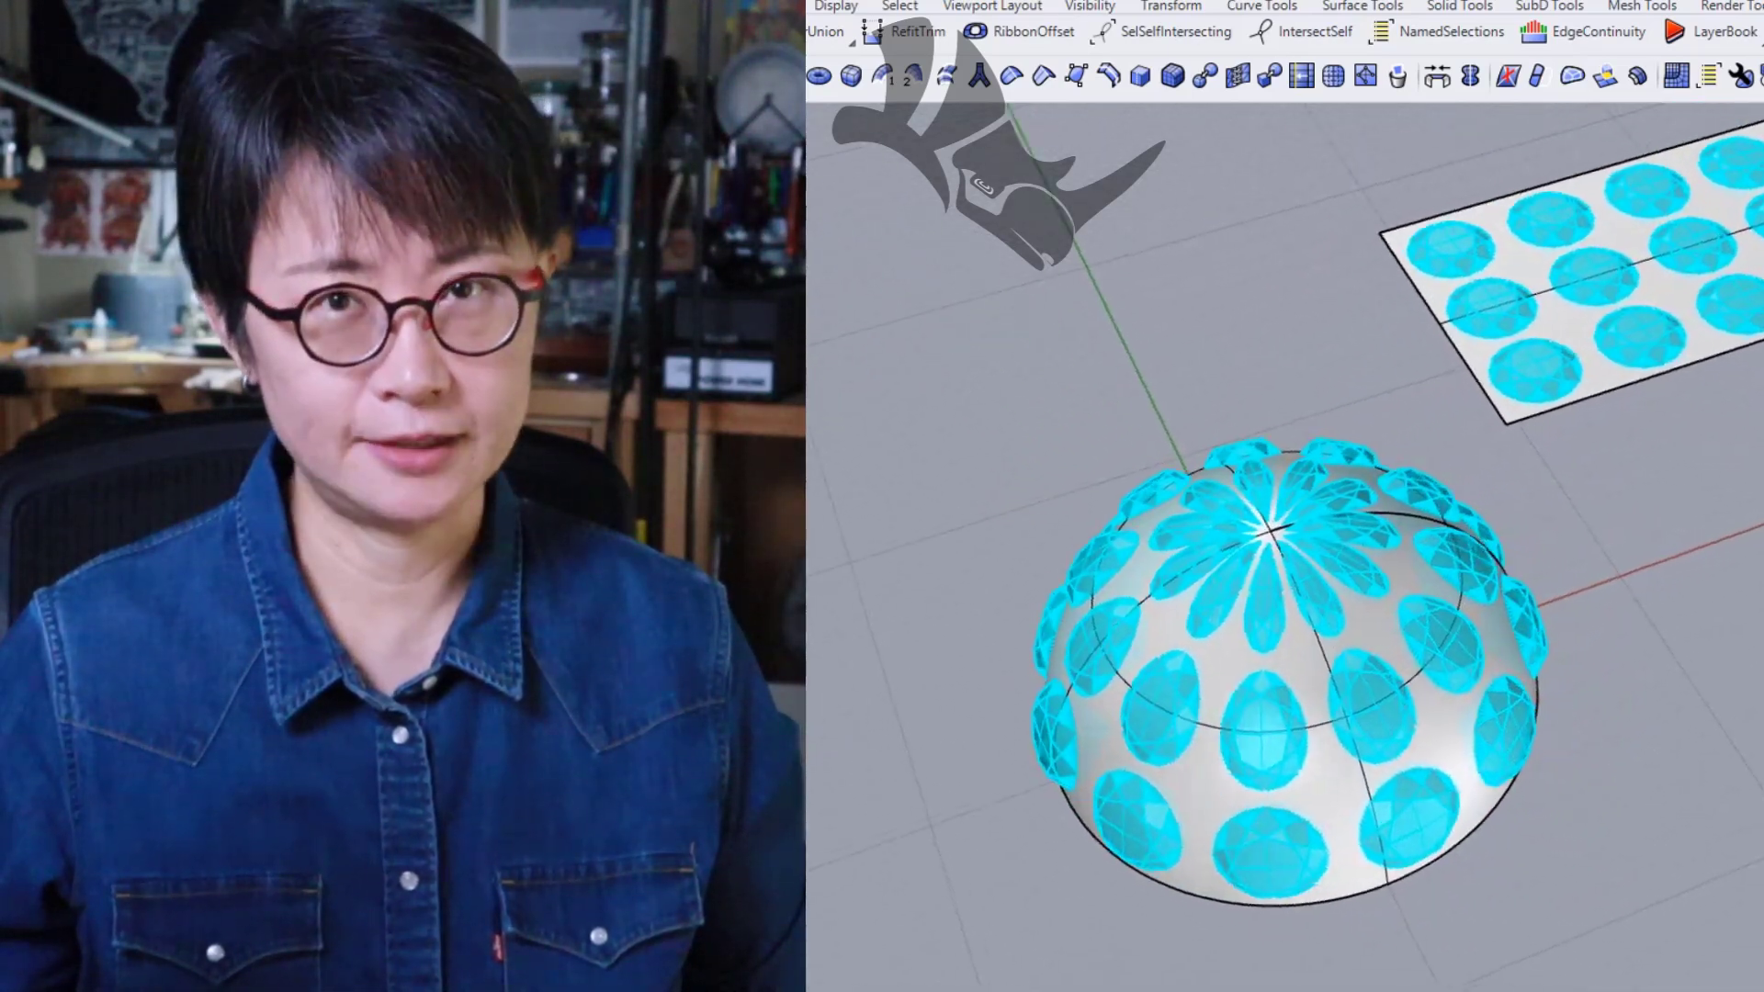
# Examine the gem-covered dome and the flat strip of gems from several angles.
pyautogui.moveTo(1763, 477); pyautogui.dragTo(1750, 613, button='right')
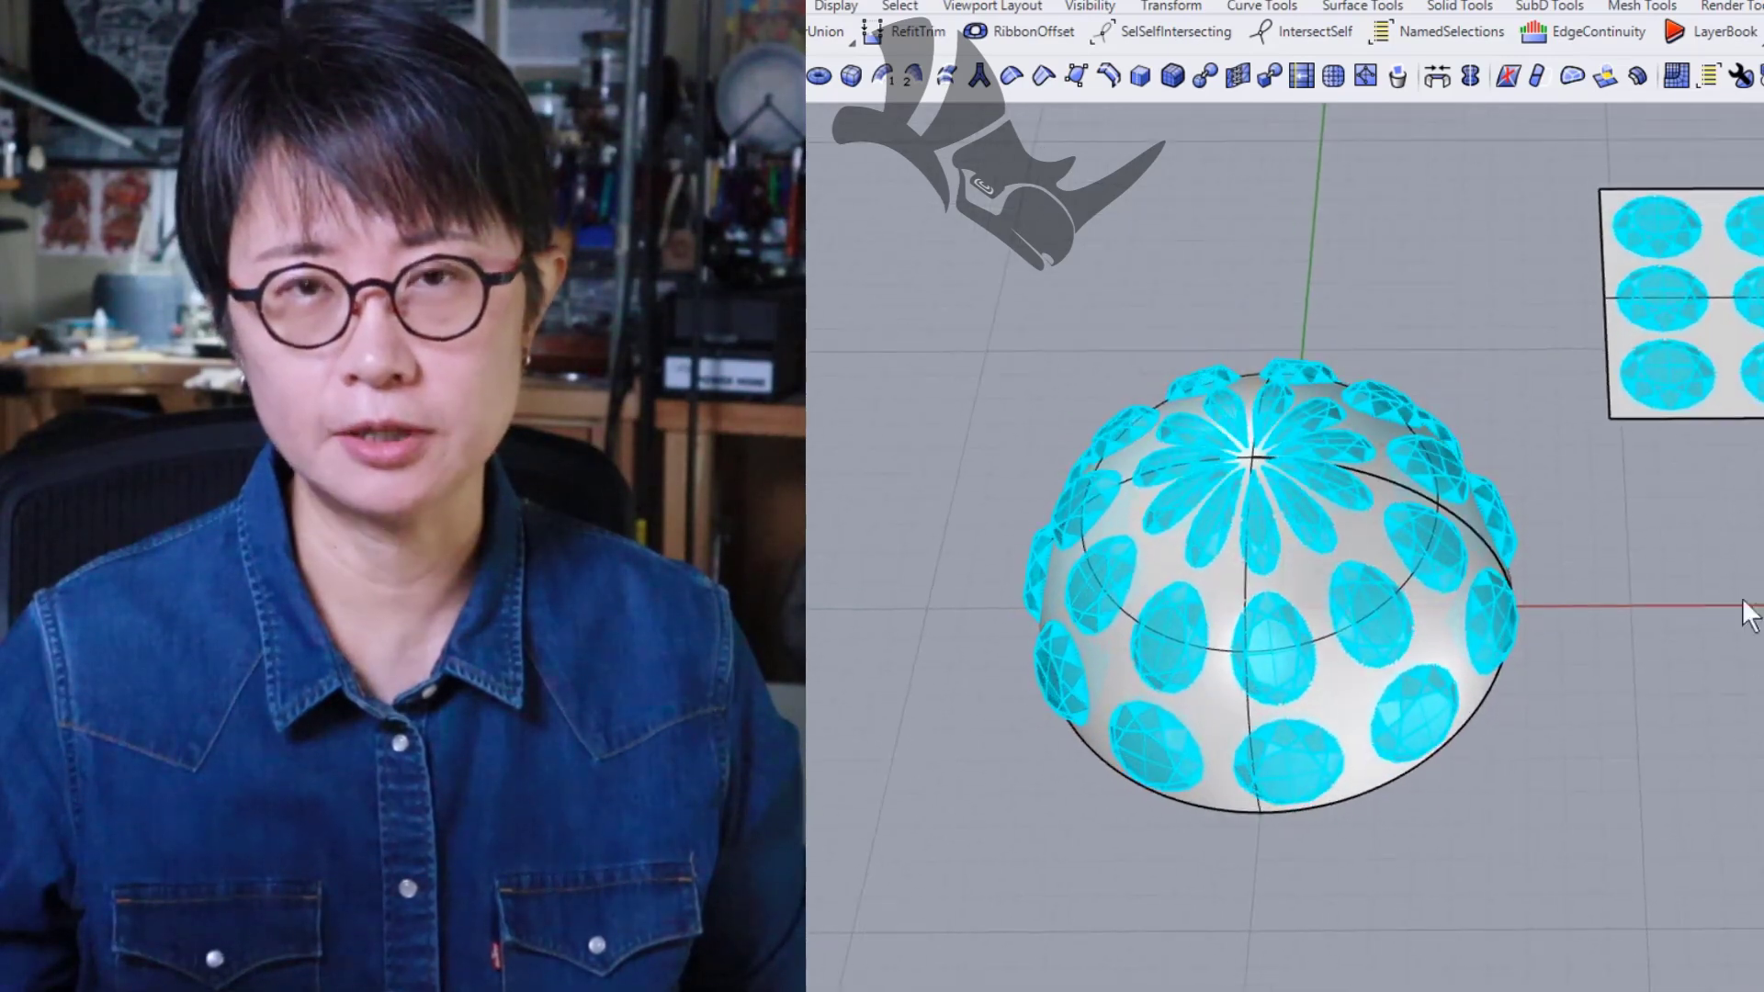
pyautogui.keyDown('shift'); pyautogui.moveTo(1738, 473); pyautogui.dragTo(1511, 602, button='right'); pyautogui.keyUp('shift')
pyautogui.scroll(4, 1215, 647)
pyautogui.keyDown('shift'); pyautogui.moveTo(1308, 579); pyautogui.dragTo(1376, 493, button='right'); pyautogui.keyUp('shift')
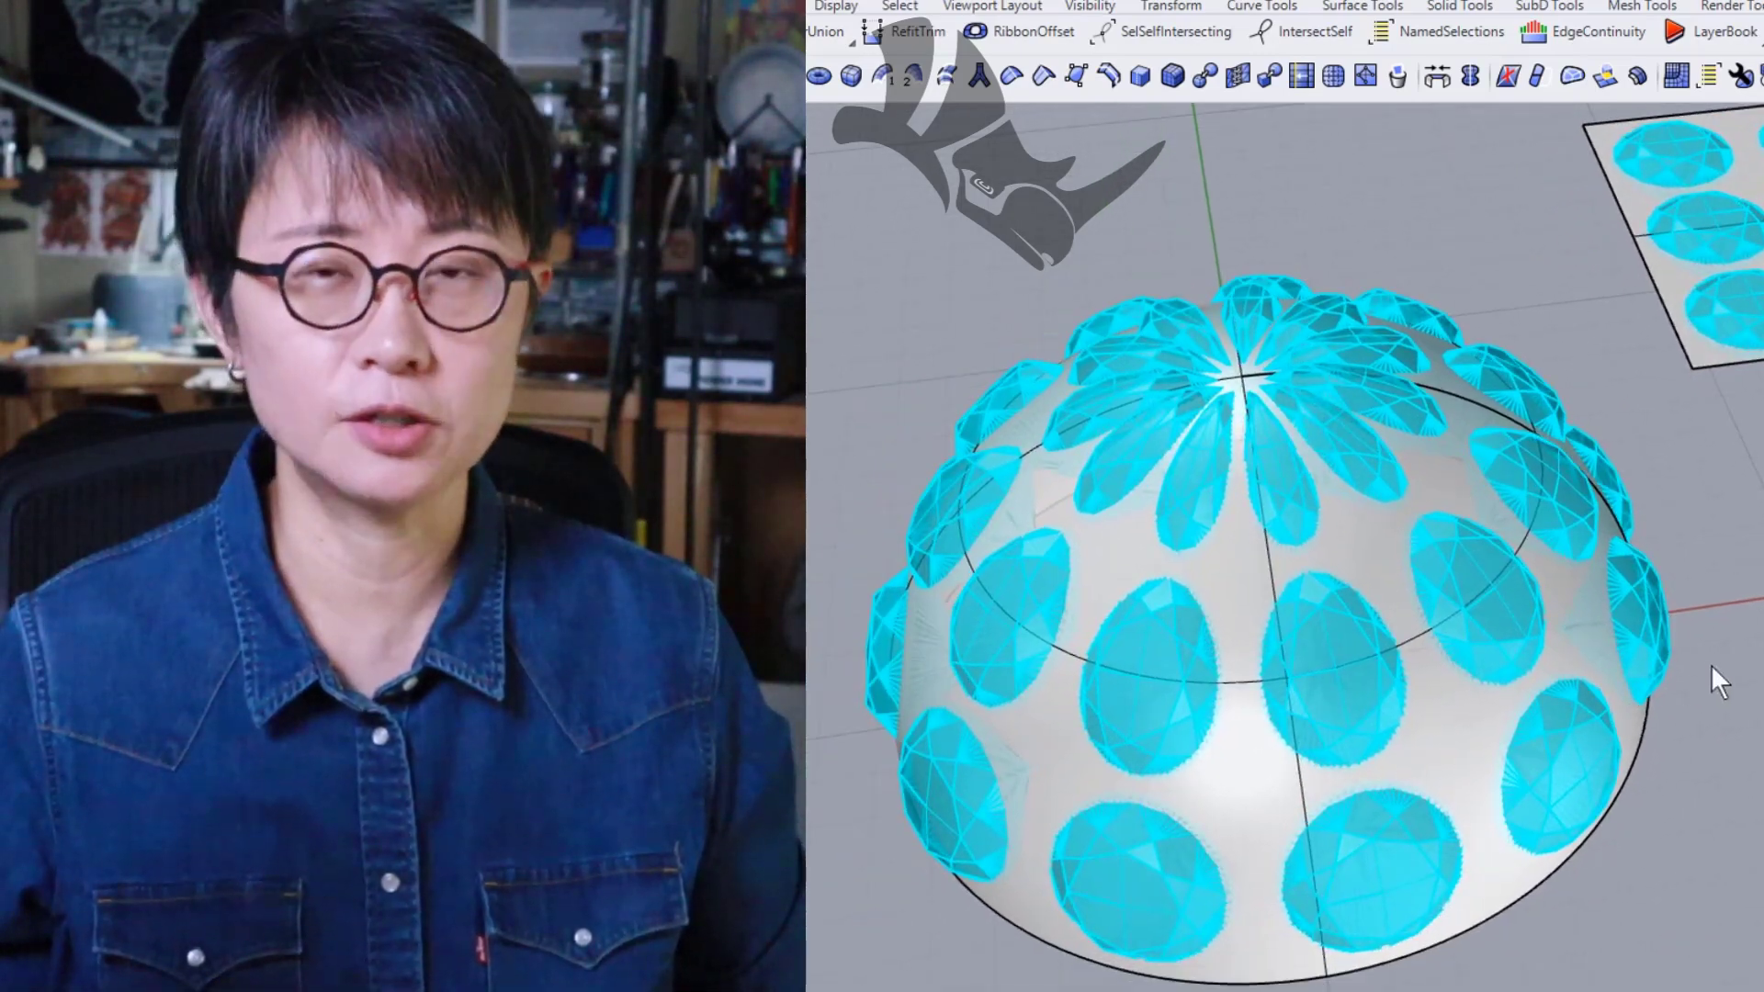
pyautogui.moveTo(1710, 664); pyautogui.dragTo(1763, 742, button='right')
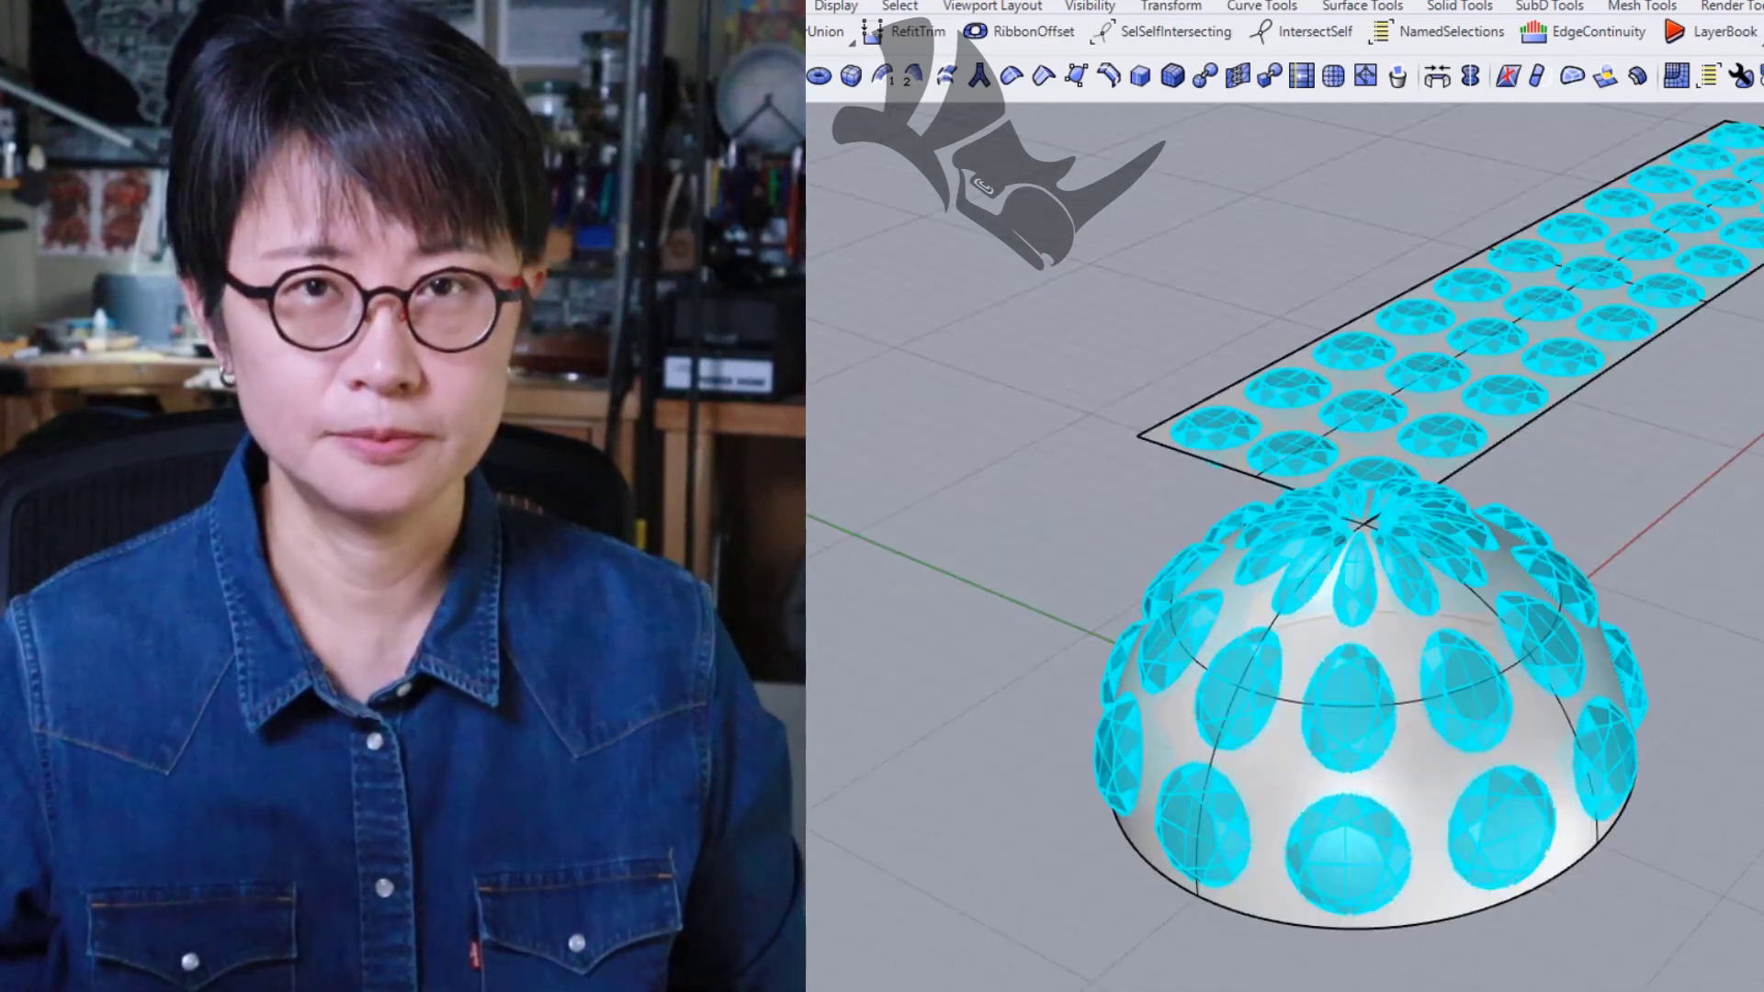
pyautogui.moveTo(1378, 551); pyautogui.dragTo(1204, 588, button='right')
pyautogui.moveTo(1762, 633); pyautogui.dragTo(1761, 672, button='right')
pyautogui.keyDown('shift'); pyautogui.moveTo(1736, 479); pyautogui.dragTo(1635, 532, button='right'); pyautogui.keyUp('shift')
pyautogui.moveTo(1578, 610); pyautogui.dragTo(1373, 654, button='right')
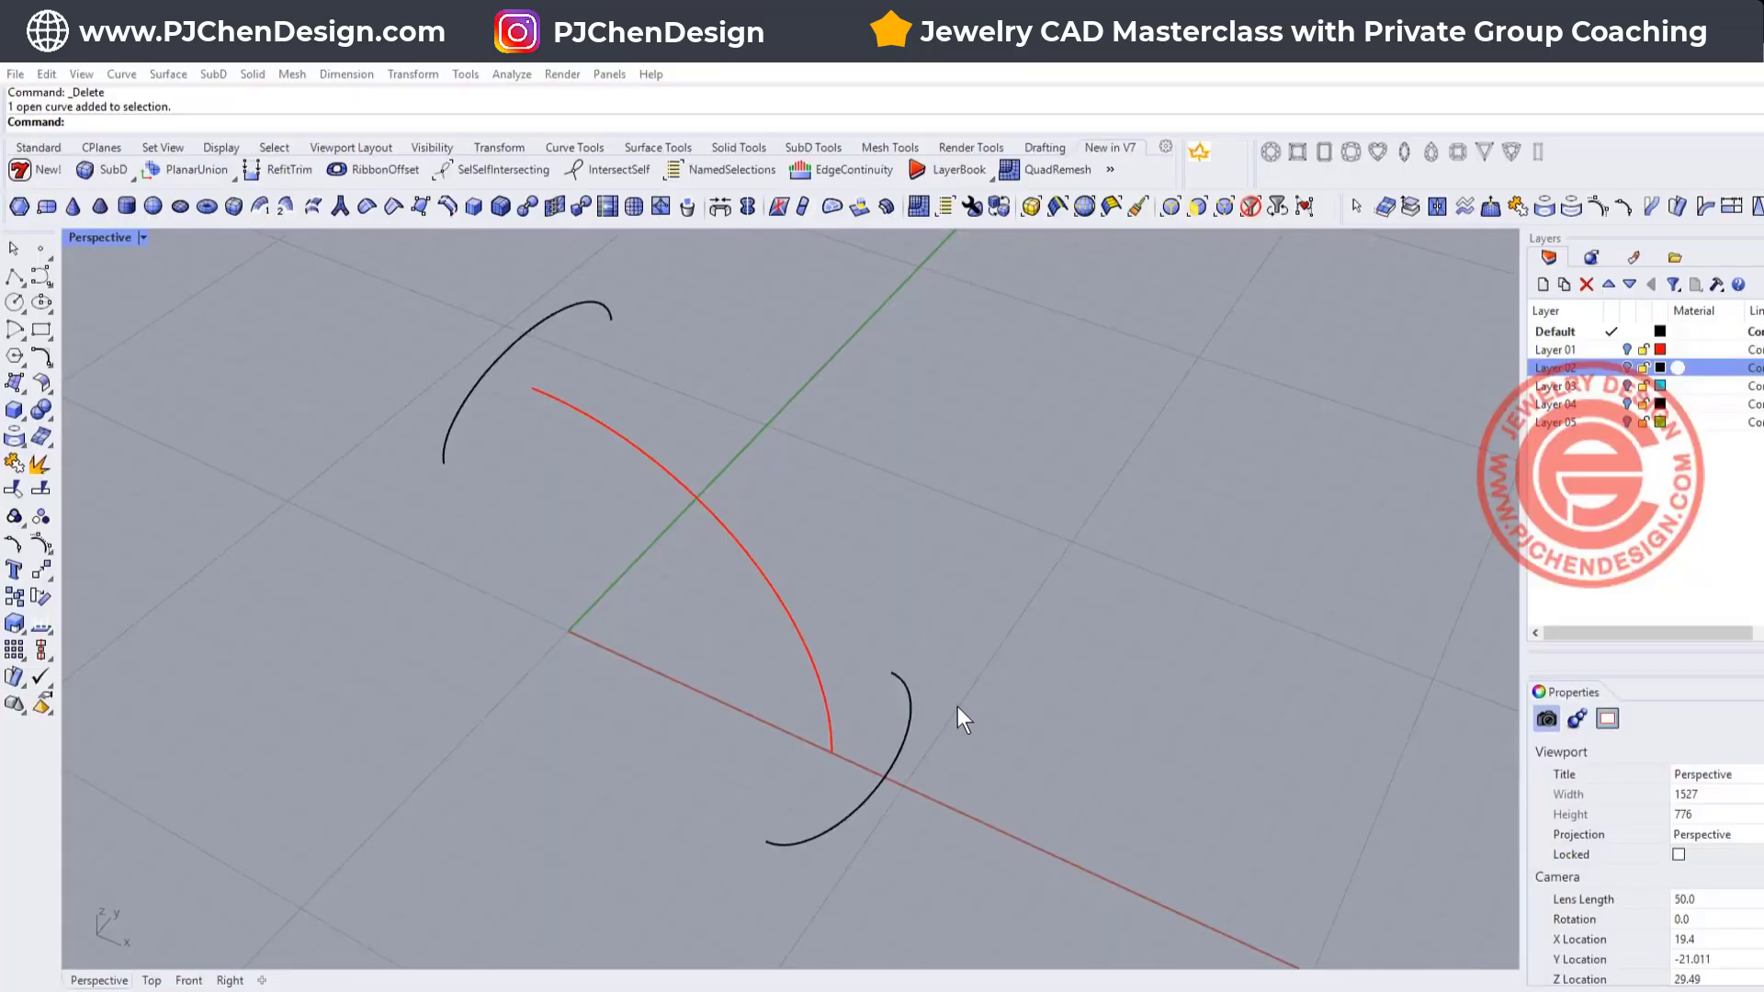
pyautogui.moveTo(958, 707)
pyautogui.mouseDown(button='right')
pyautogui.moveTo(937, 747)
pyautogui.moveTo(1044, 740)
pyautogui.moveTo(937, 733)
pyautogui.mouseUp(button='right')
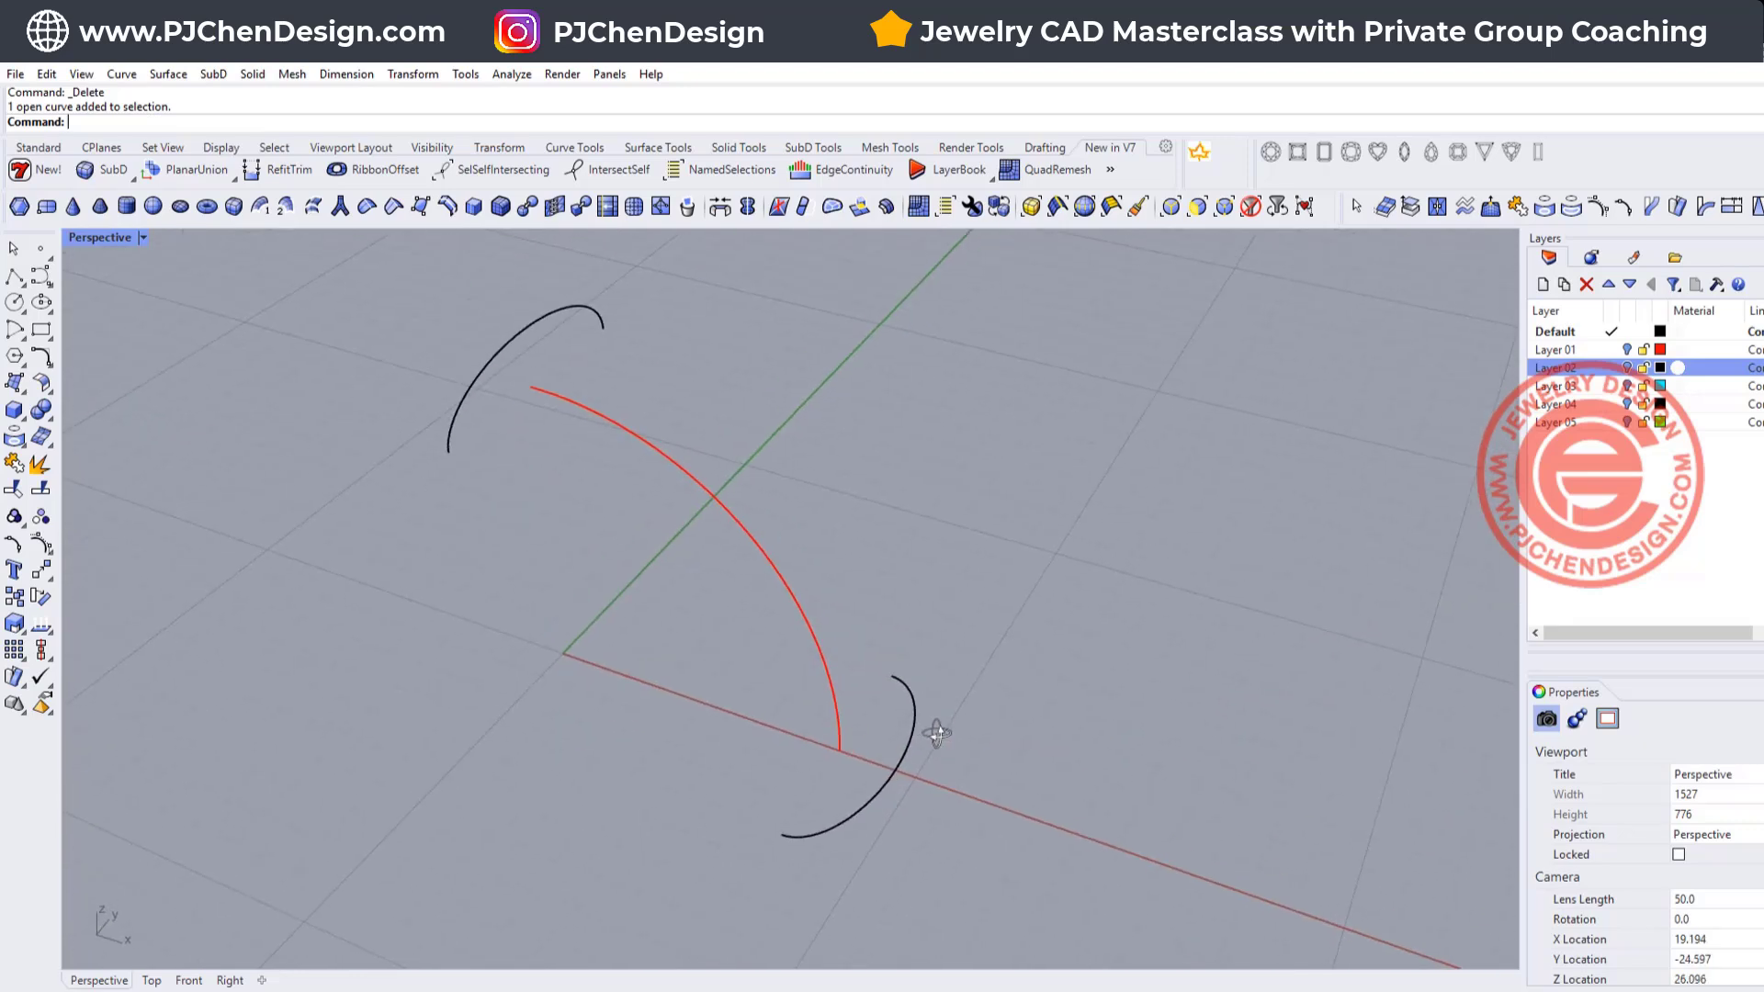
pyautogui.click(808, 625)
pyautogui.click(491, 356)
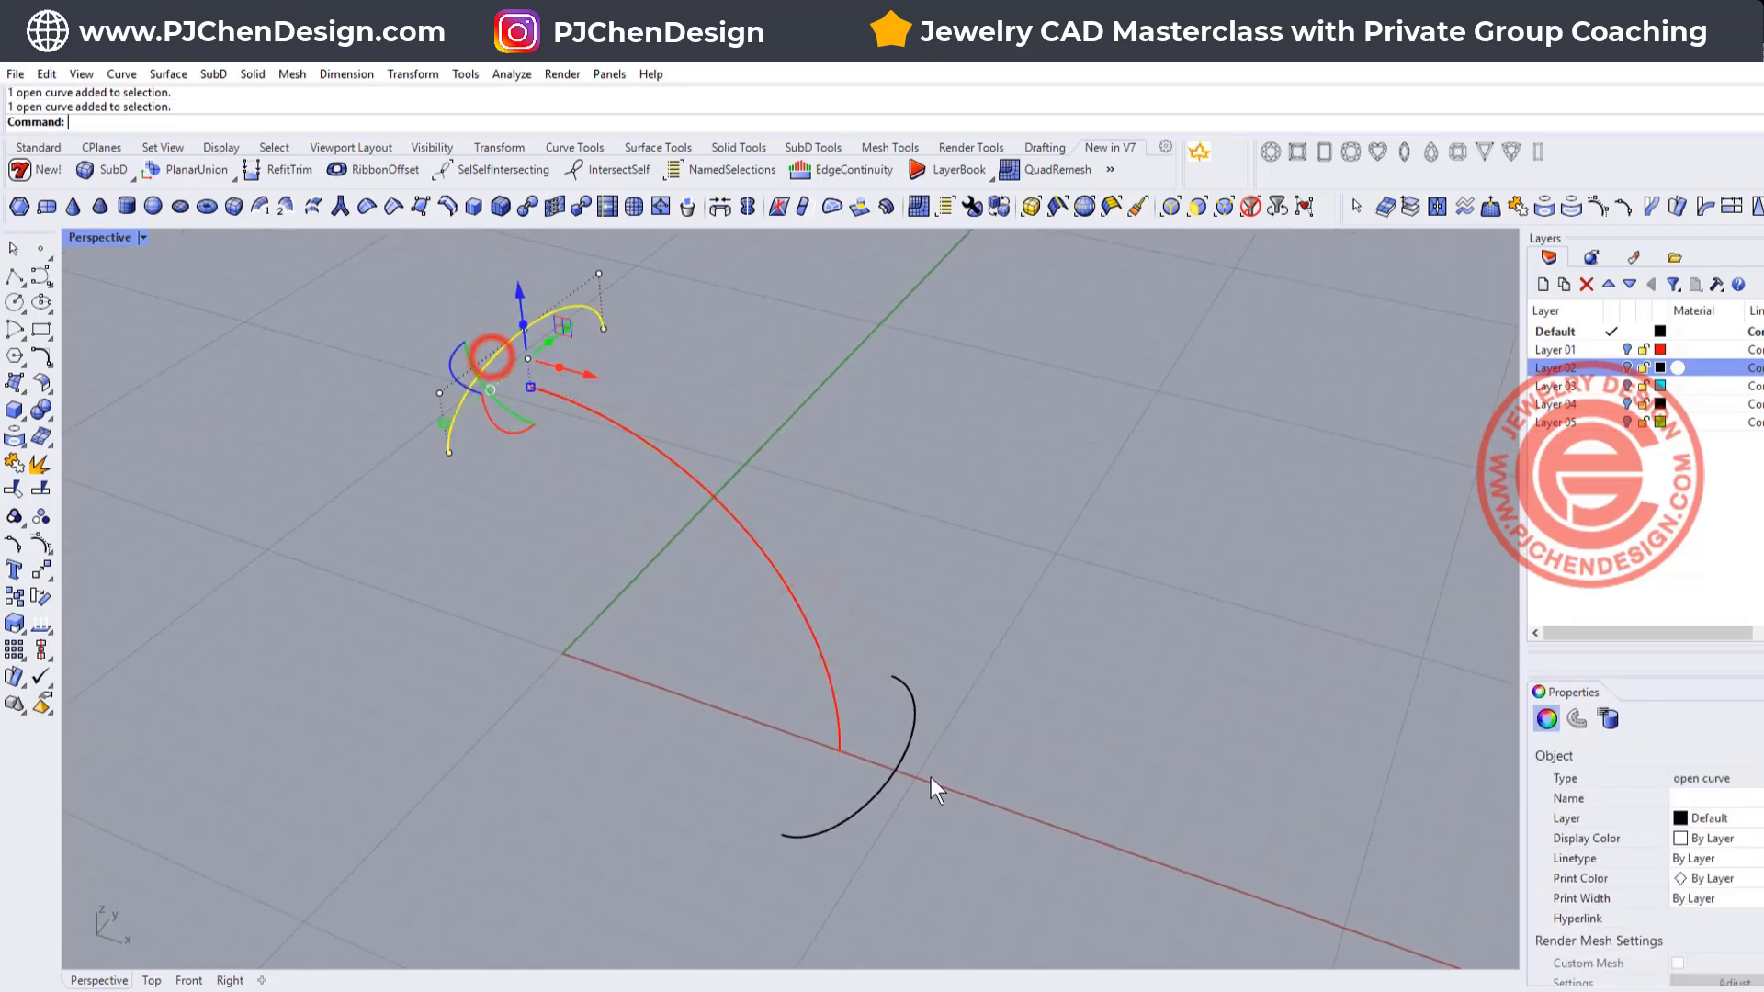
pyautogui.click(893, 765)
pyautogui.click(1059, 653)
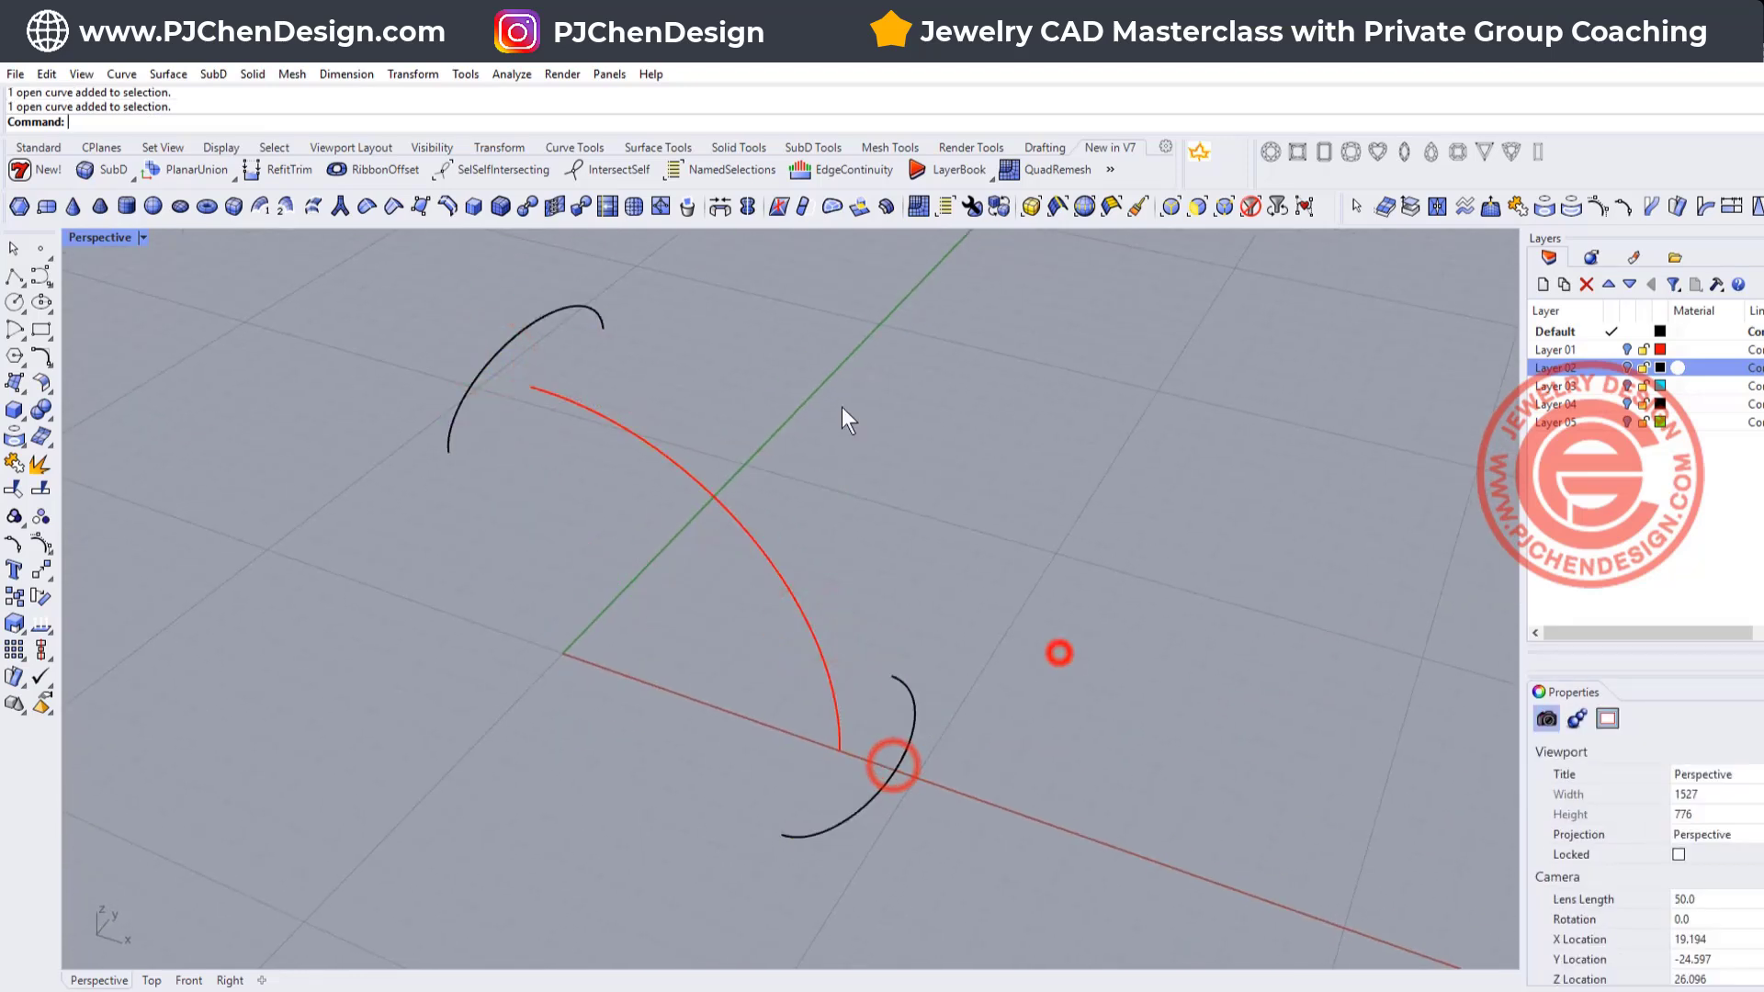
# Create a Sweep 1 Rail surface from the two black arc cross sections along the red rail, with the Freeform frame style.
pyautogui.click(171, 74)
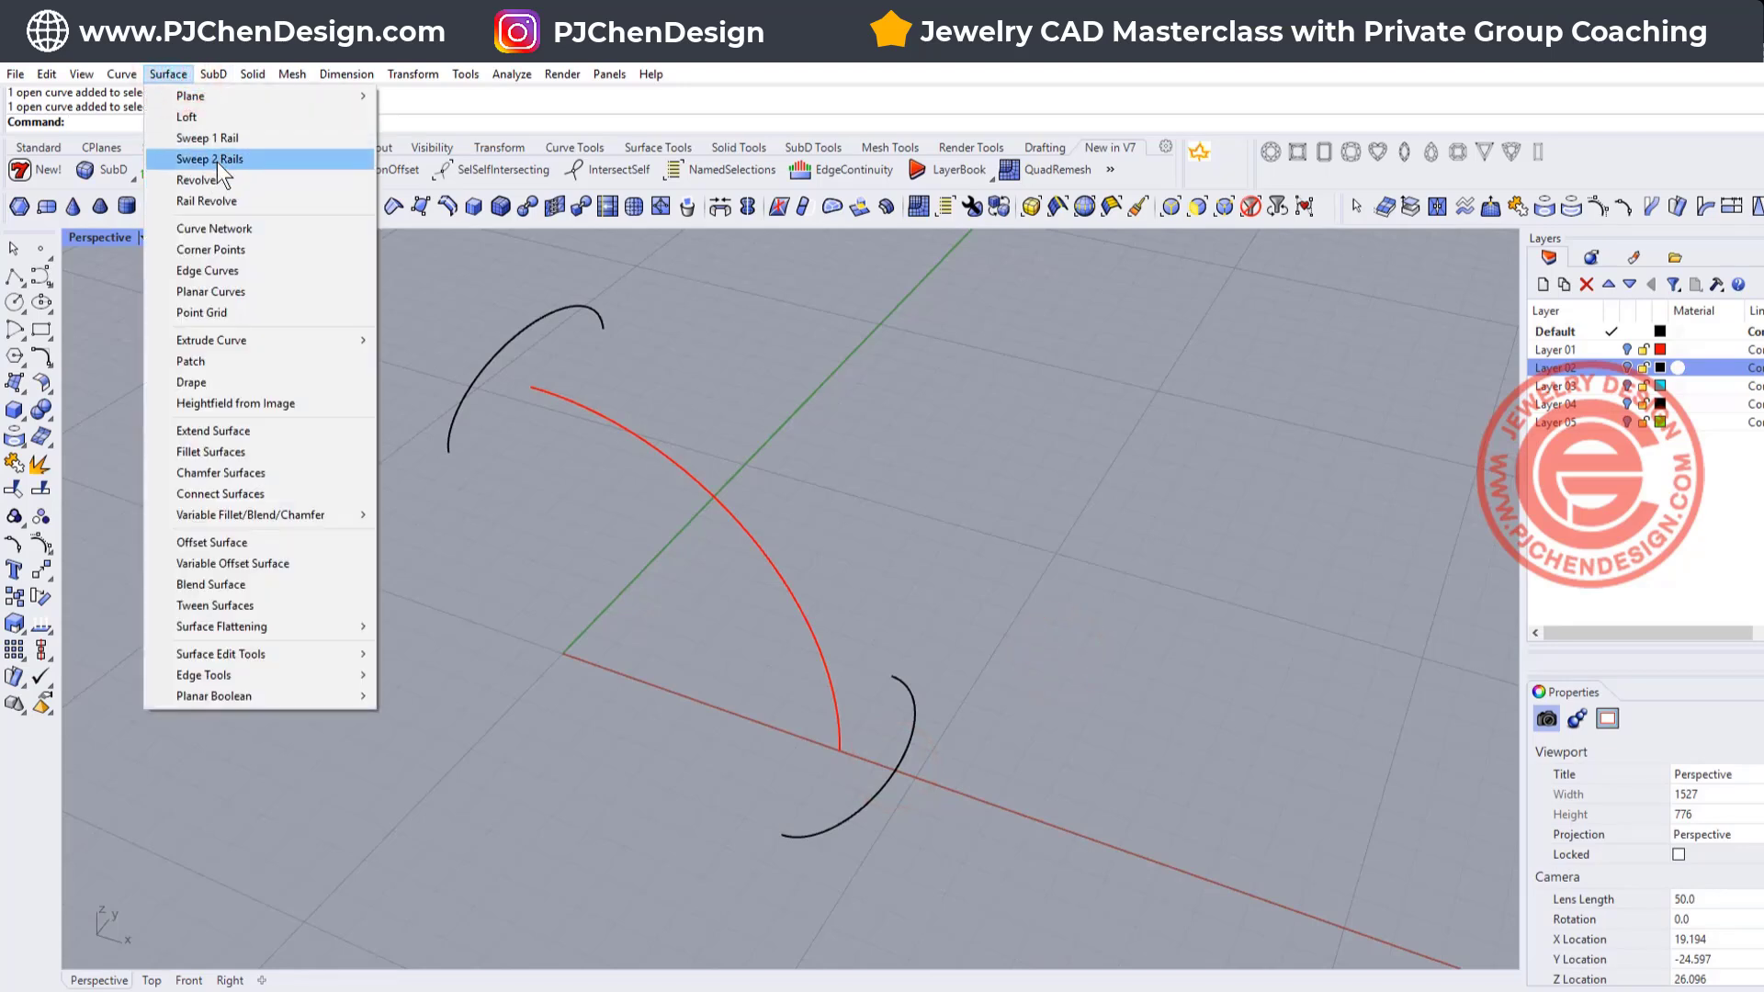
pyautogui.click(208, 138)
pyautogui.click(607, 419)
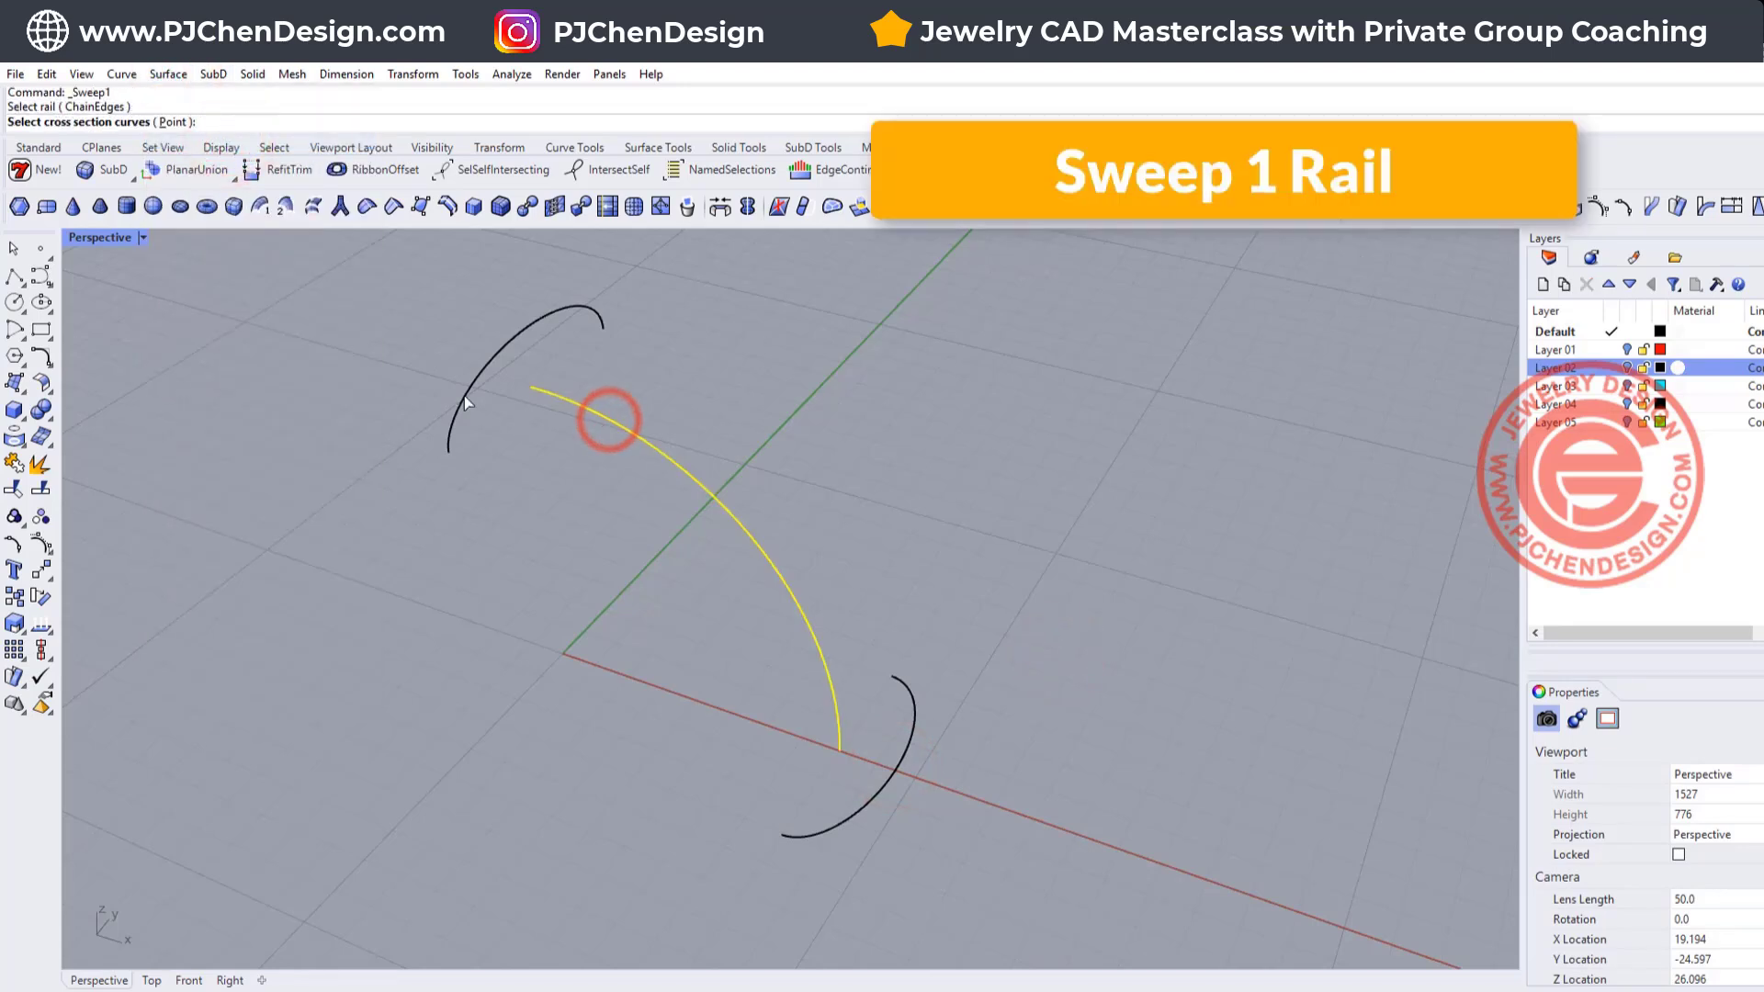
pyautogui.click(465, 400)
pyautogui.click(846, 815)
pyautogui.press('Return')
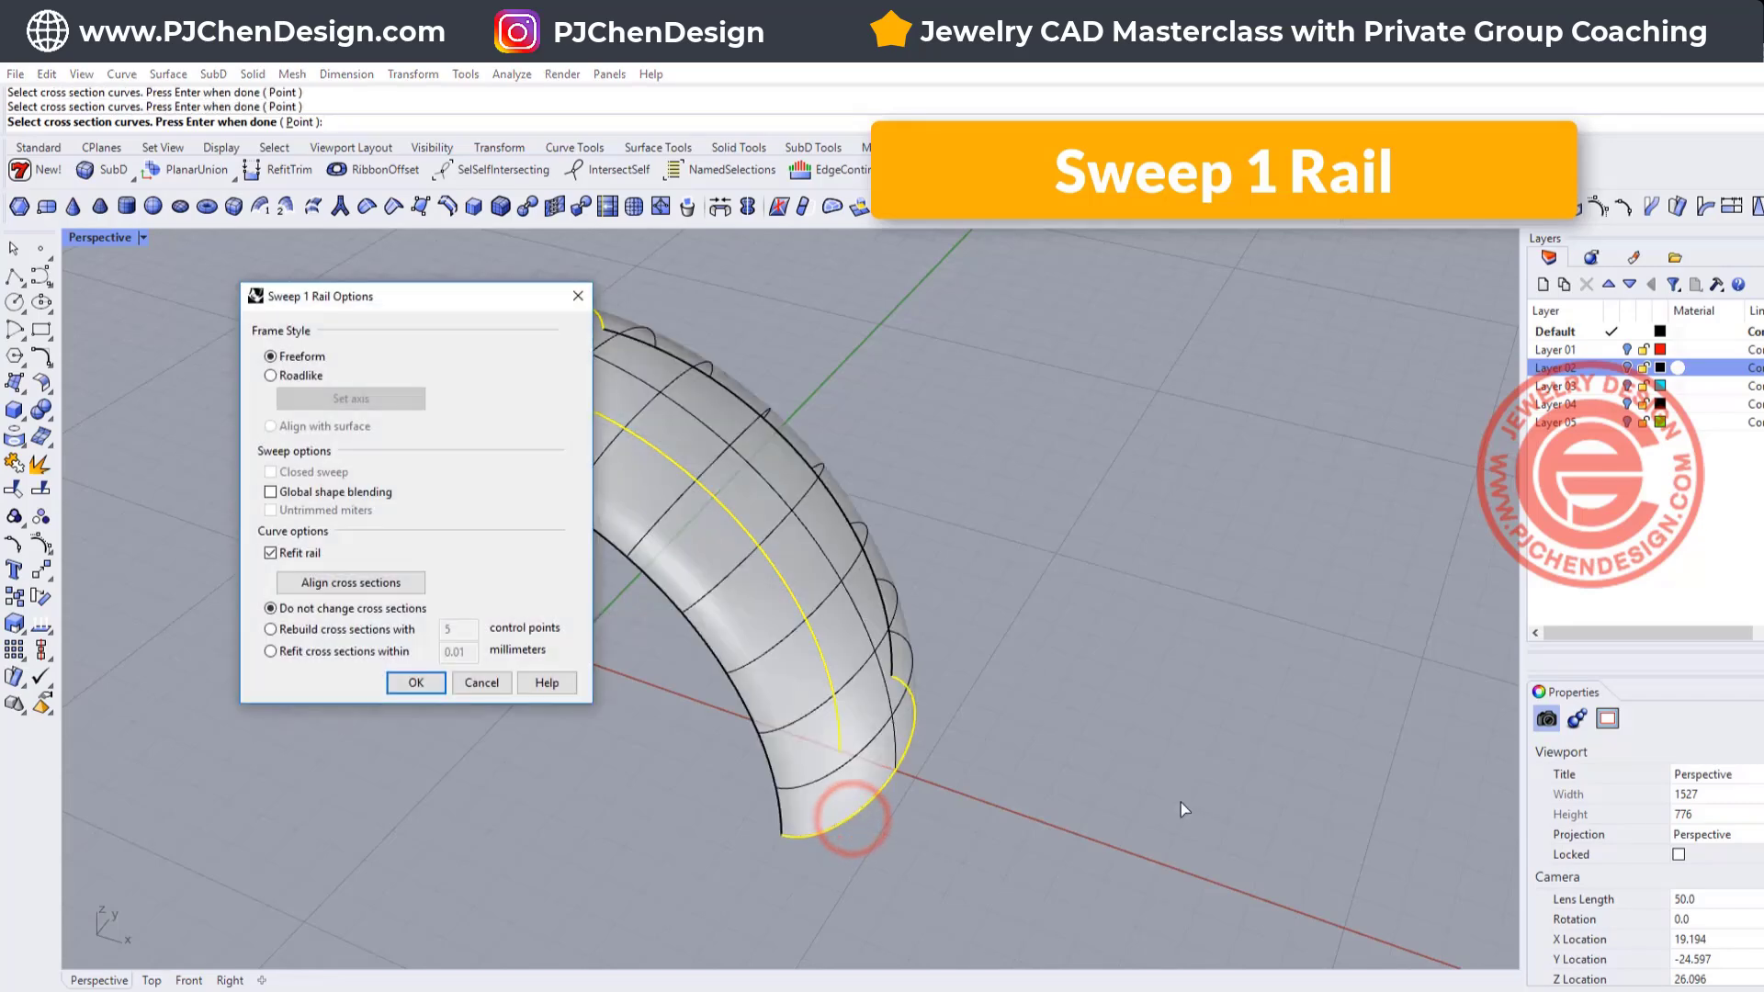
pyautogui.press('Return')
# Create the UV curve of the swept band surface as a flat outline on the construction plane.
pyautogui.moveTo(1012, 542); pyautogui.dragTo(749, 398, button='right')
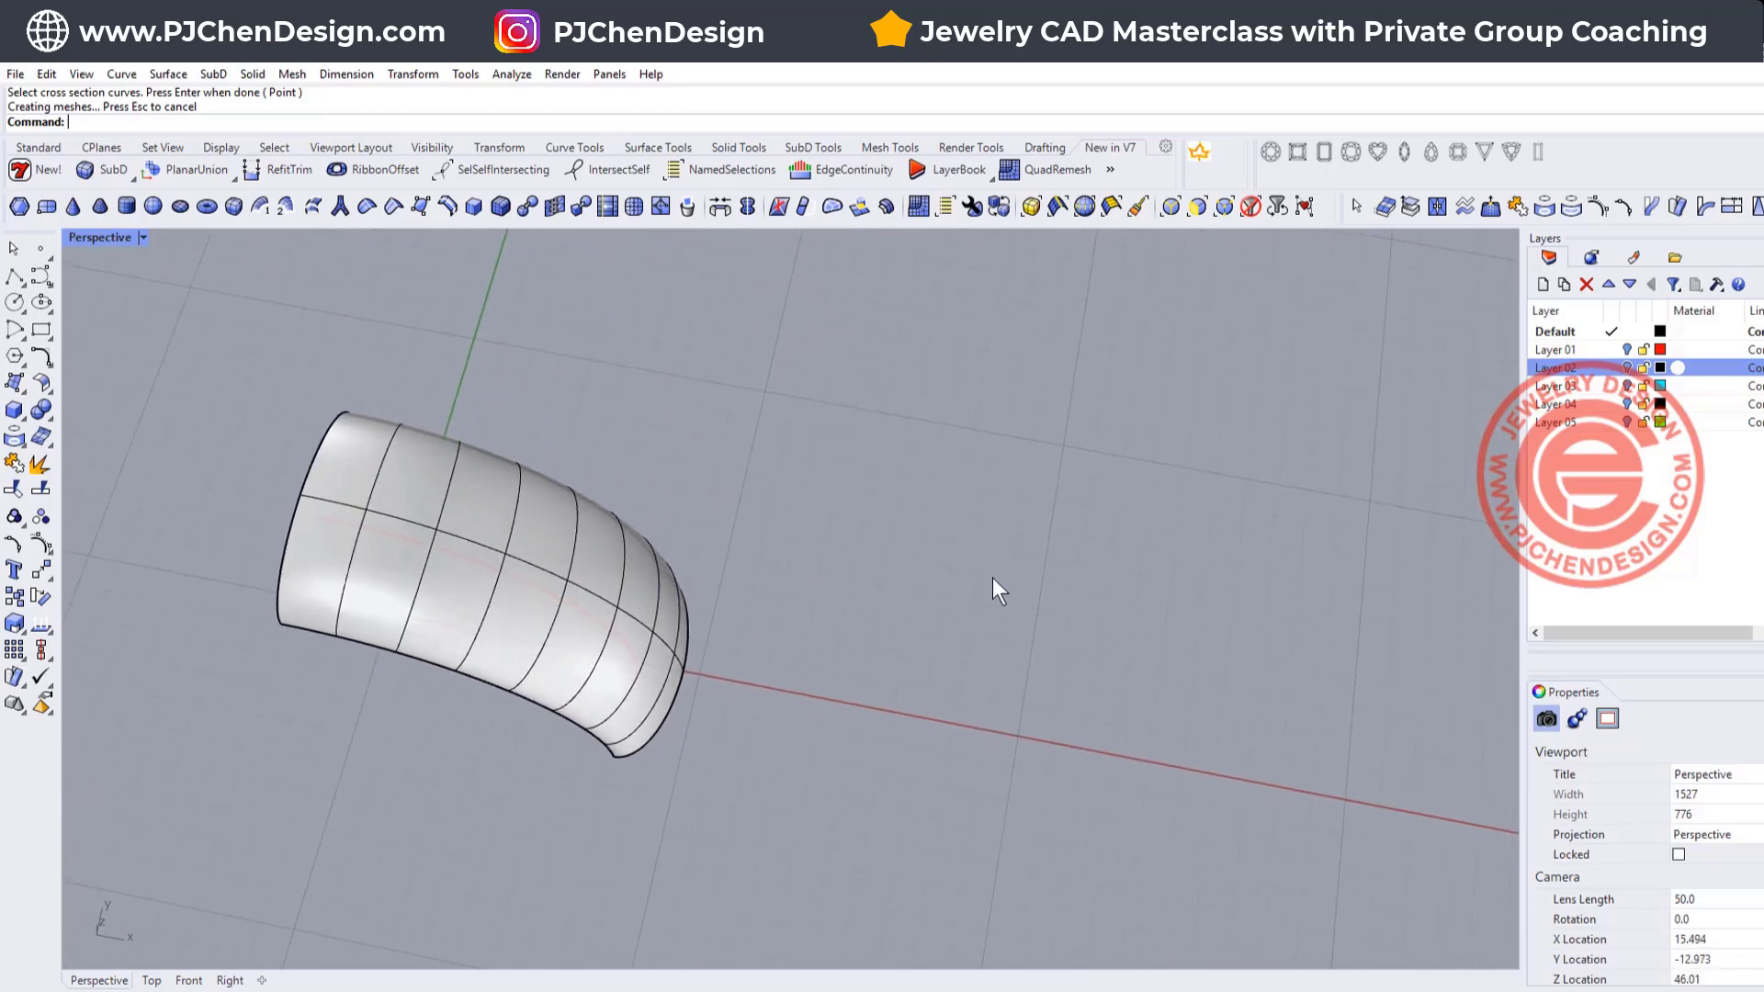
pyautogui.moveTo(992, 576); pyautogui.dragTo(834, 502, button='right')
pyautogui.click(680, 508)
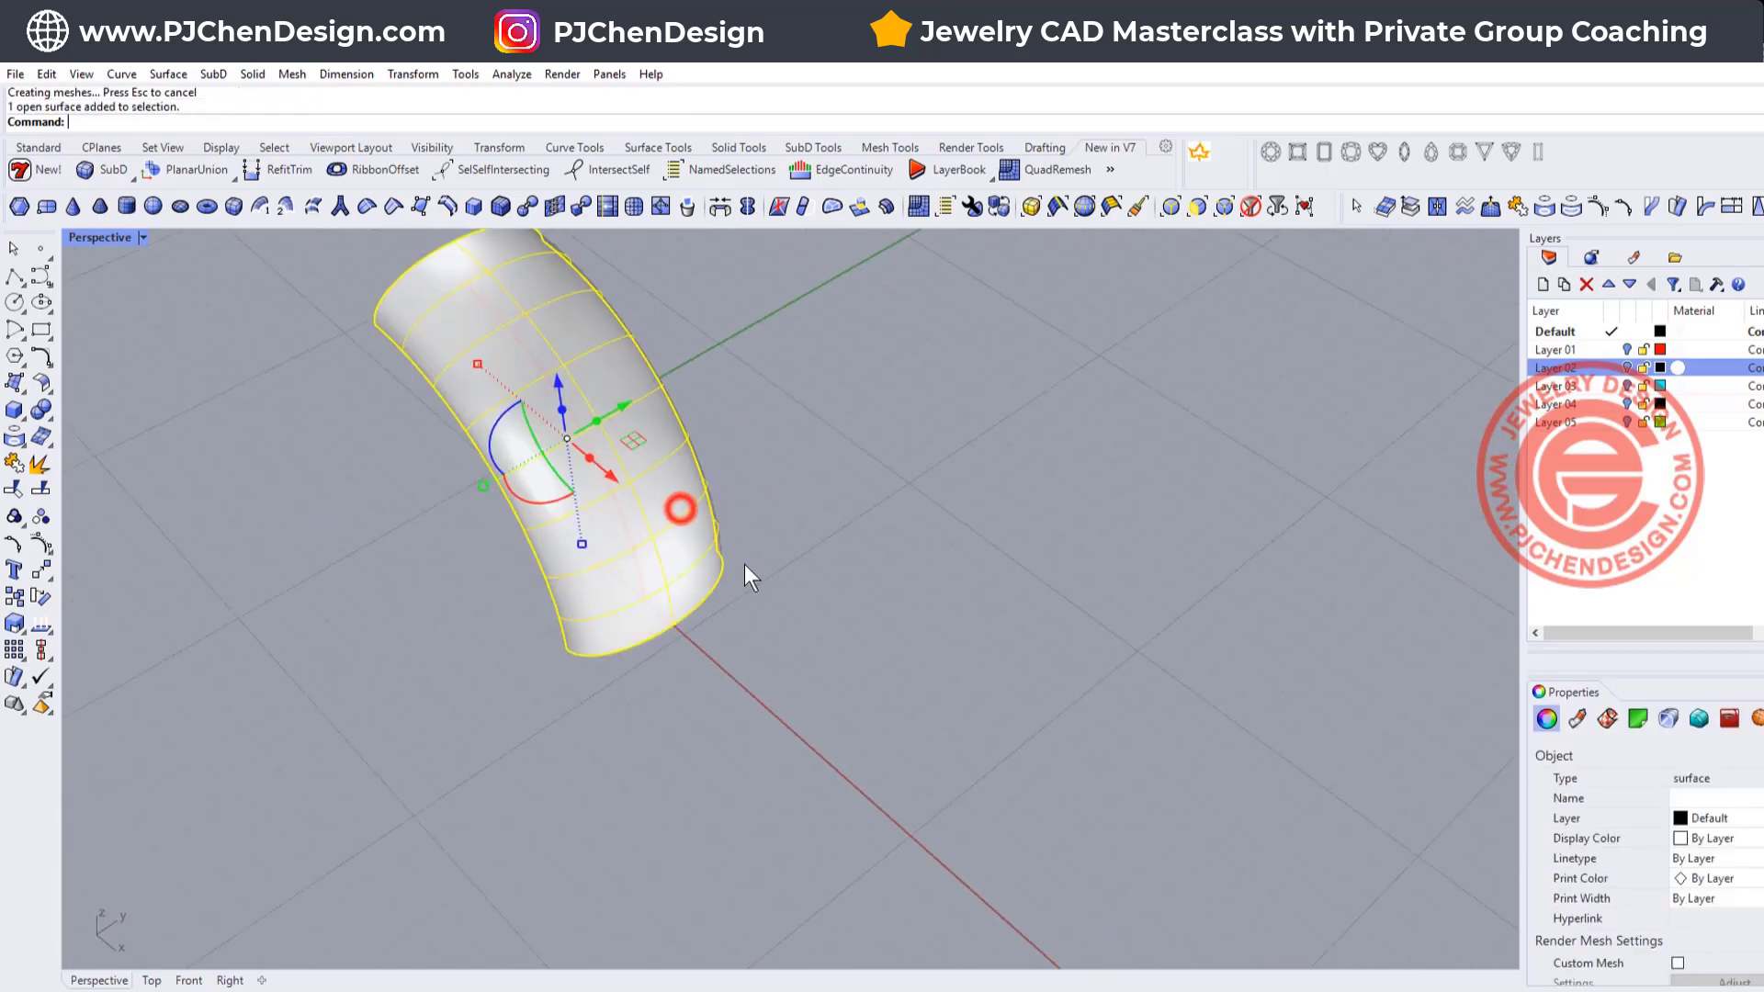
pyautogui.write('reat')
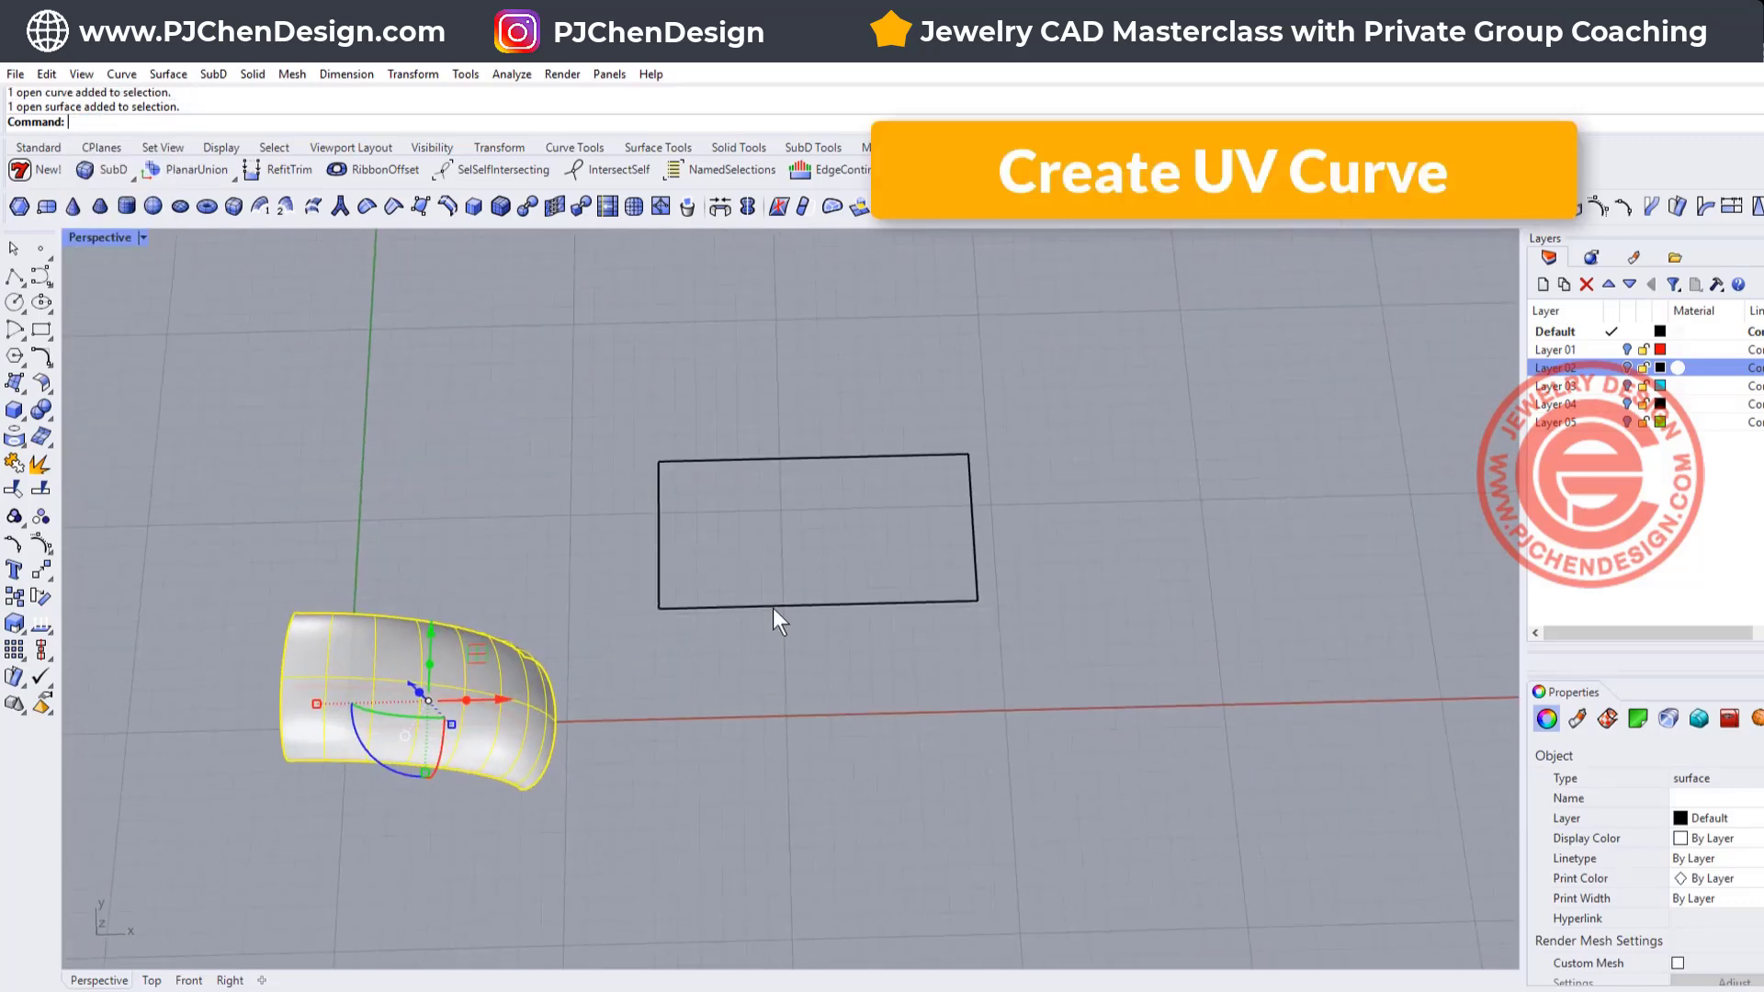
pyautogui.click(774, 605)
pyautogui.moveTo(777, 601); pyautogui.dragTo(735, 657, button='right')
pyautogui.click(433, 681)
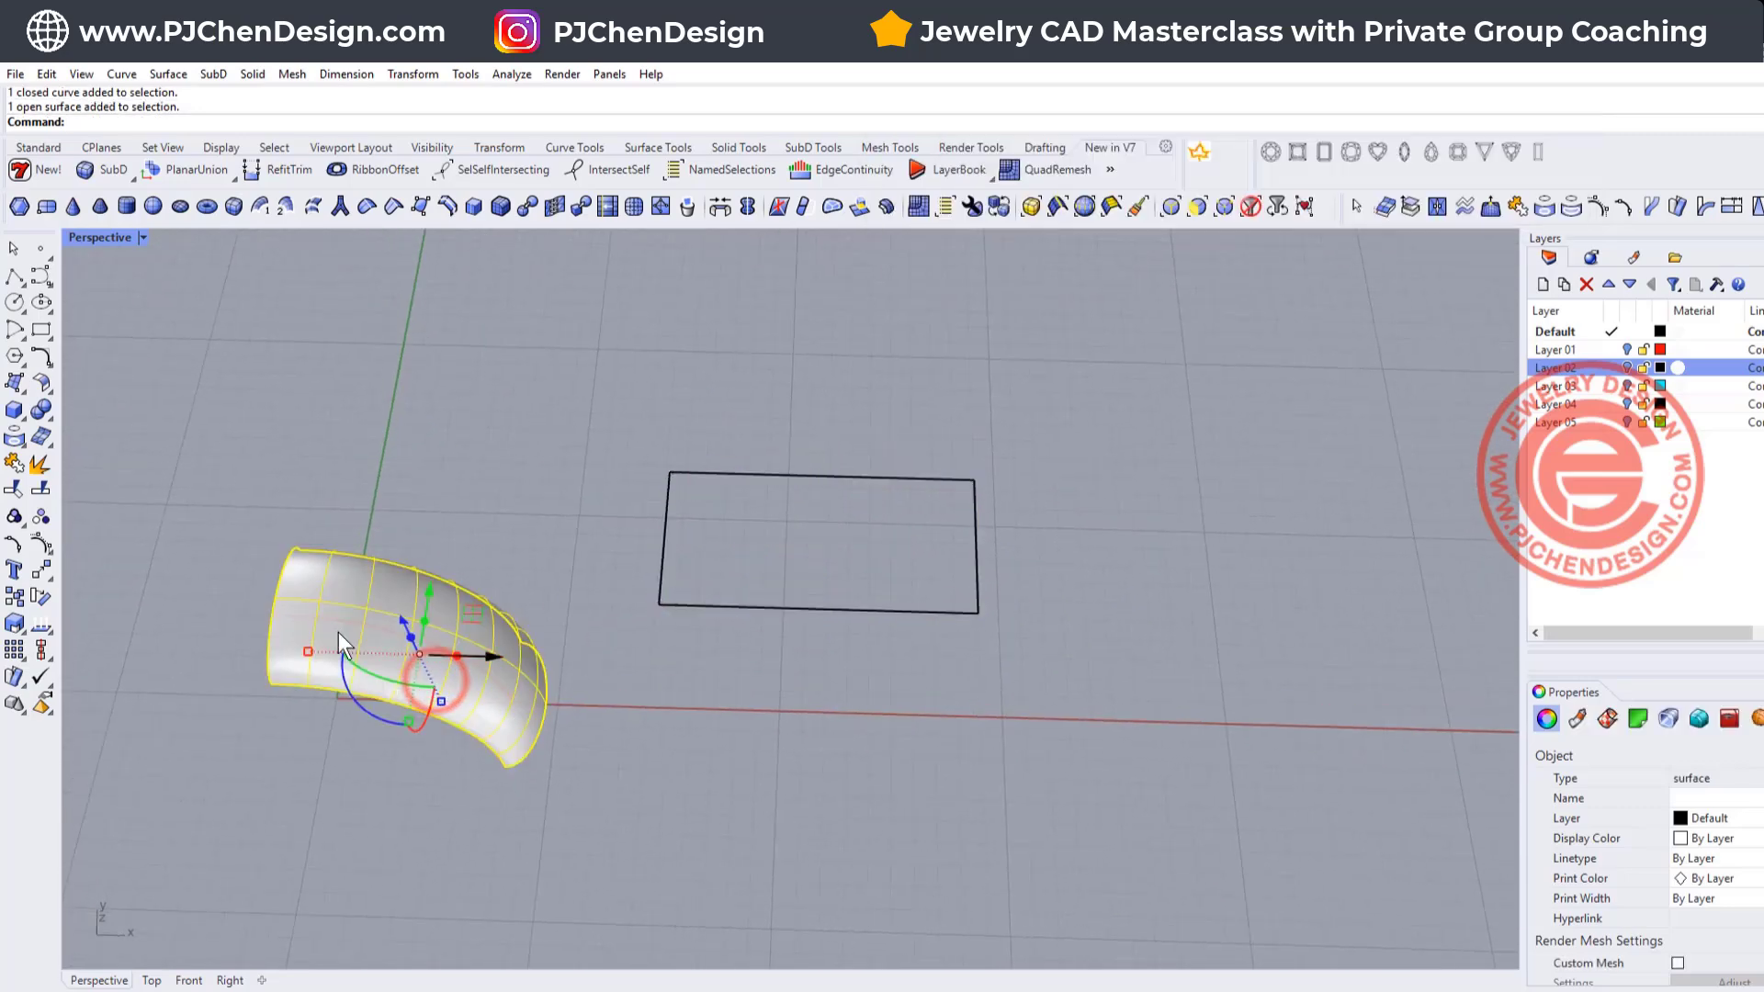
pyautogui.moveTo(338, 632); pyautogui.dragTo(643, 680, button='right')
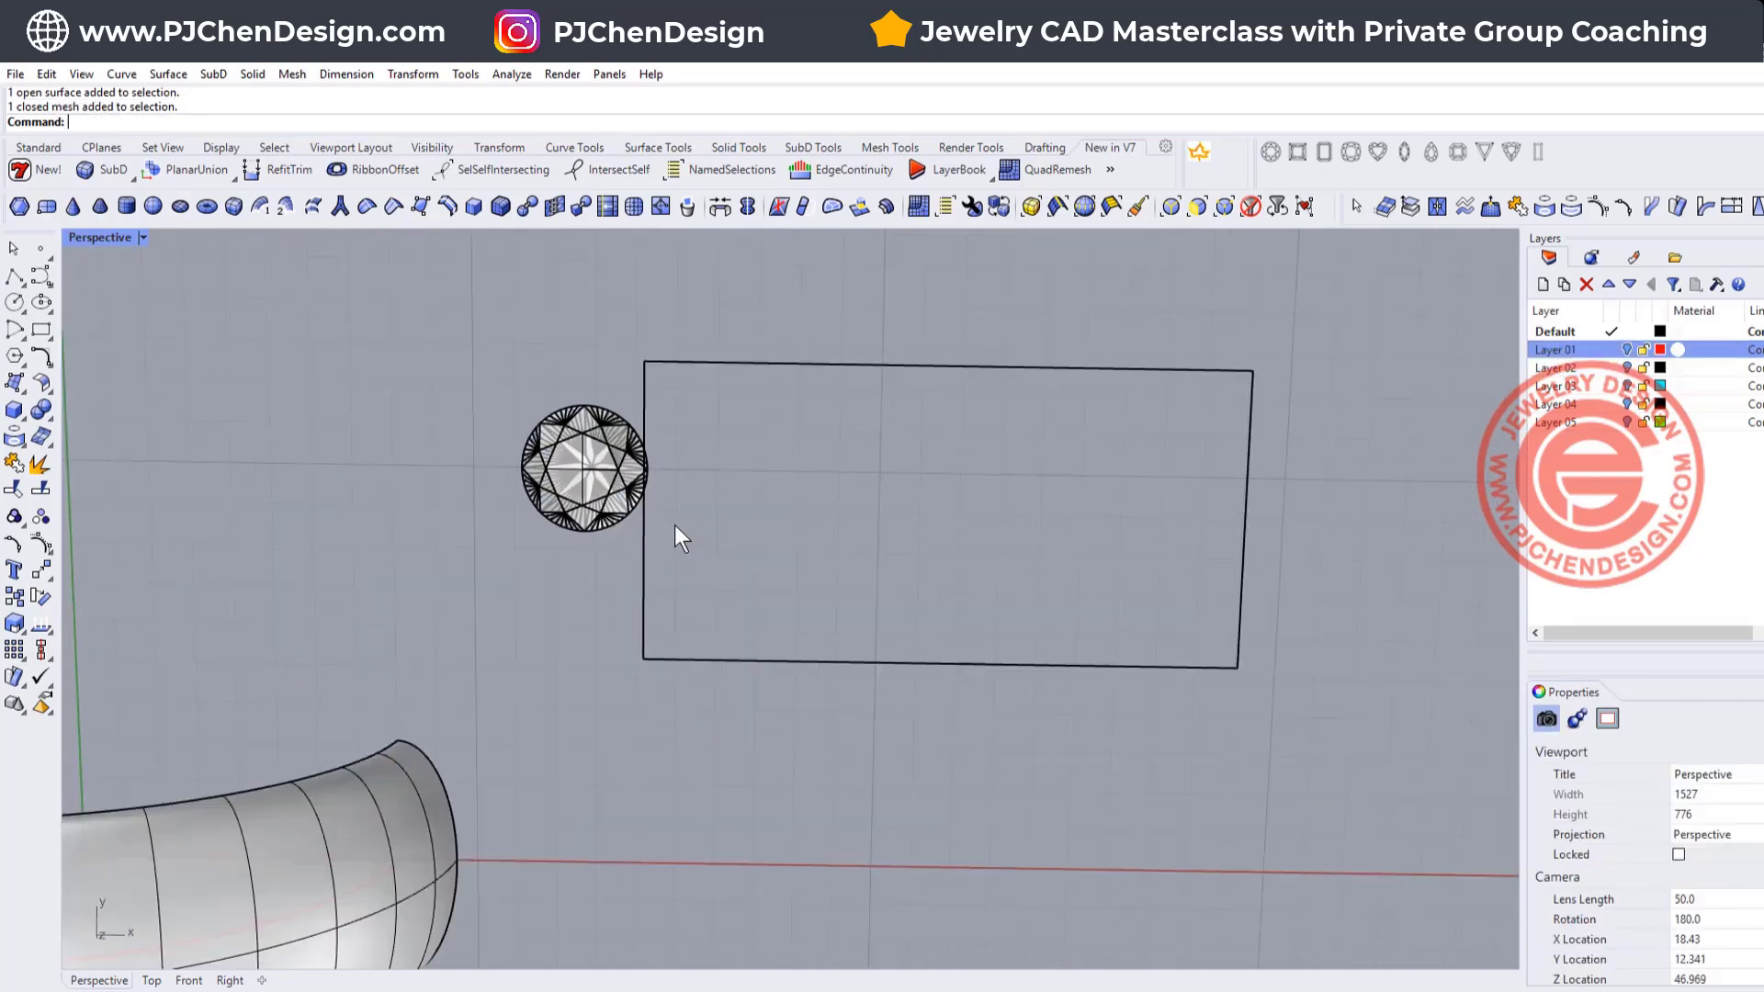
# Move the round gem inside the flat UV rectangle, near its upper-left corner.
pyautogui.click(582, 464)
pyautogui.moveTo(667, 465); pyautogui.dragTo(812, 489)
pyautogui.moveTo(742, 396); pyautogui.dragTo(743, 374)
pyautogui.moveTo(850, 459); pyautogui.dragTo(955, 441, button='right')
pyautogui.press('Escape')
# Set the display color of the gem inside the rectangle to Red.
pyautogui.scroll(3, 955, 496)
pyautogui.click(955, 505)
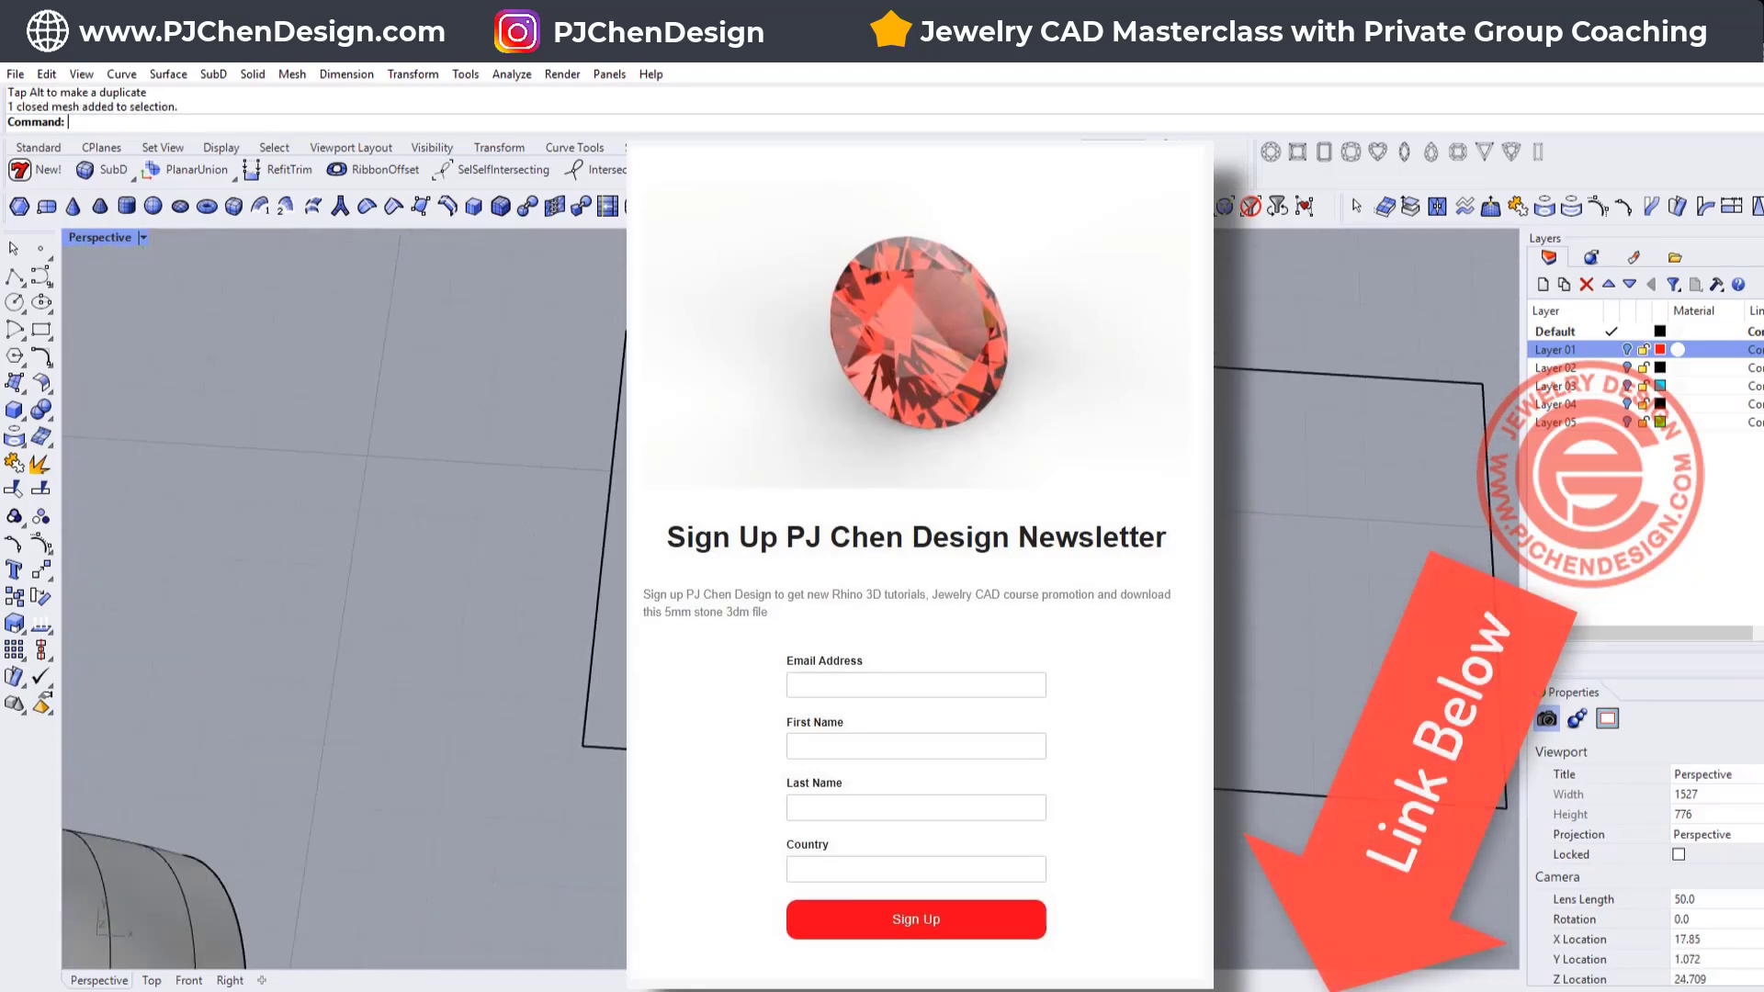
pyautogui.scroll(-3, 956, 505)
pyautogui.keyDown('shift'); pyautogui.moveTo(955, 552); pyautogui.dragTo(764, 513, button='right'); pyautogui.keyUp('shift')
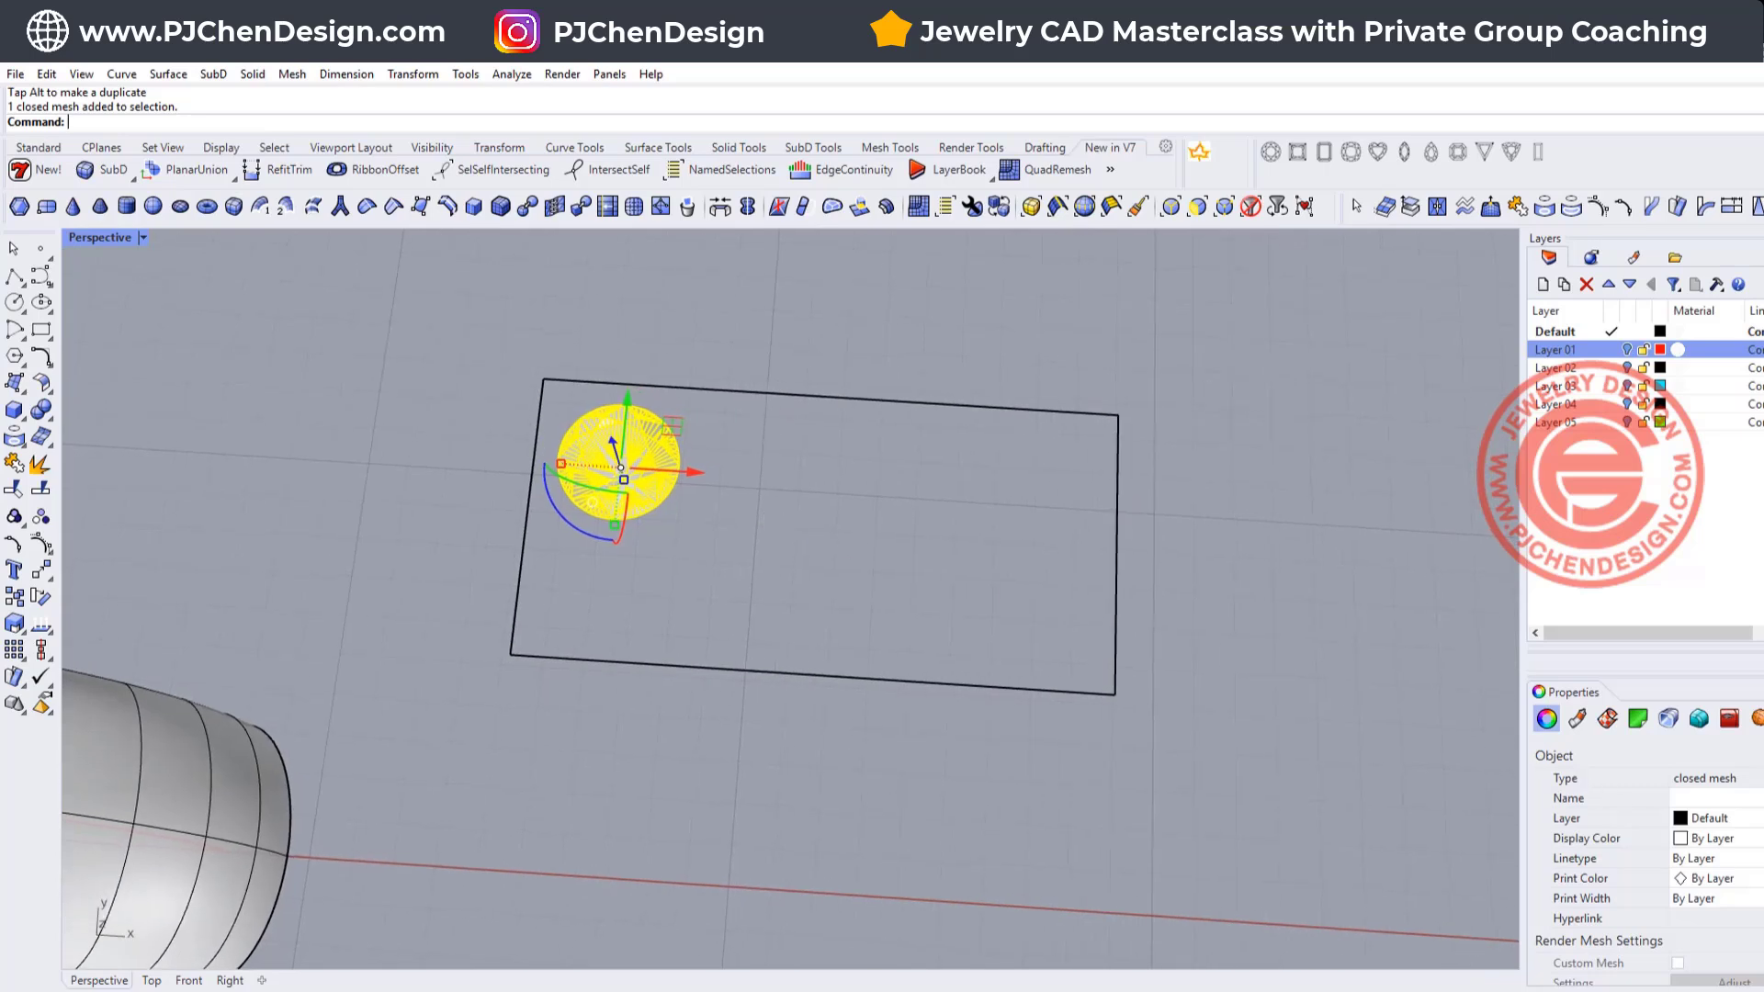
pyautogui.click(1711, 838)
pyautogui.click(1684, 921)
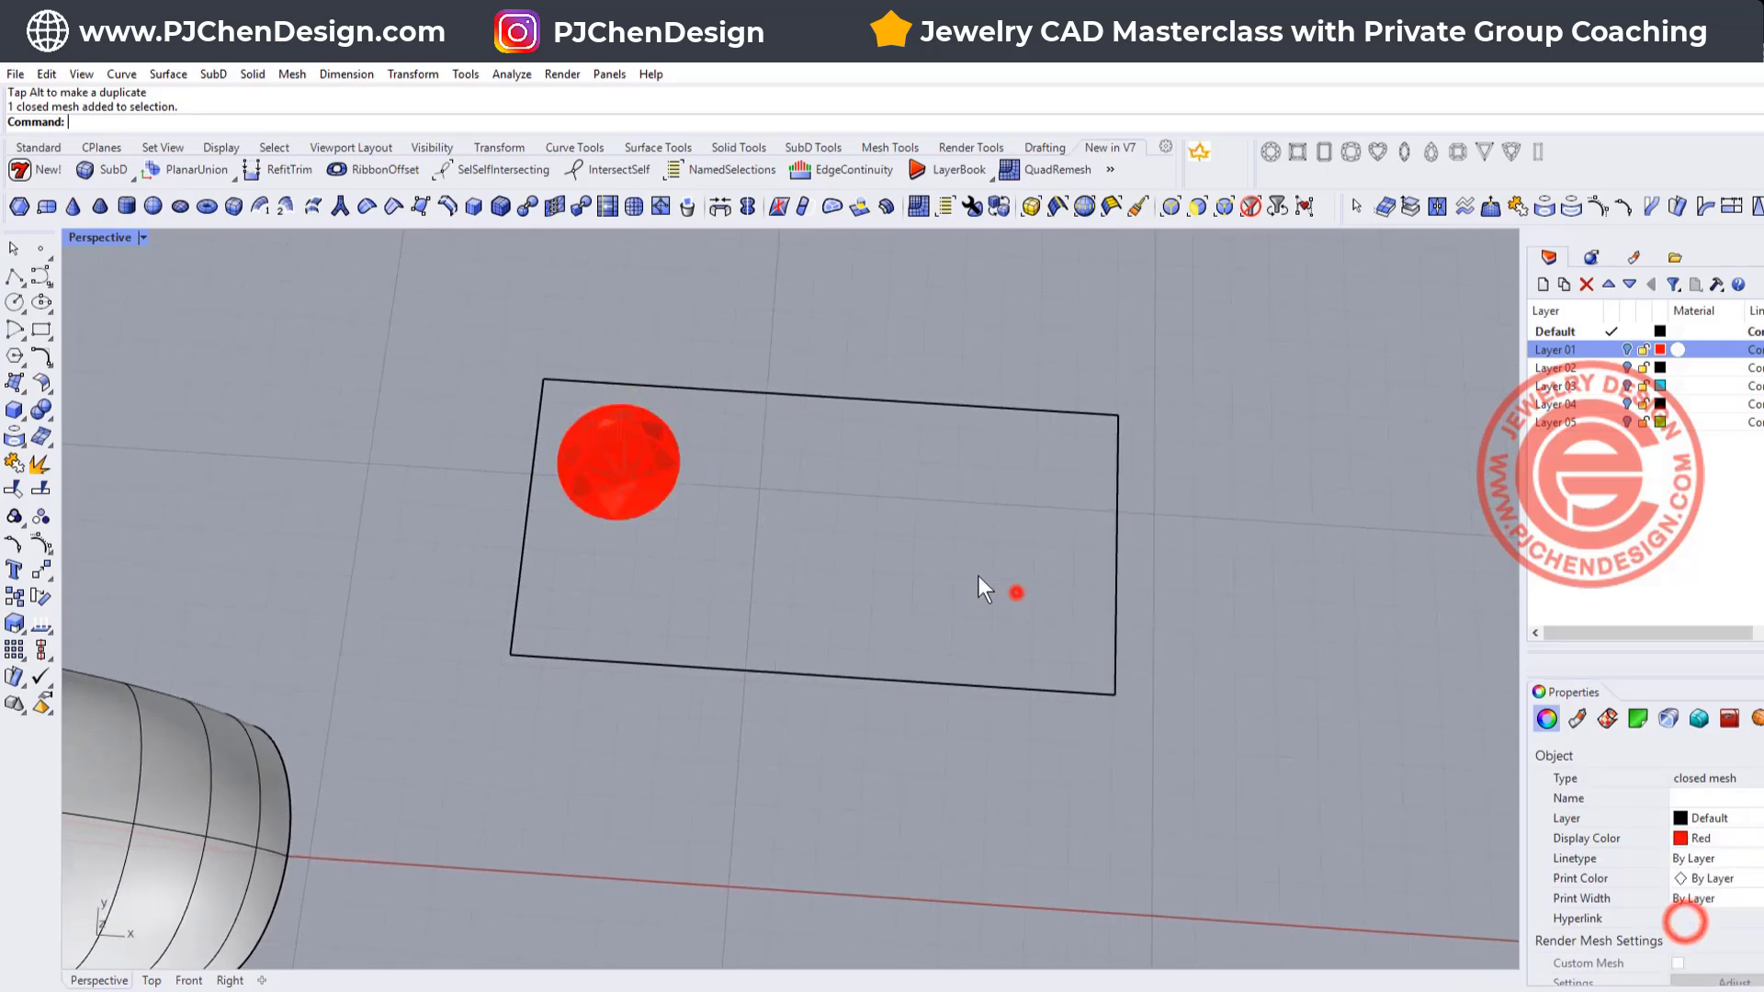
# Linear-array the red gem in the Top view into a row of 4 items along the rectangle's long side.
pyautogui.moveTo(817, 507)
pyautogui.mouseDown(button='right')
pyautogui.moveTo(806, 559)
pyautogui.moveTo(820, 512)
pyautogui.mouseUp(button='right')
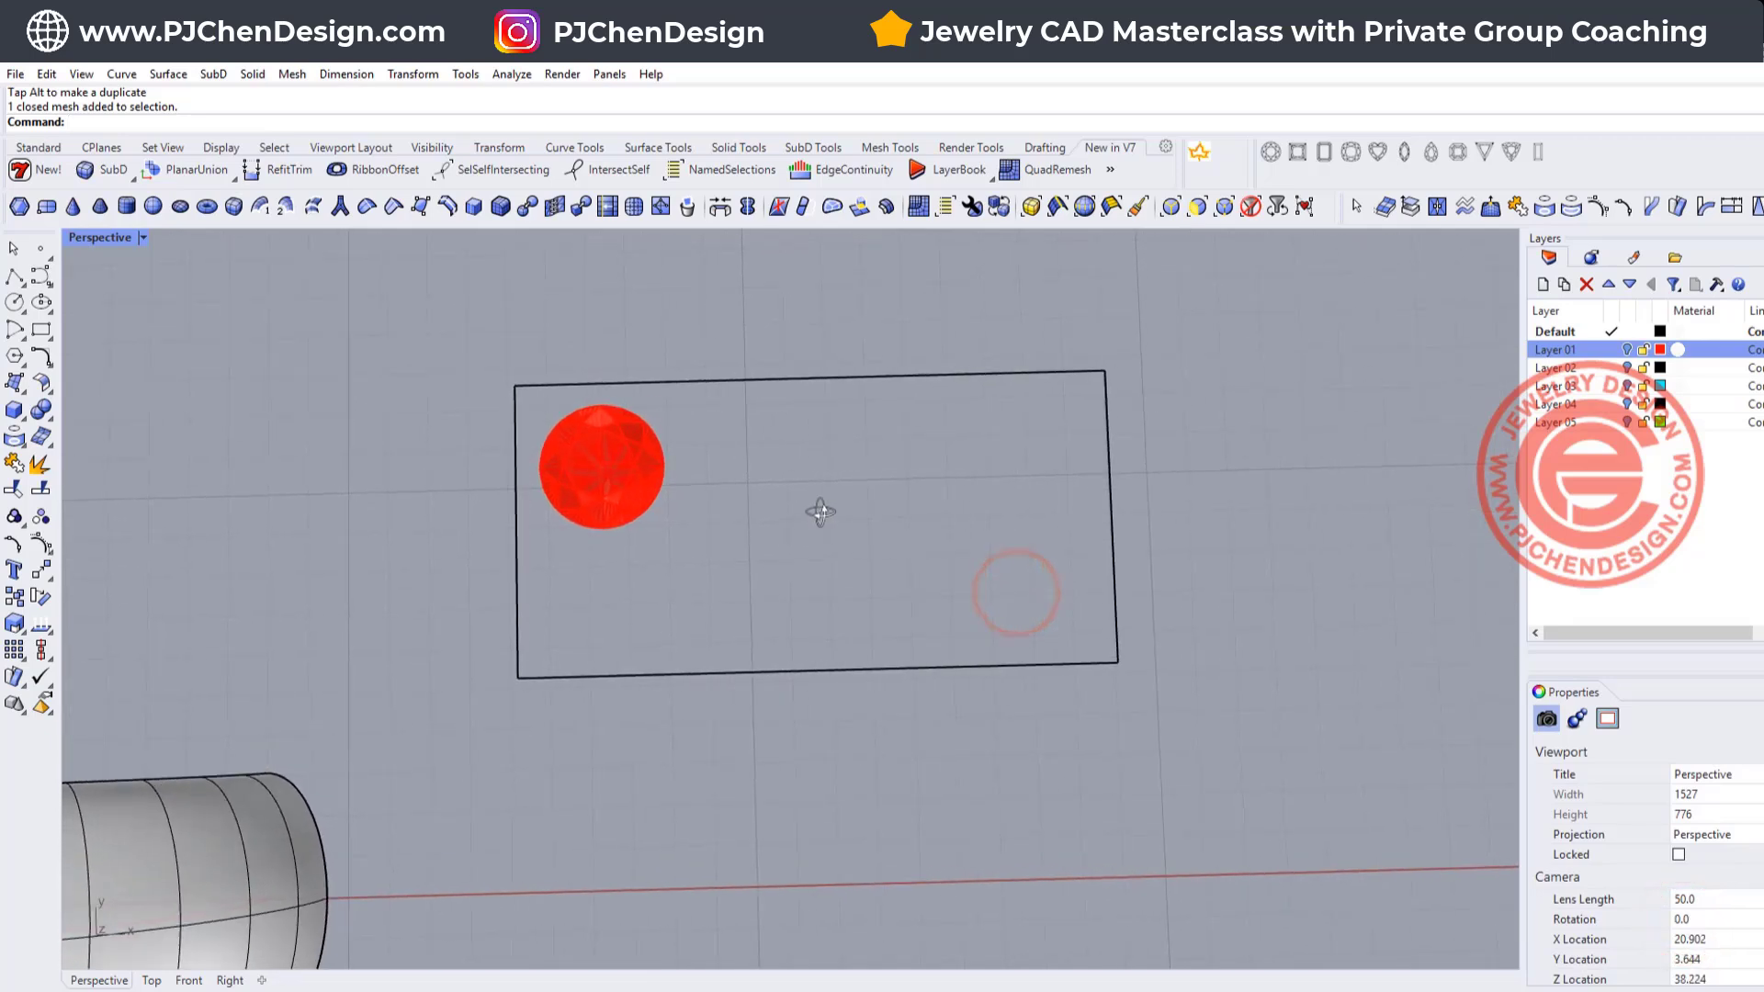
pyautogui.doubleClick(97, 236)
pyautogui.scroll(-8, 488, 335)
pyautogui.moveTo(642, 367); pyautogui.dragTo(420, 452, button='right')
pyautogui.scroll(2, 425, 327)
pyautogui.scroll(5, 424, 327)
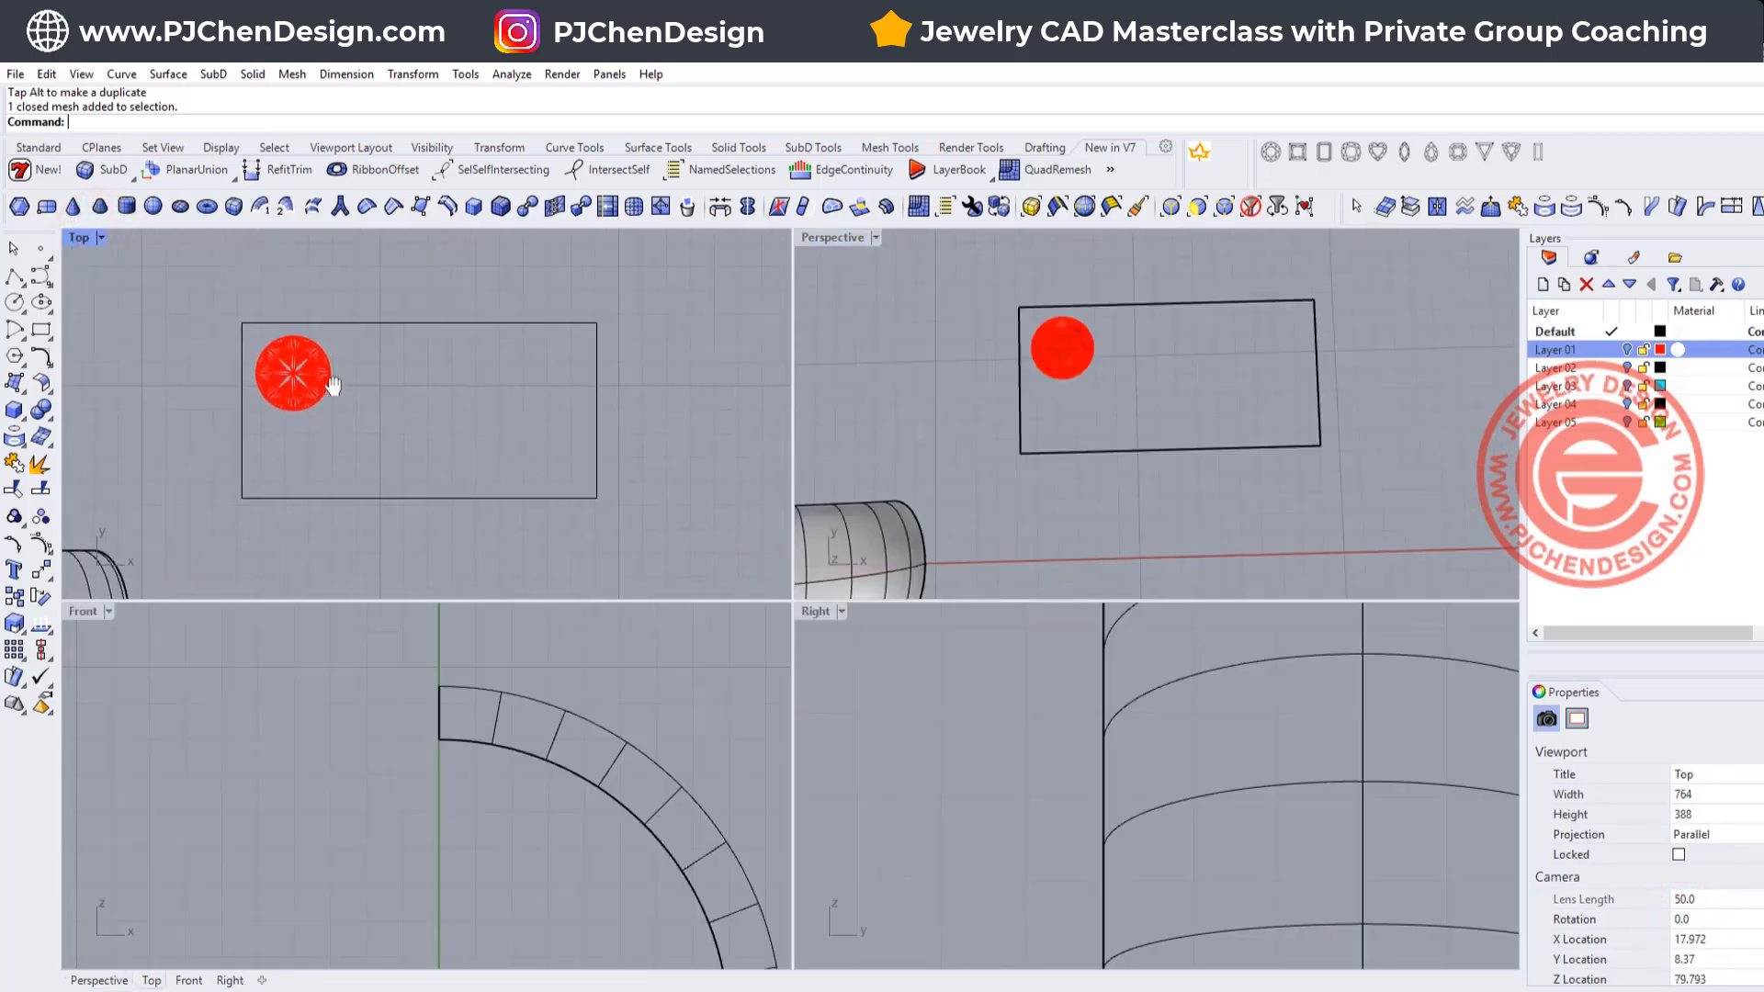
pyautogui.click(317, 373)
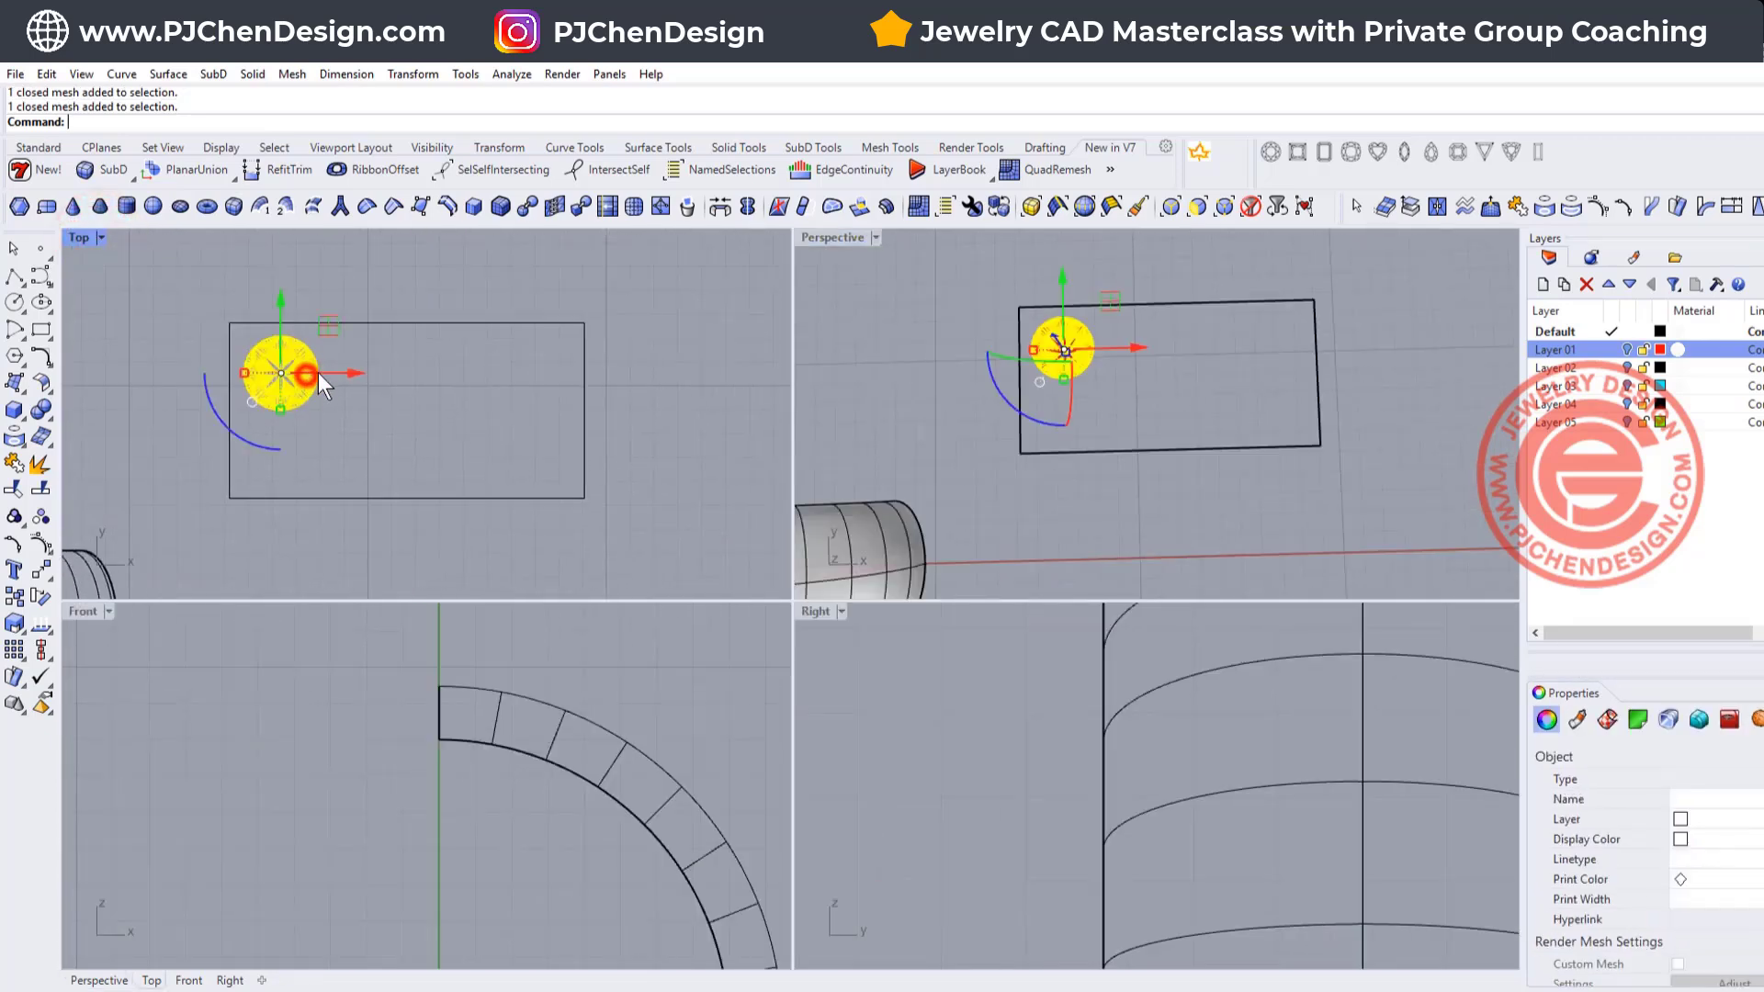
pyautogui.click(14, 654)
pyautogui.click(177, 661)
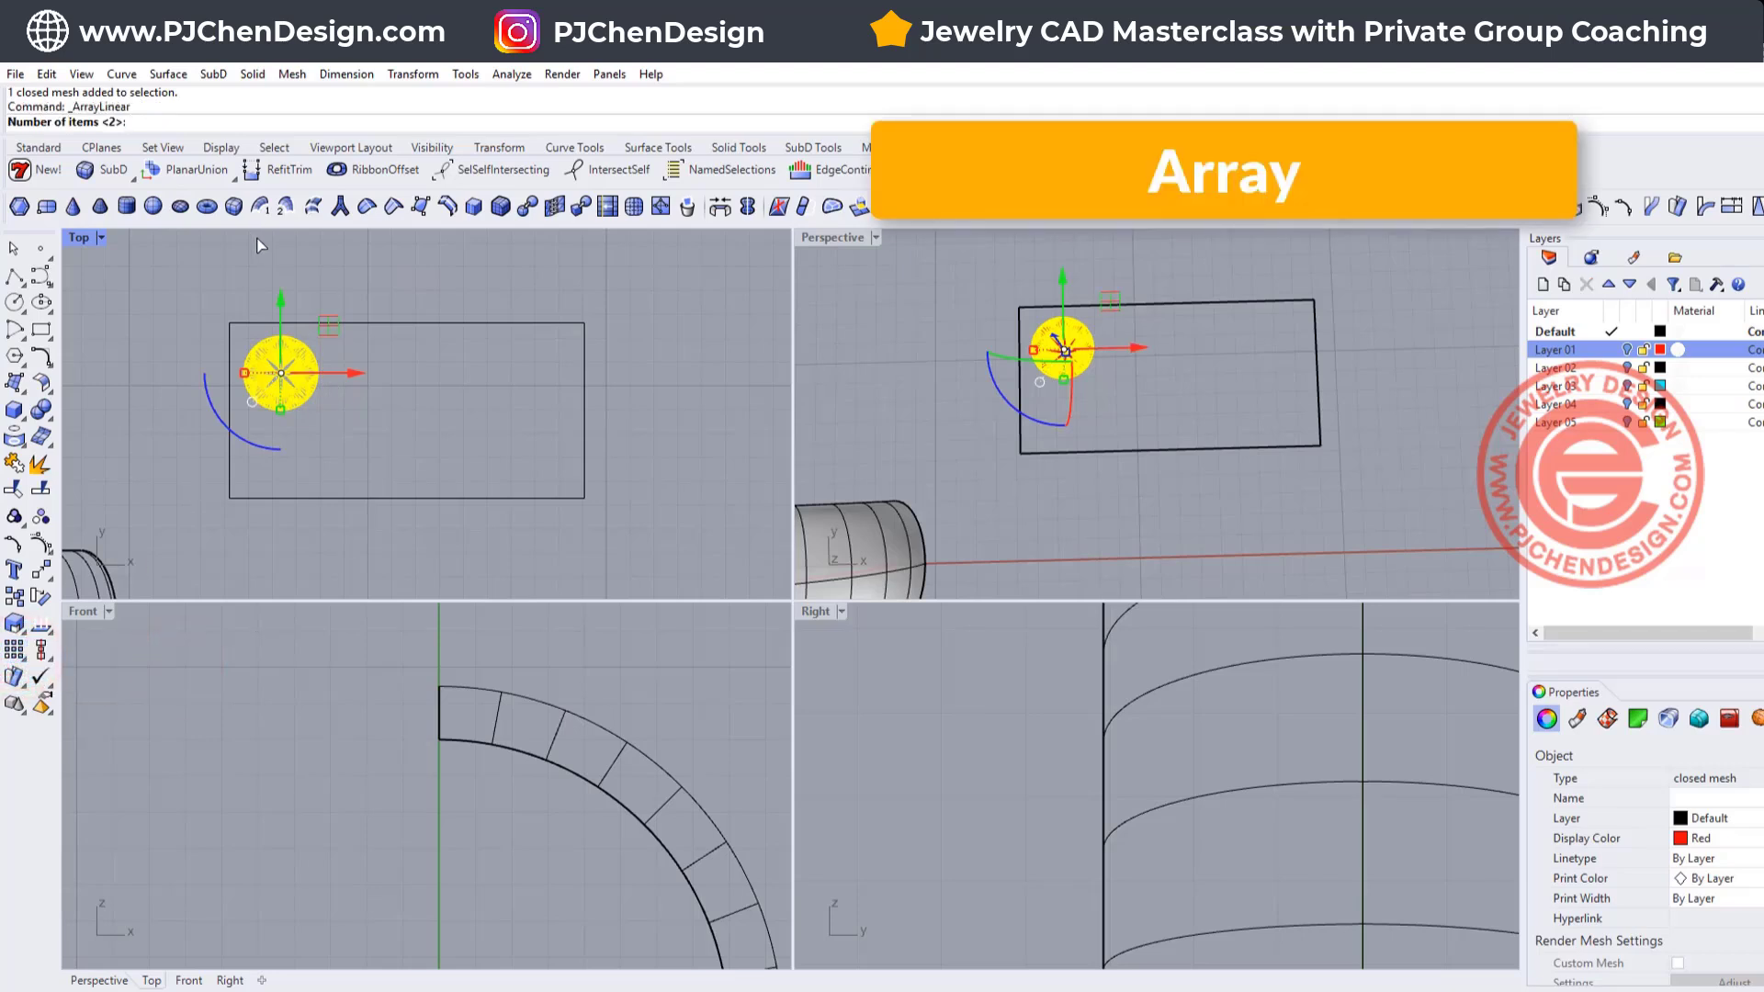
pyautogui.press('Return')
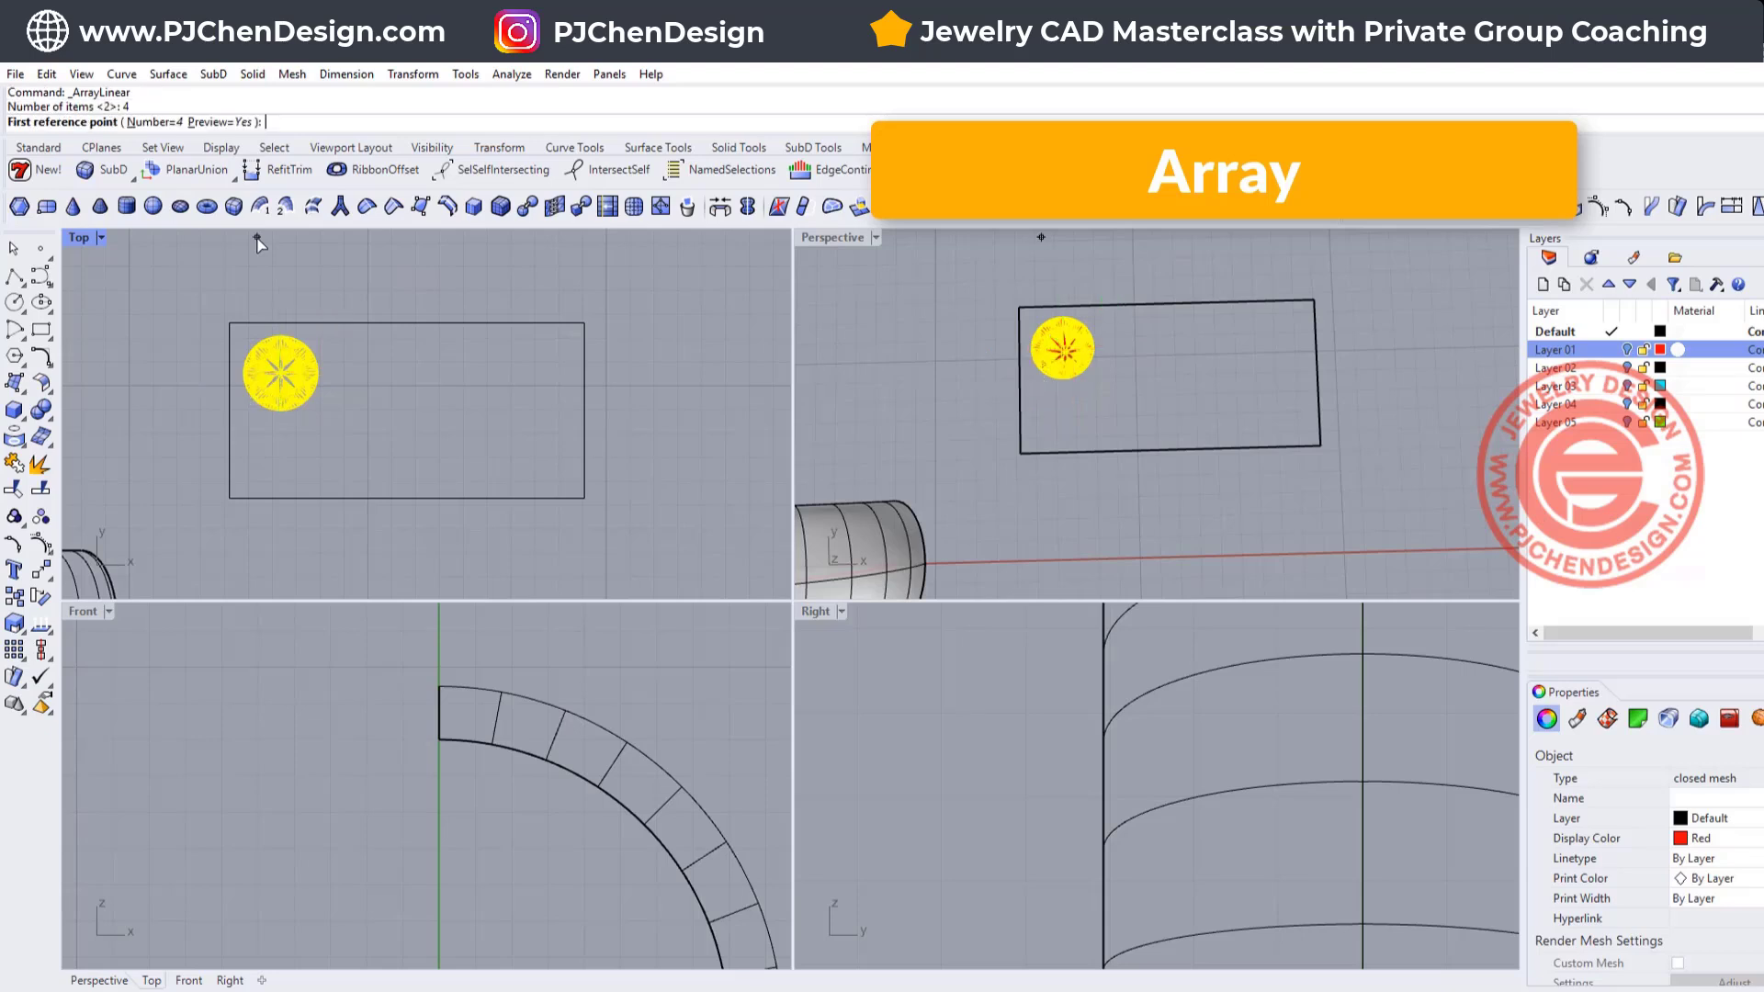
pyautogui.click(274, 368)
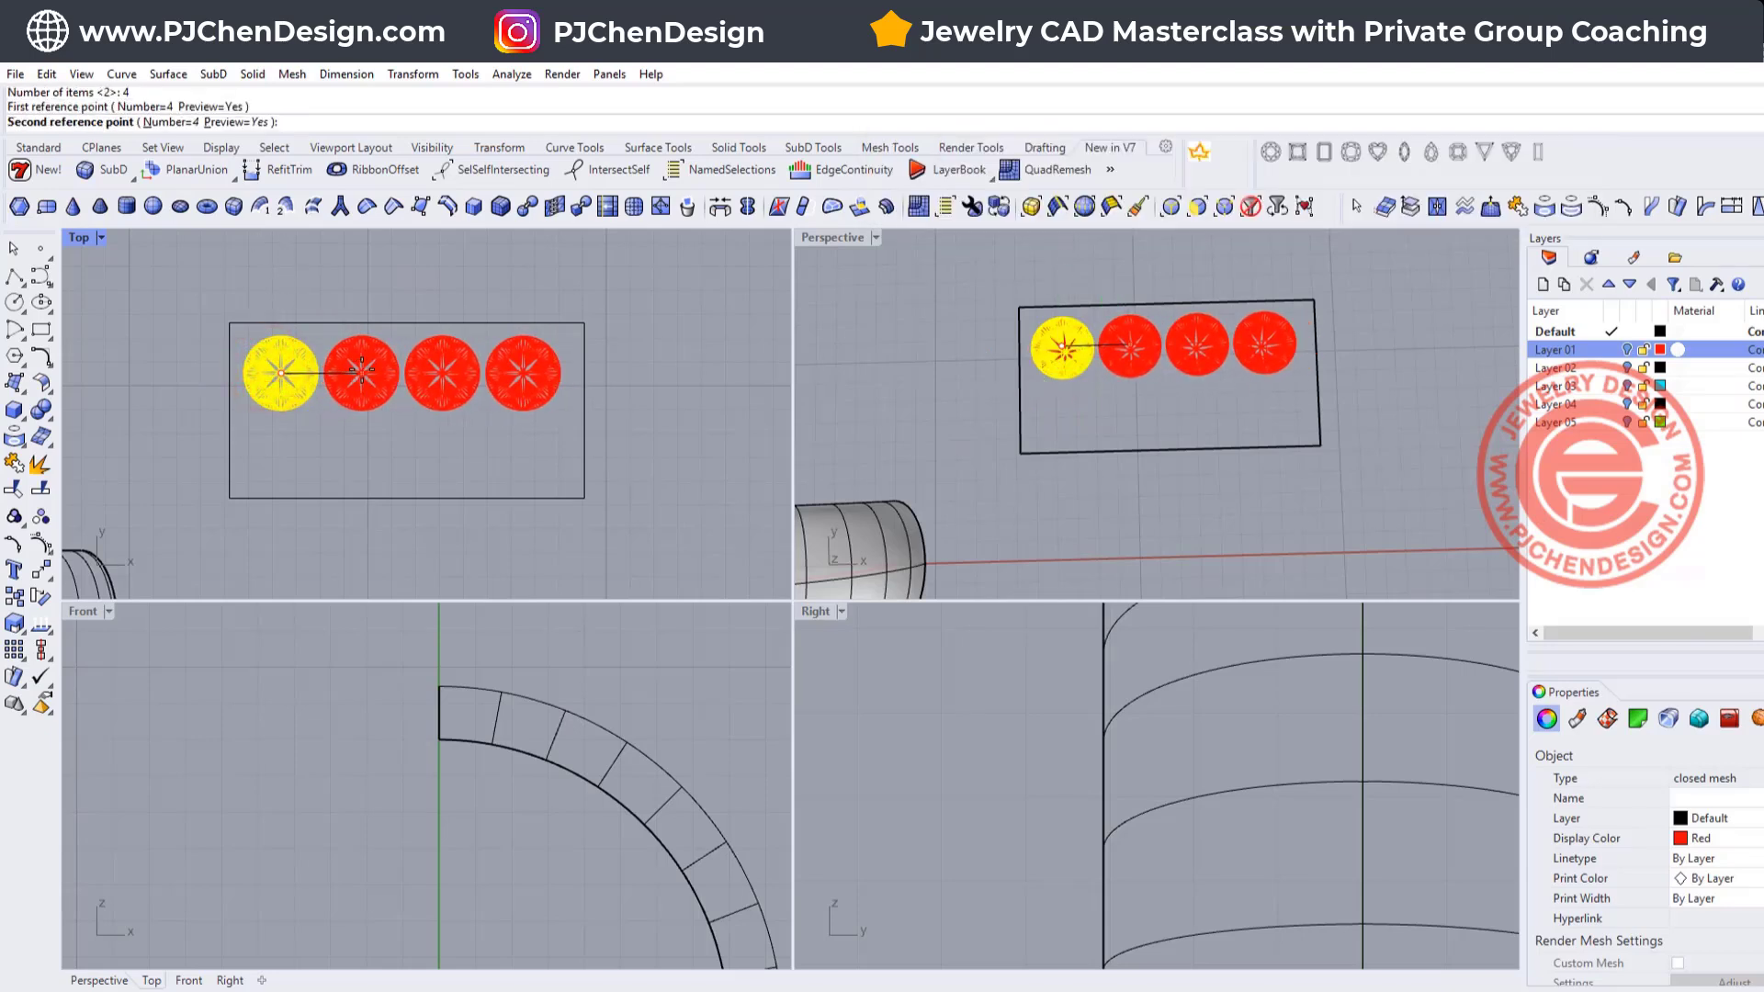
pyautogui.click(361, 371)
pyautogui.click(420, 450)
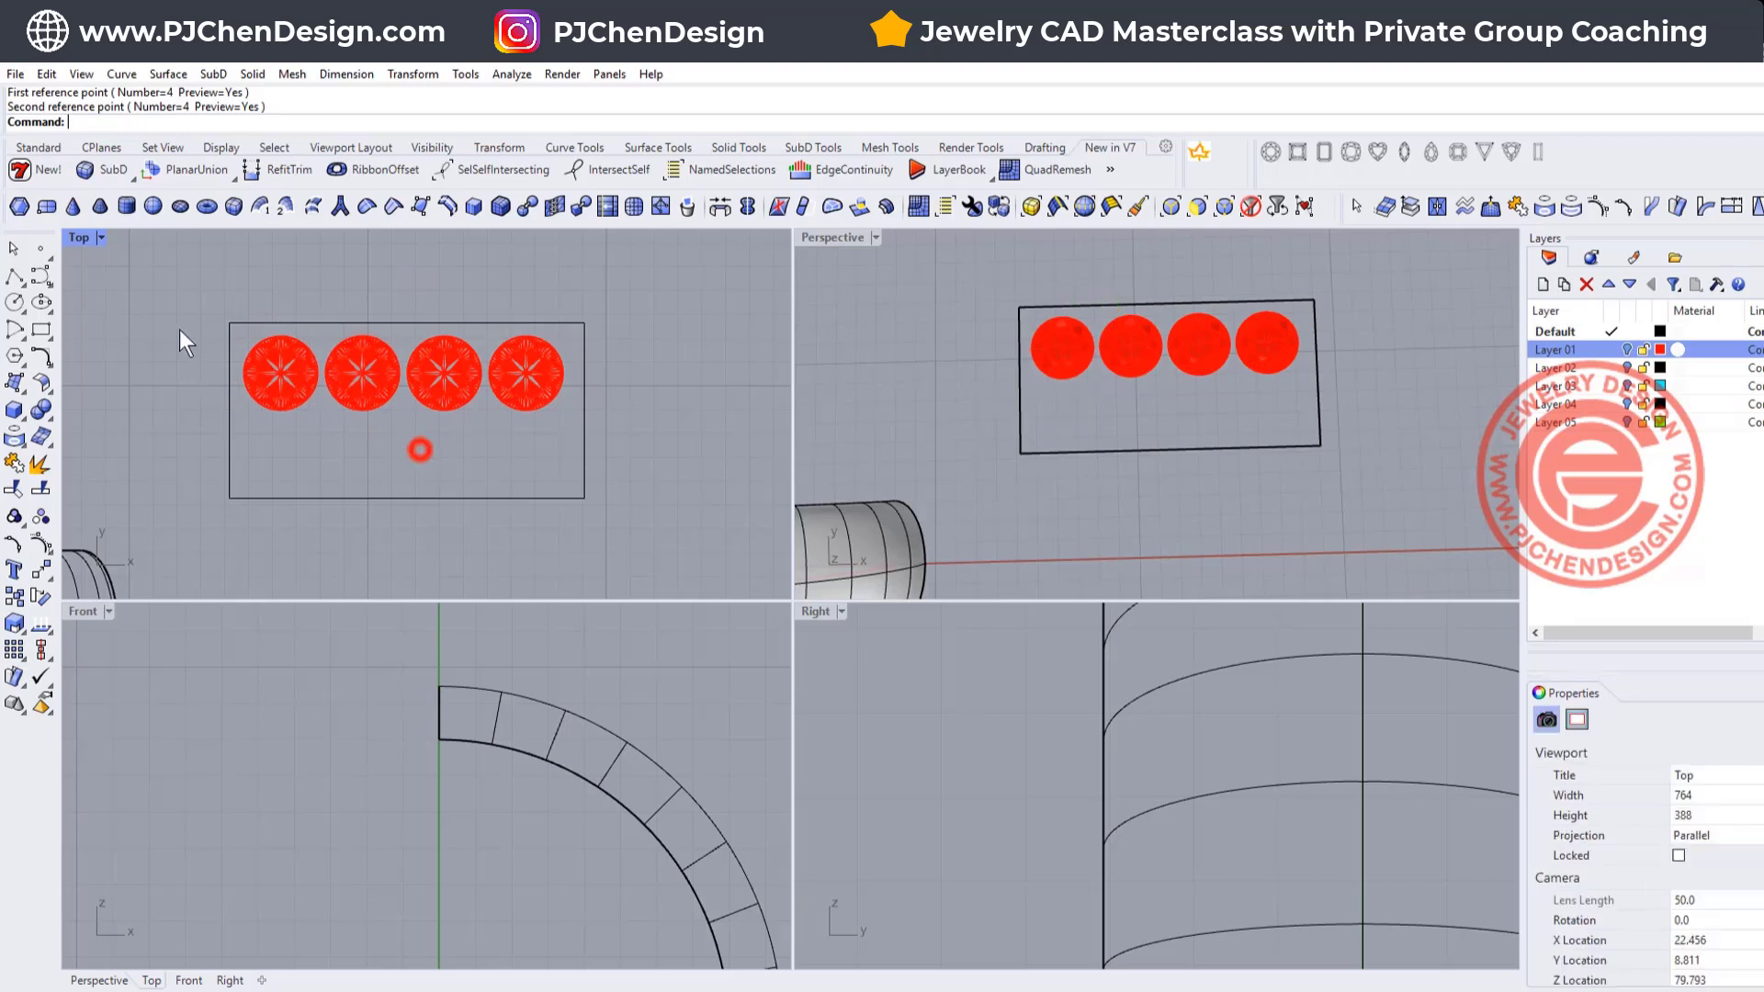
# Copy the row of four gems downward as a second row, and nudge the original row slightly toward the rectangle's upper edge.
pyautogui.moveTo(159, 306); pyautogui.dragTo(728, 468)
pyautogui.moveTo(401, 302); pyautogui.dragTo(402, 390)
pyautogui.click(475, 272)
pyautogui.moveTo(170, 275); pyautogui.dragTo(614, 421)
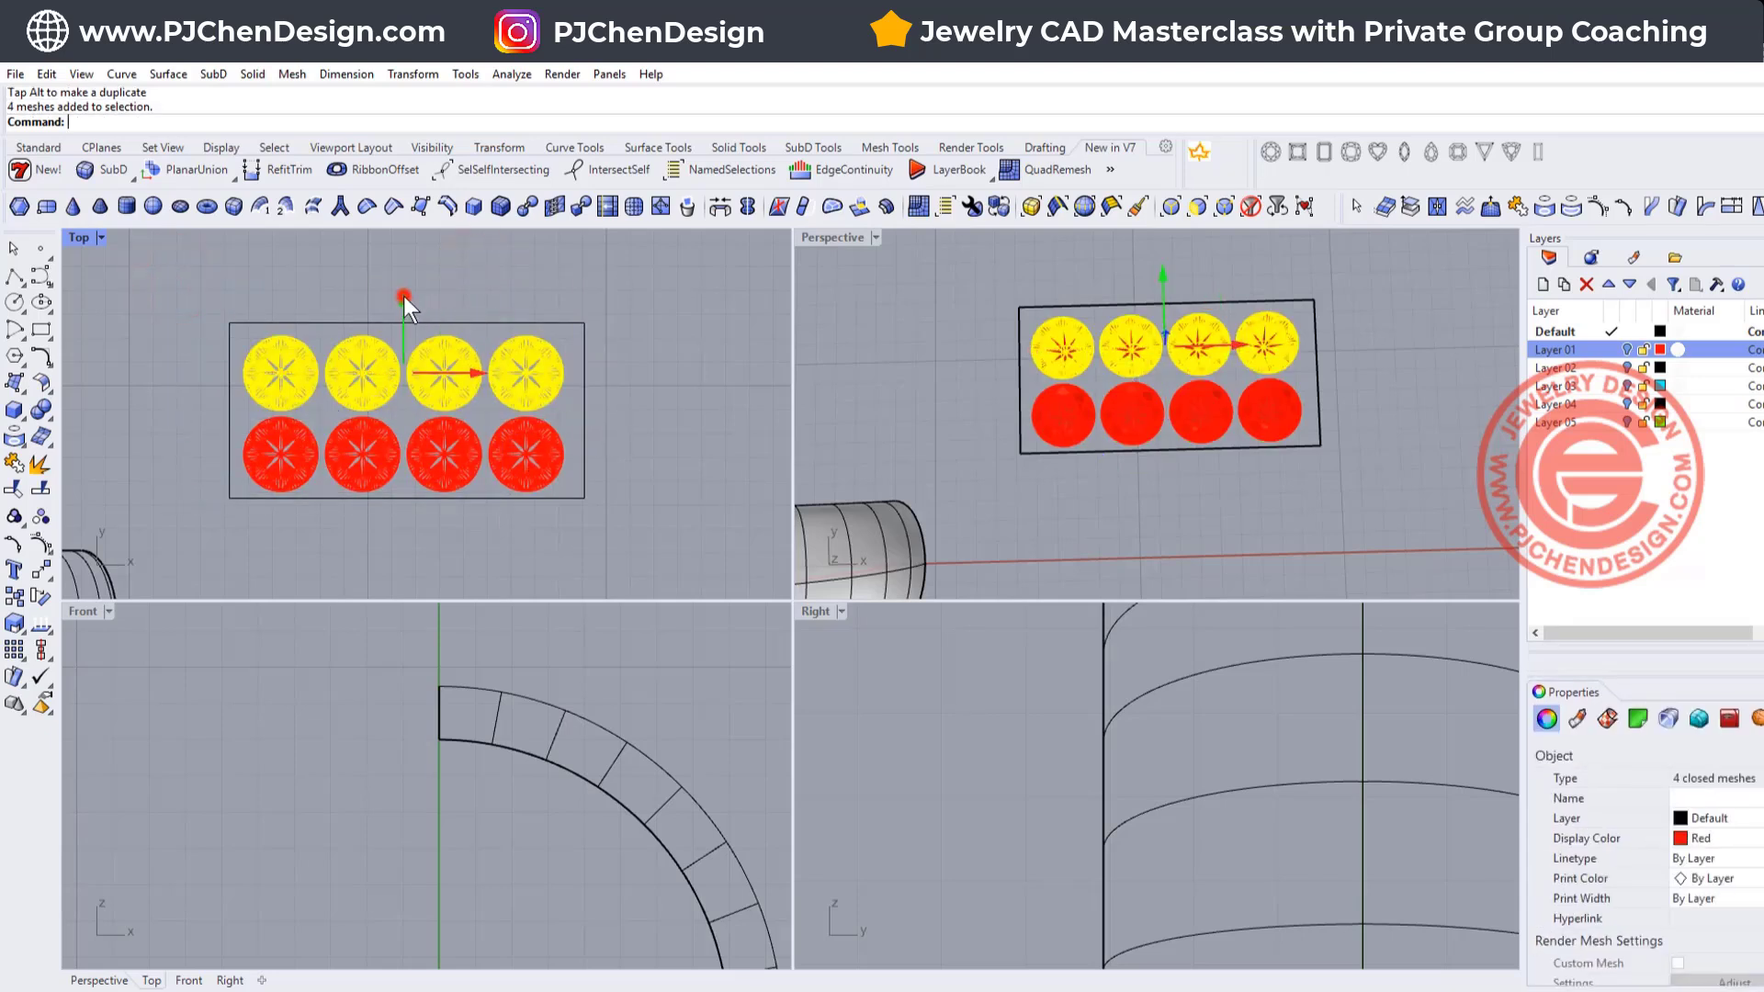
pyautogui.moveTo(405, 296); pyautogui.dragTo(407, 291)
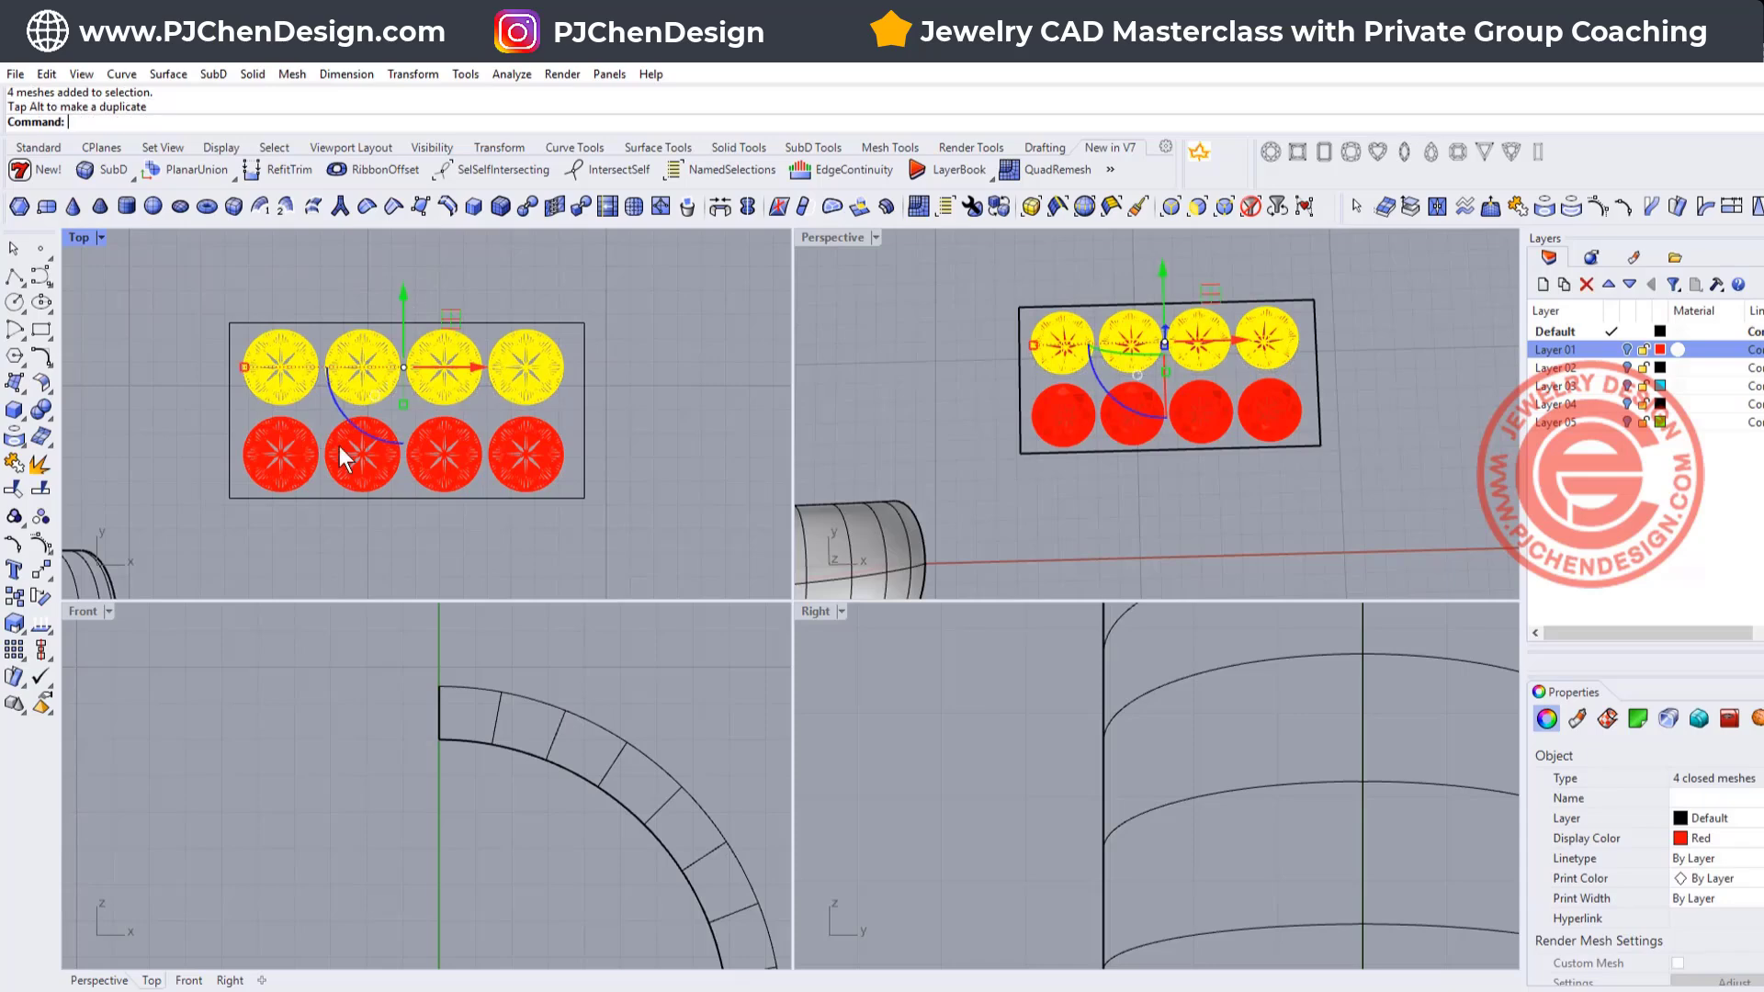
pyautogui.click(602, 448)
pyautogui.click(710, 410)
# Create a planar surface from the rectangular UV curve around the gems.
pyautogui.scroll(-4, 1103, 450)
pyautogui.moveTo(1145, 520); pyautogui.dragTo(1099, 312, button='right')
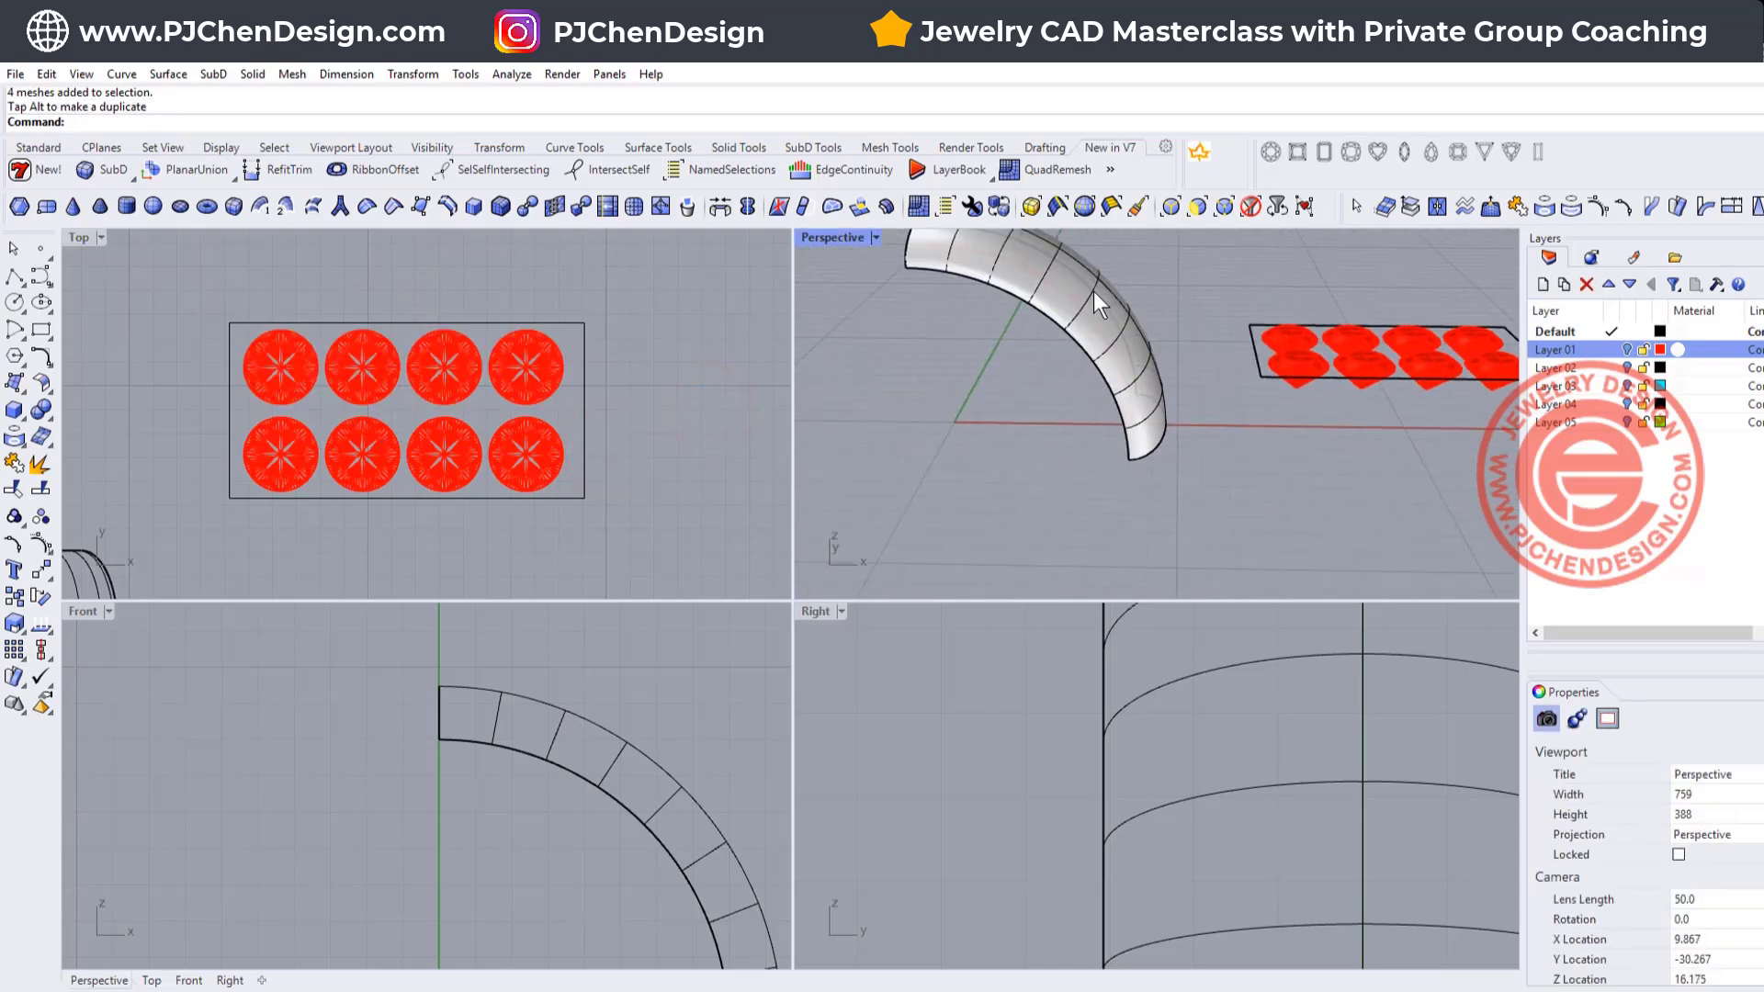
pyautogui.click(244, 324)
pyautogui.click(15, 384)
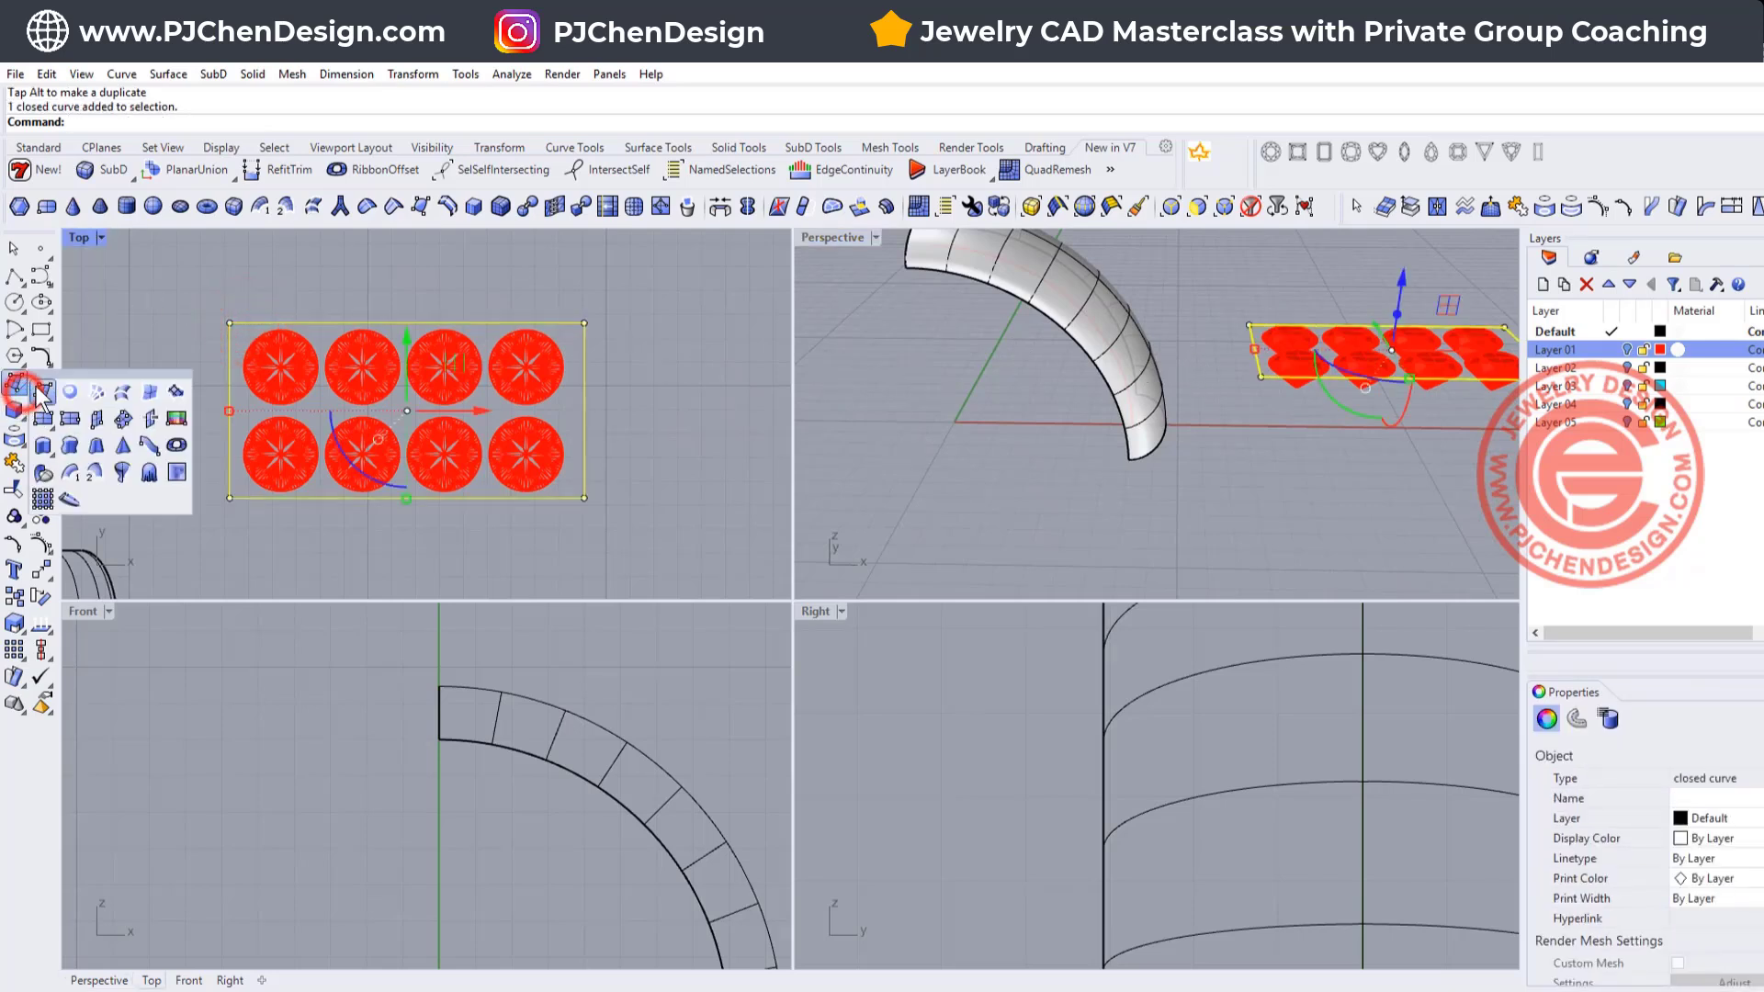
pyautogui.click(41, 392)
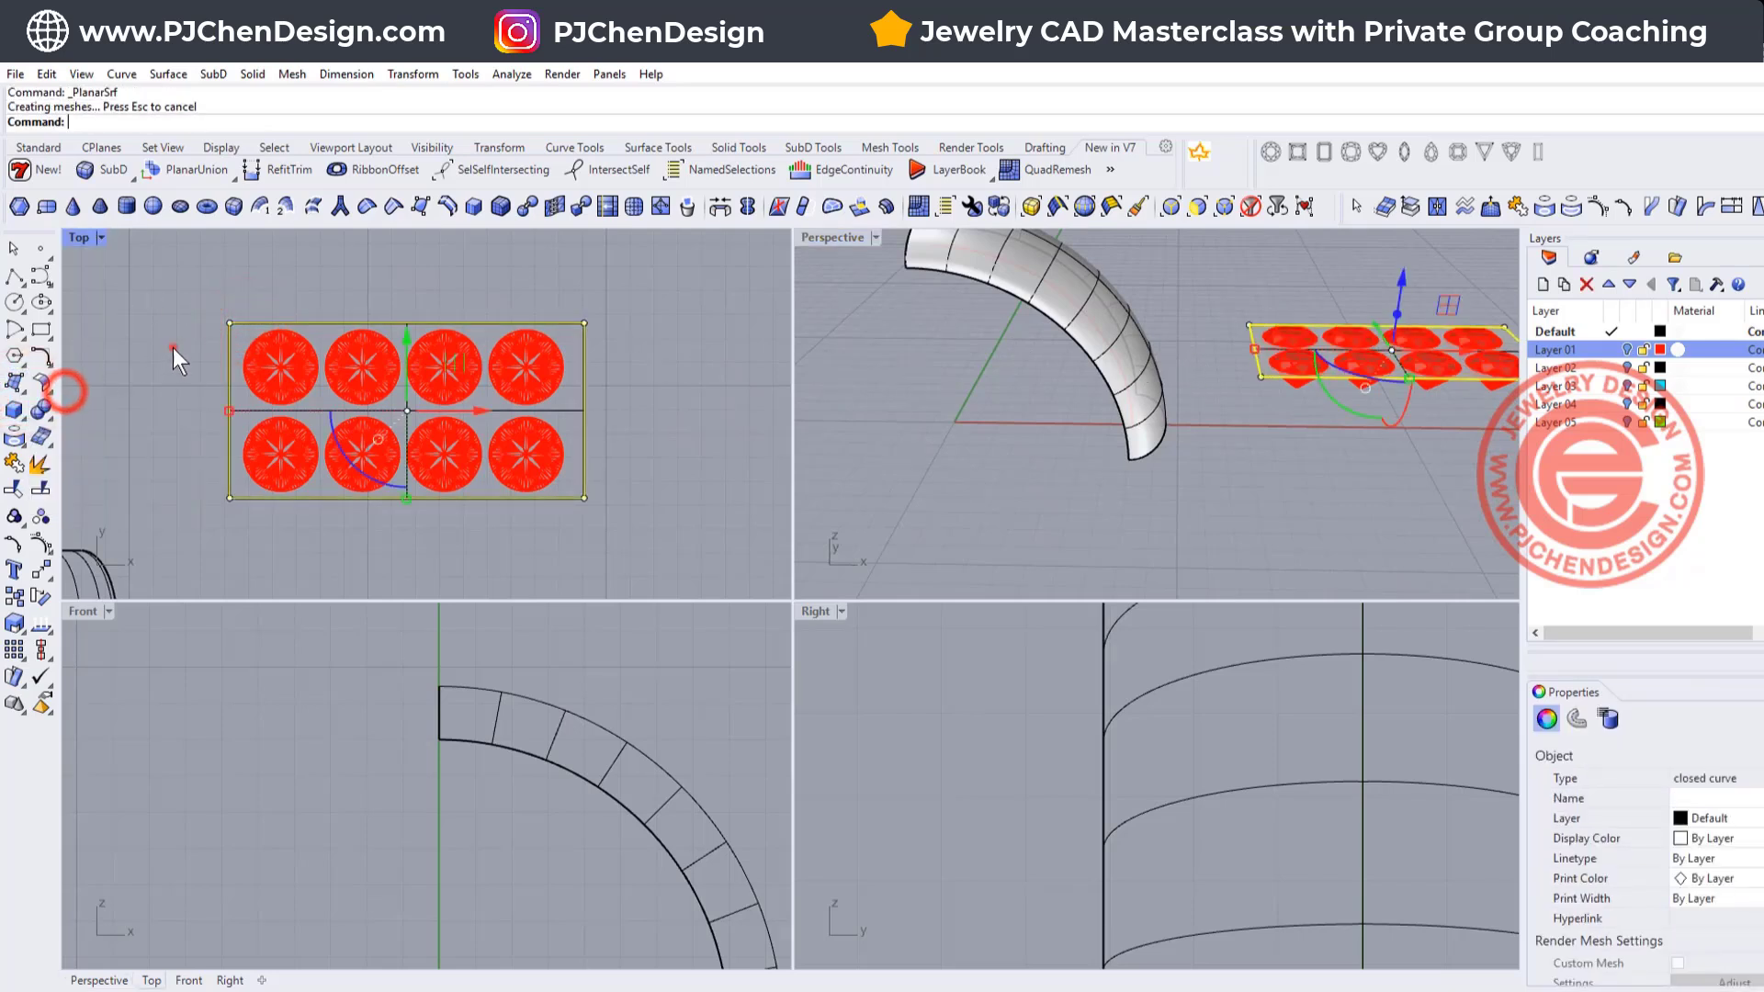
# Flow the eight red gems from the flat rectangle onto the curved ring surface with Rigid set to No, matching corresponding corners.
pyautogui.doubleClick(827, 237)
pyautogui.moveTo(1172, 388); pyautogui.dragTo(822, 474, button='right')
pyautogui.write('FlowAlongSrf')
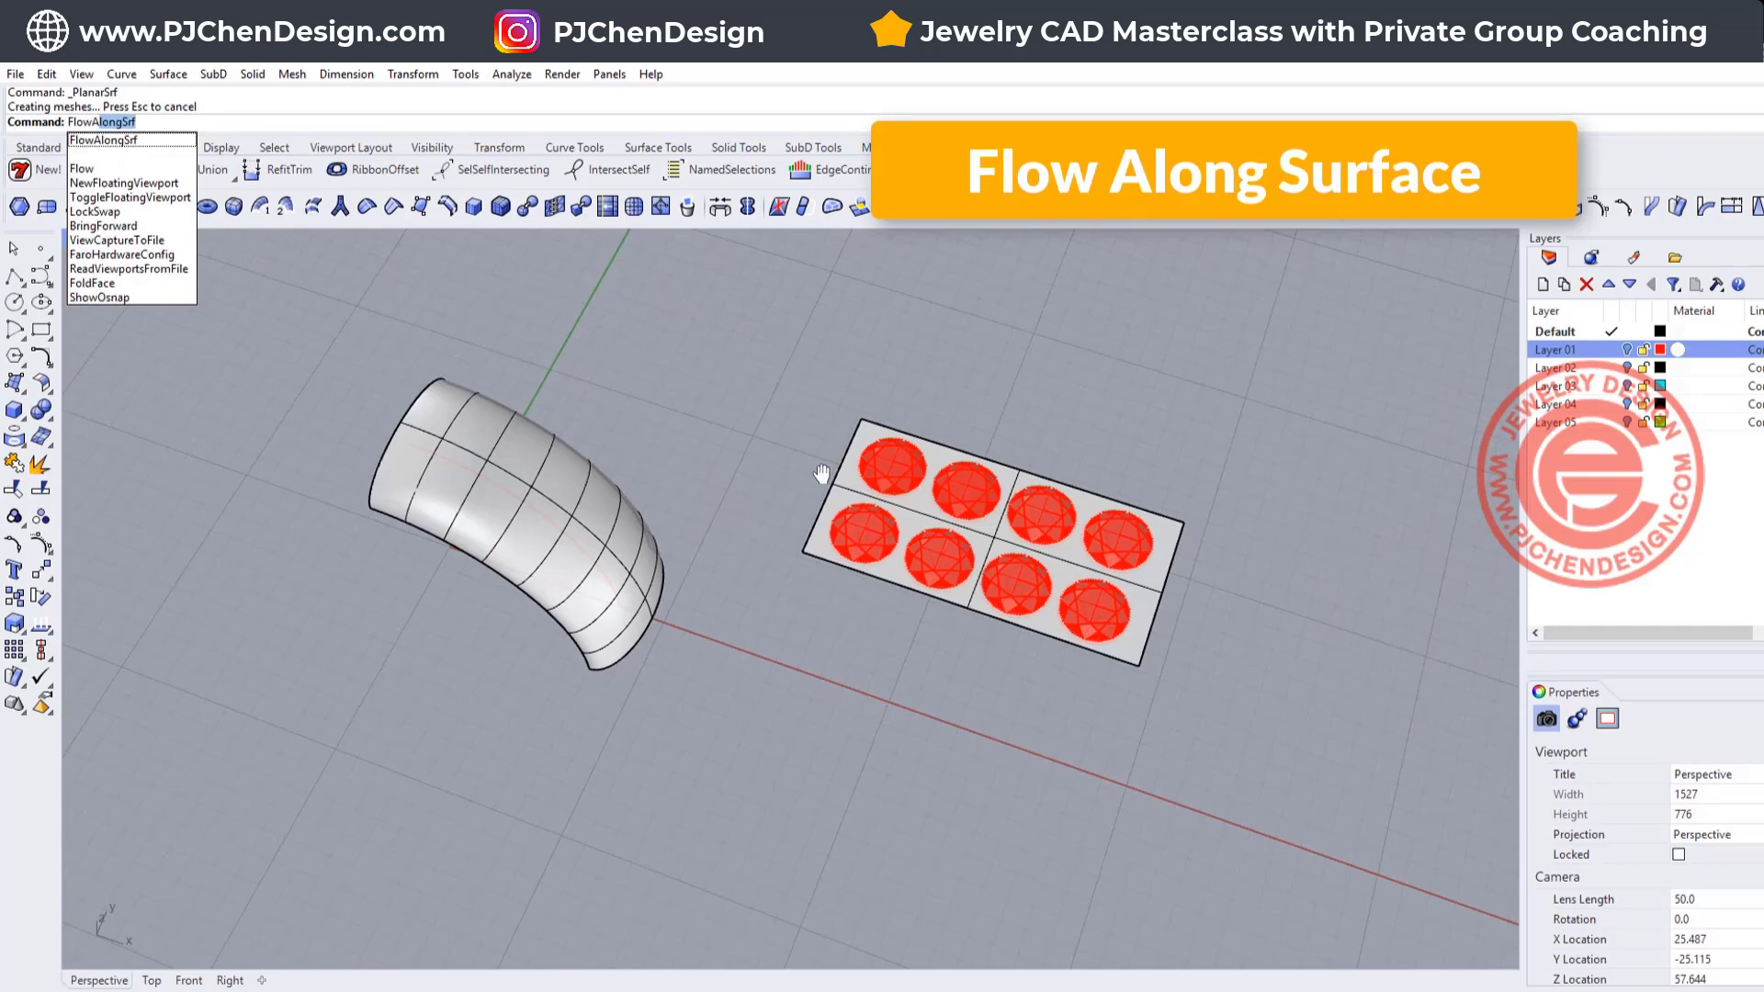
pyautogui.press('Return')
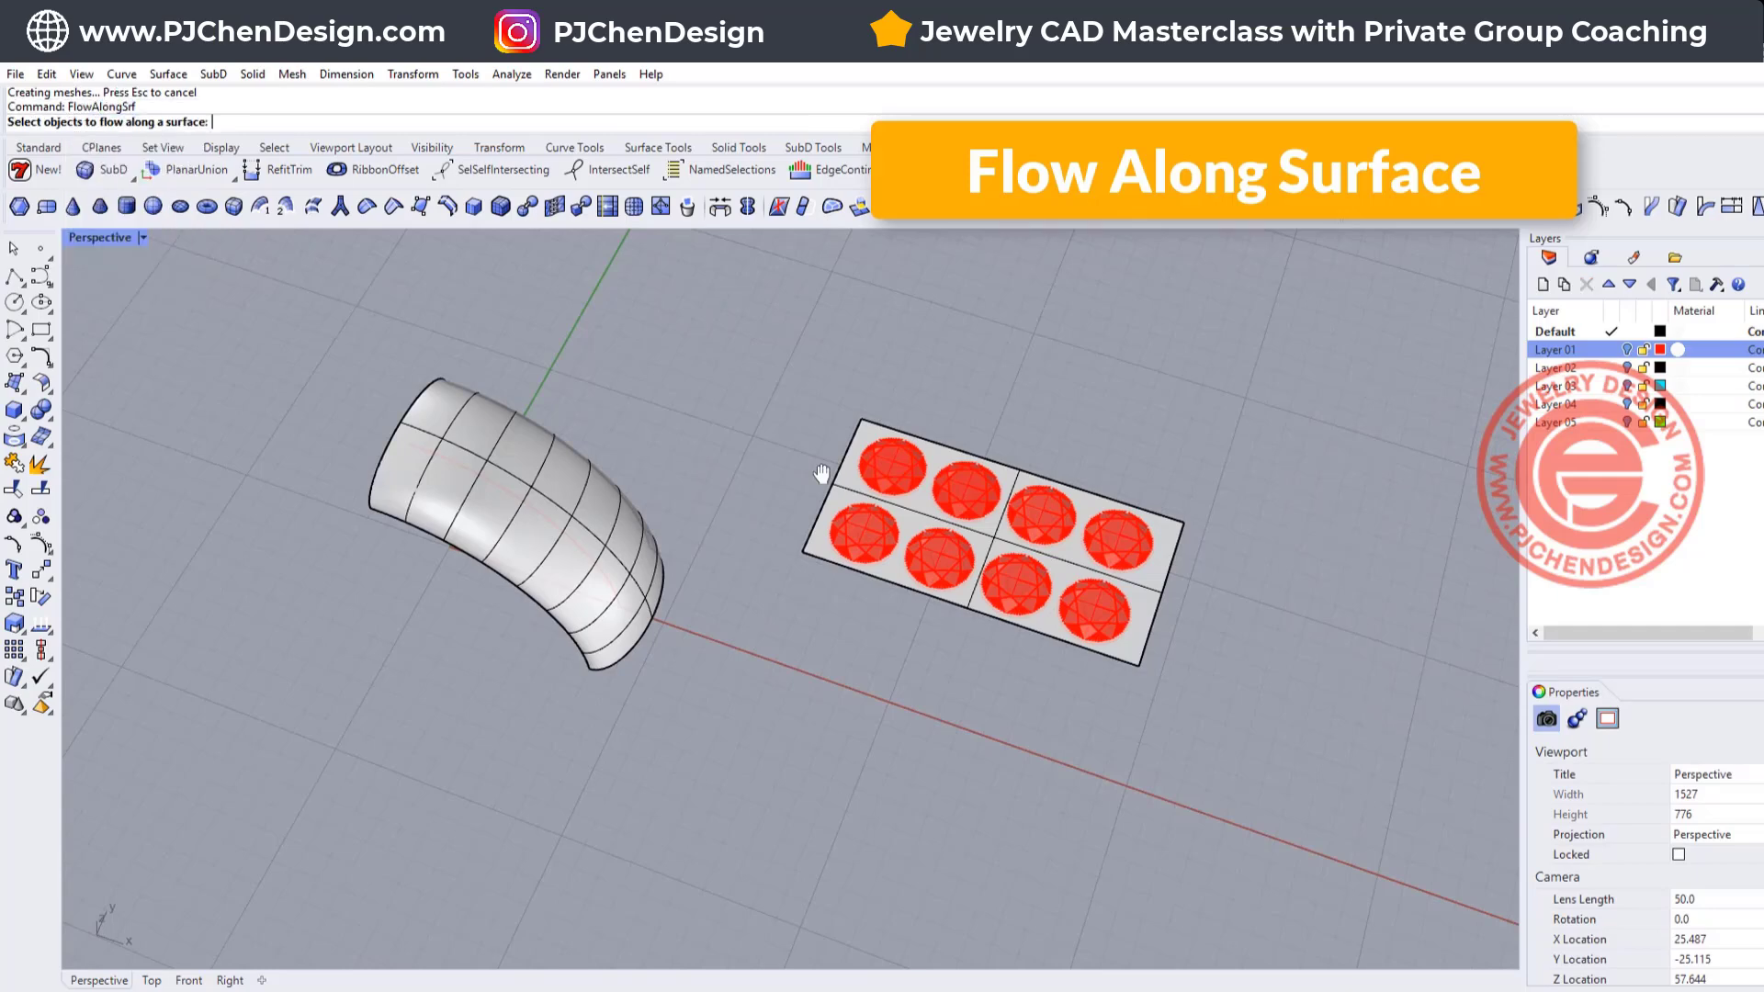
pyautogui.scroll(3, 999, 496)
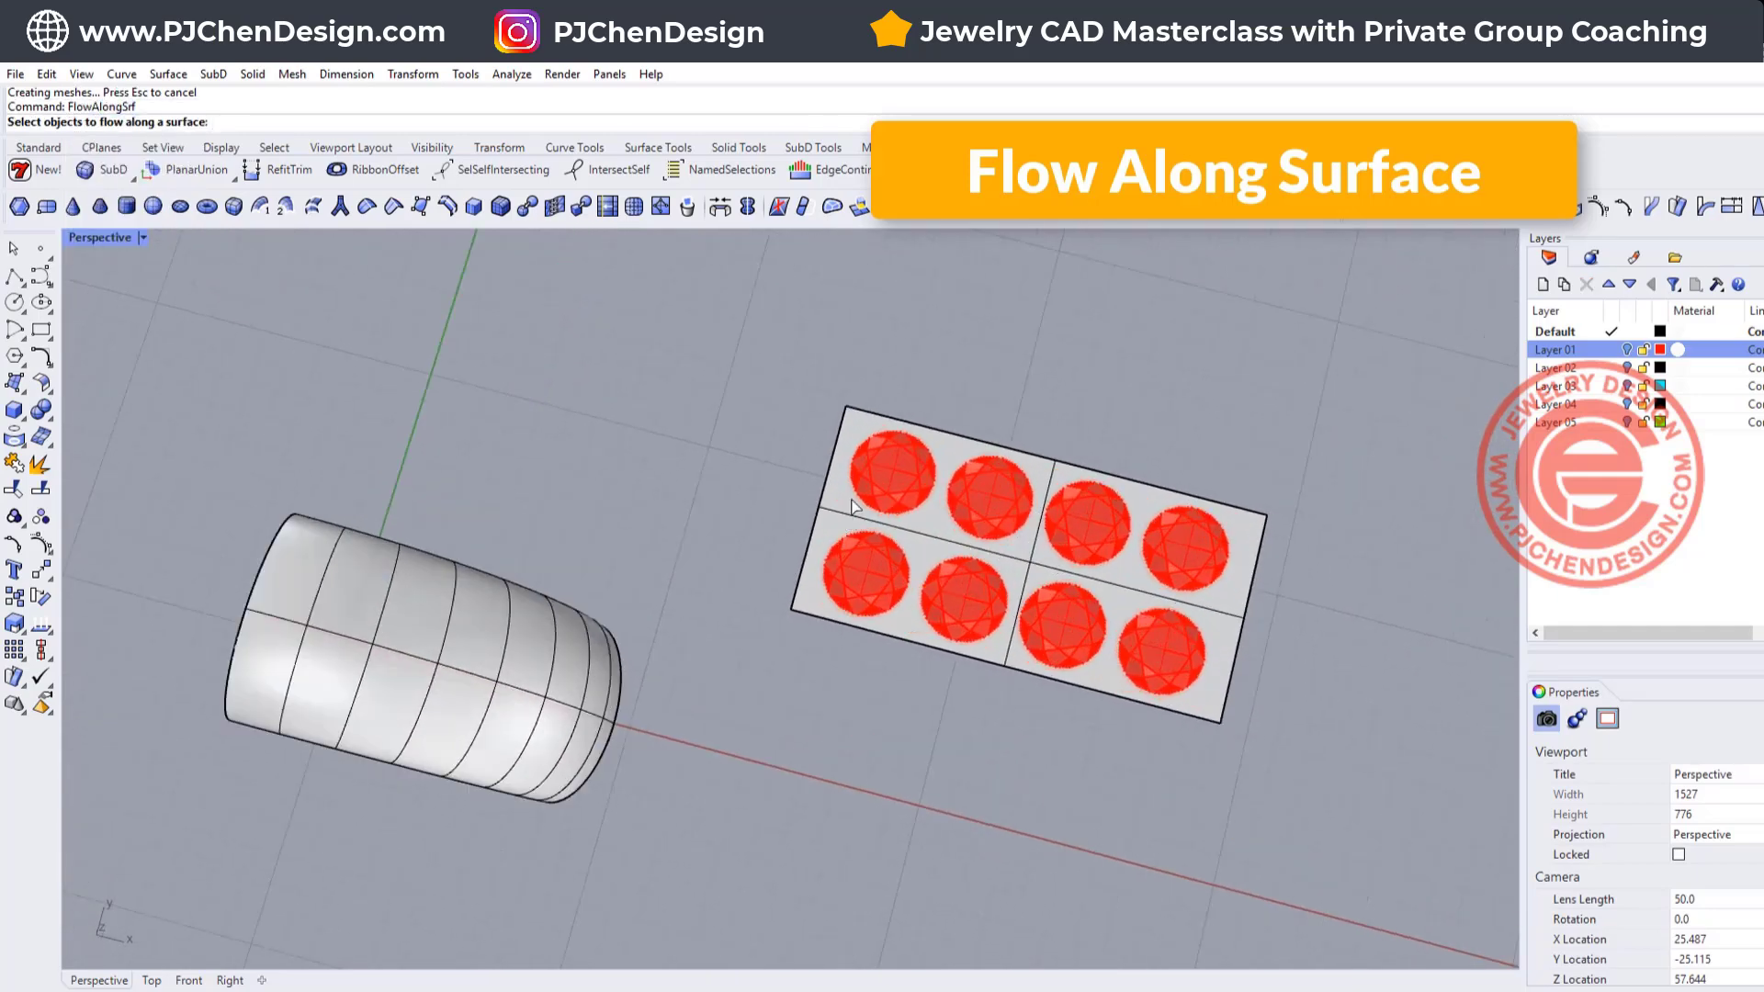
pyautogui.moveTo(719, 327); pyautogui.dragTo(1232, 751)
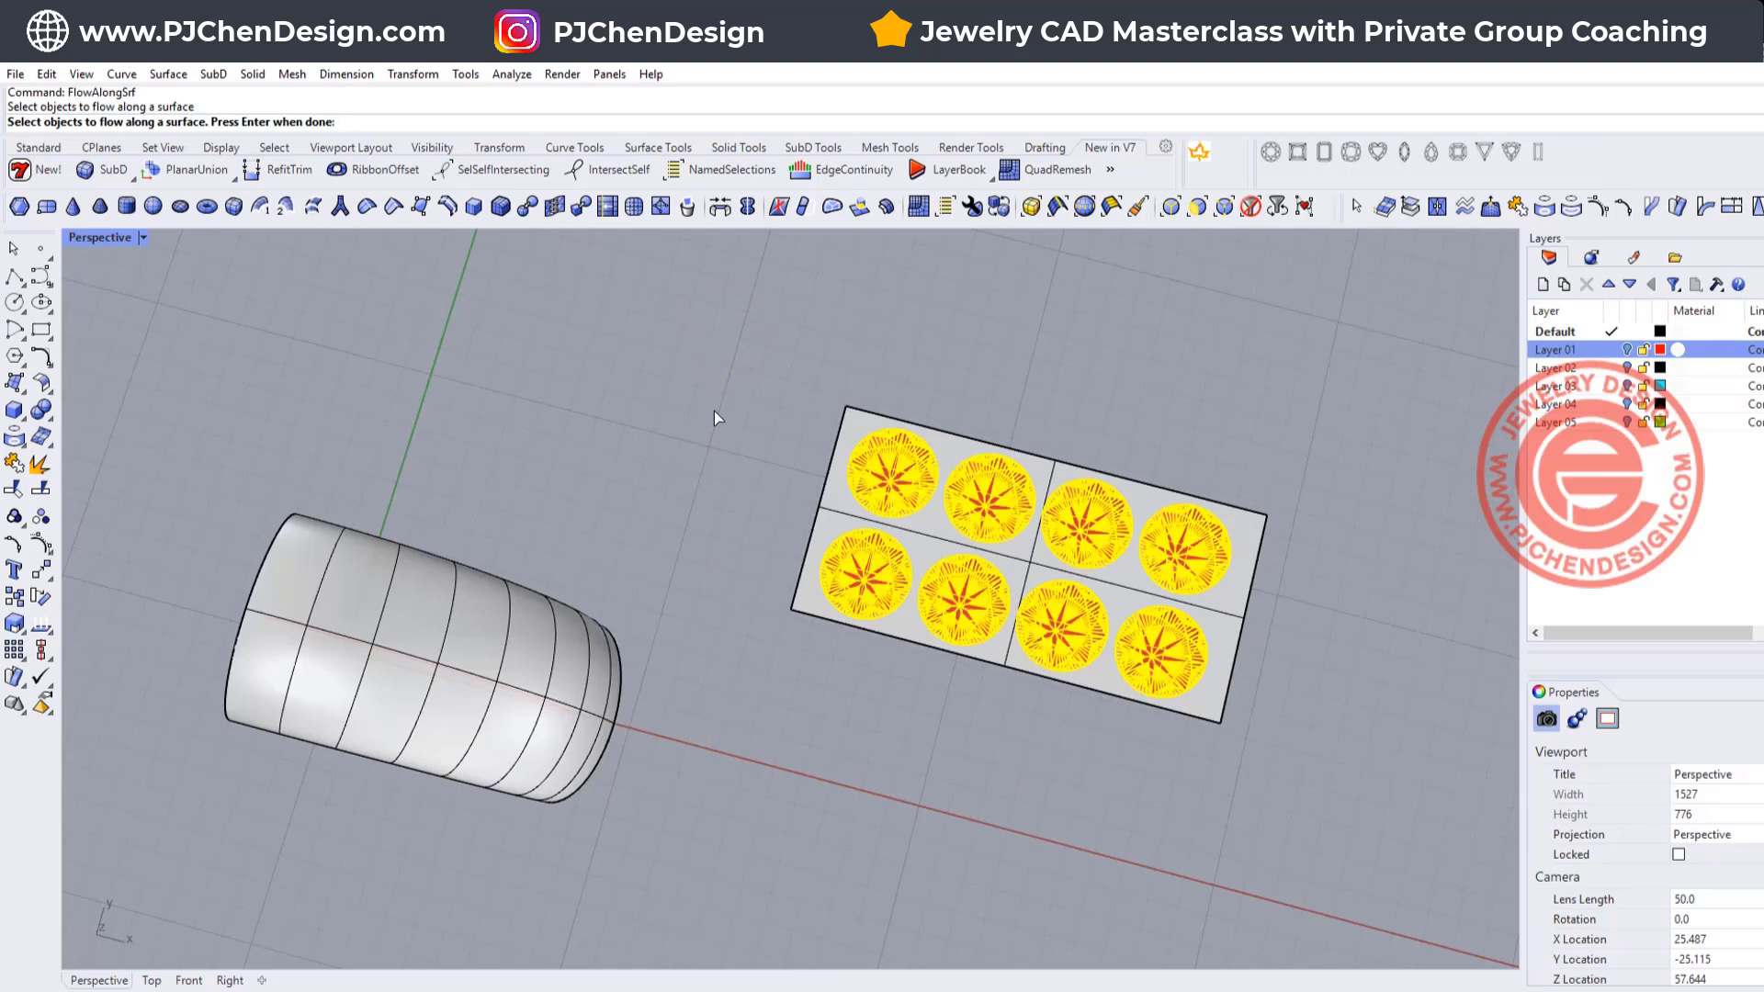
pyautogui.press('Return')
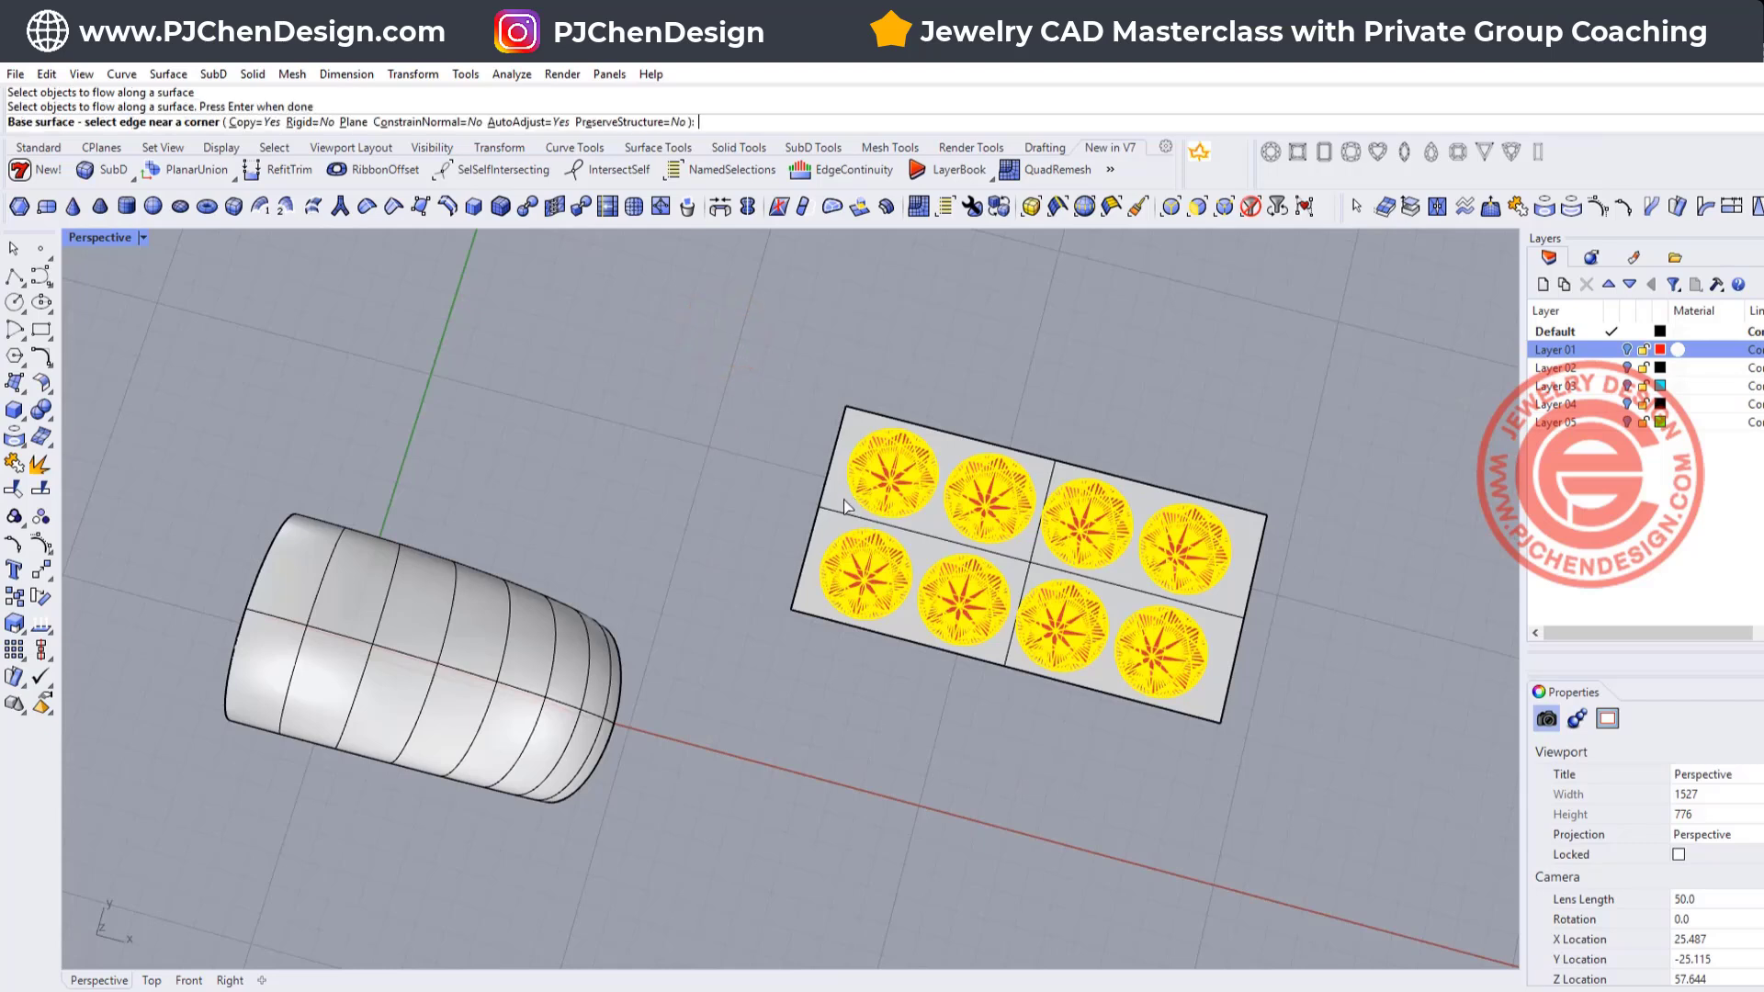
pyautogui.click(820, 496)
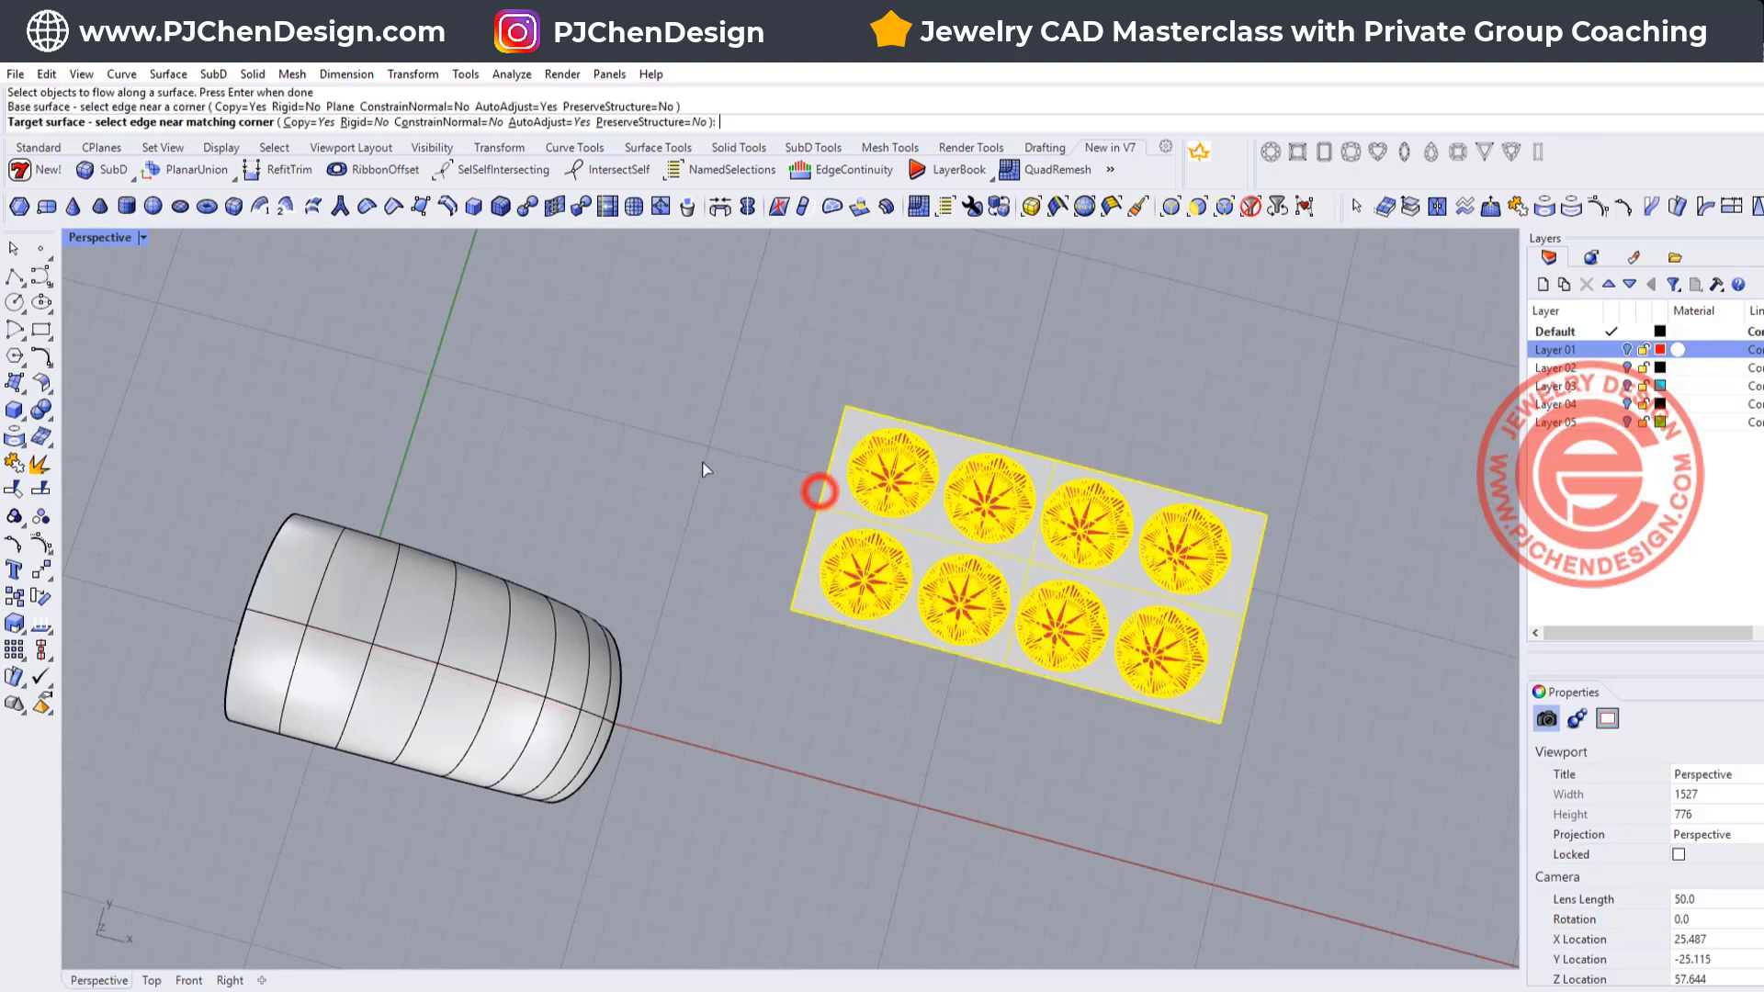
pyautogui.click(260, 574)
# Inspect the shape of the flowed gems on the ring surface from several angles and undo the flow.
pyautogui.moveTo(263, 572); pyautogui.dragTo(752, 577, button='right')
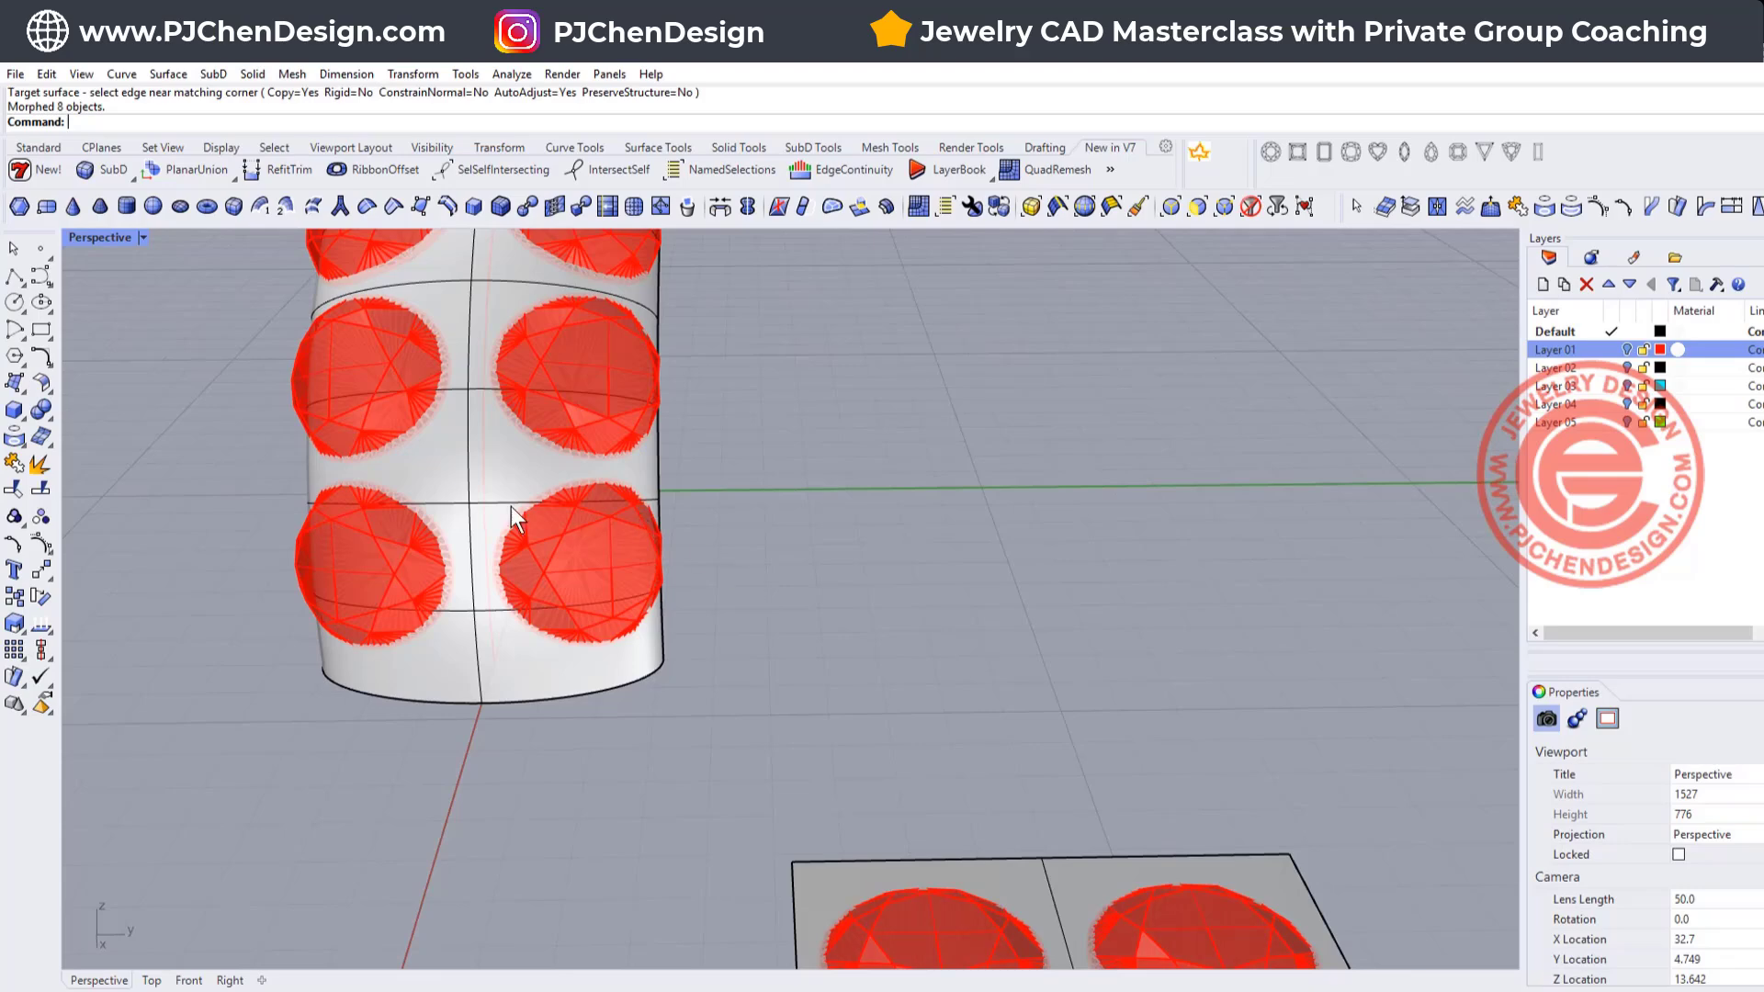
pyautogui.moveTo(616, 595); pyautogui.dragTo(758, 472, button='right')
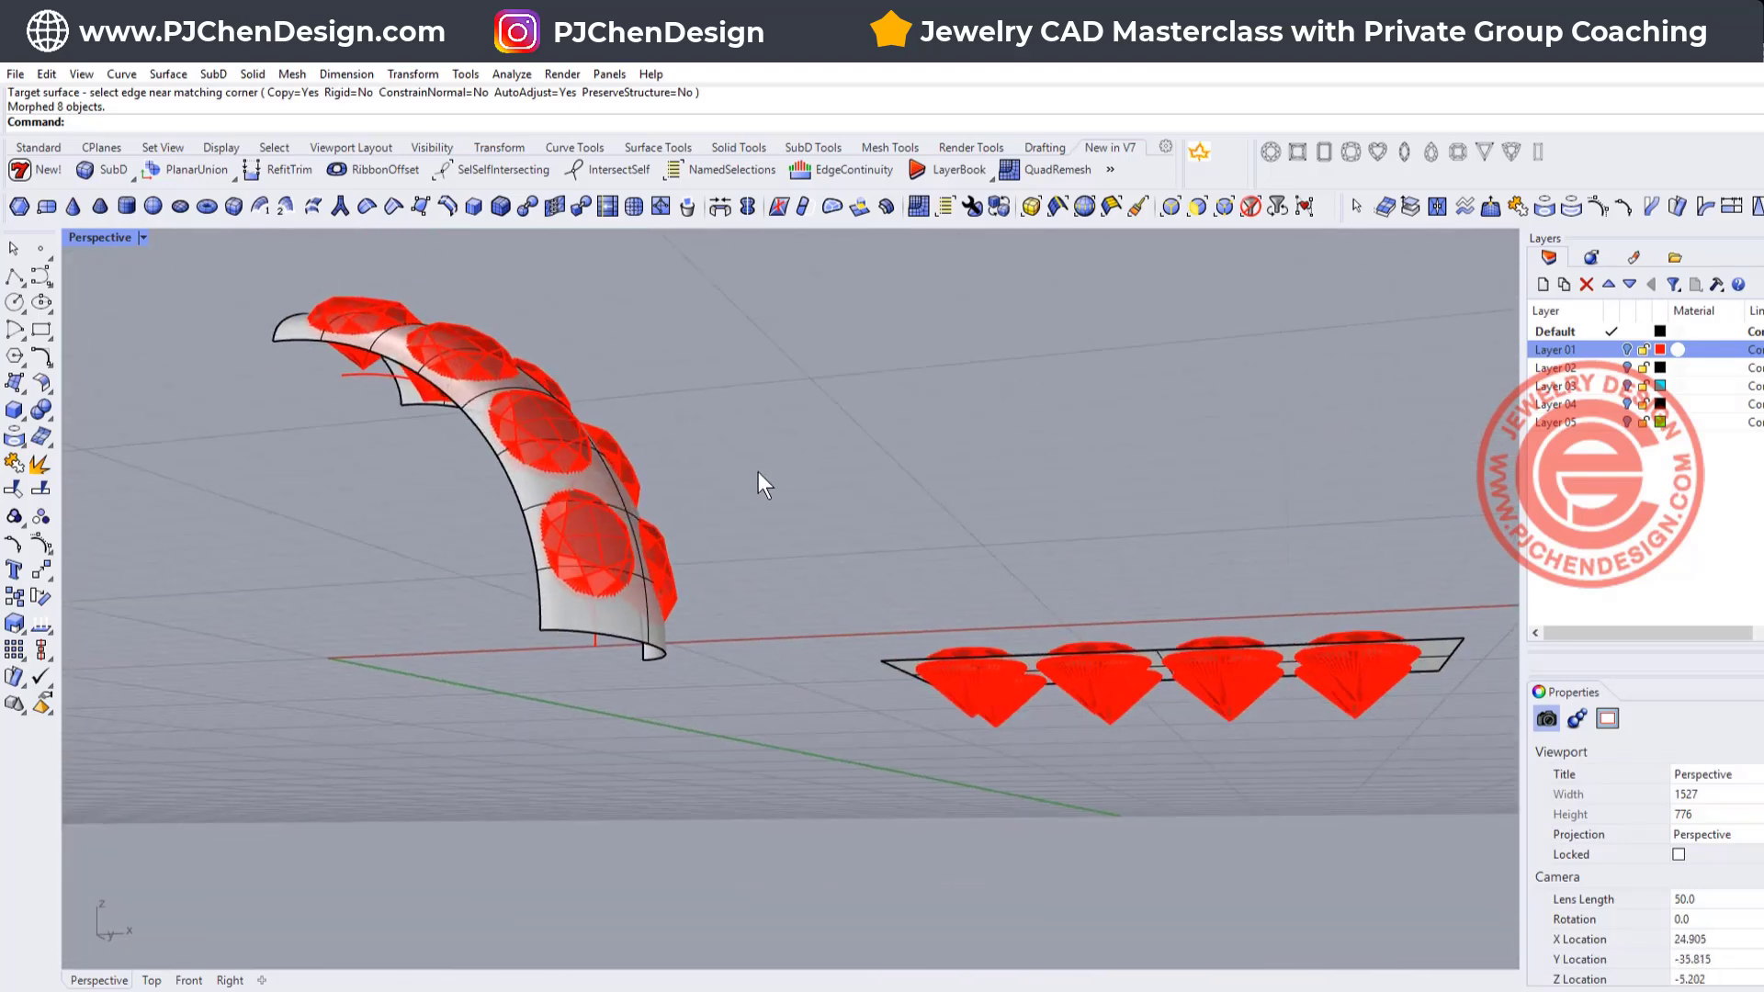
pyautogui.scroll(2, 542, 525)
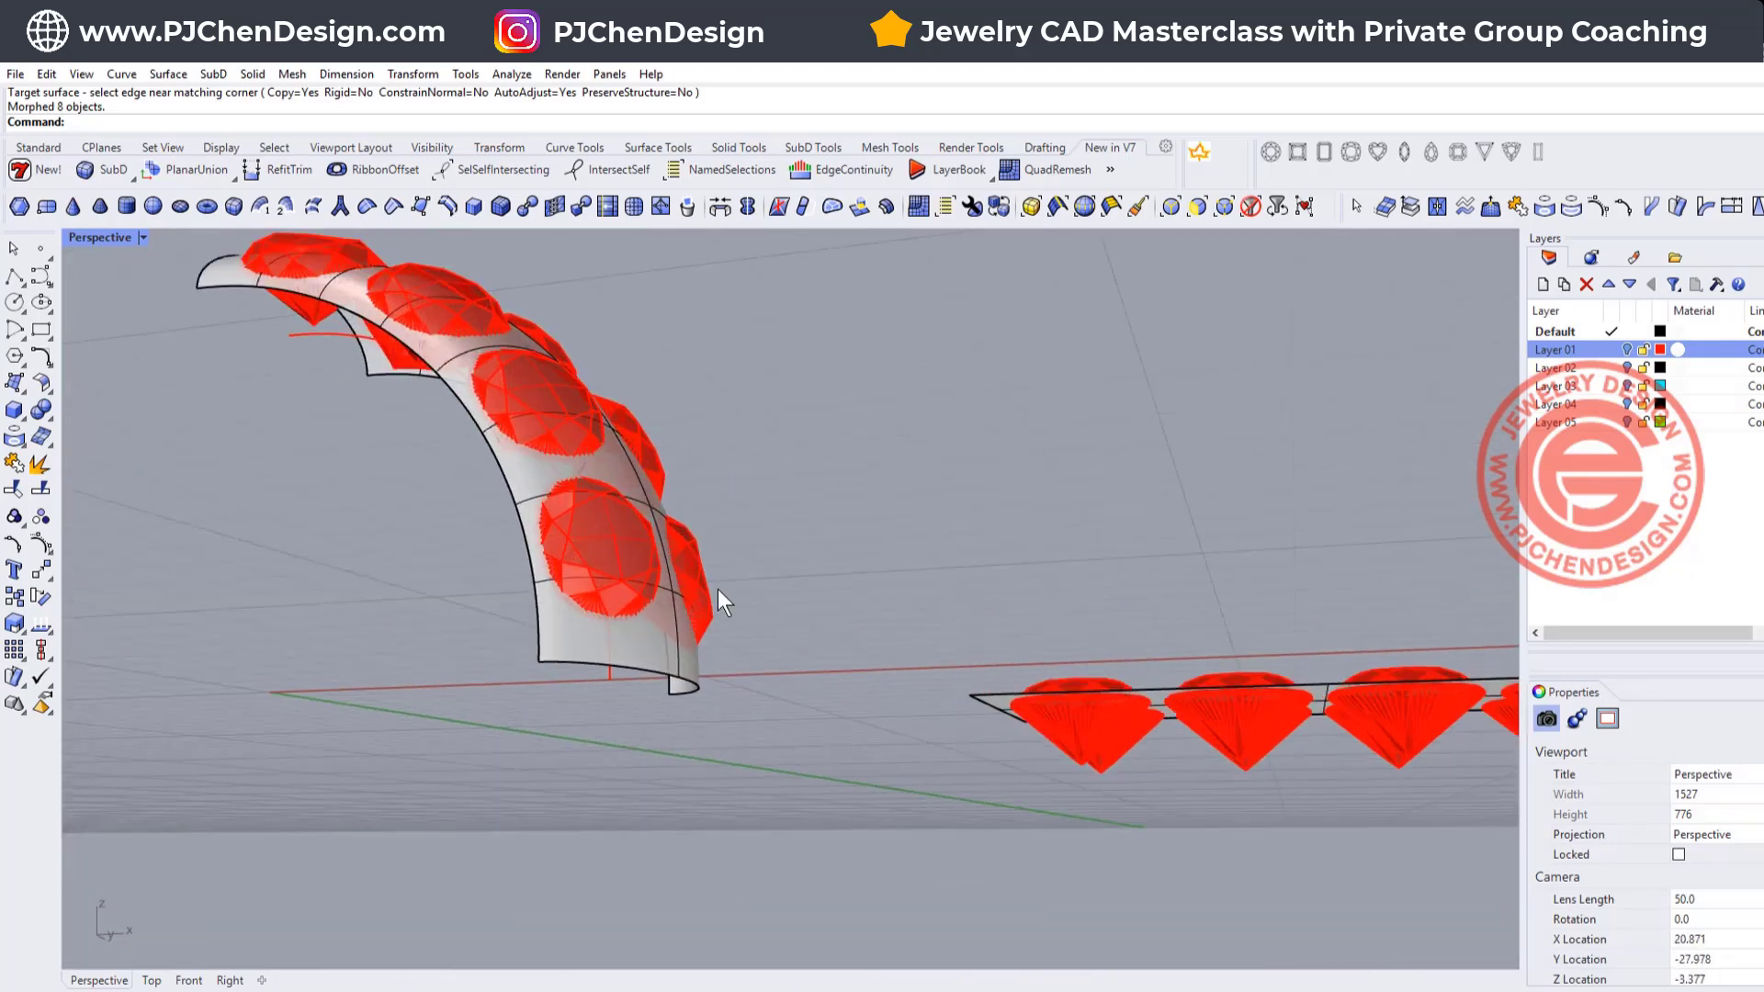
pyautogui.scroll(-5, 718, 569)
pyautogui.moveTo(722, 527); pyautogui.dragTo(768, 699, button='right')
pyautogui.hotkey('ctrl', 'z')
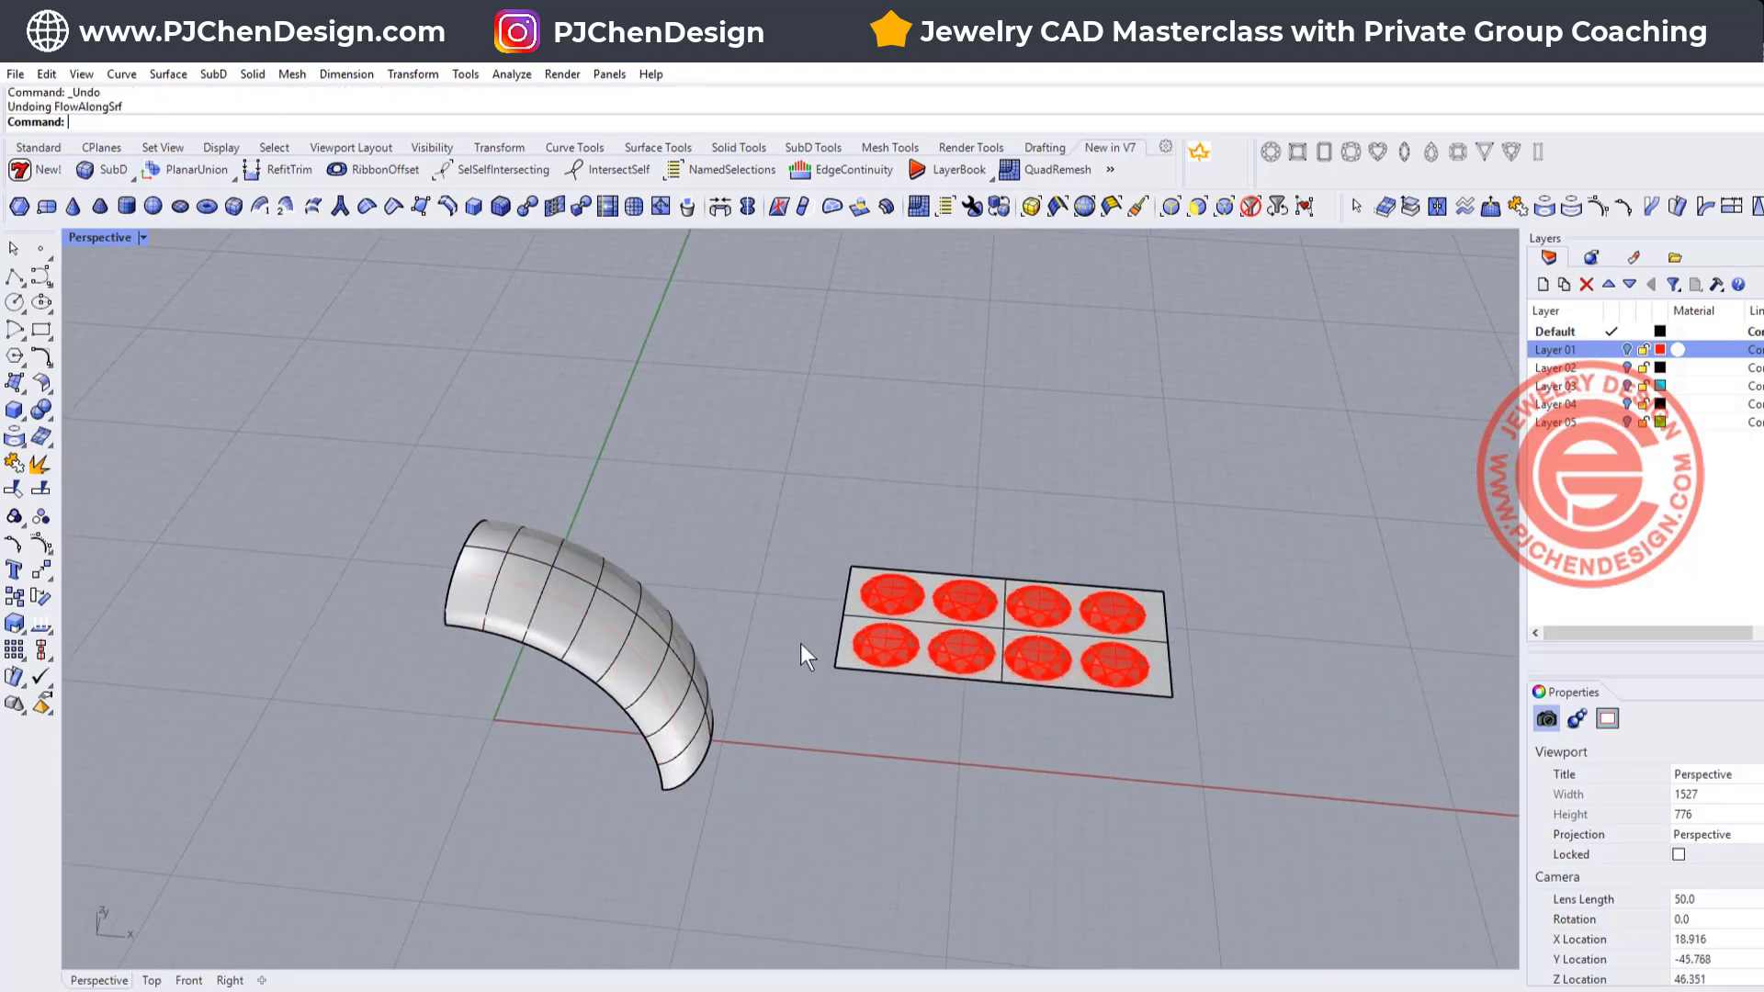
# Flow the eight red gems from the flat rectangle onto the ring surface with Rigid set to Yes.
pyautogui.scroll(3, 858, 638)
pyautogui.scroll(2, 860, 638)
pyautogui.keyDown('shift'); pyautogui.moveTo(814, 544); pyautogui.dragTo(632, 492, button='right'); pyautogui.keyUp('shift')
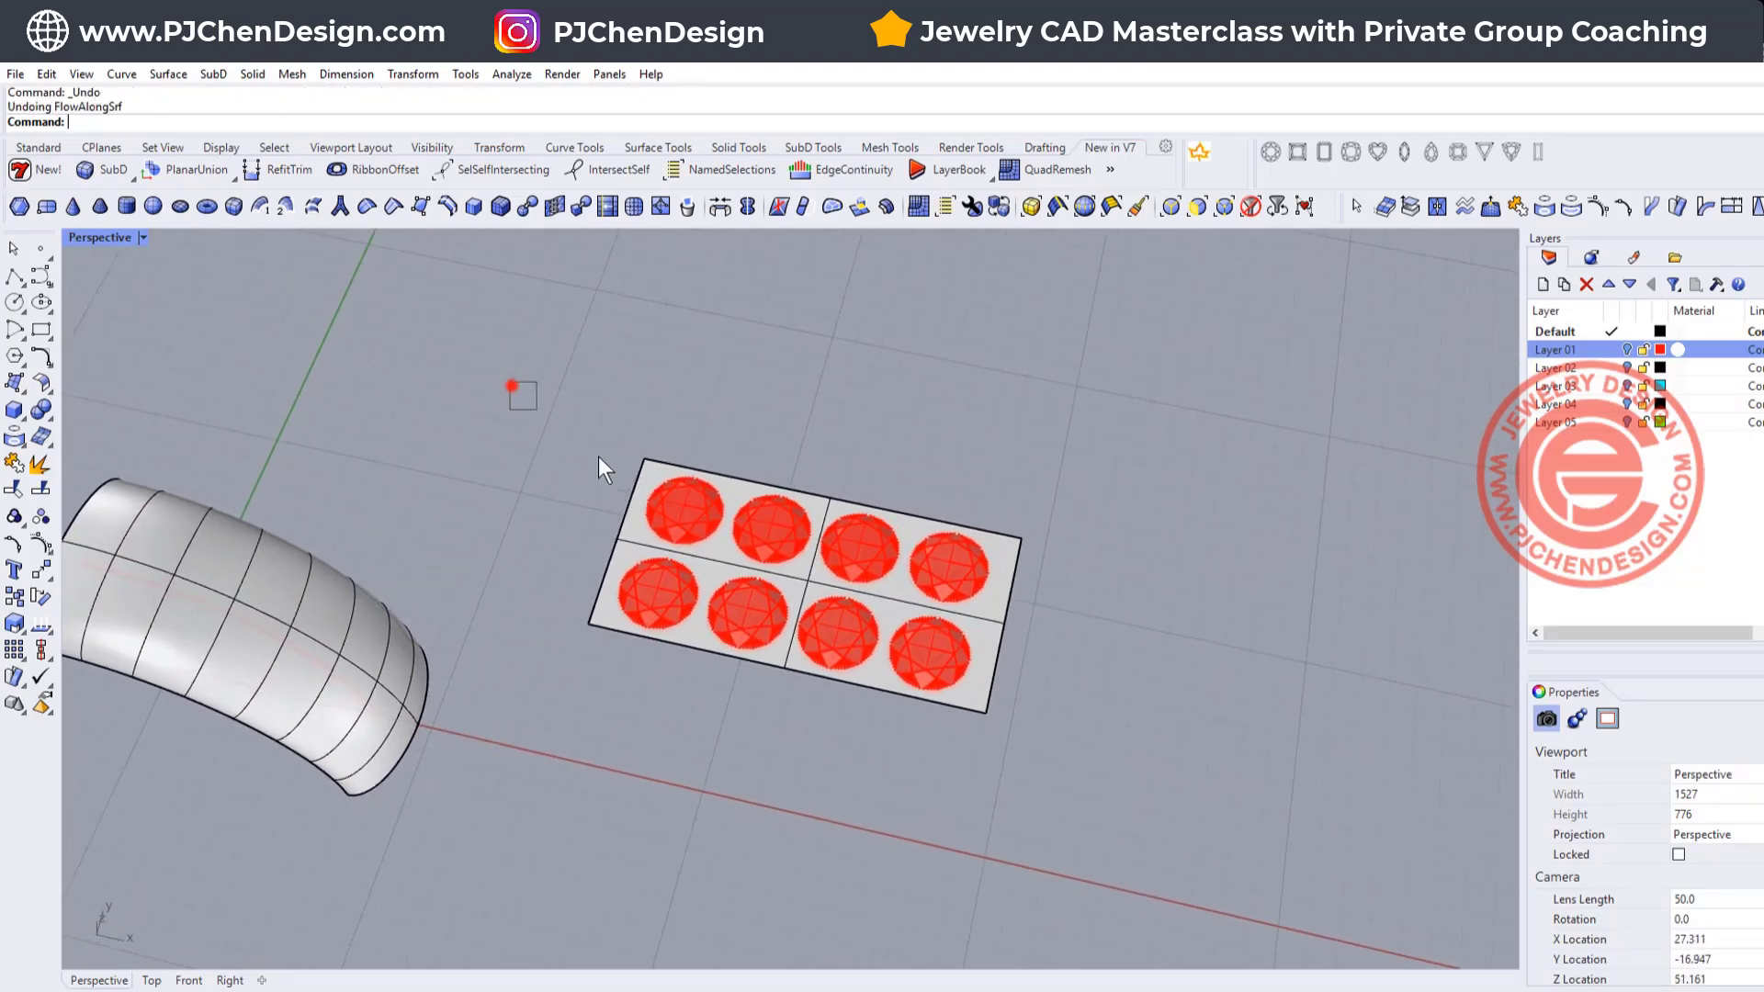
pyautogui.moveTo(598, 455); pyautogui.dragTo(999, 741)
pyautogui.rightClick(731, 434)
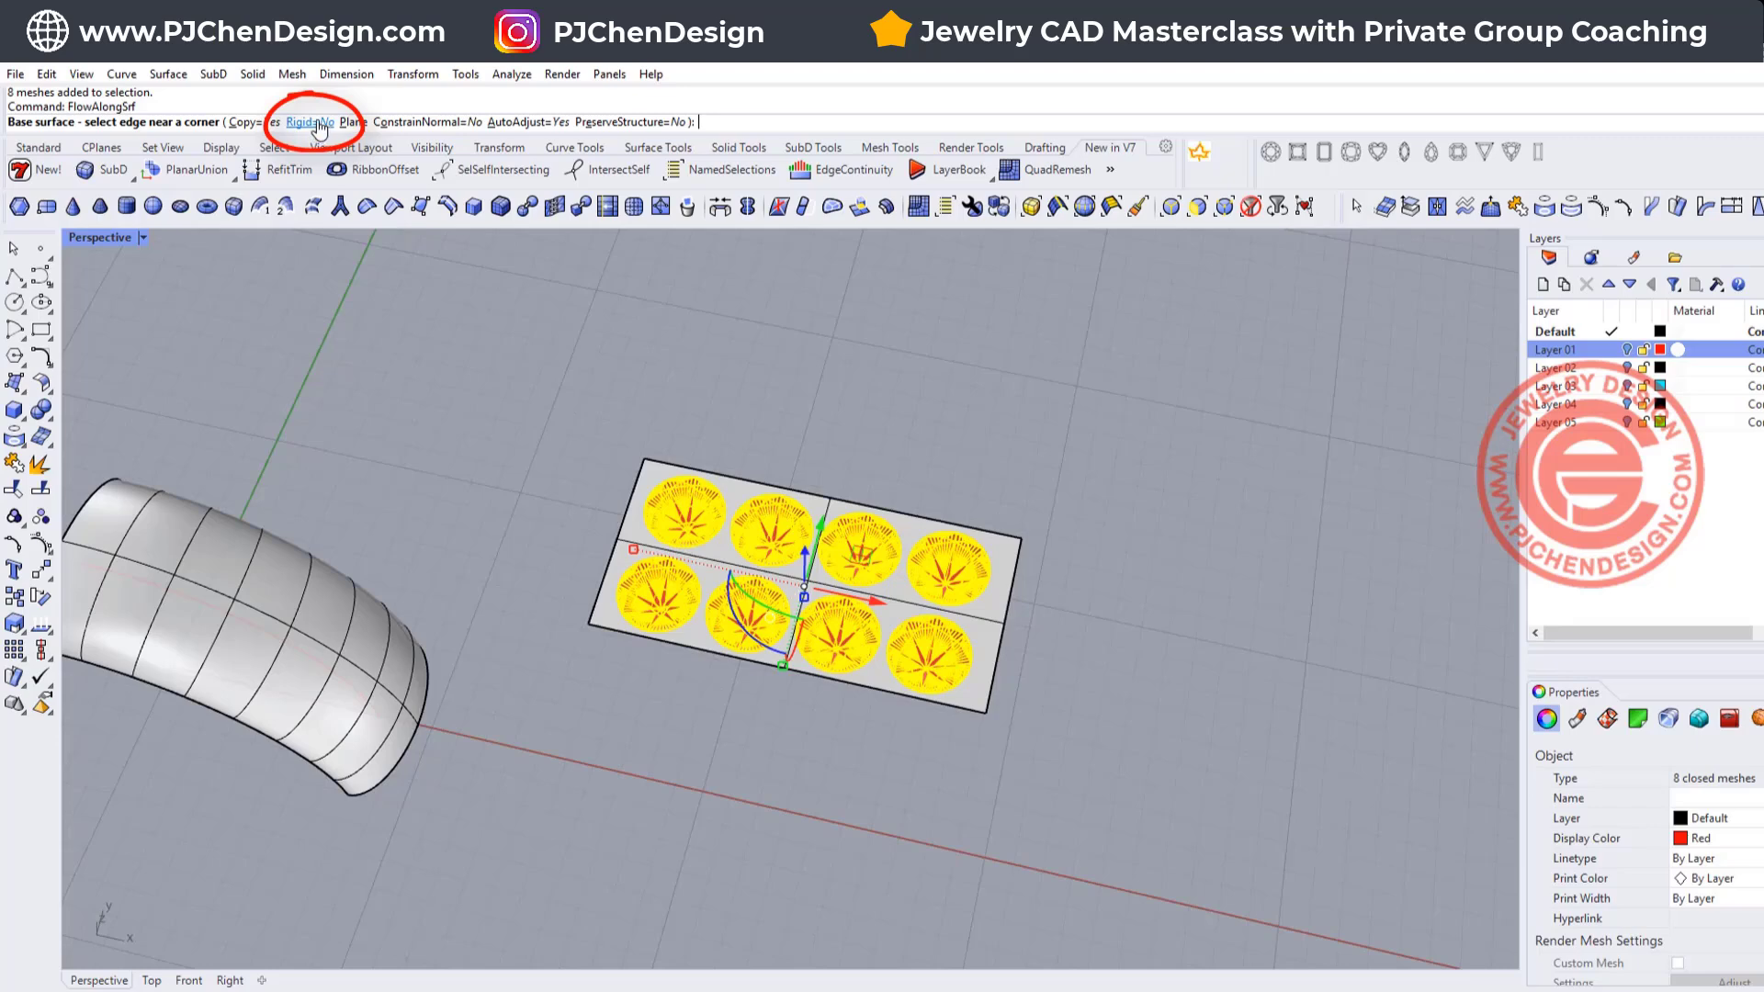
pyautogui.click(315, 122)
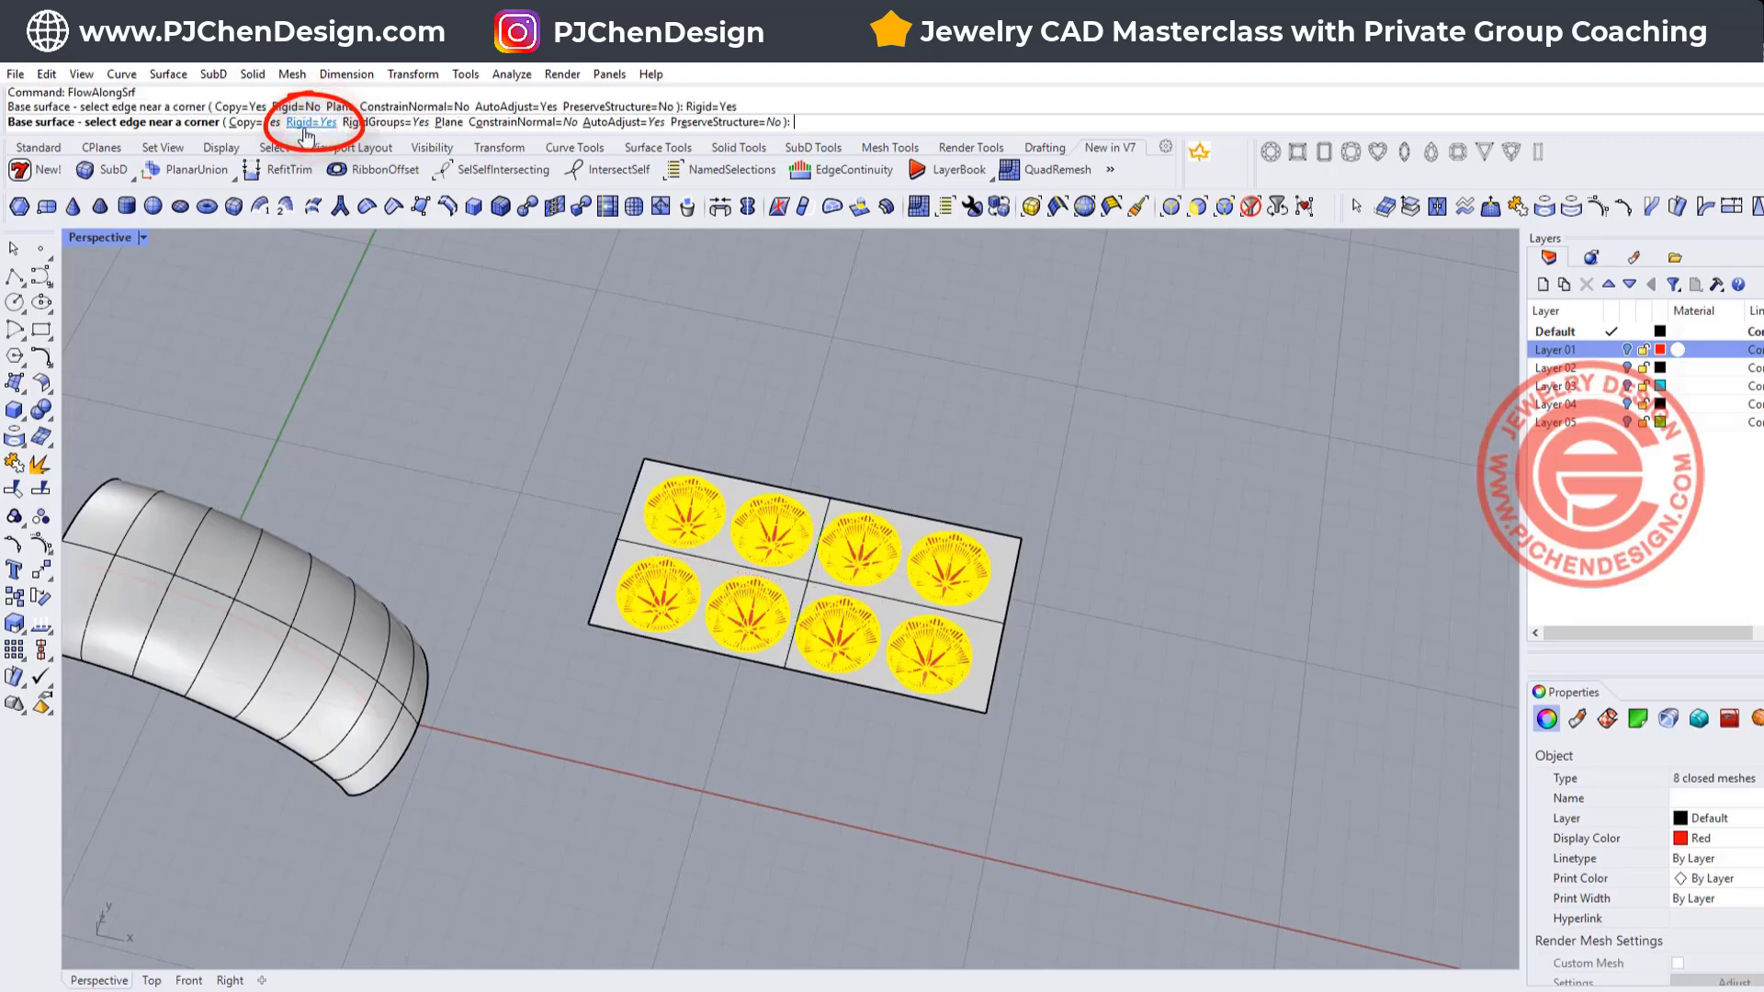
pyautogui.scroll(-4, 390, 317)
pyautogui.keyDown('shift'); pyautogui.moveTo(410, 378); pyautogui.dragTo(603, 443, button='right'); pyautogui.keyUp('shift')
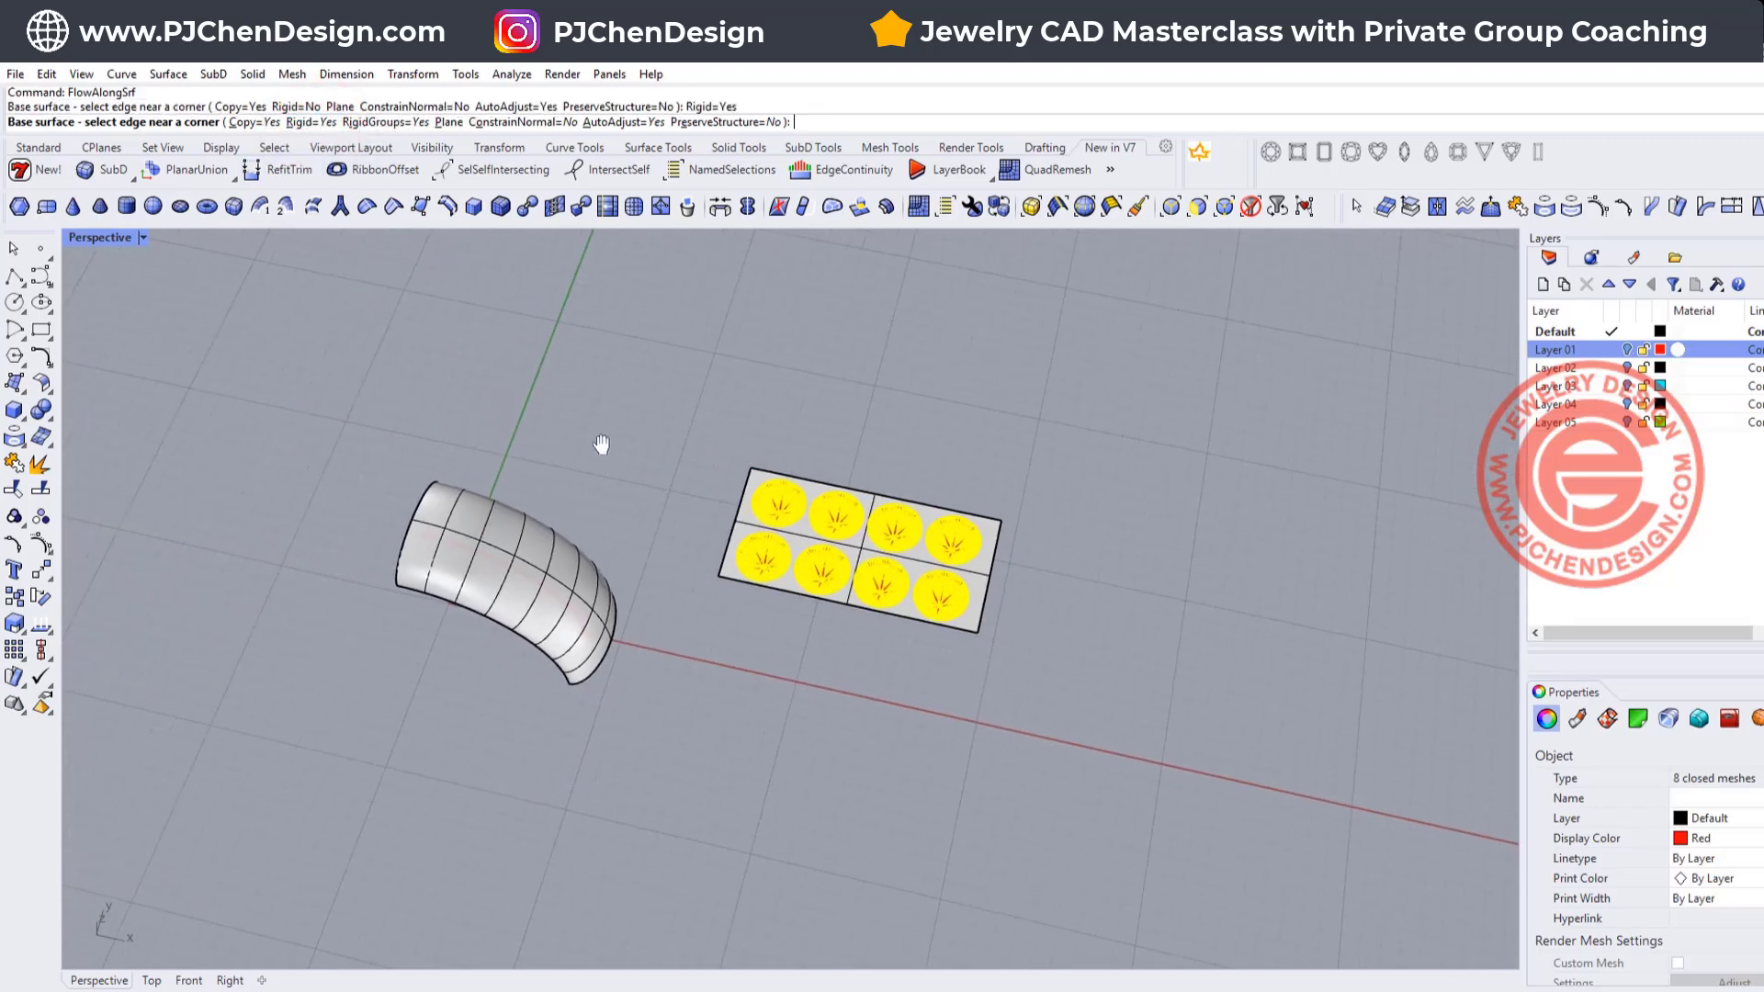
pyautogui.click(746, 494)
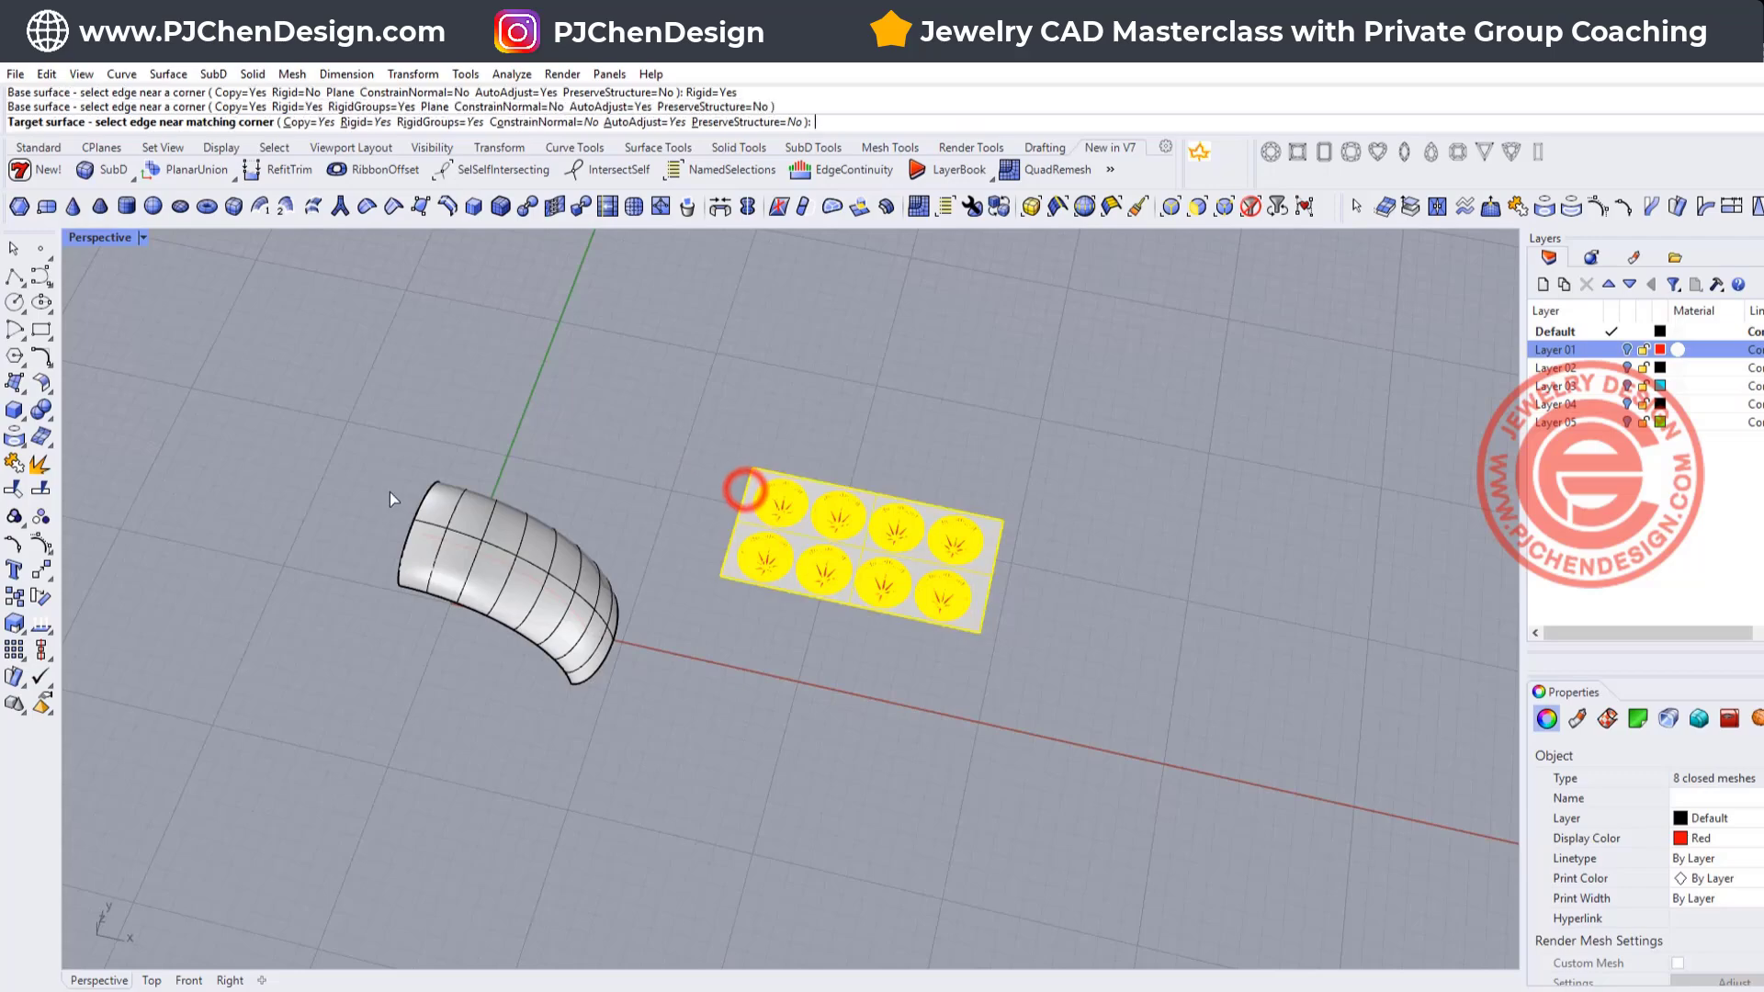
pyautogui.click(415, 509)
# Undo the rigid flow and repeat Flow Along Surface for the eight gems onto the ring surface, keeping Rigid at Yes.
pyautogui.moveTo(762, 695); pyautogui.dragTo(1197, 454, button='right')
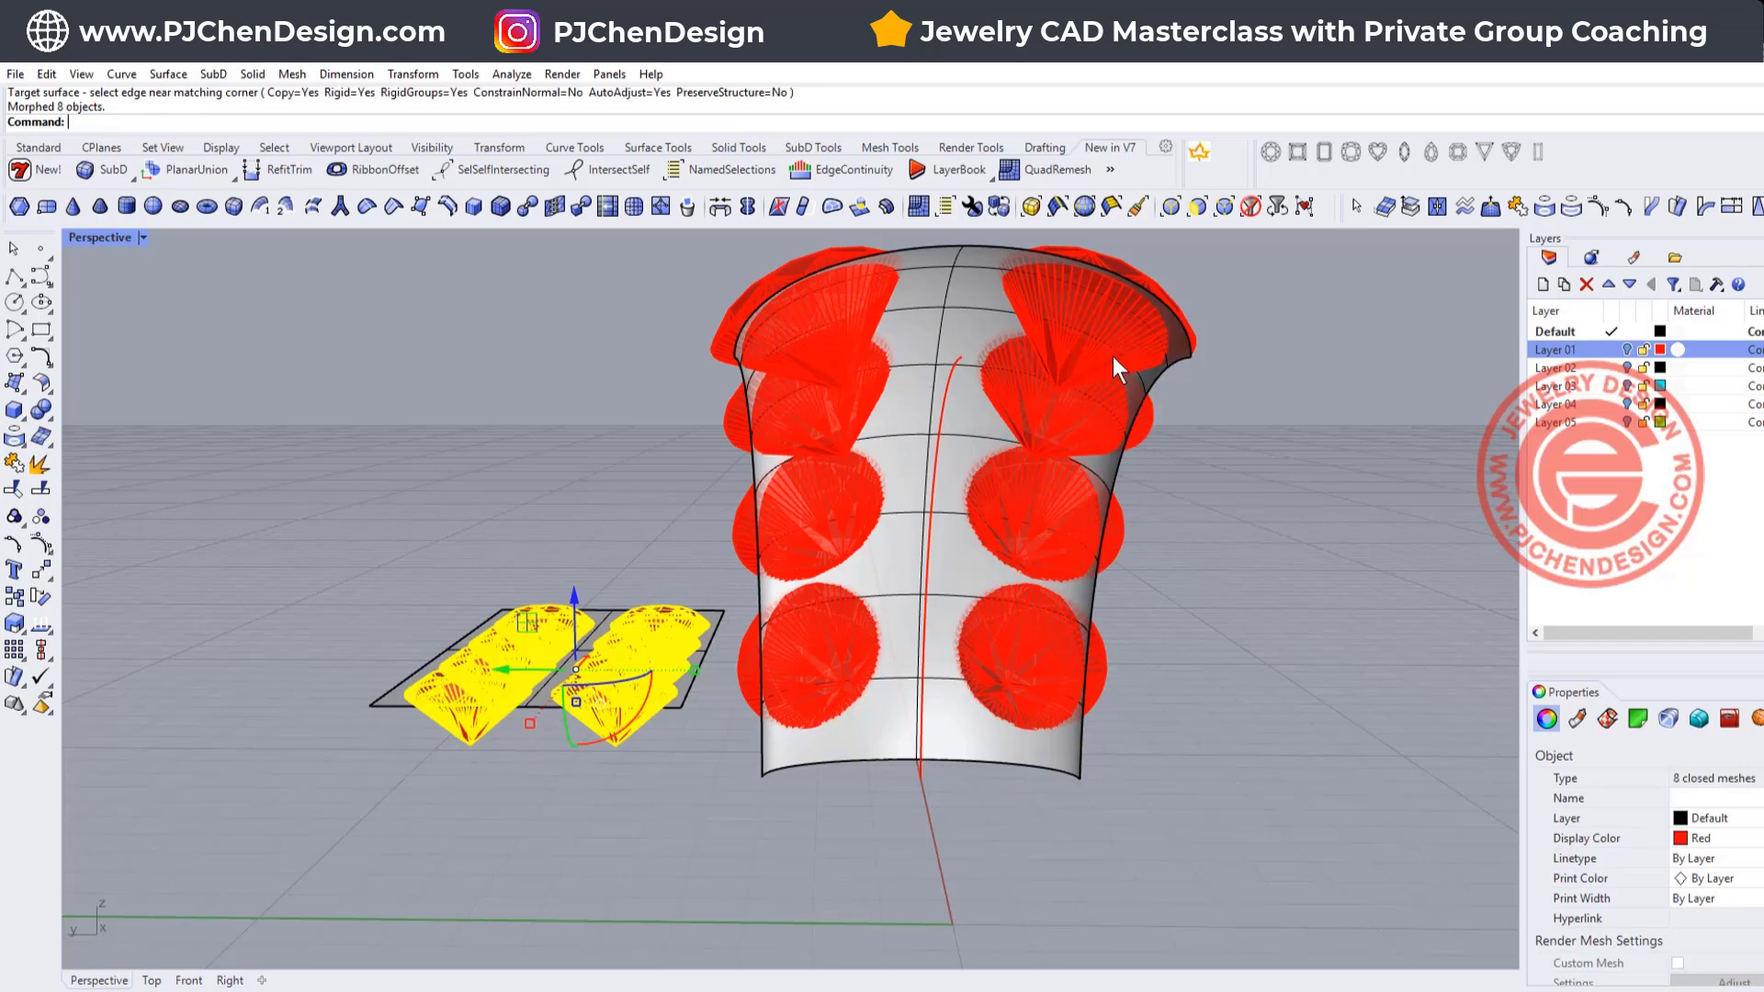
pyautogui.moveTo(1114, 358); pyautogui.dragTo(483, 614, button='right')
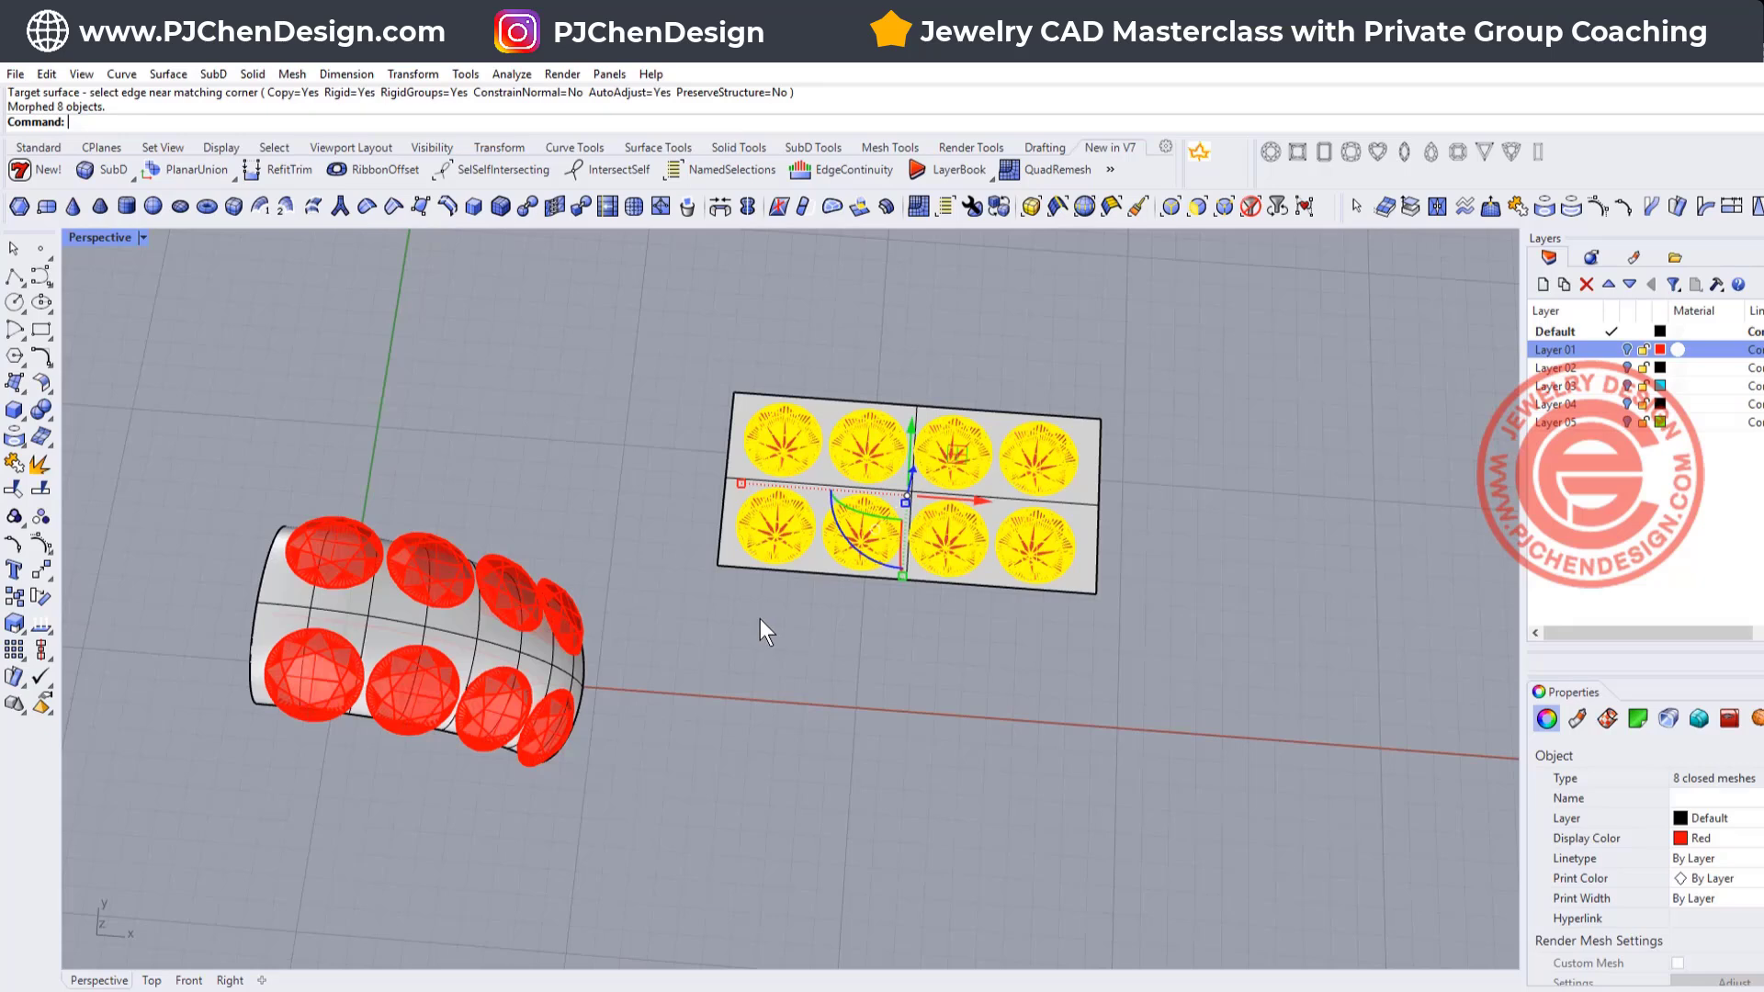
pyautogui.hotkey('ctrl', 'z')
pyautogui.press('Return')
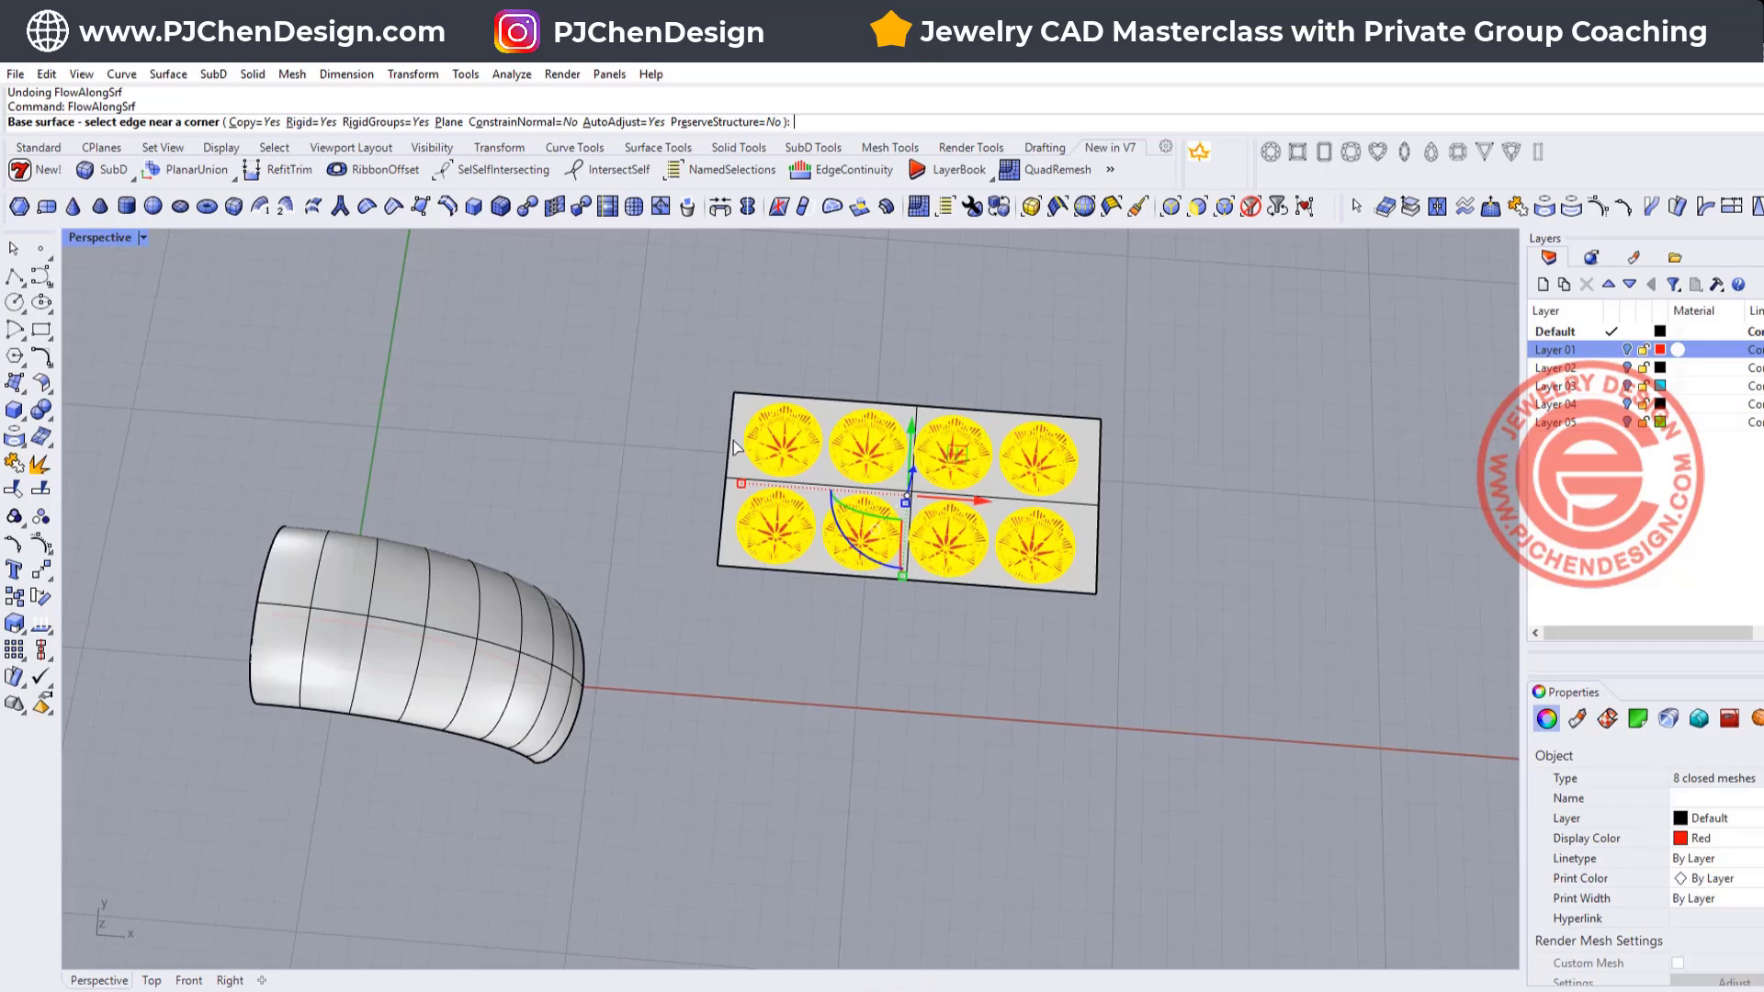
pyautogui.click(266, 565)
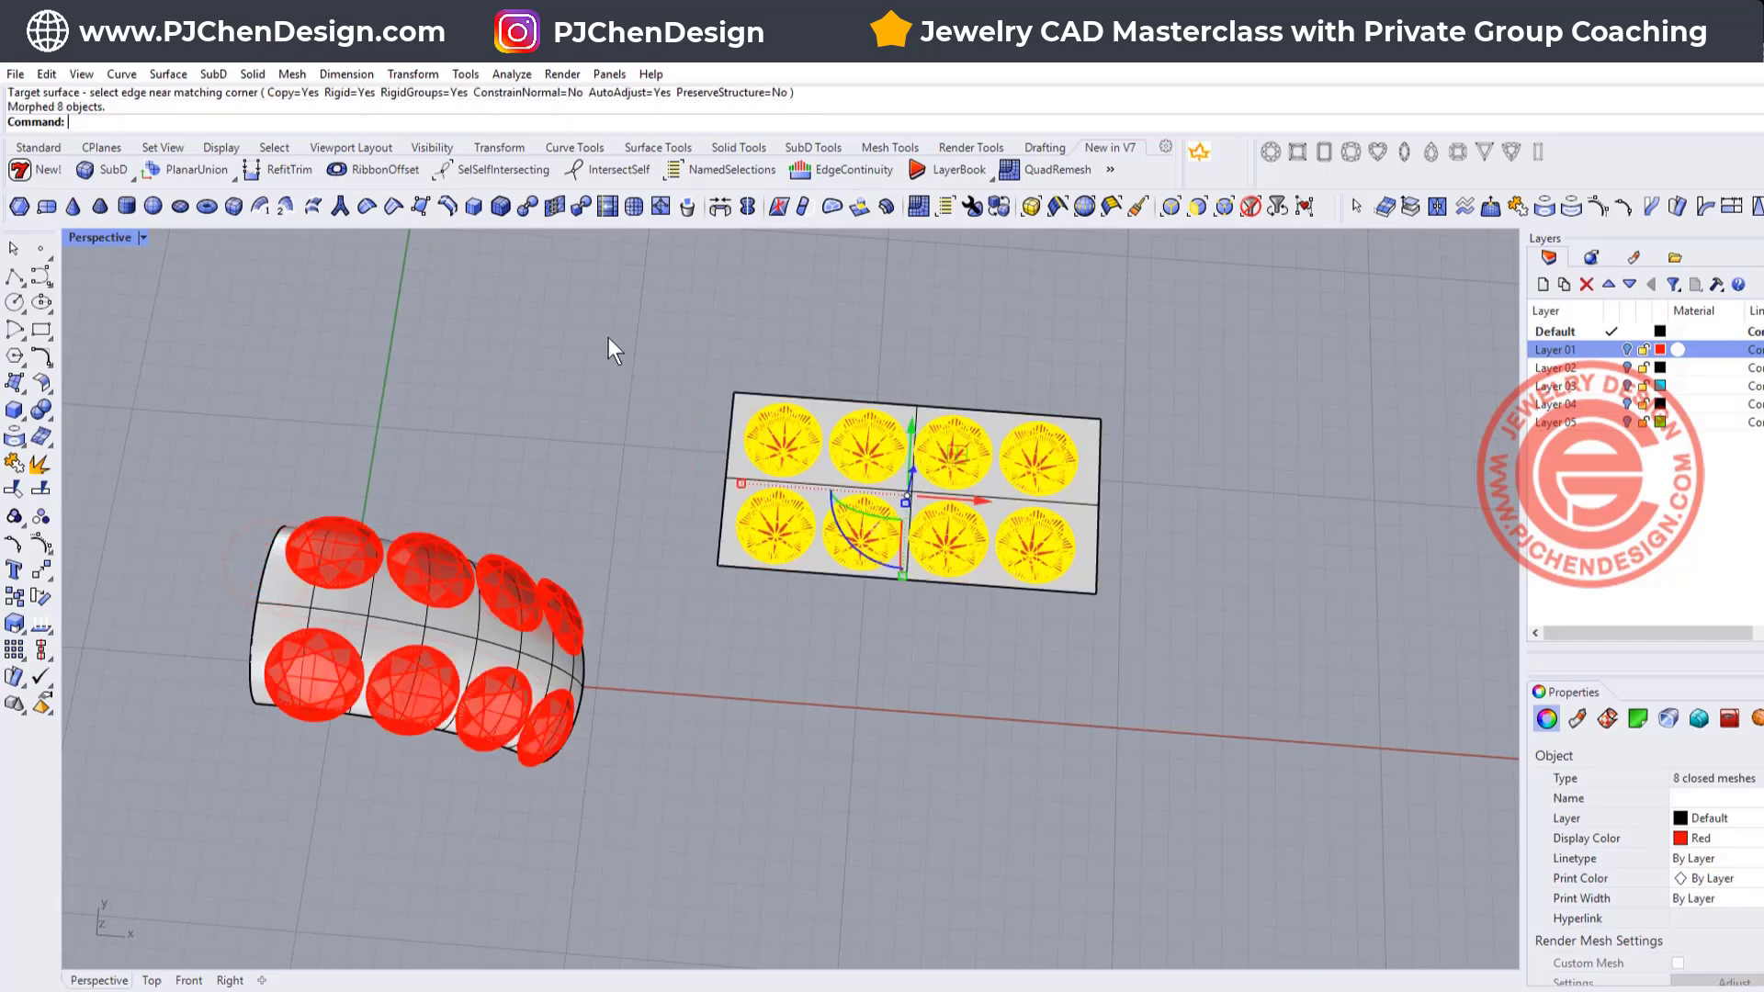
# Move the upper row of four gems on the flat rectangle slightly inward toward the other row.
pyautogui.moveTo(610, 332); pyautogui.dragTo(1228, 507)
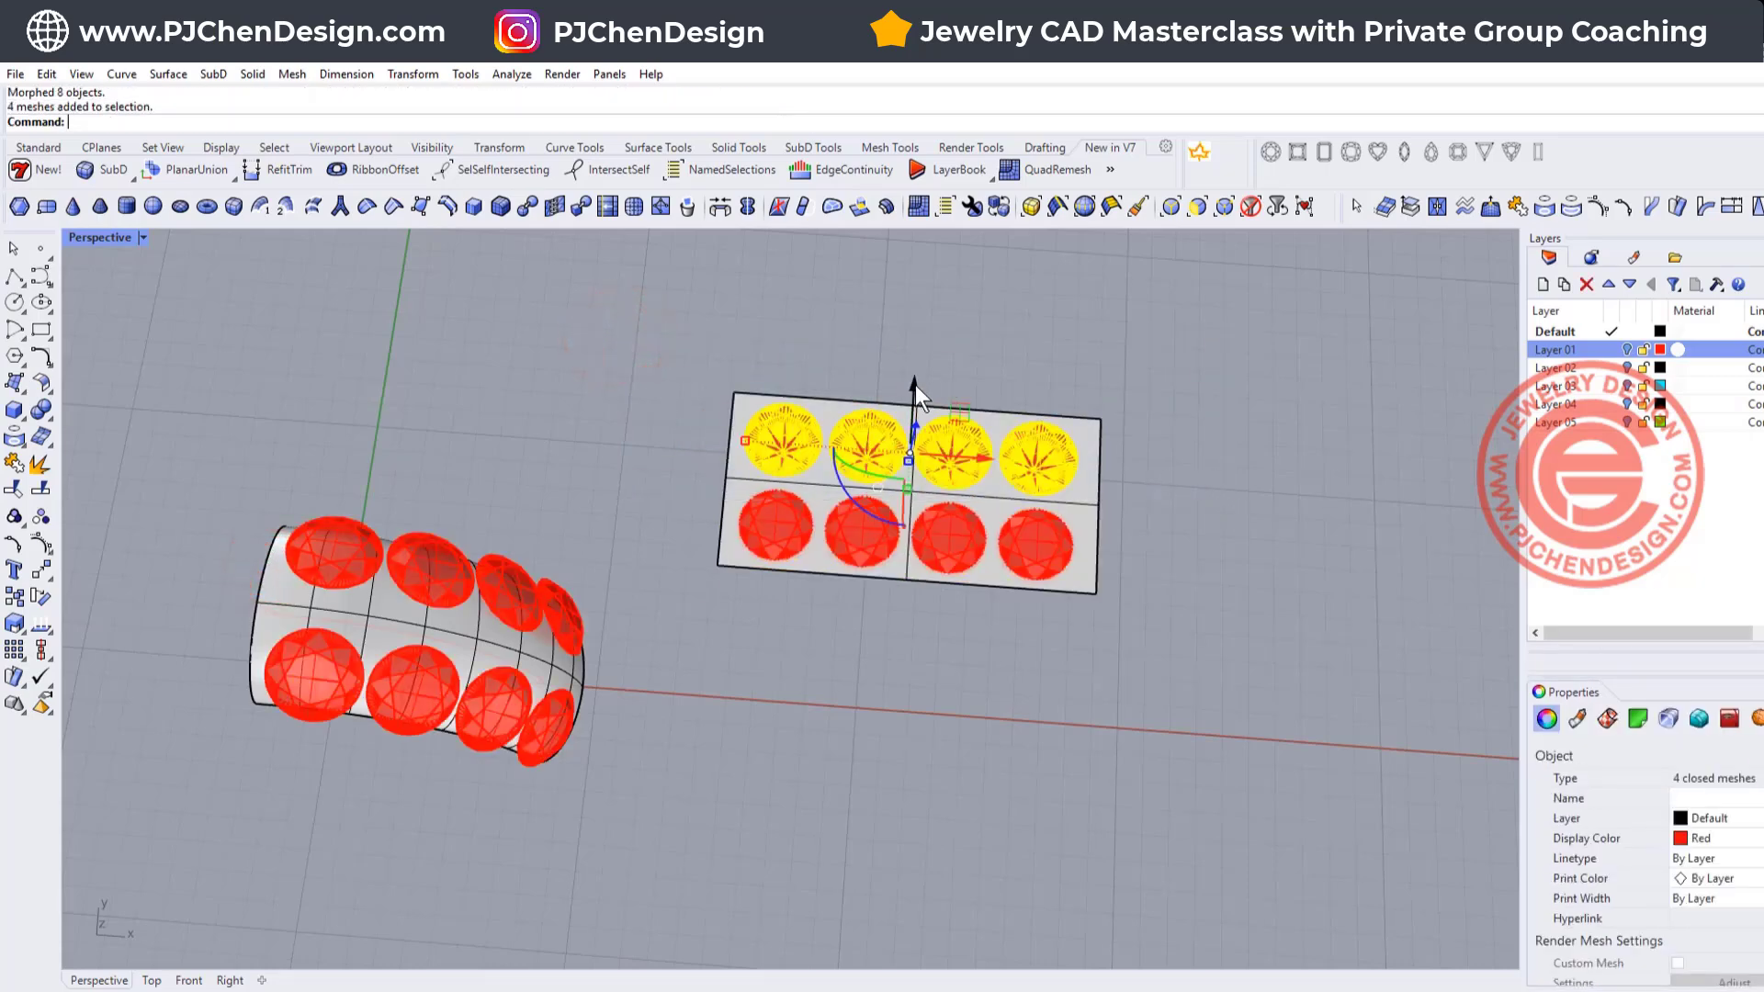
pyautogui.moveTo(915, 384); pyautogui.dragTo(855, 422, button='right')
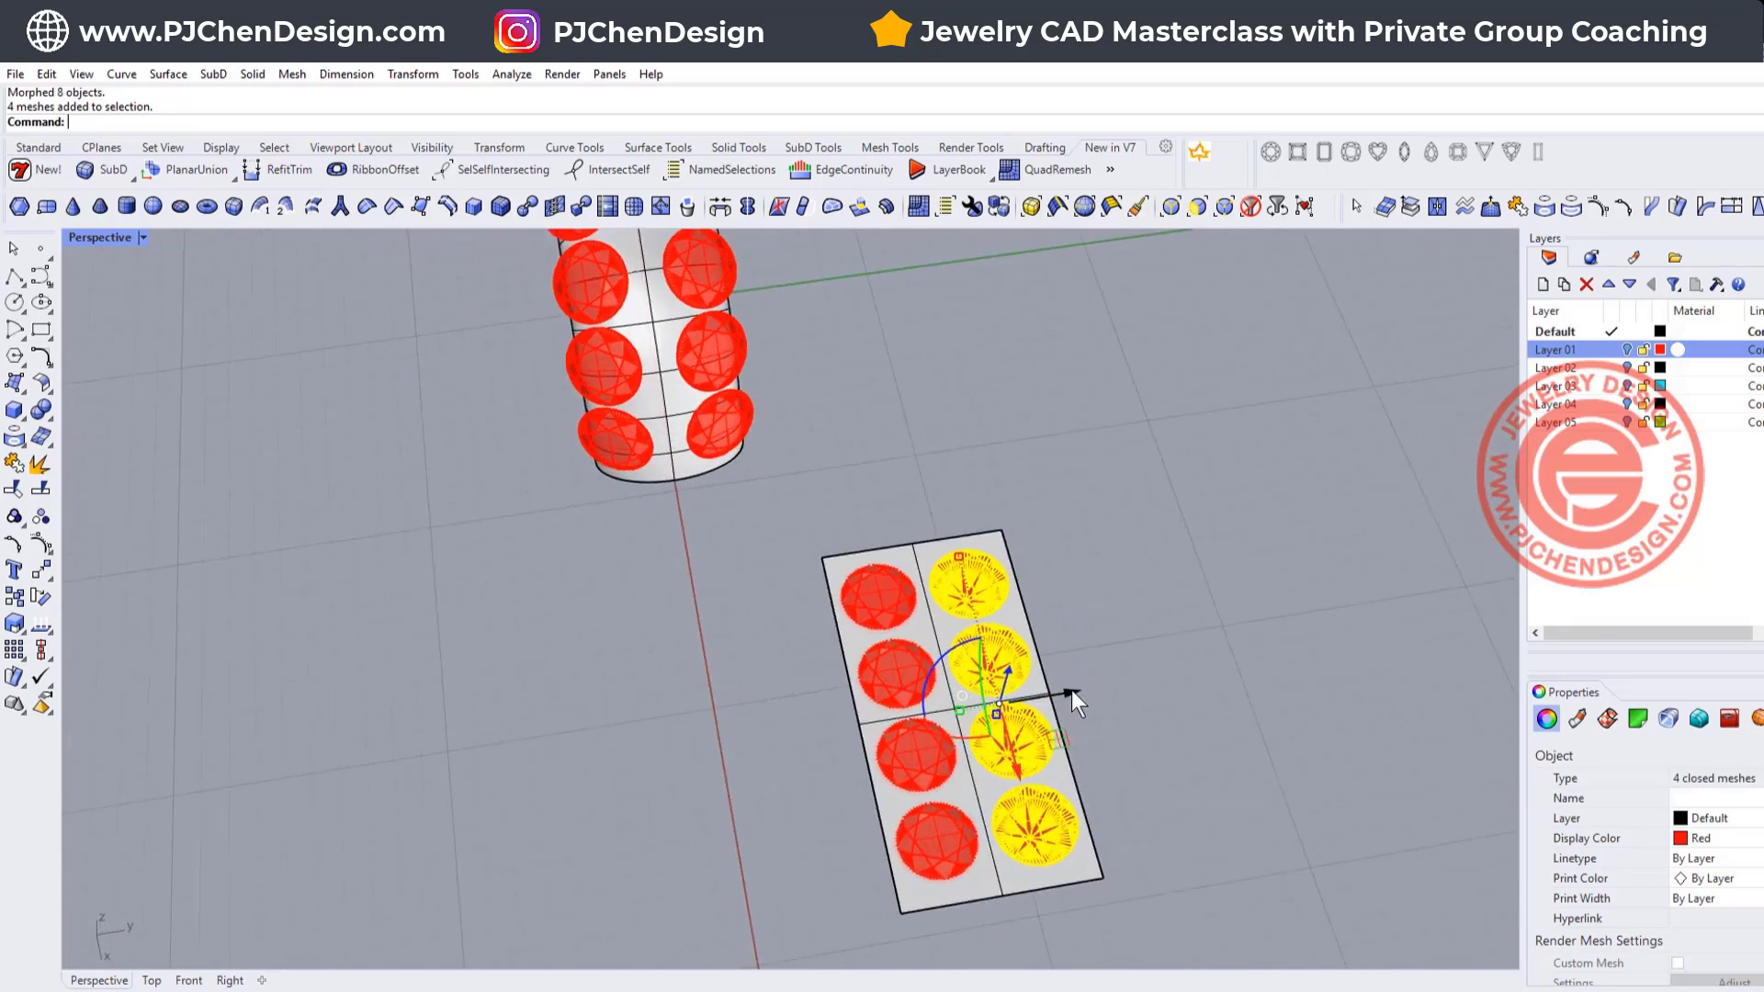
pyautogui.moveTo(1072, 691); pyautogui.dragTo(1052, 698)
pyautogui.moveTo(979, 411); pyautogui.dragTo(748, 533, button='right')
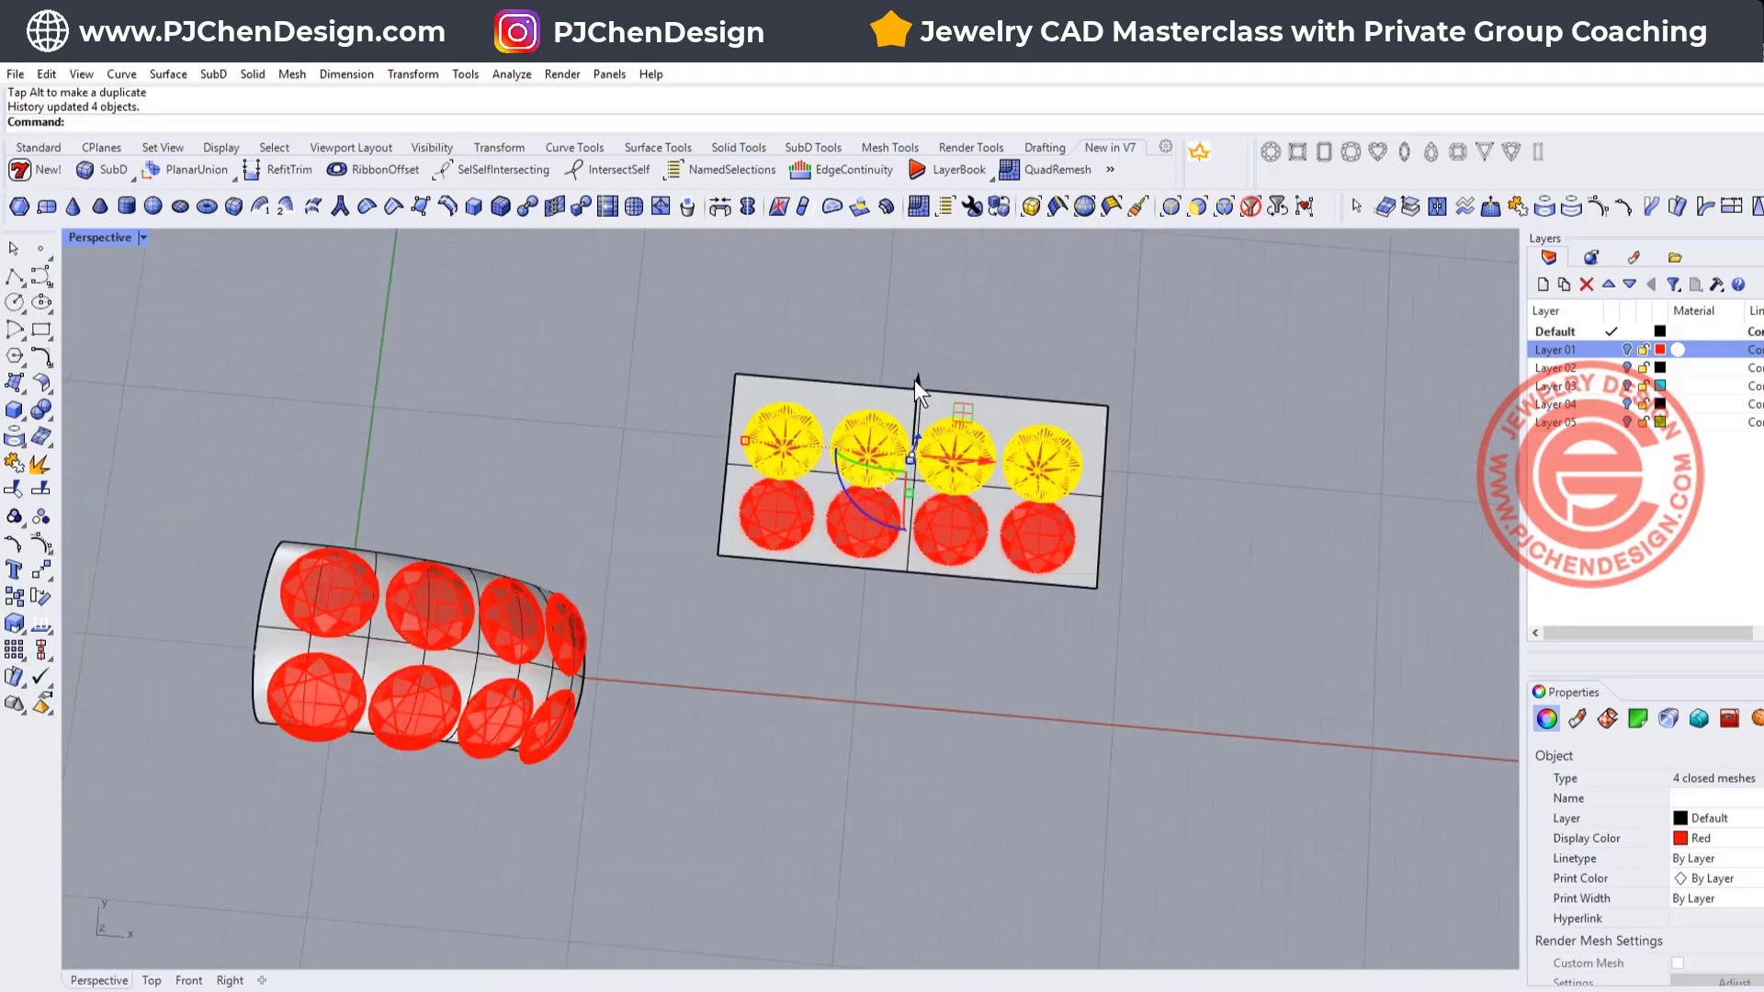
# Examine the gem placement on the ring surface from several angles and select the ring surface.
pyautogui.moveTo(714, 598); pyautogui.dragTo(515, 441, button='right')
pyautogui.scroll(8, 674, 424)
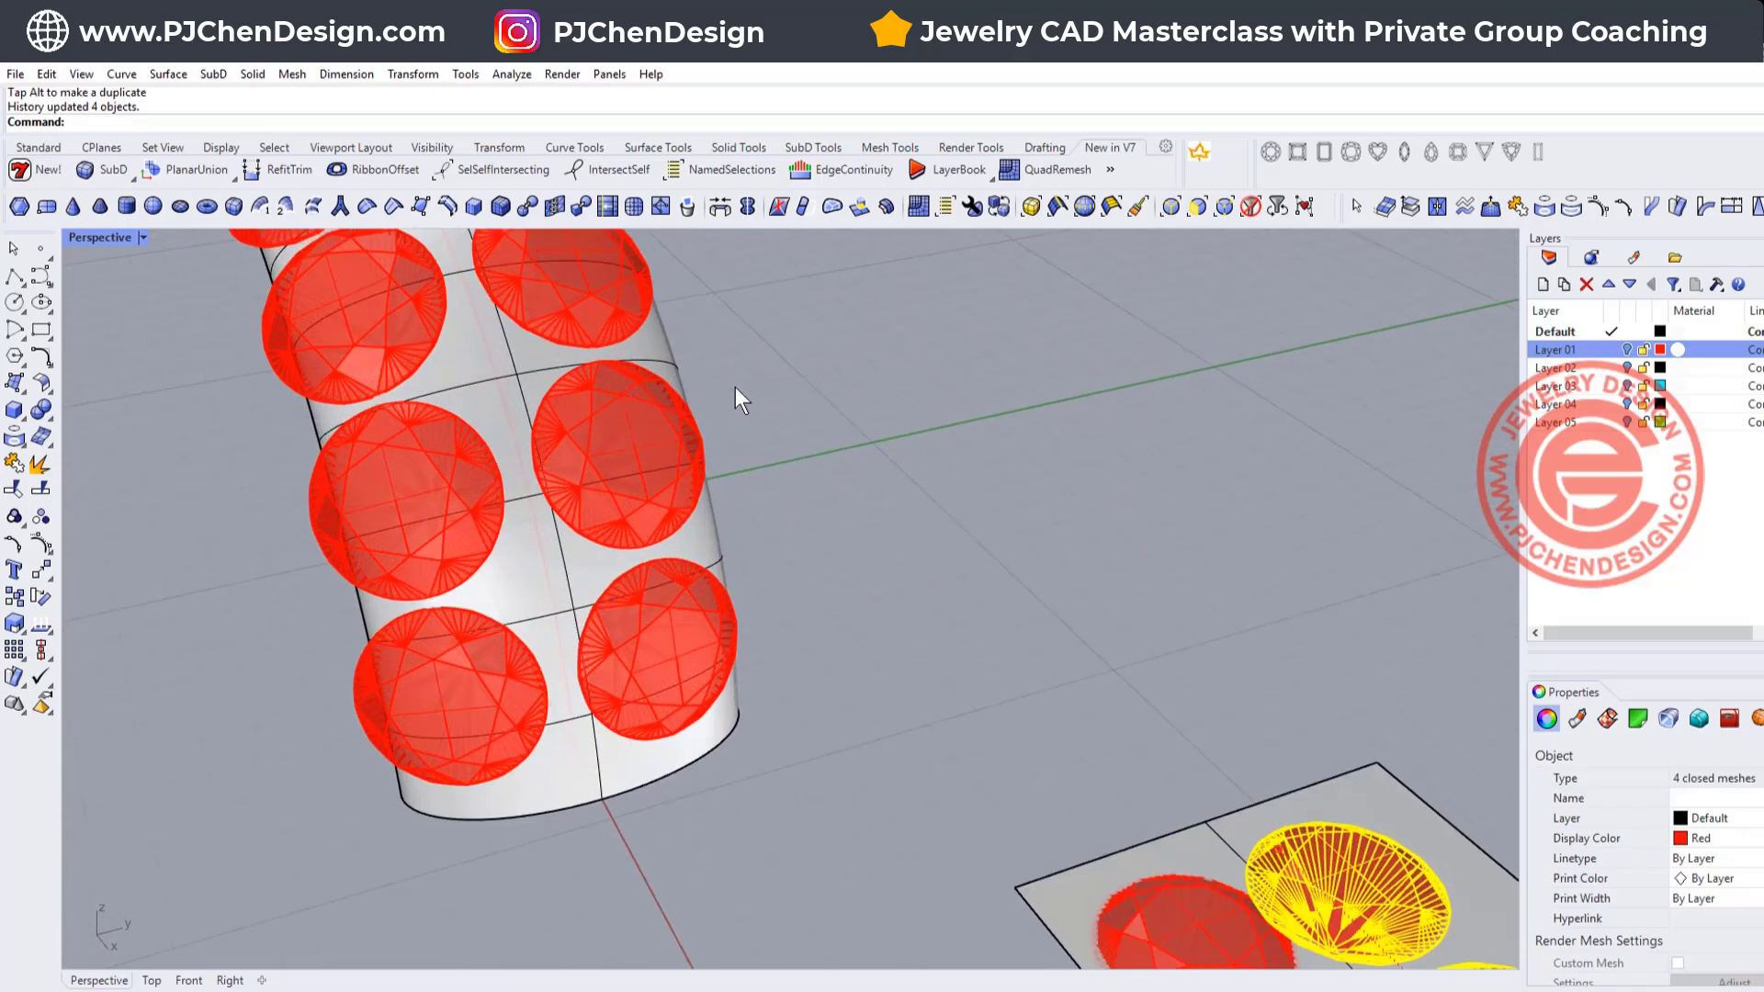
pyautogui.moveTo(735, 441); pyautogui.dragTo(951, 572, button='right')
pyautogui.scroll(-5, 672, 494)
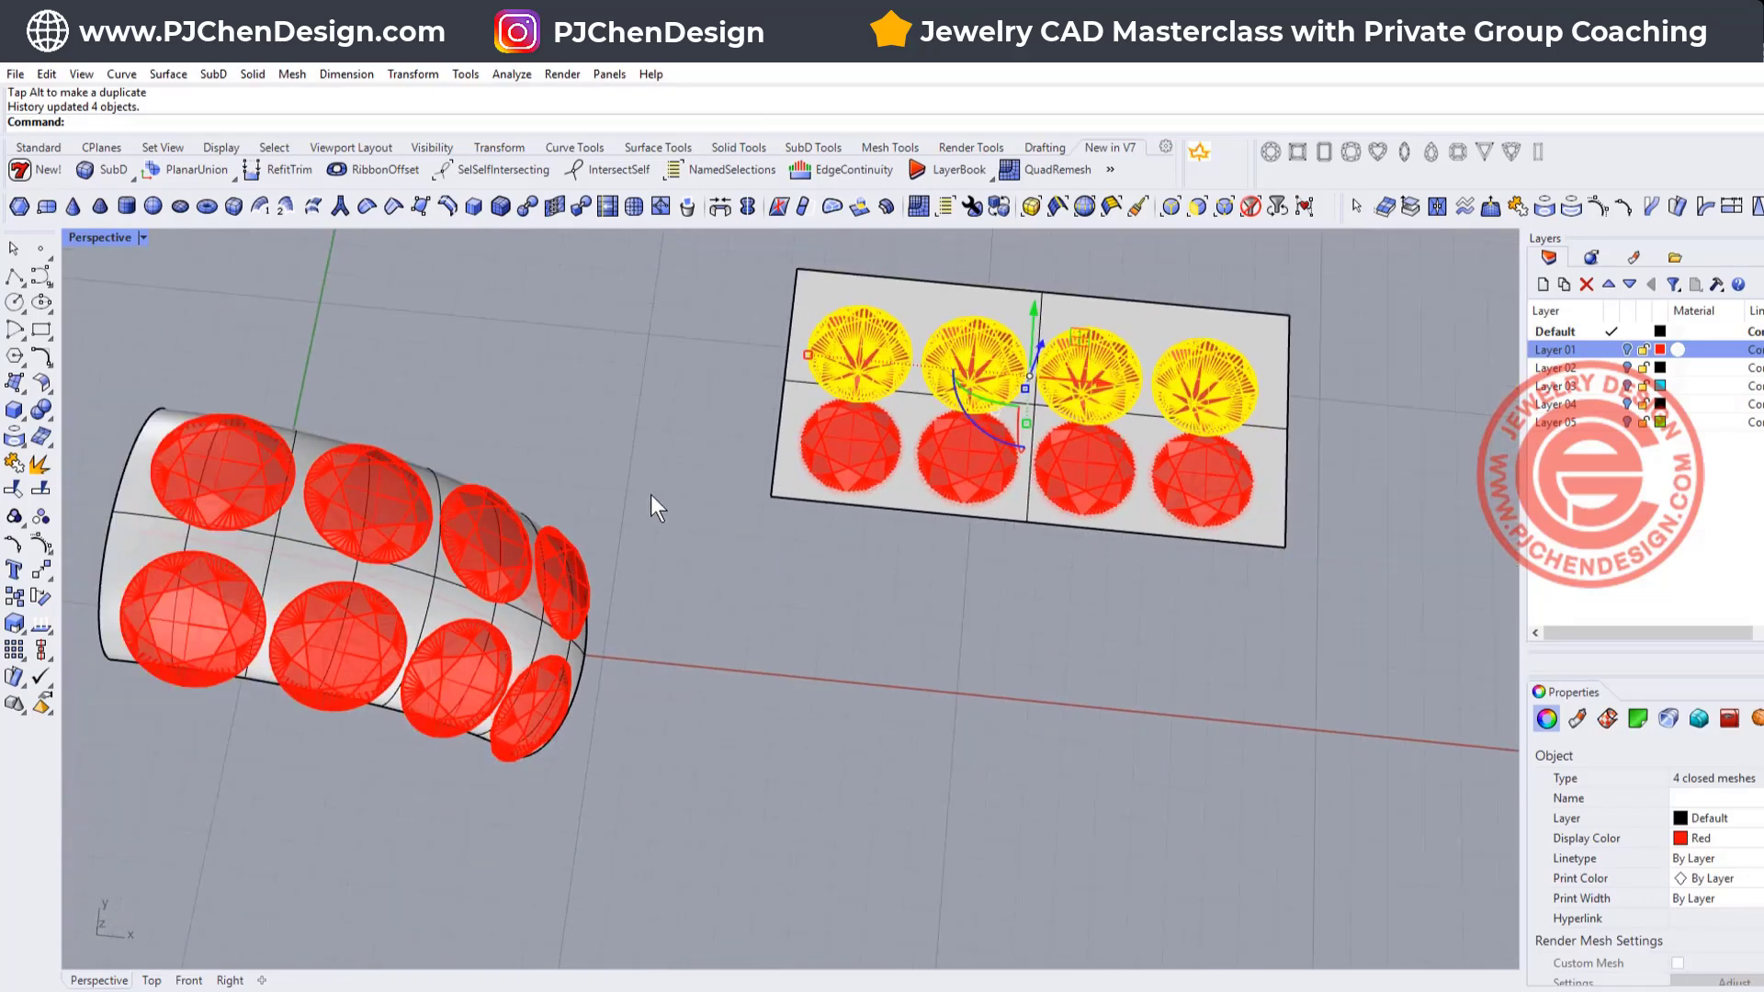
pyautogui.moveTo(649, 500); pyautogui.dragTo(625, 554, button='right')
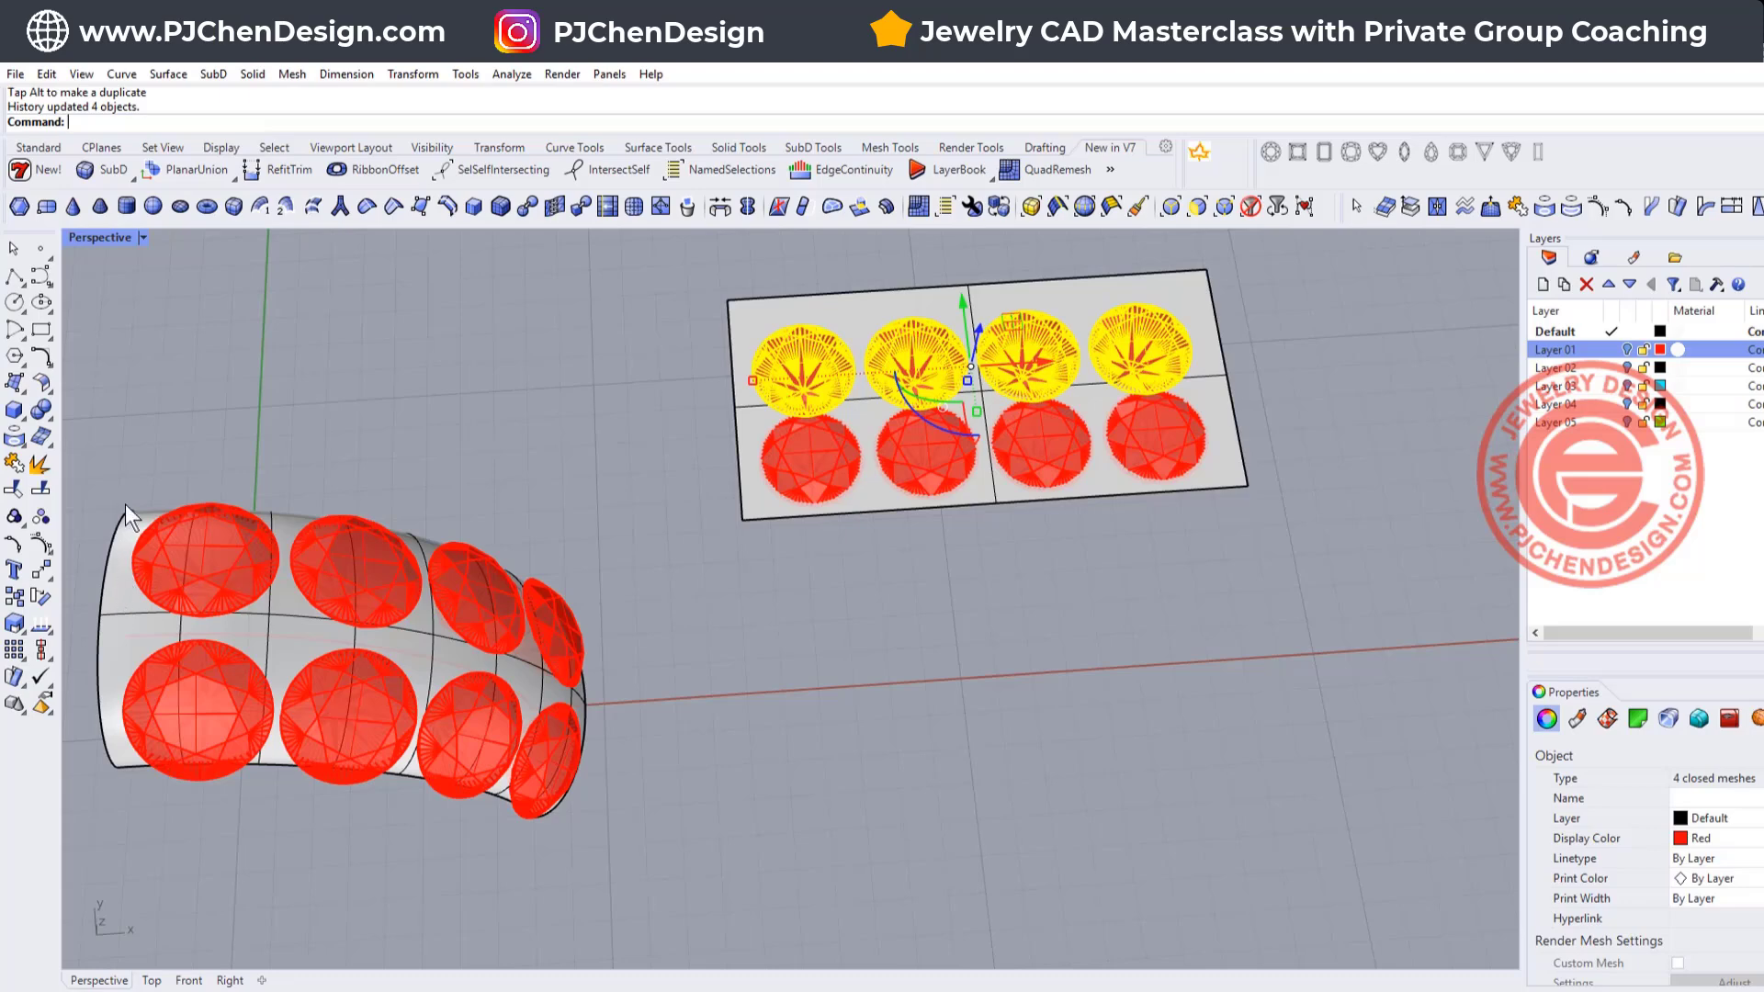
pyautogui.click(113, 592)
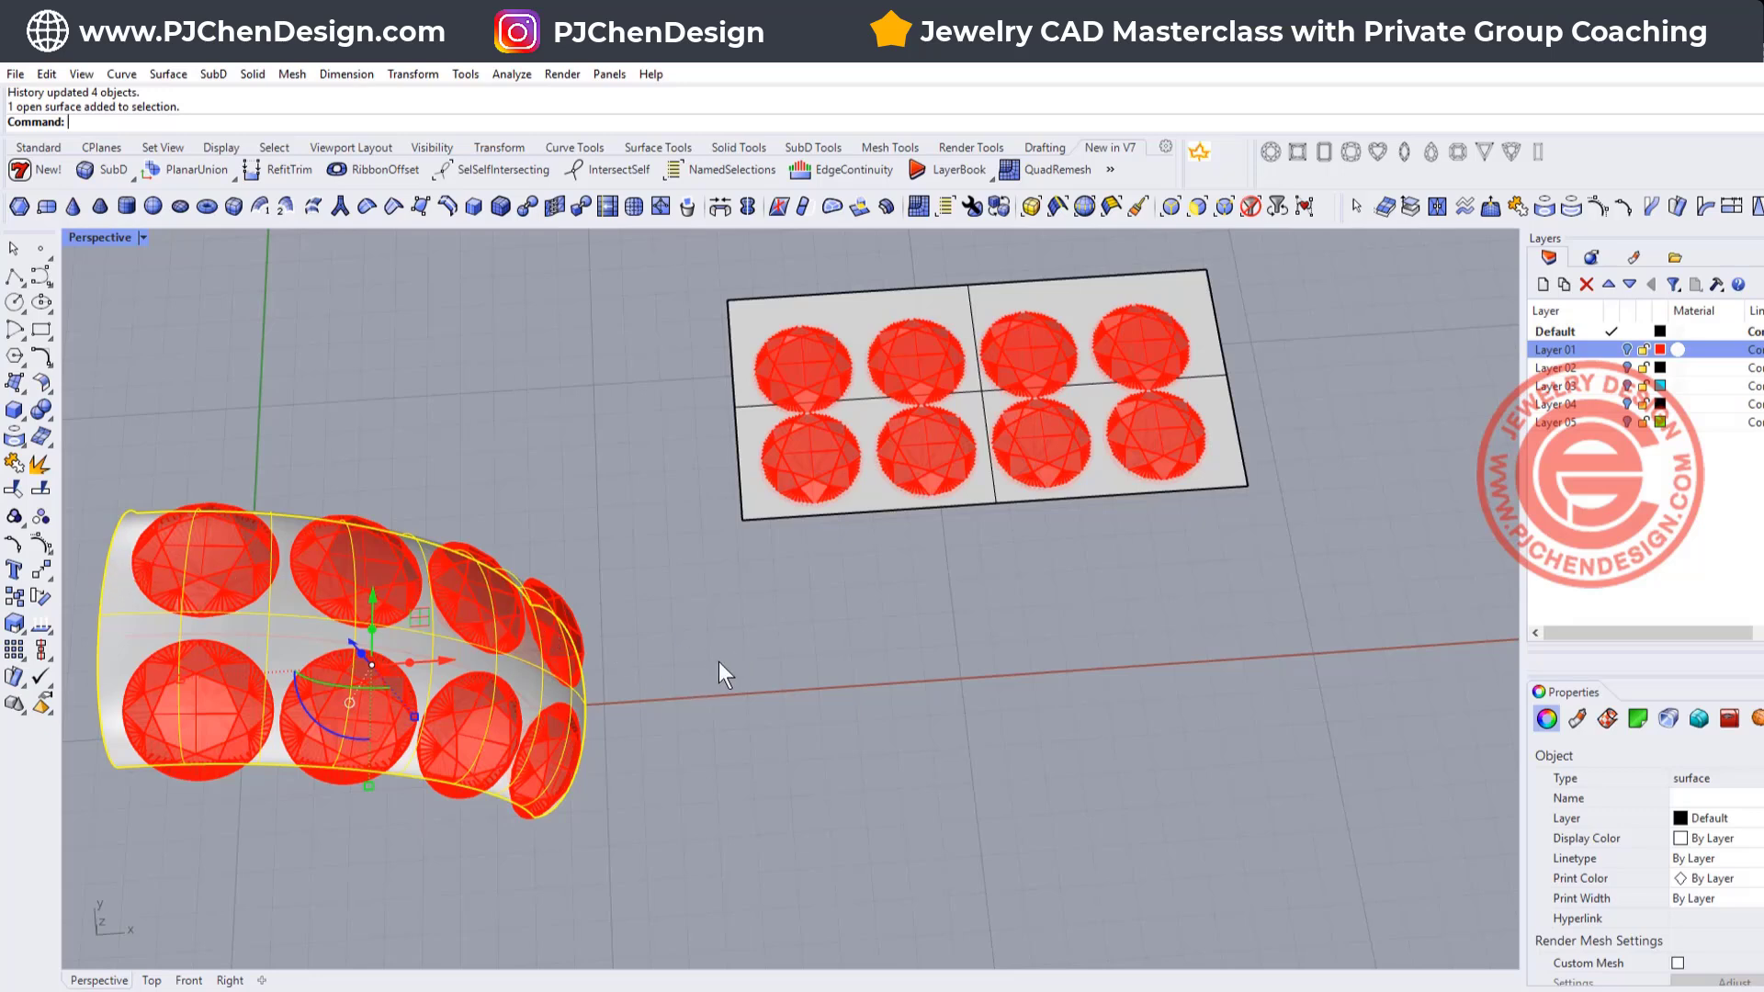
pyautogui.moveTo(702, 619)
pyautogui.mouseDown(button='right')
pyautogui.moveTo(525, 510)
pyautogui.moveTo(686, 642)
pyautogui.mouseUp(button='right')
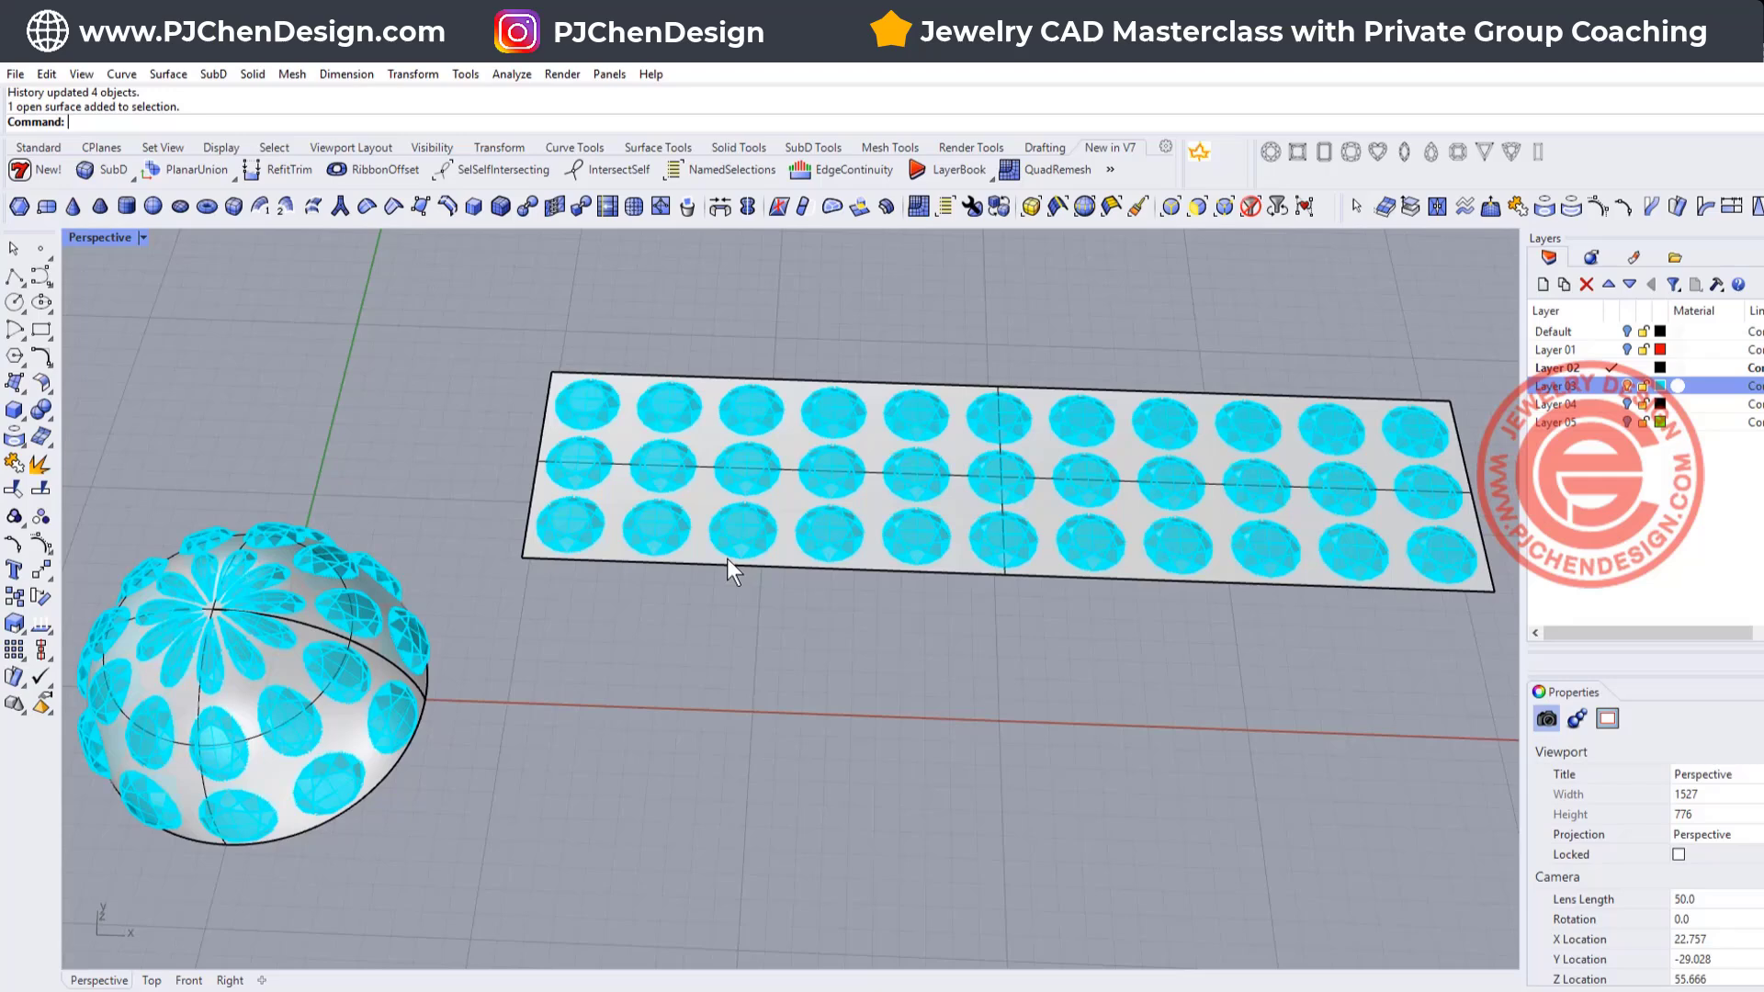
# Delete the cyan gems flowed onto the dome, keeping the dome surface and the flat gem layout.
pyautogui.moveTo(726, 558); pyautogui.dragTo(510, 560, button='right')
pyautogui.scroll(5, 538, 575)
pyautogui.click(540, 577)
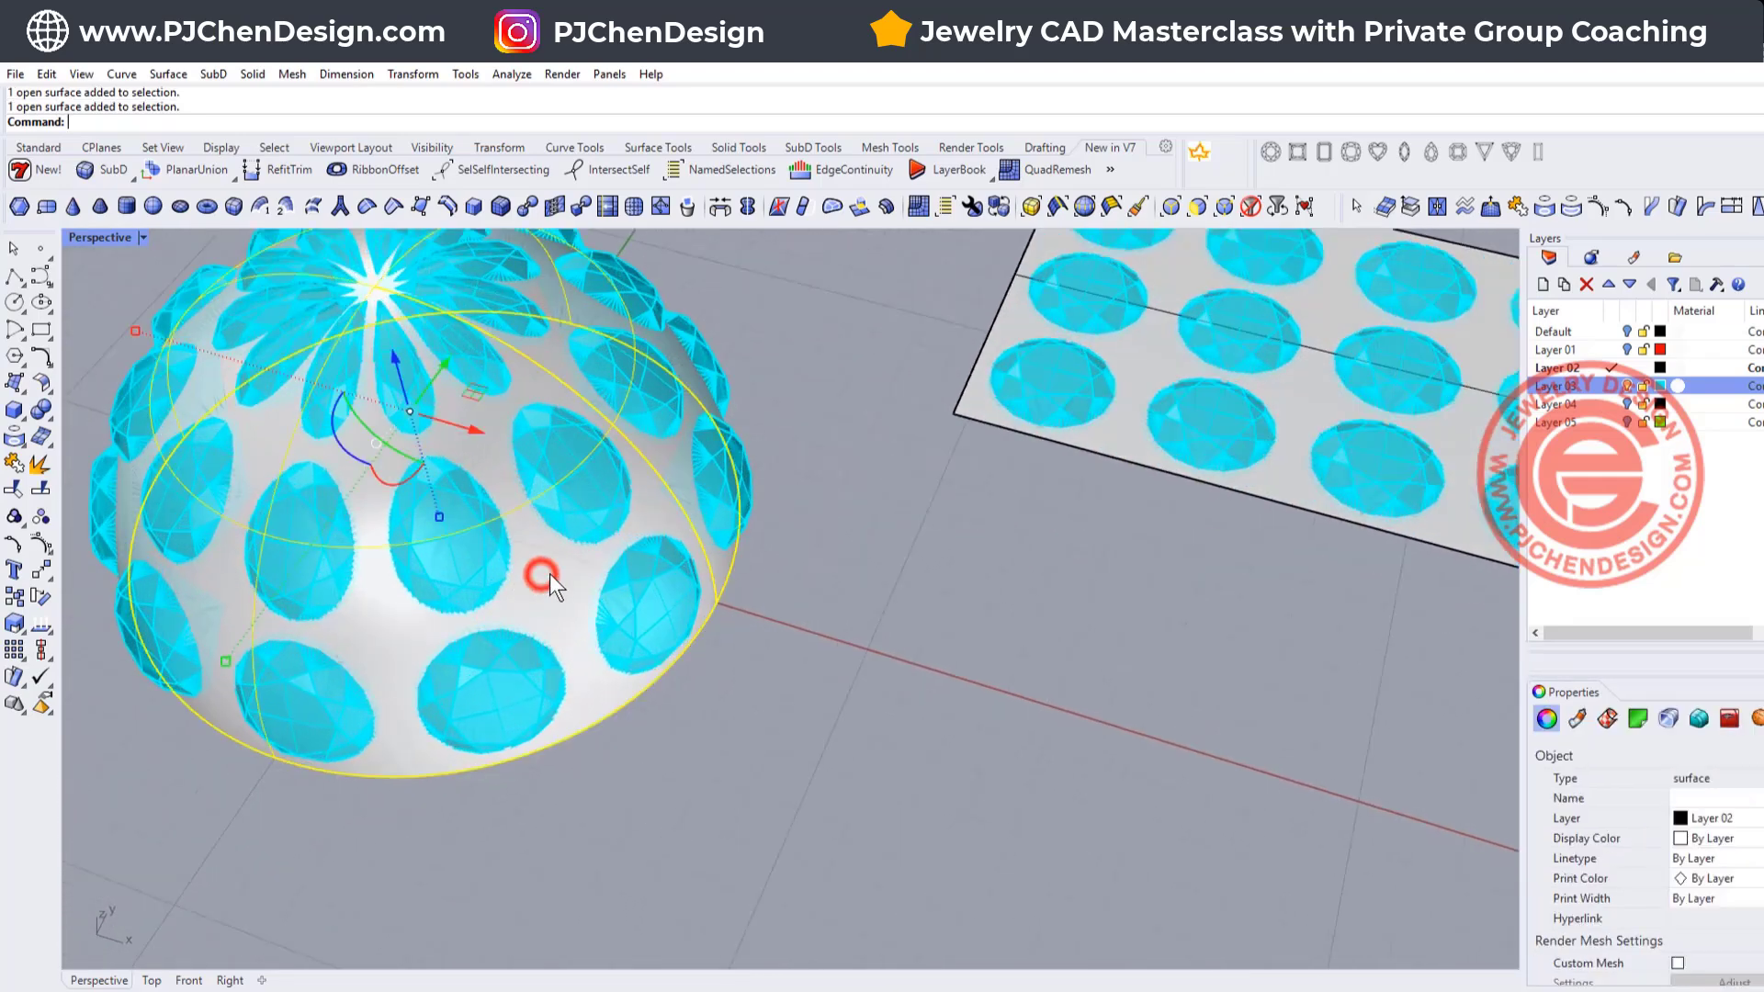
pyautogui.moveTo(775, 643)
pyautogui.mouseDown(button='right')
pyautogui.moveTo(870, 605)
pyautogui.moveTo(797, 617)
pyautogui.mouseUp(button='right')
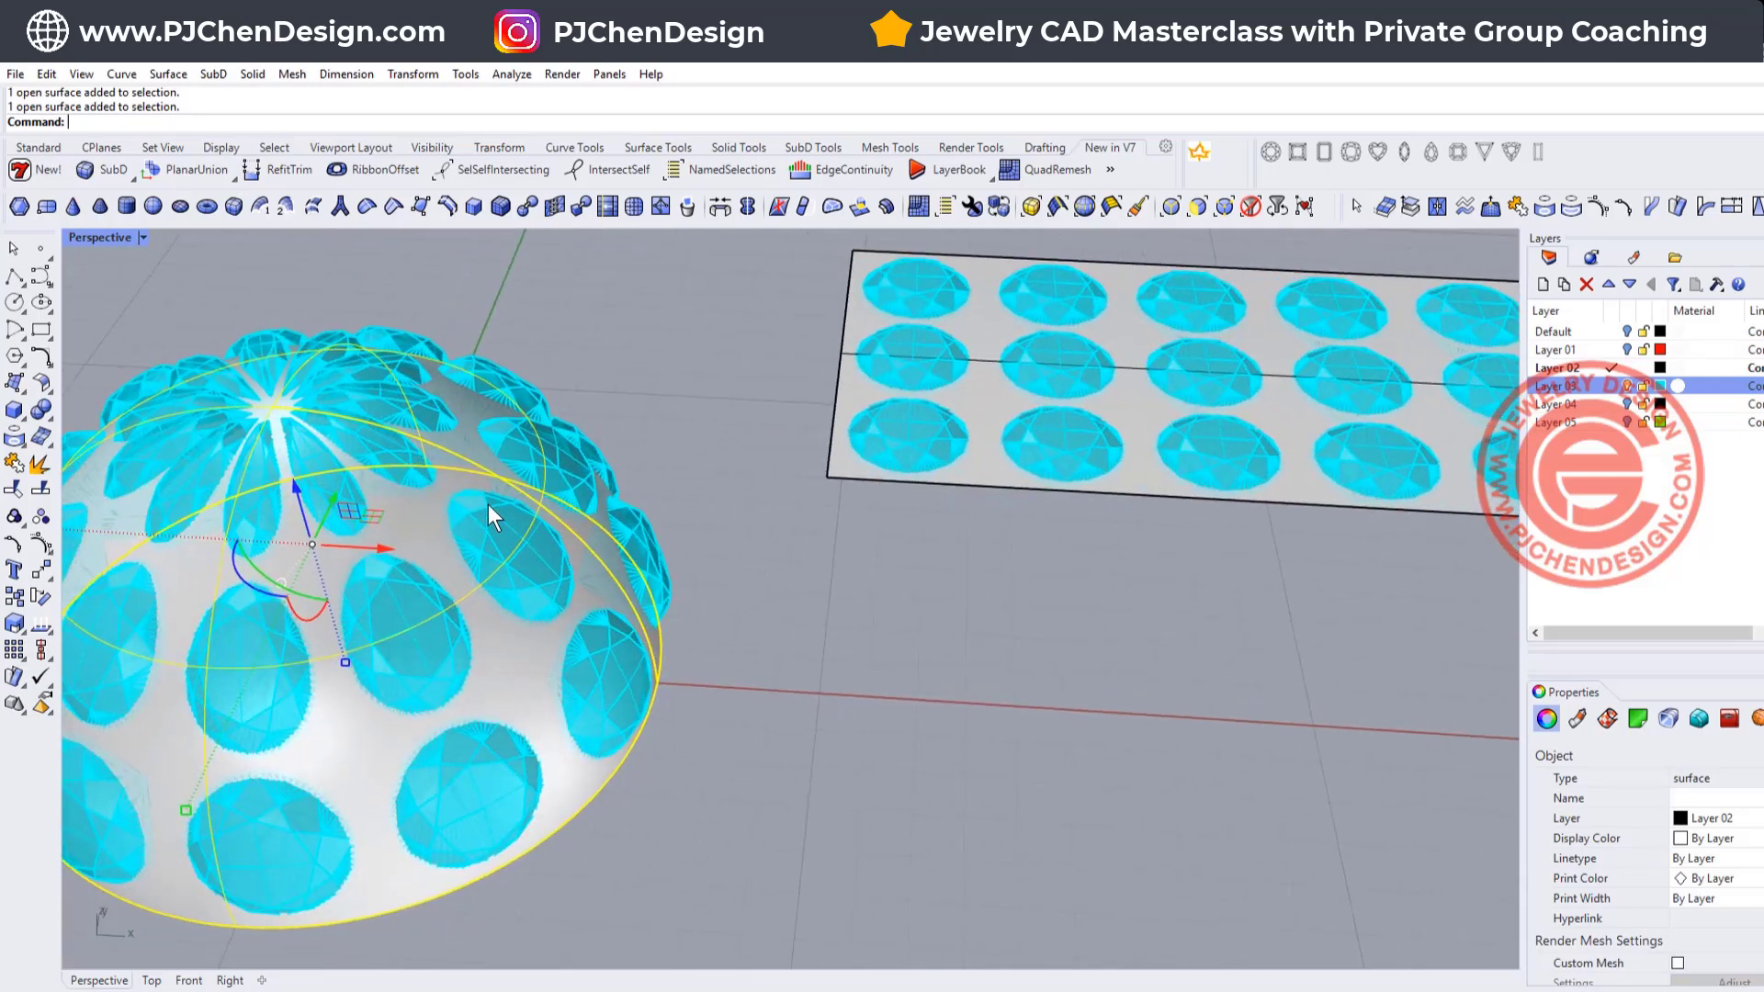
pyautogui.scroll(-2, 795, 577)
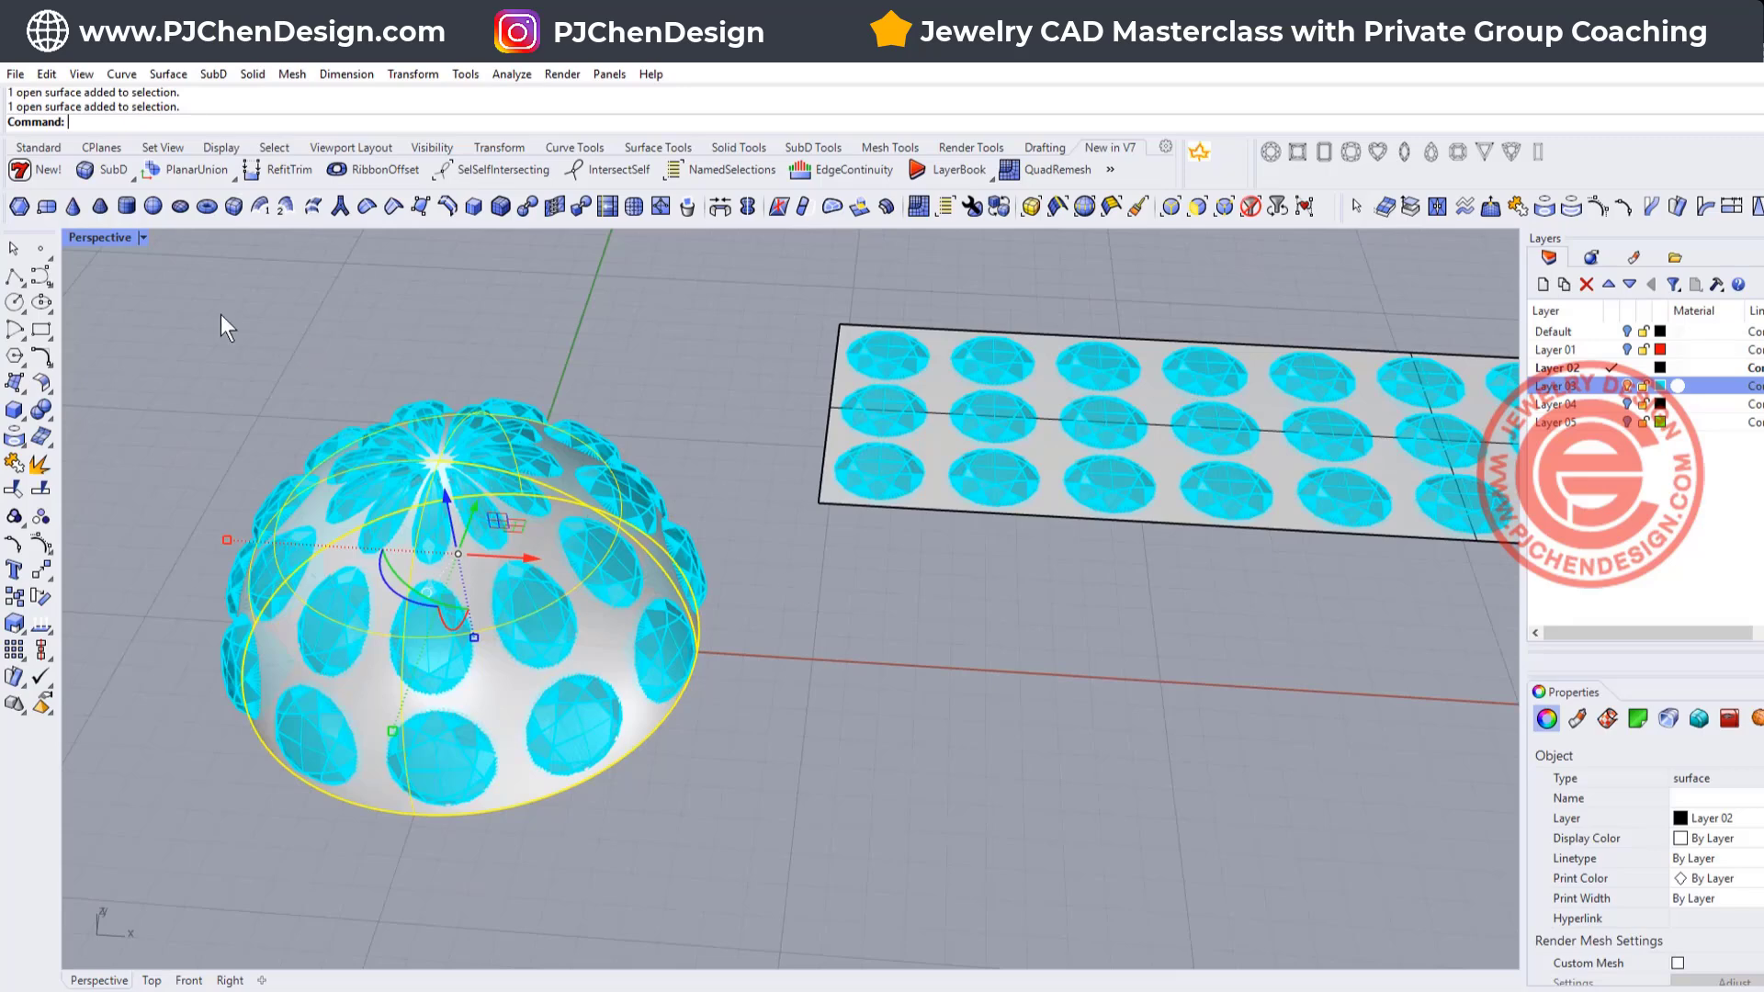
pyautogui.click(162, 291)
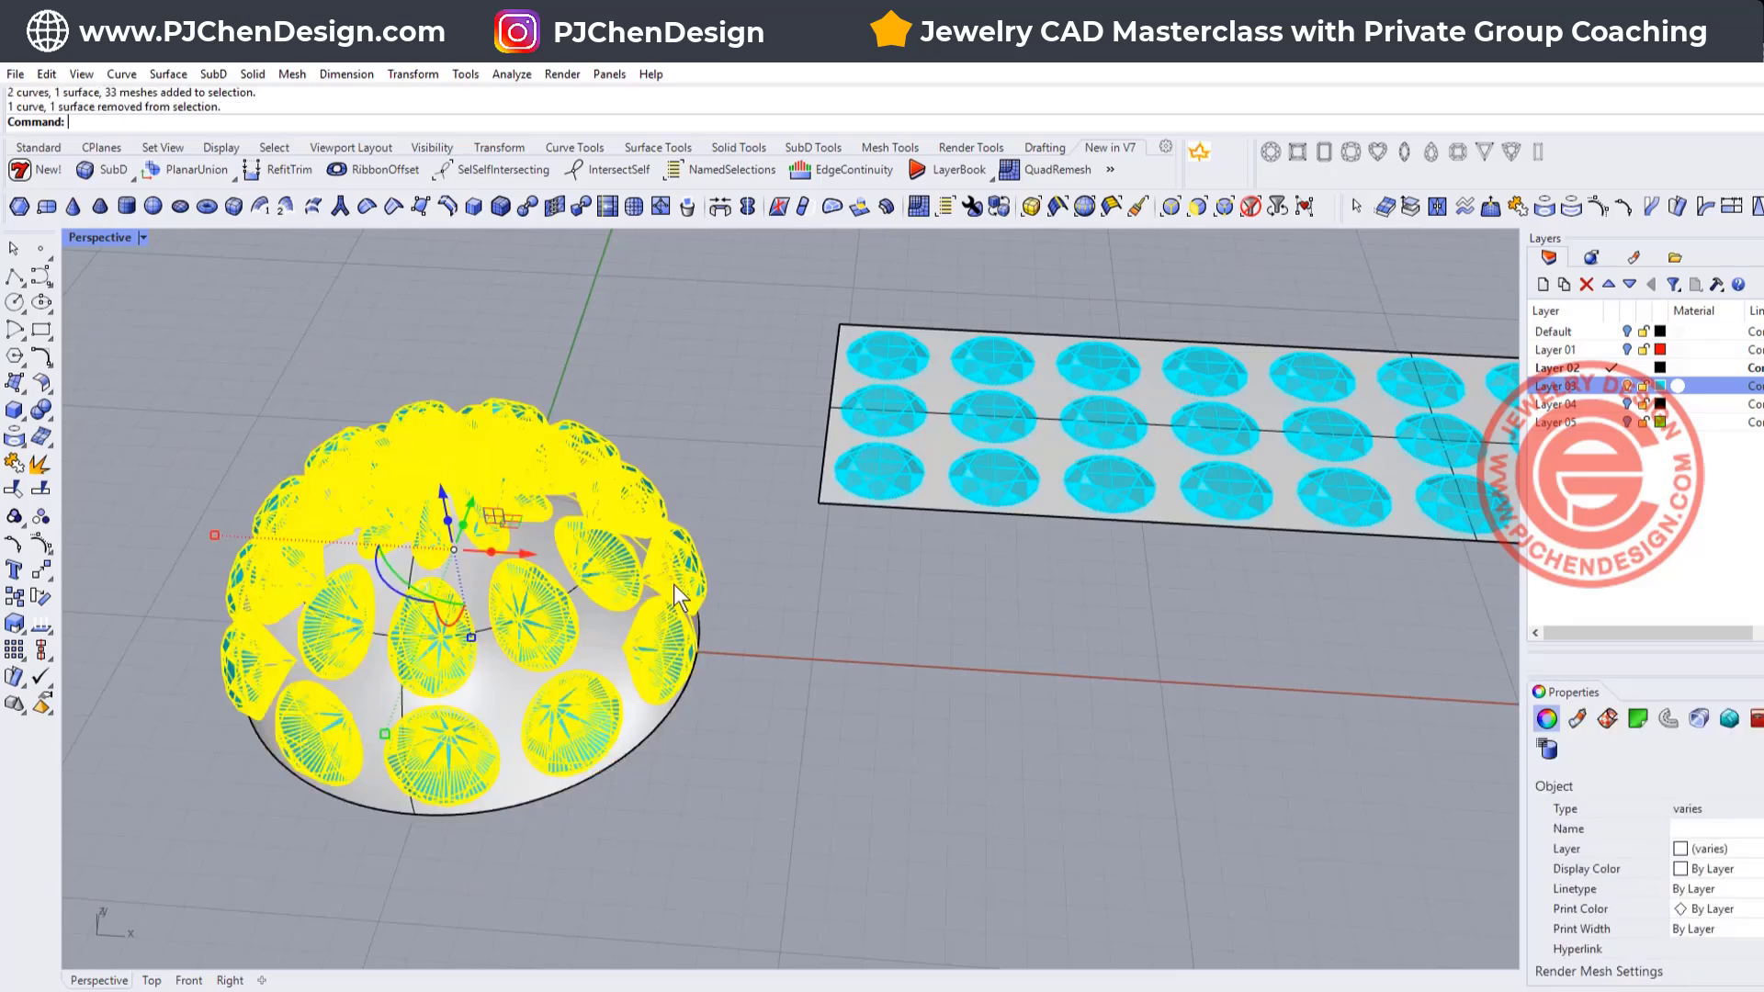
pyautogui.press('Delete')
pyautogui.scroll(-4, 670, 583)
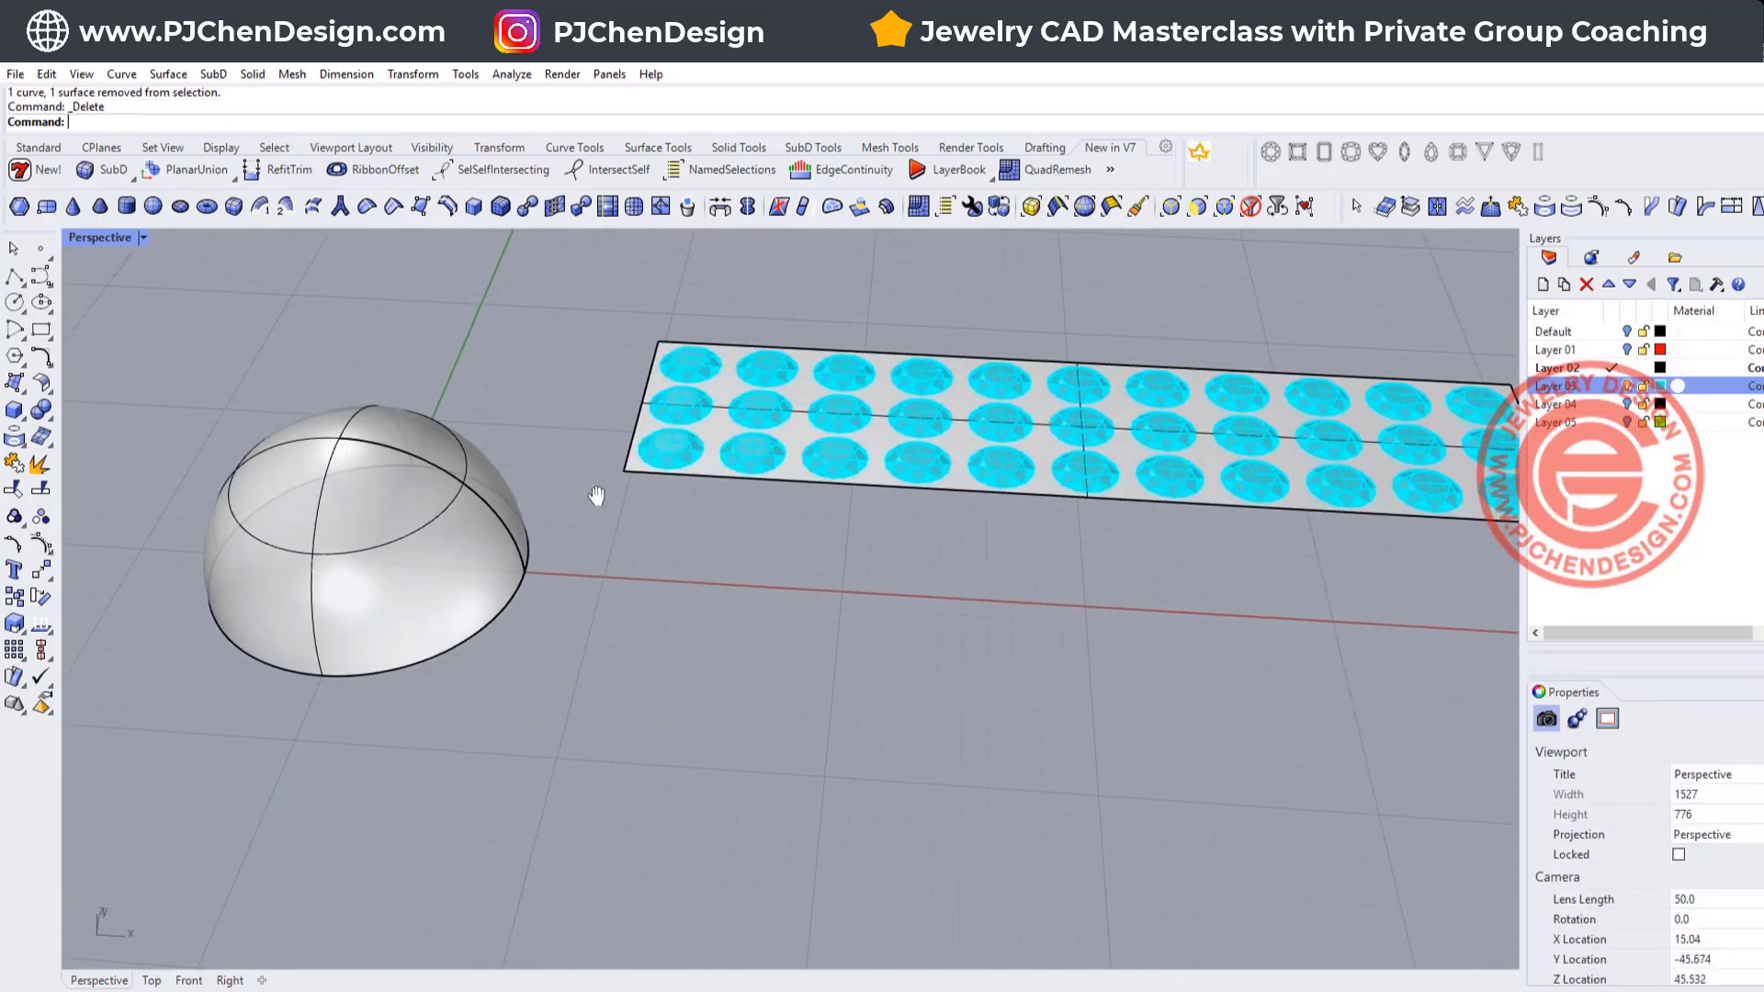
# Flow the flat gem layout from its base rectangle onto the dome with Flow Along Surface, setting Rigid to No.
pyautogui.scroll(3, 662, 583)
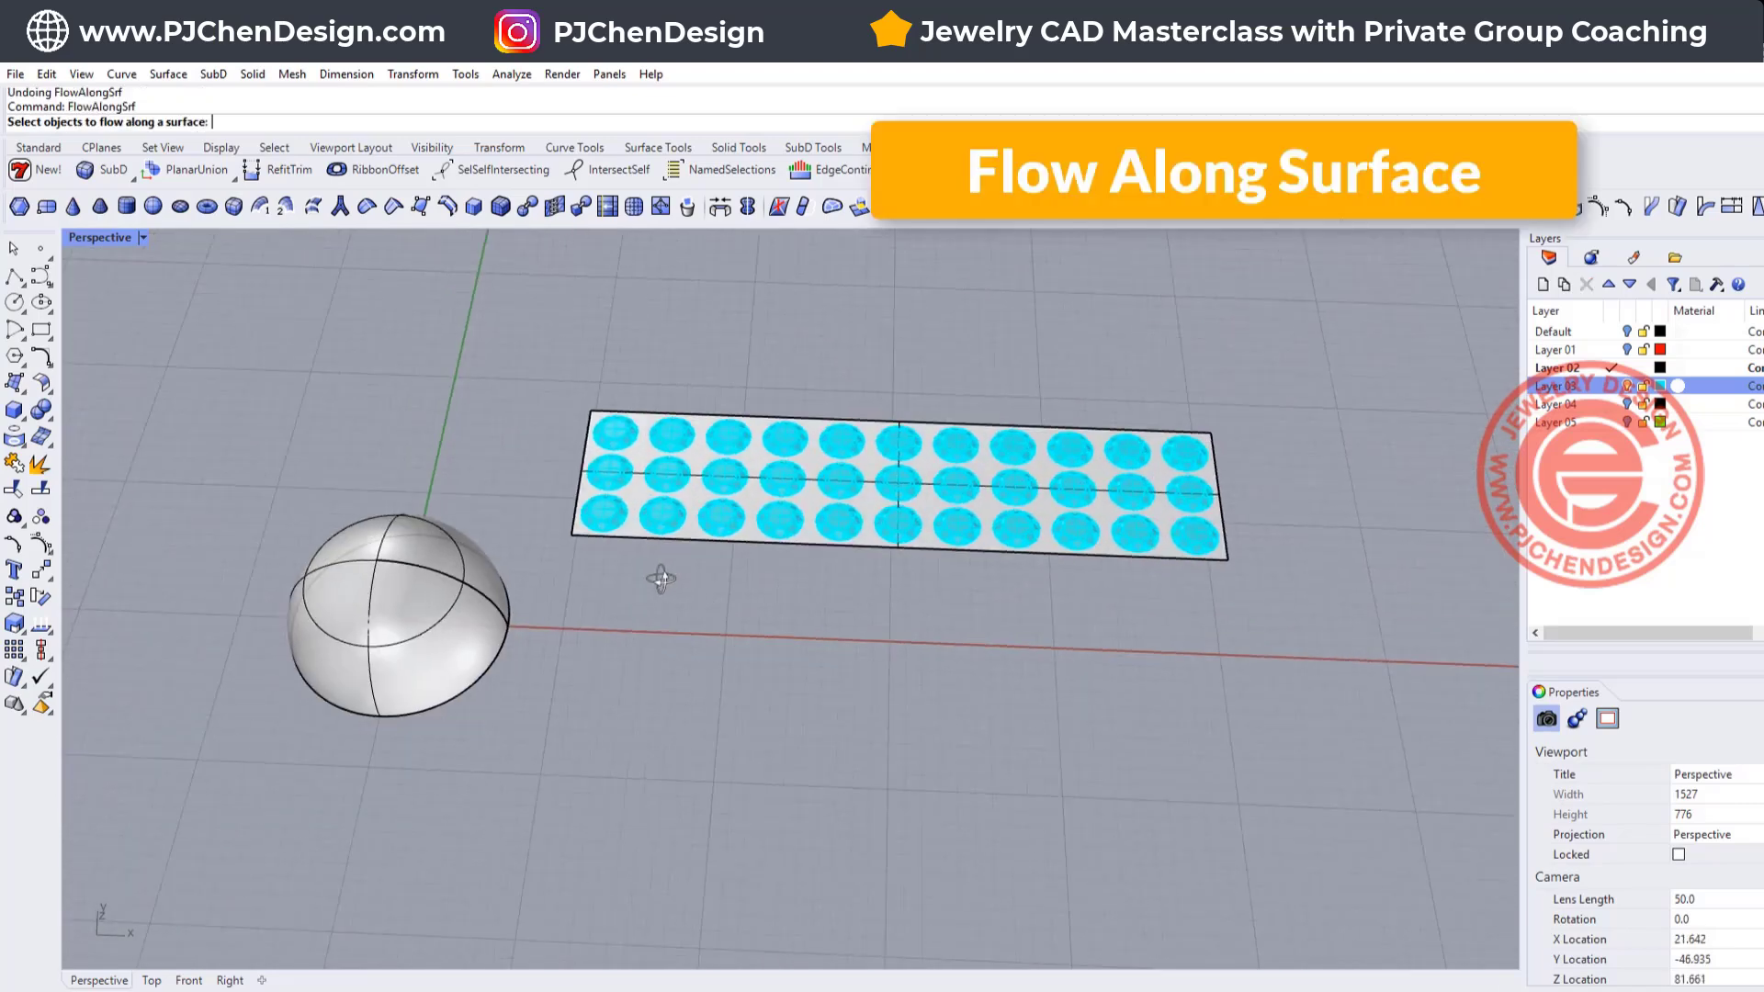
pyautogui.moveTo(539, 323); pyautogui.dragTo(1253, 698)
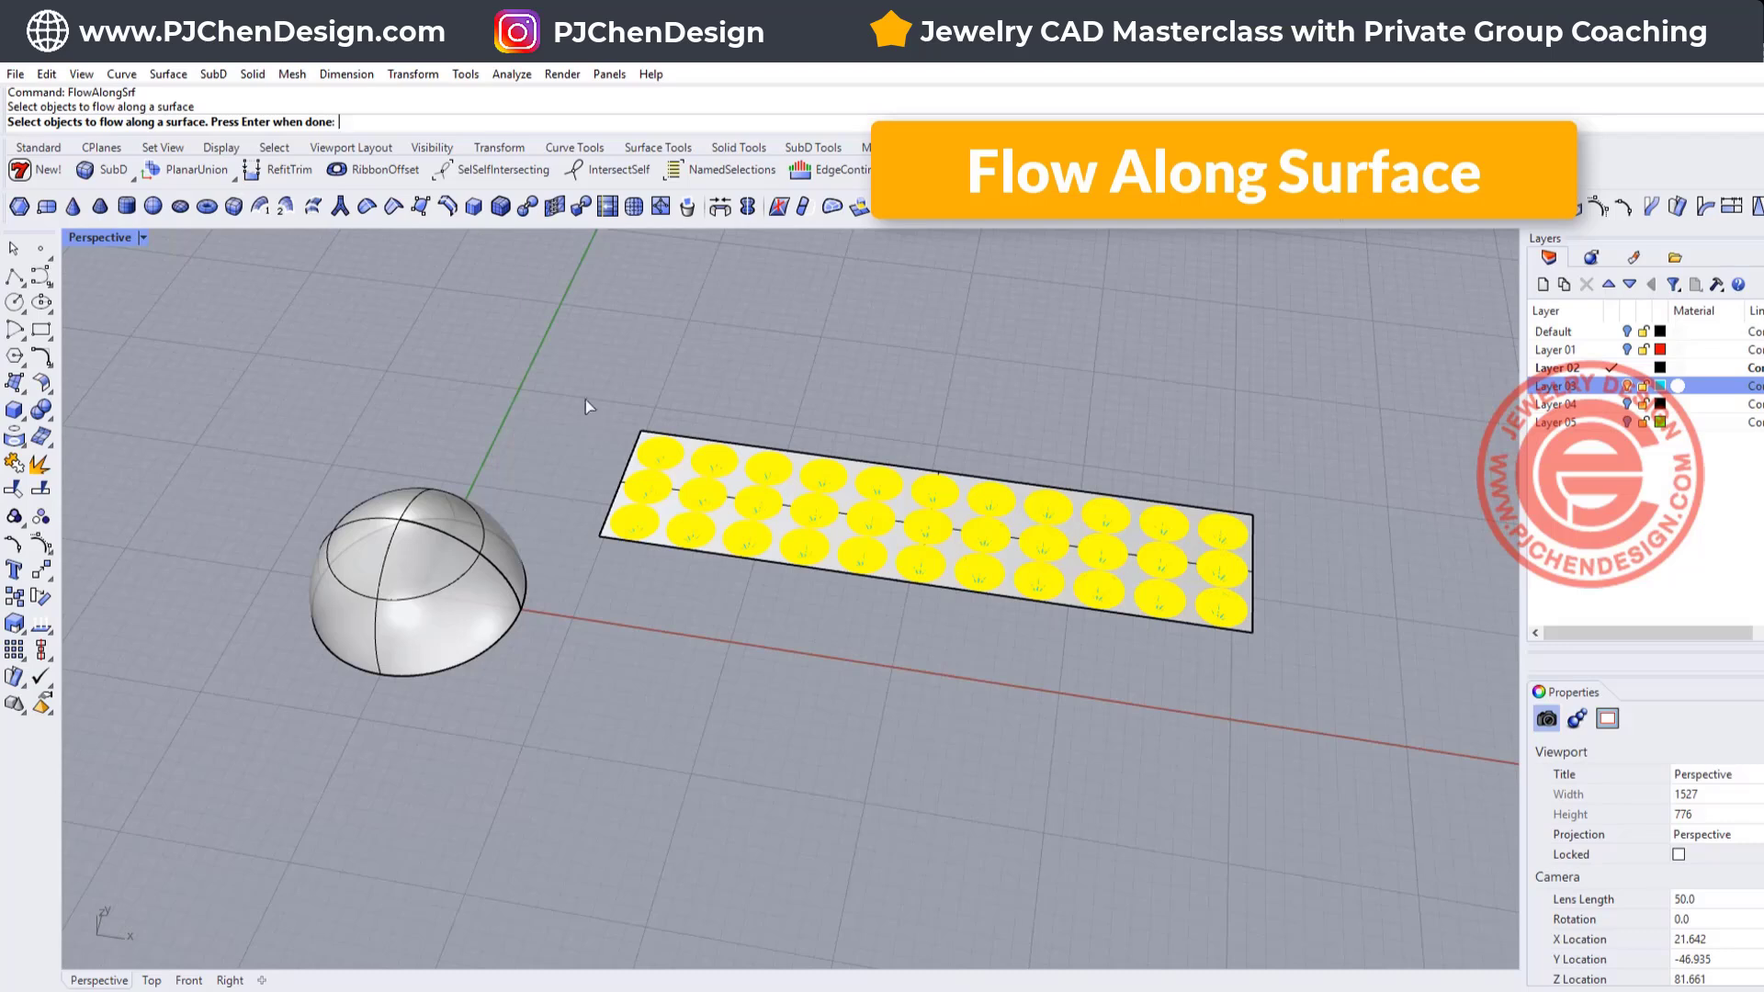
pyautogui.press('Return')
pyautogui.click(324, 124)
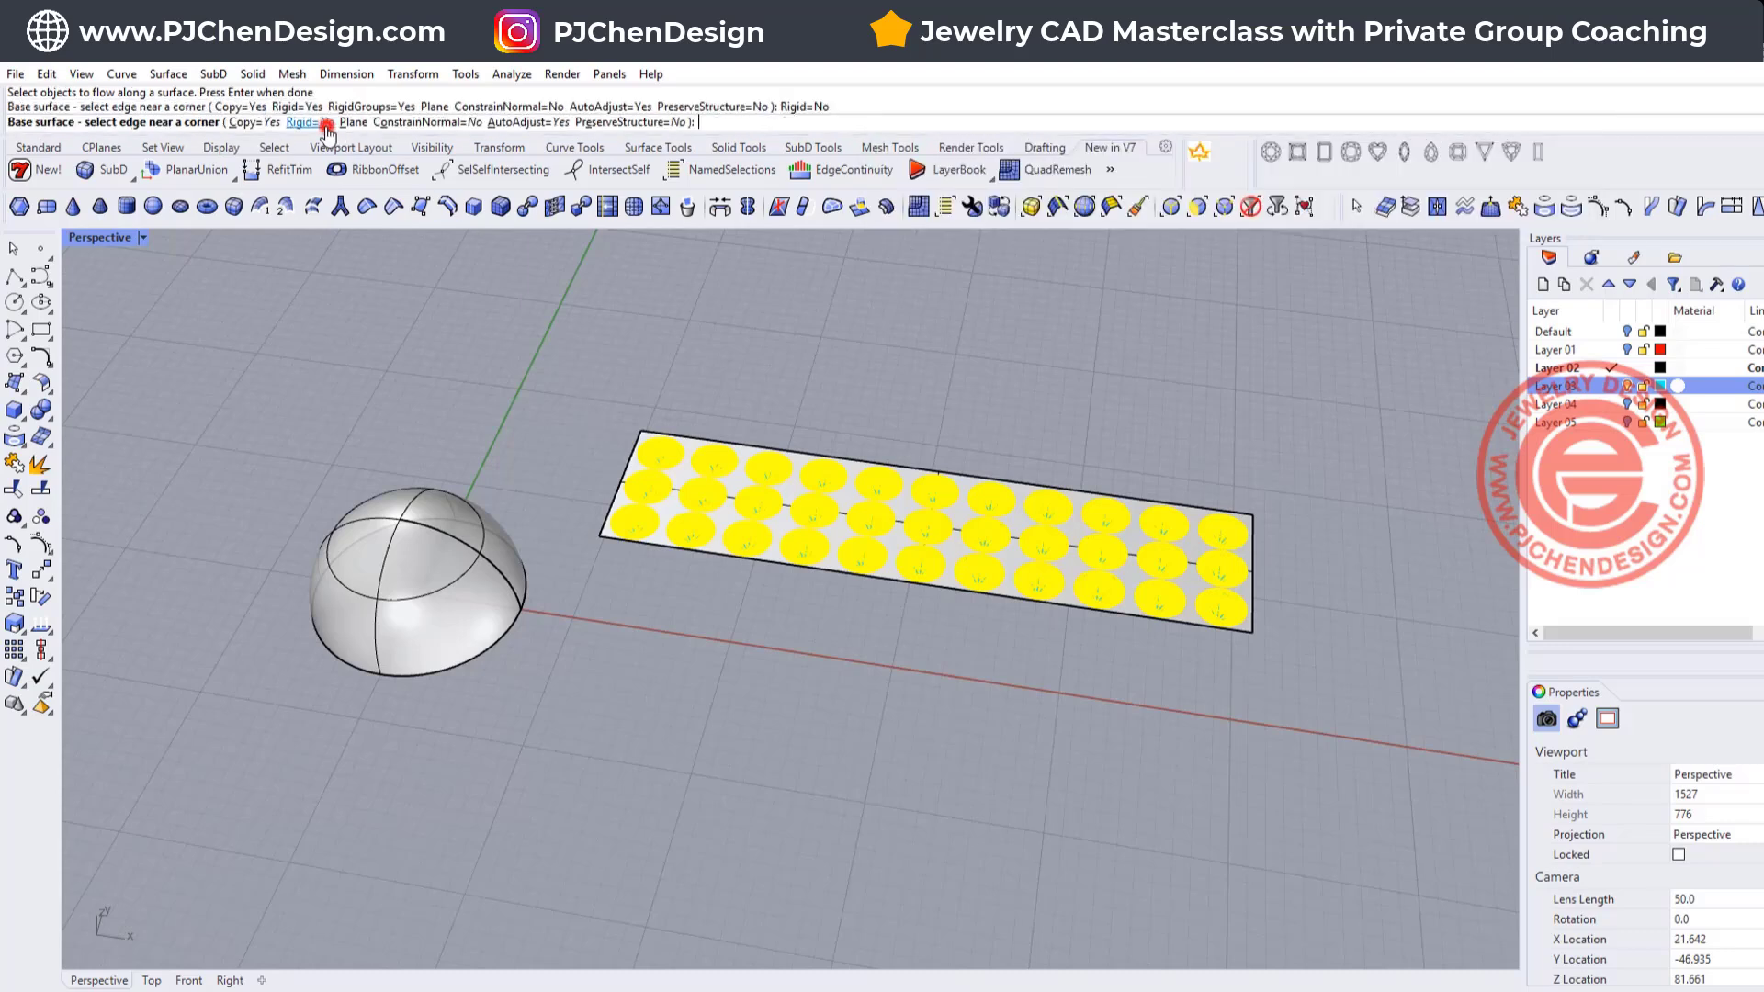
pyautogui.click(628, 467)
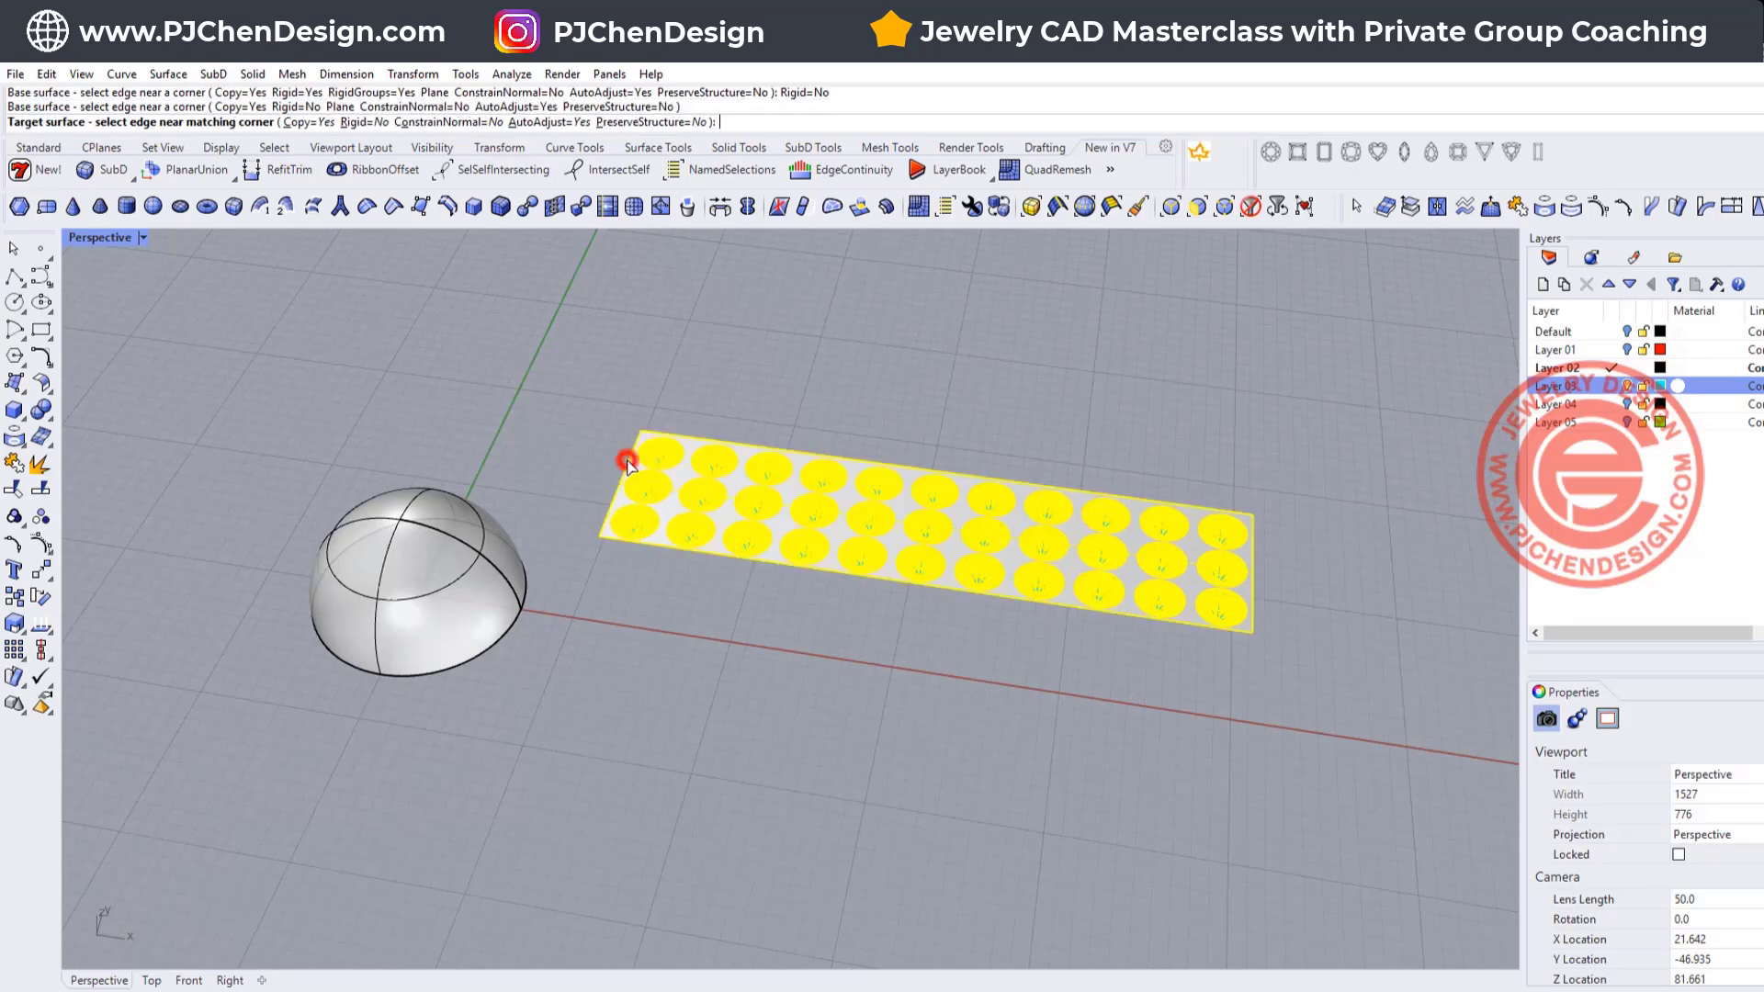
pyautogui.click(471, 553)
pyautogui.moveTo(394, 619); pyautogui.dragTo(527, 609, button='right')
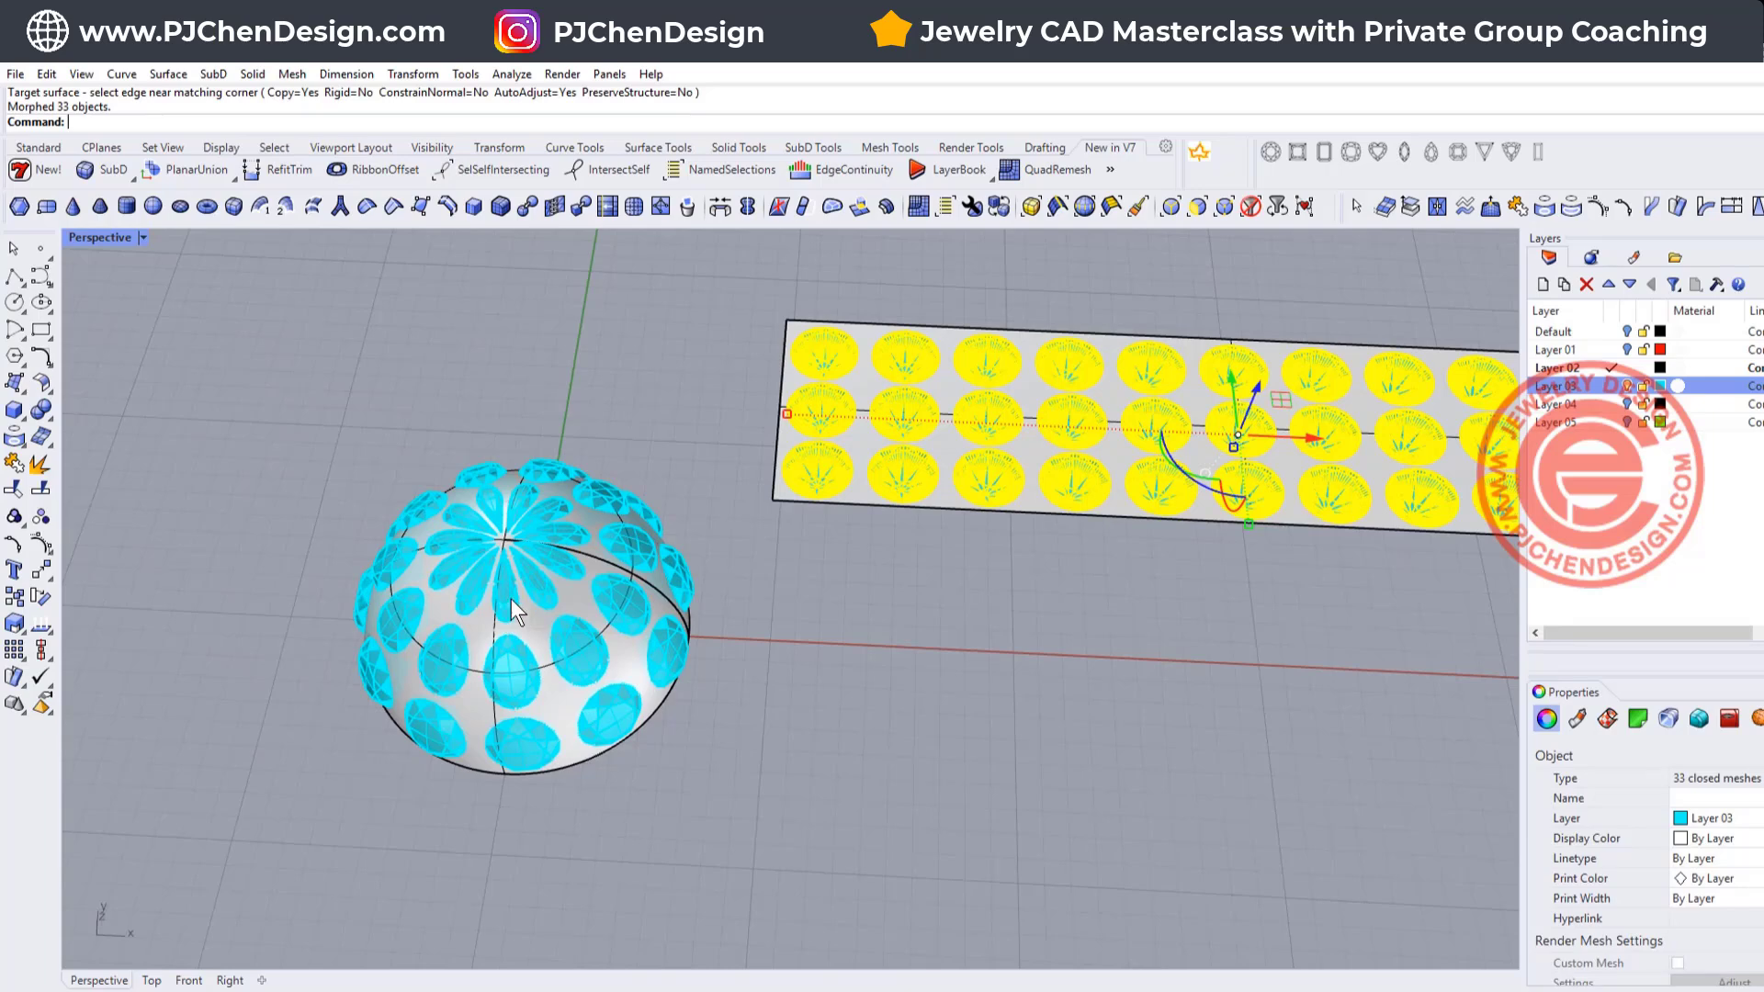
pyautogui.scroll(3, 511, 599)
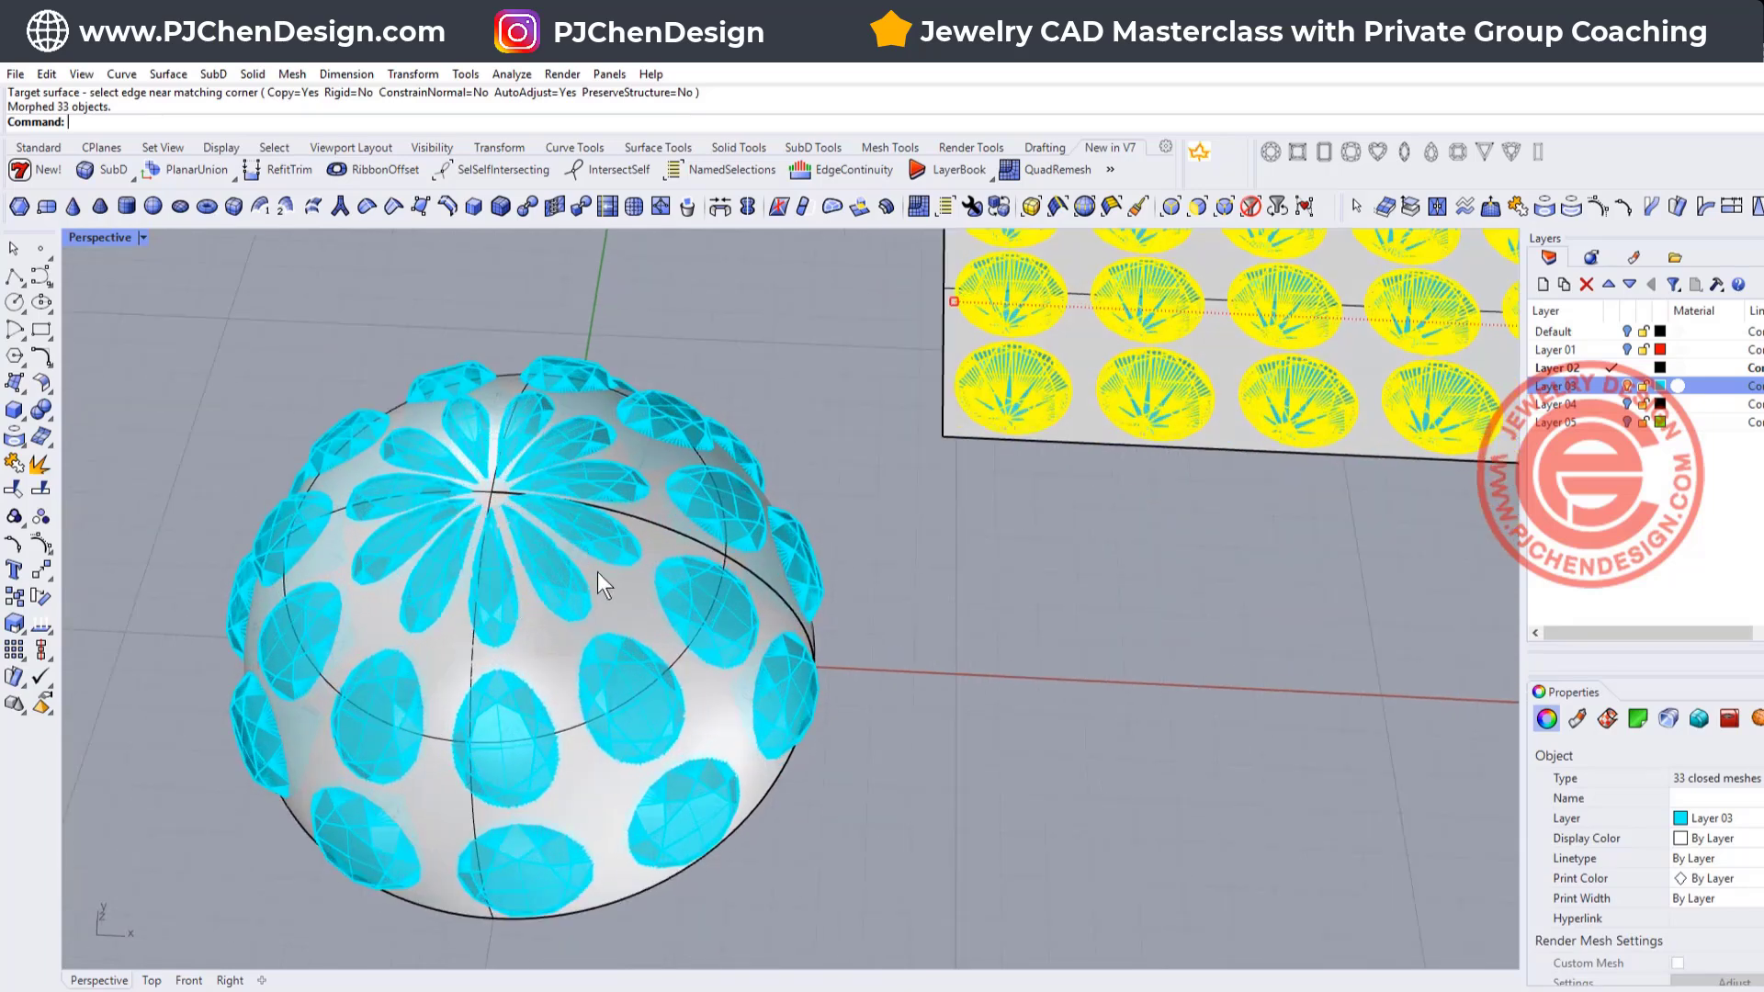
pyautogui.scroll(-3, 549, 572)
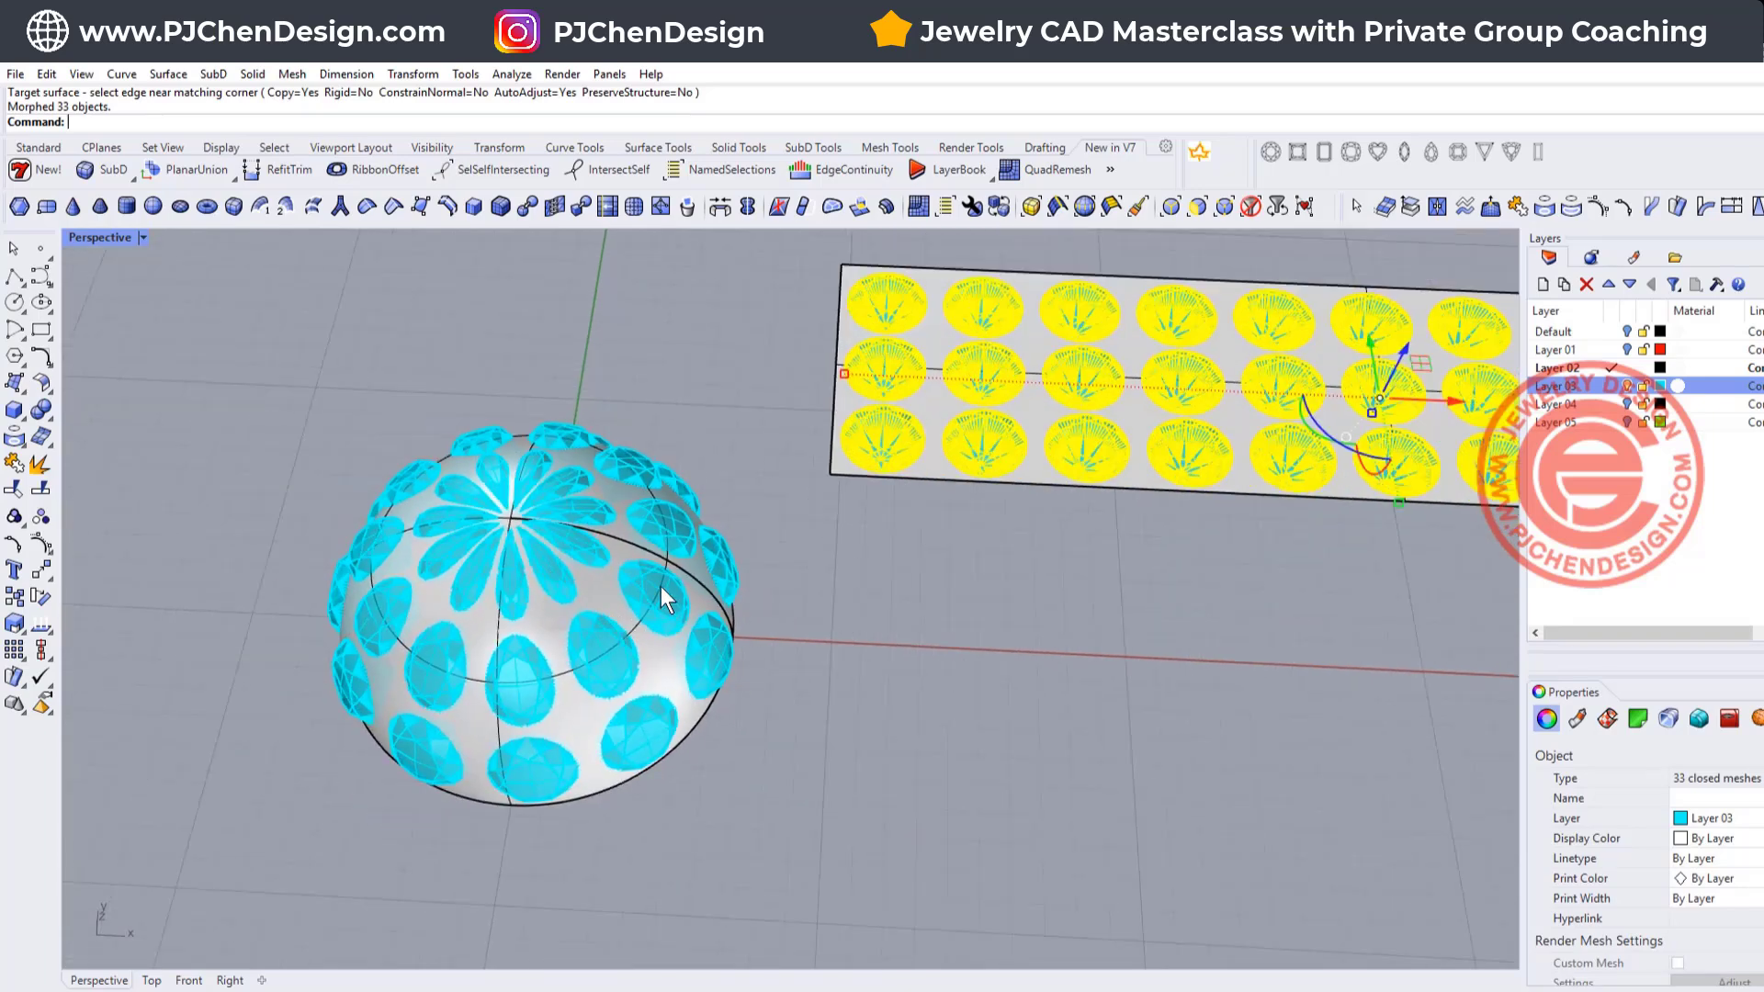
pyautogui.scroll(-5, 659, 586)
pyautogui.keyDown('shift'); pyautogui.moveTo(660, 586); pyautogui.dragTo(451, 581, button='right'); pyautogui.keyUp('shift')
# Undo the non-rigid flow and repeat Flow Along Surface from the flat rectangle onto the dome with Rigid set to Yes.
pyautogui.hotkey('ctrl', 'z')
pyautogui.rightClick(527, 499)
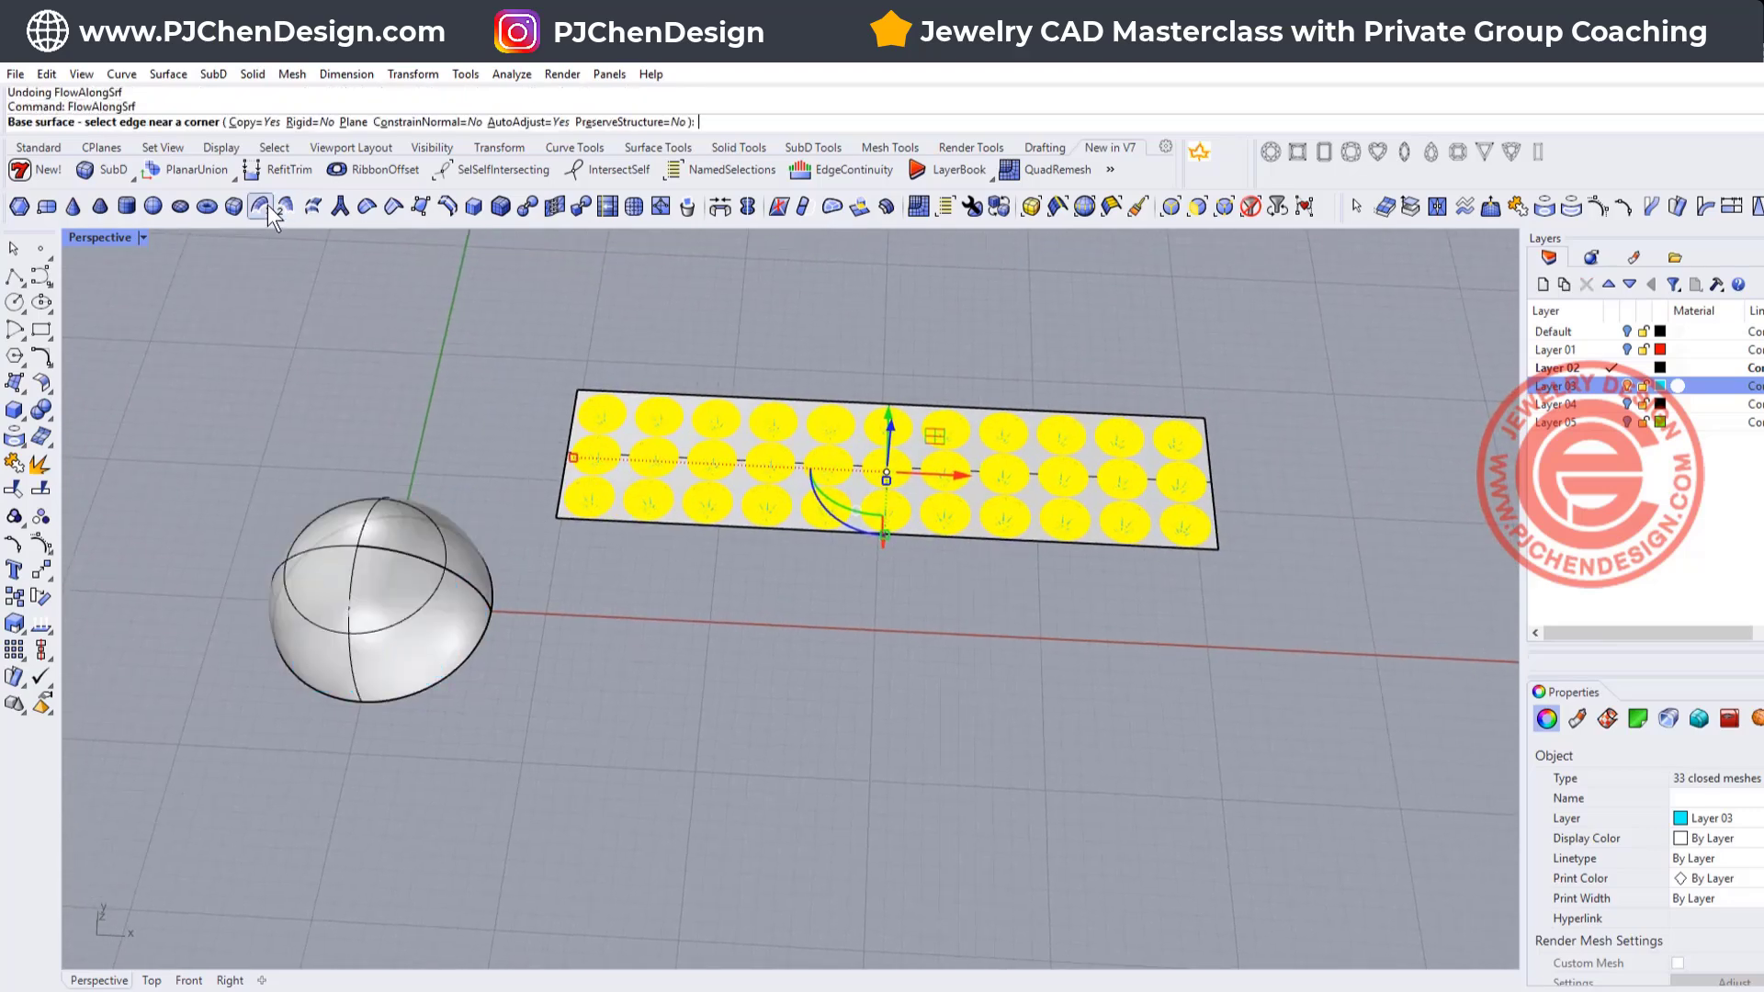
pyautogui.click(300, 122)
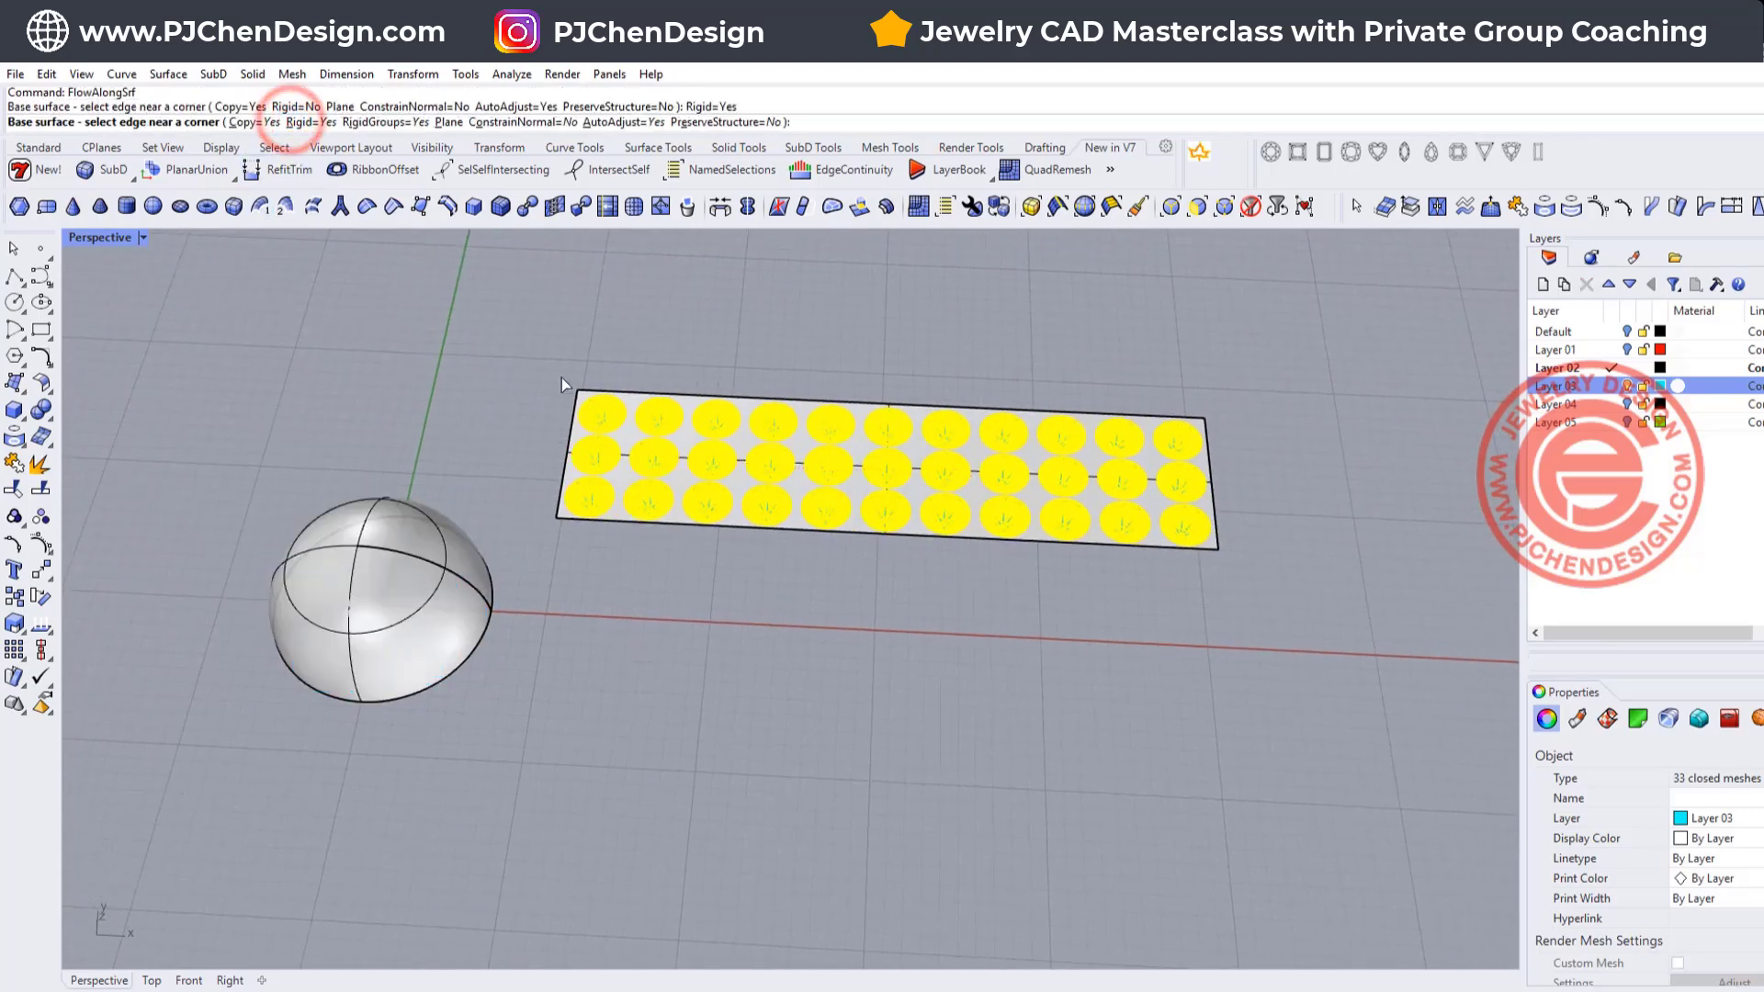
pyautogui.click(573, 442)
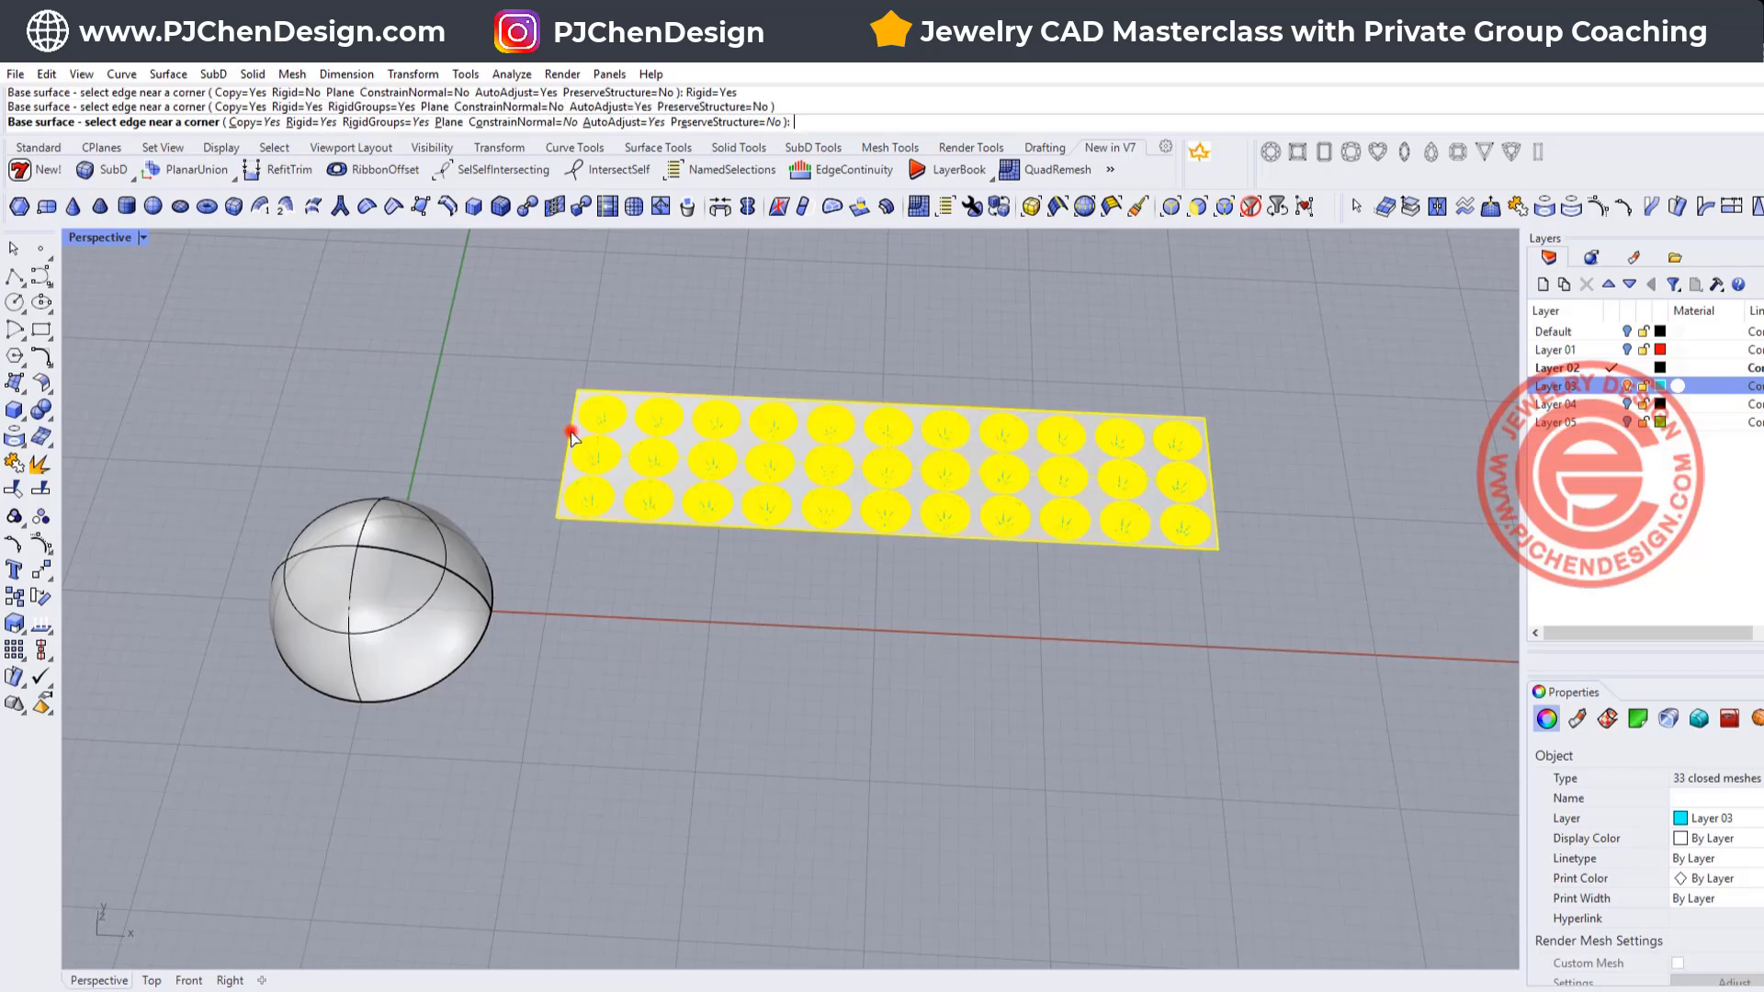
pyautogui.click(468, 586)
# Examine the rigid gems' spacing and overlap on the dome, comparing them with the green gem arrangement.
pyautogui.moveTo(642, 657); pyautogui.dragTo(435, 595, button='right')
pyautogui.scroll(6, 459, 621)
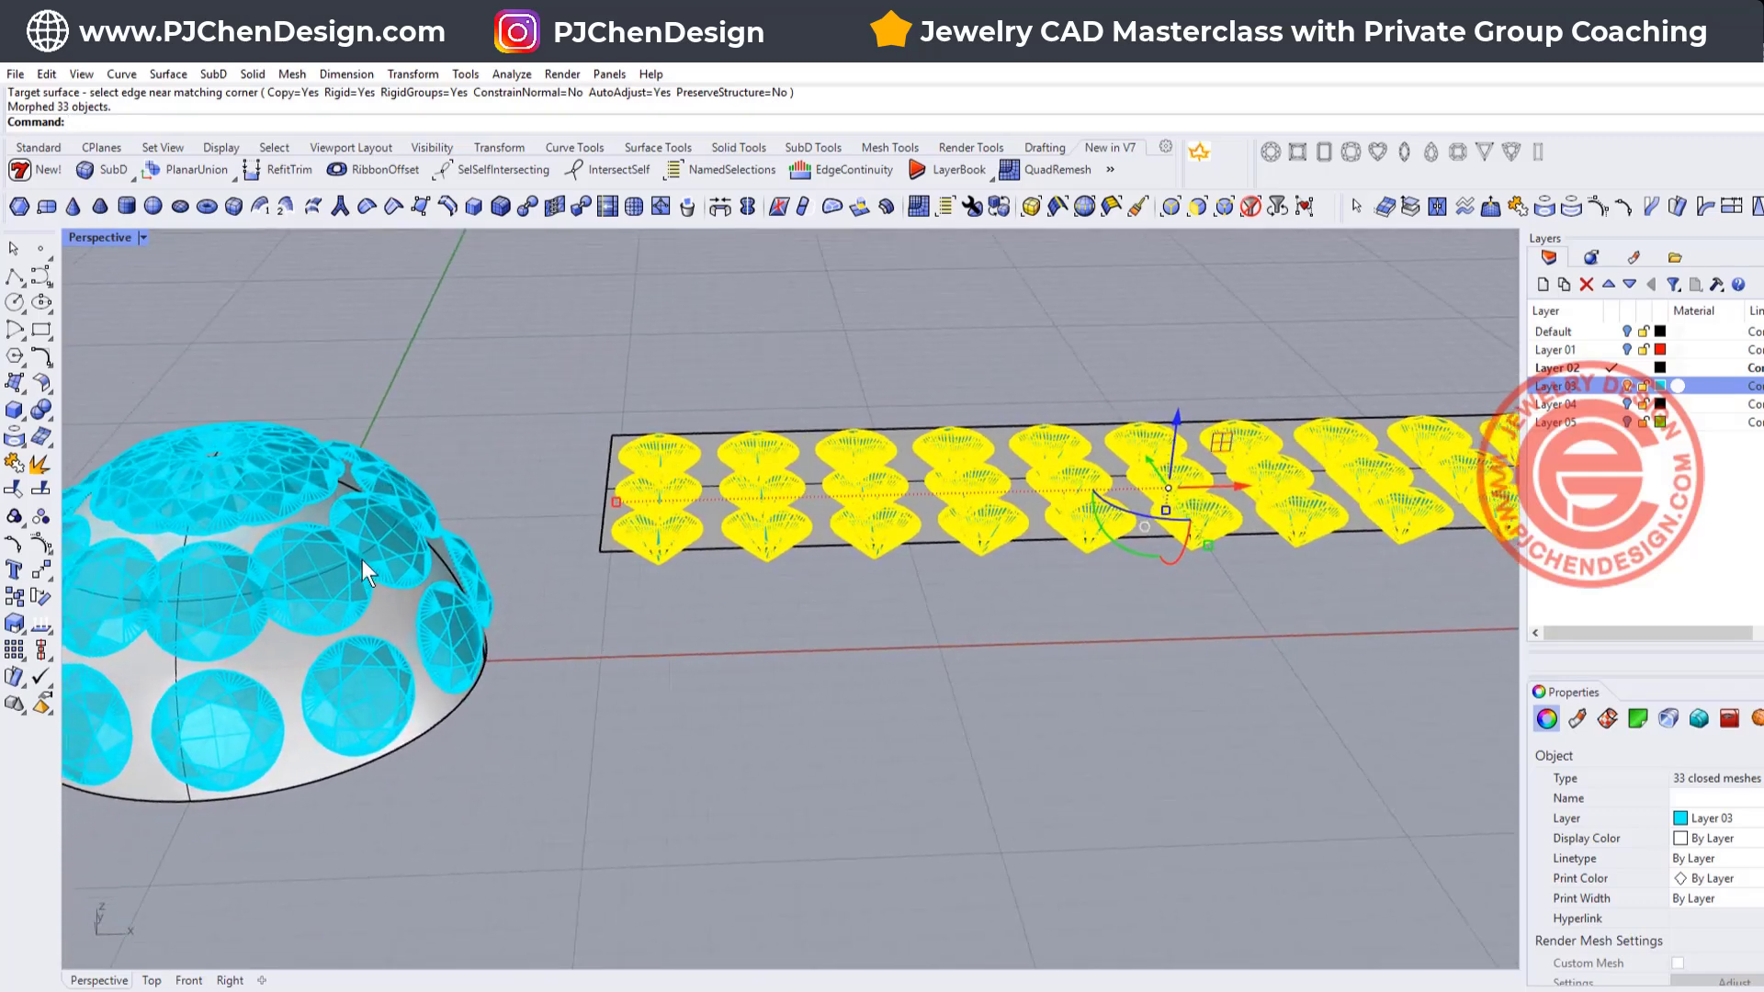
pyautogui.scroll(-4, 294, 559)
pyautogui.moveTo(294, 559); pyautogui.dragTo(301, 617, button='right')
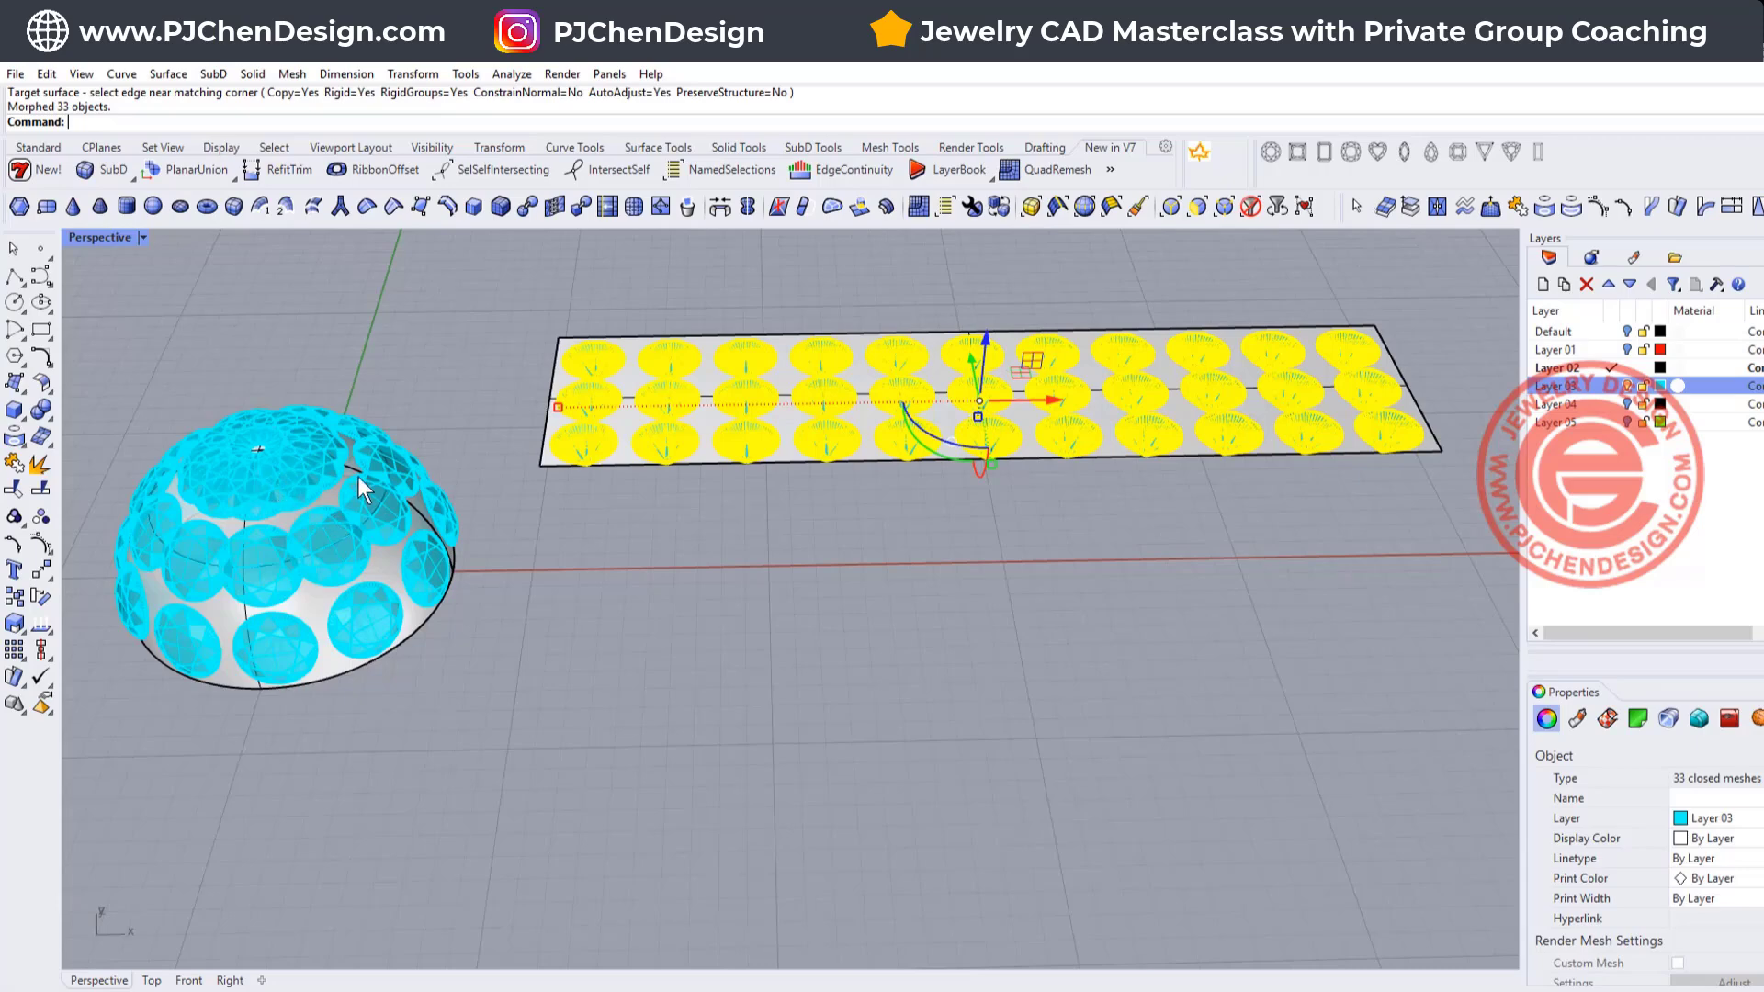
pyautogui.scroll(4, 338, 549)
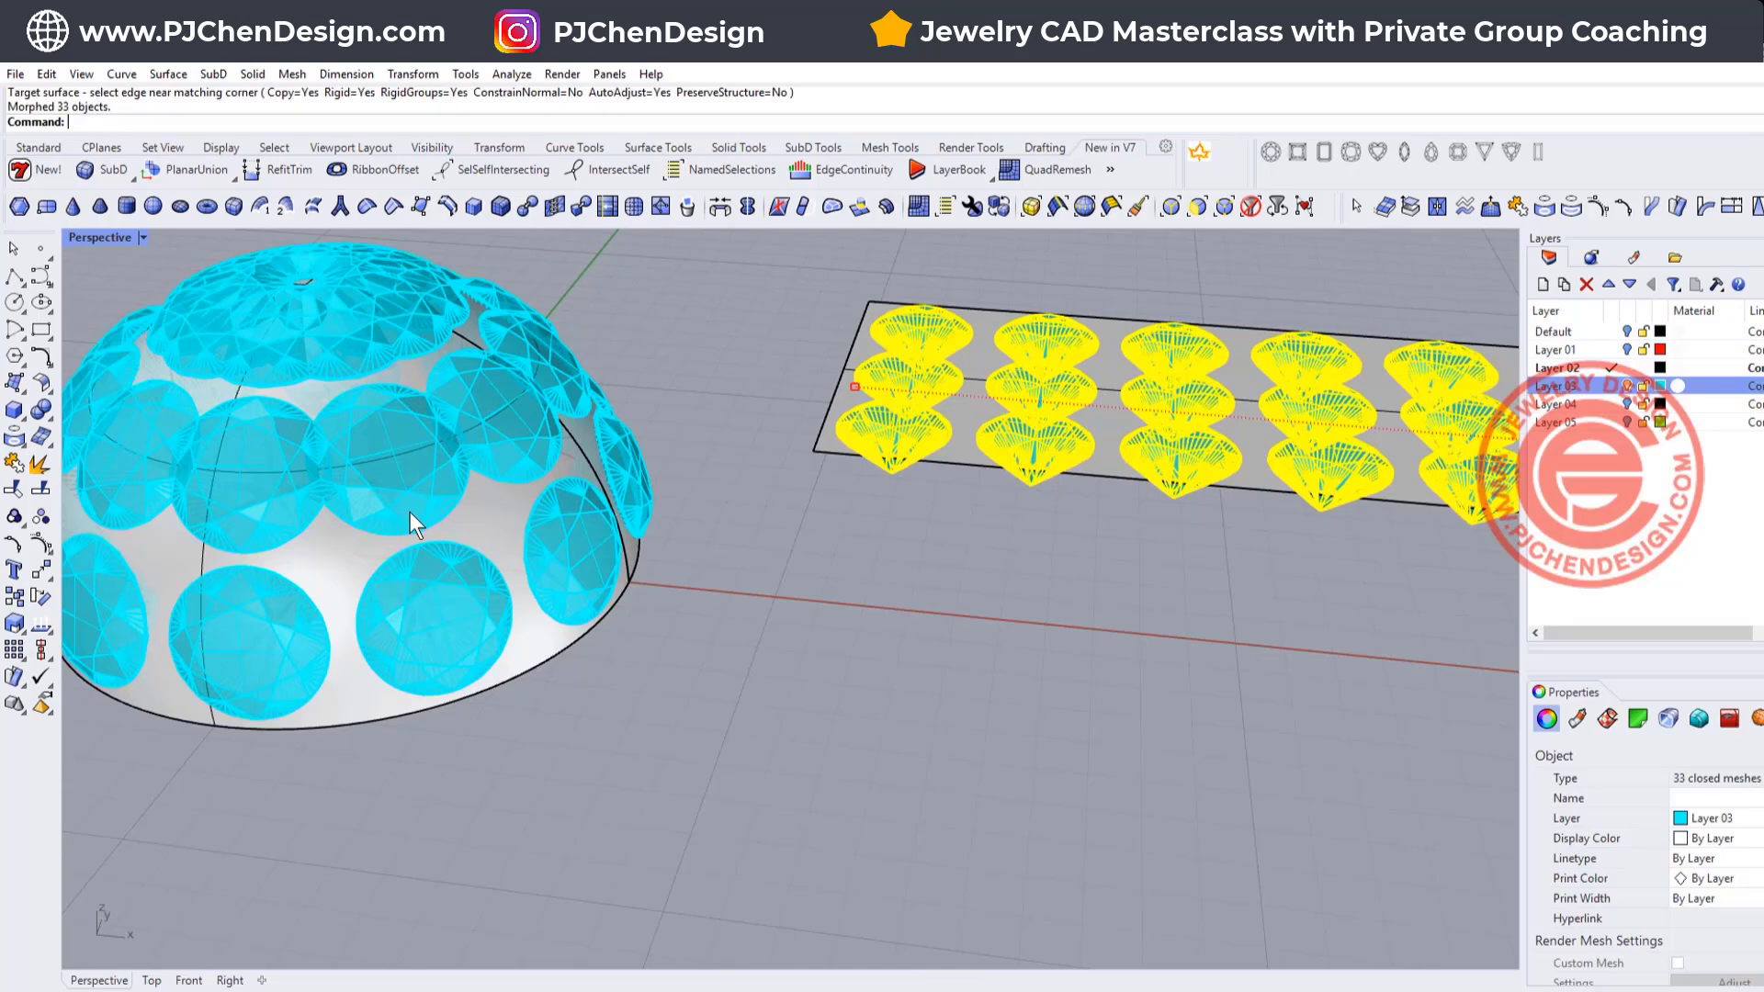
pyautogui.scroll(-3, 410, 511)
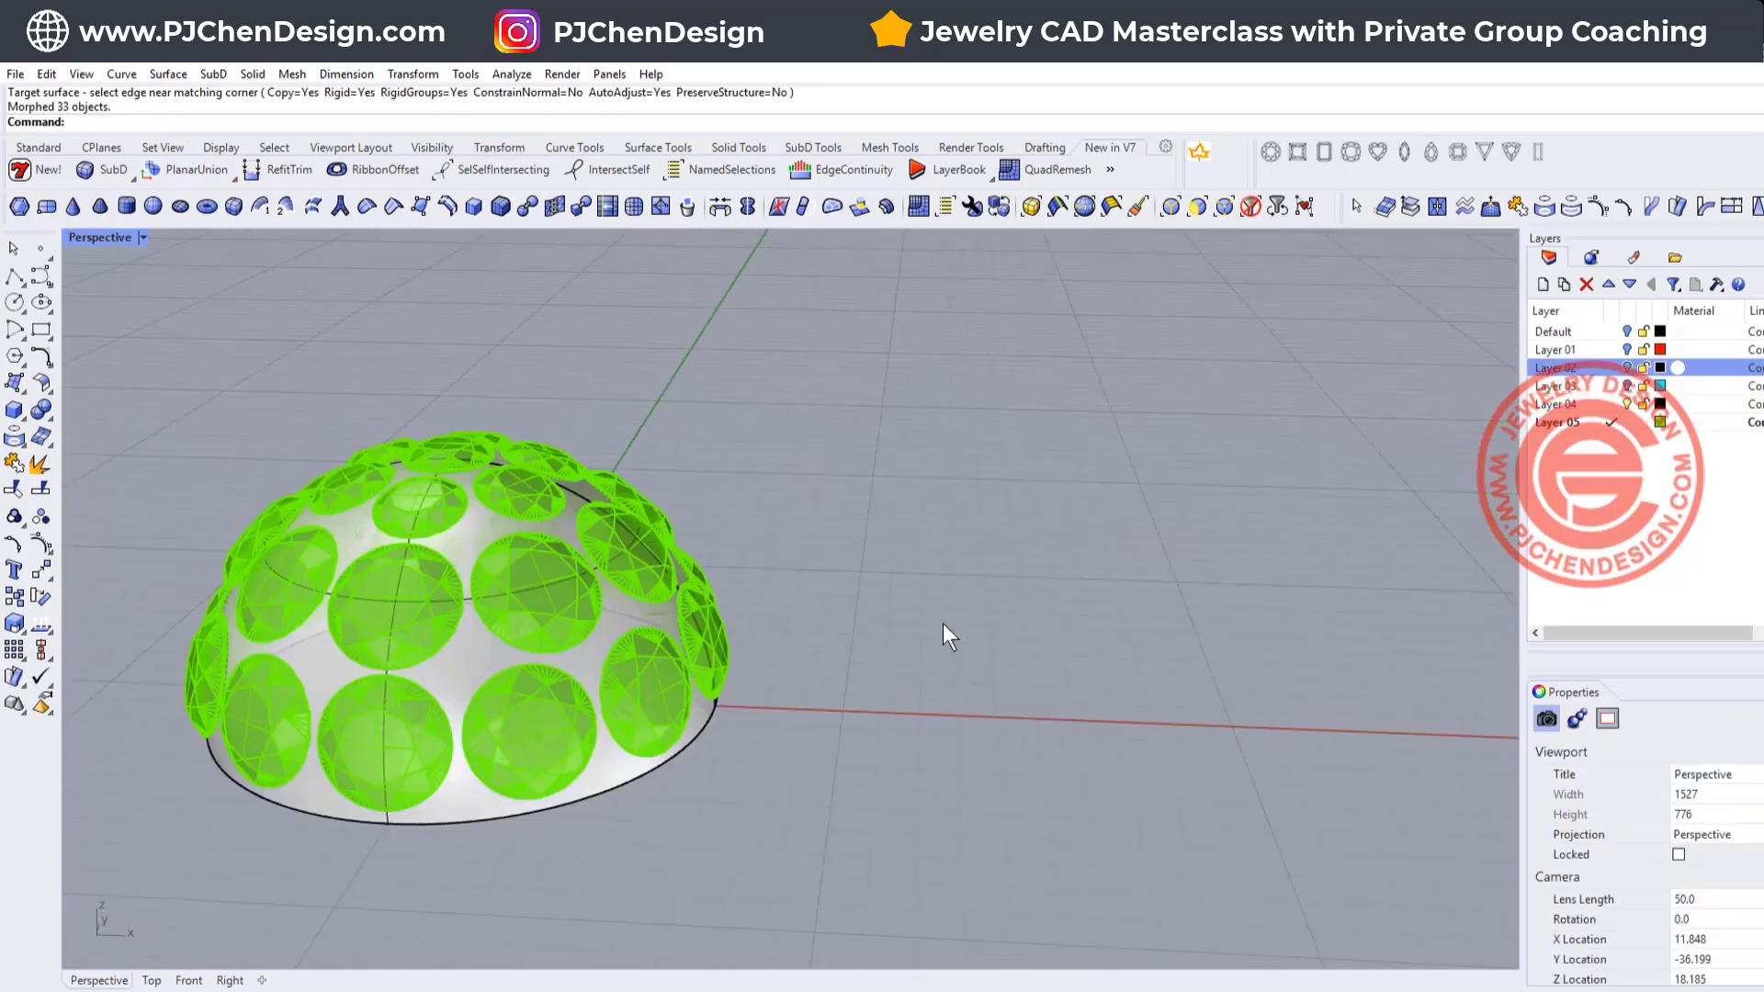
pyautogui.moveTo(944, 630); pyautogui.dragTo(1079, 522, button='right')
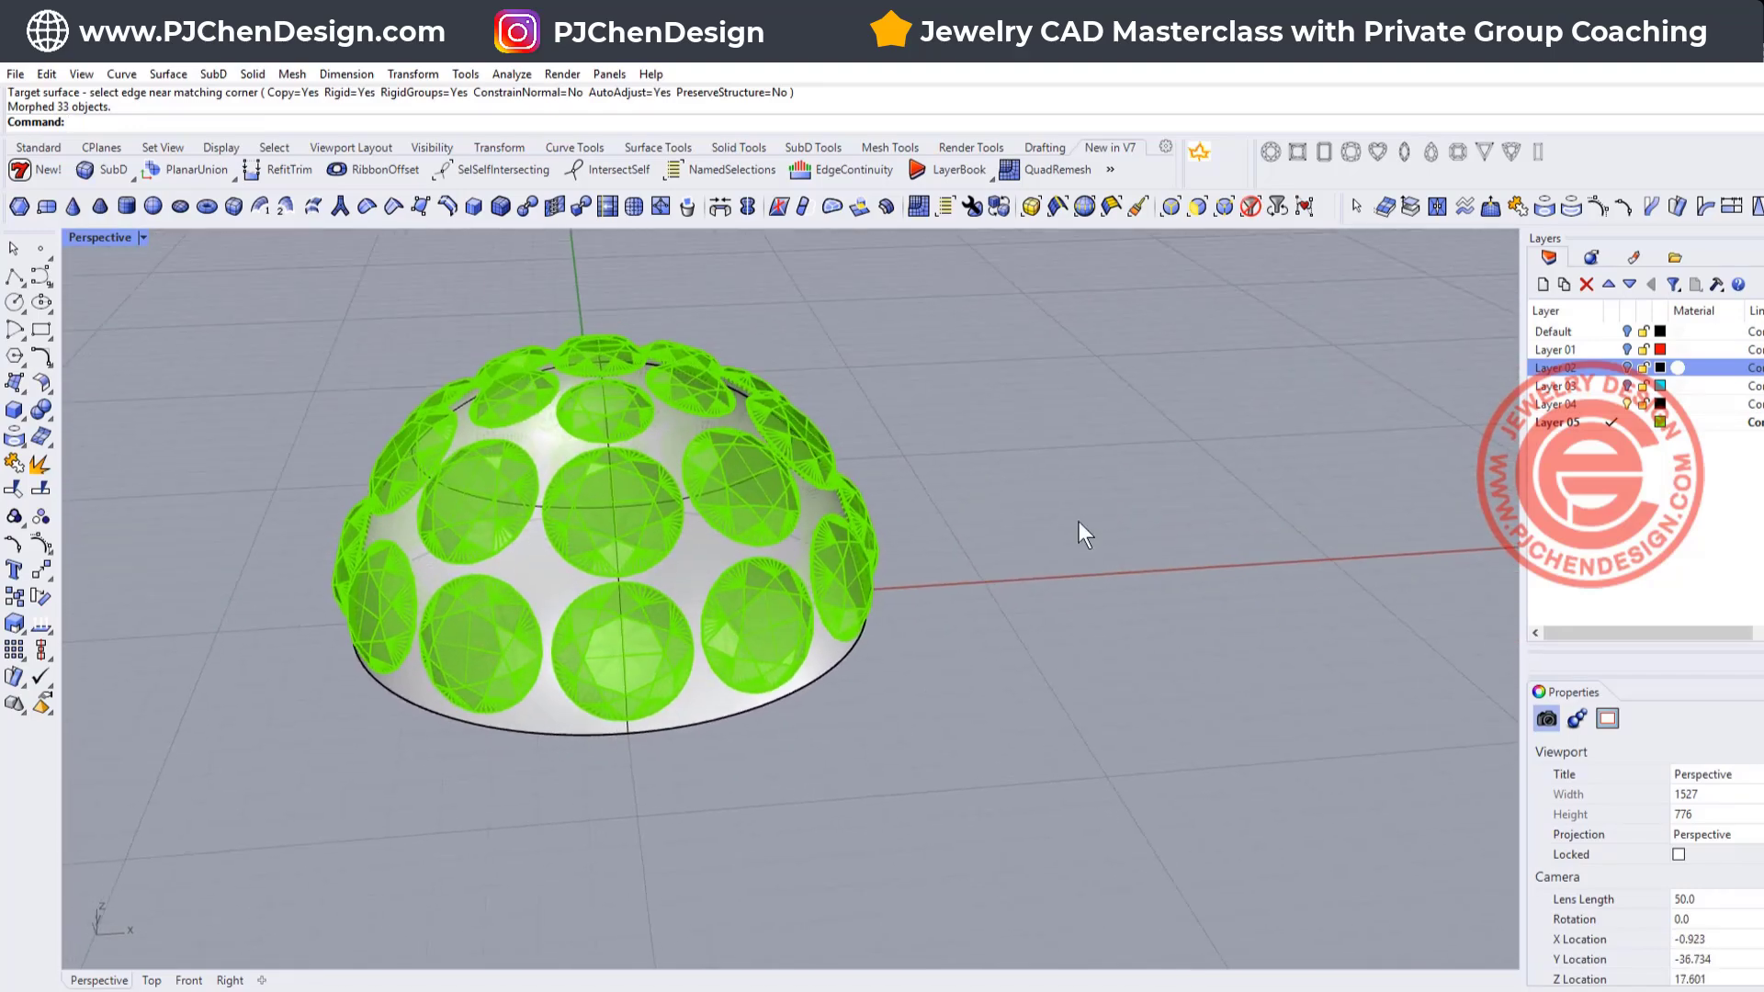
# Delete the green gems from the dome except the single front gem in the lowest row.
pyautogui.doubleClick(86, 240)
pyautogui.click(435, 735)
pyautogui.click(110, 613)
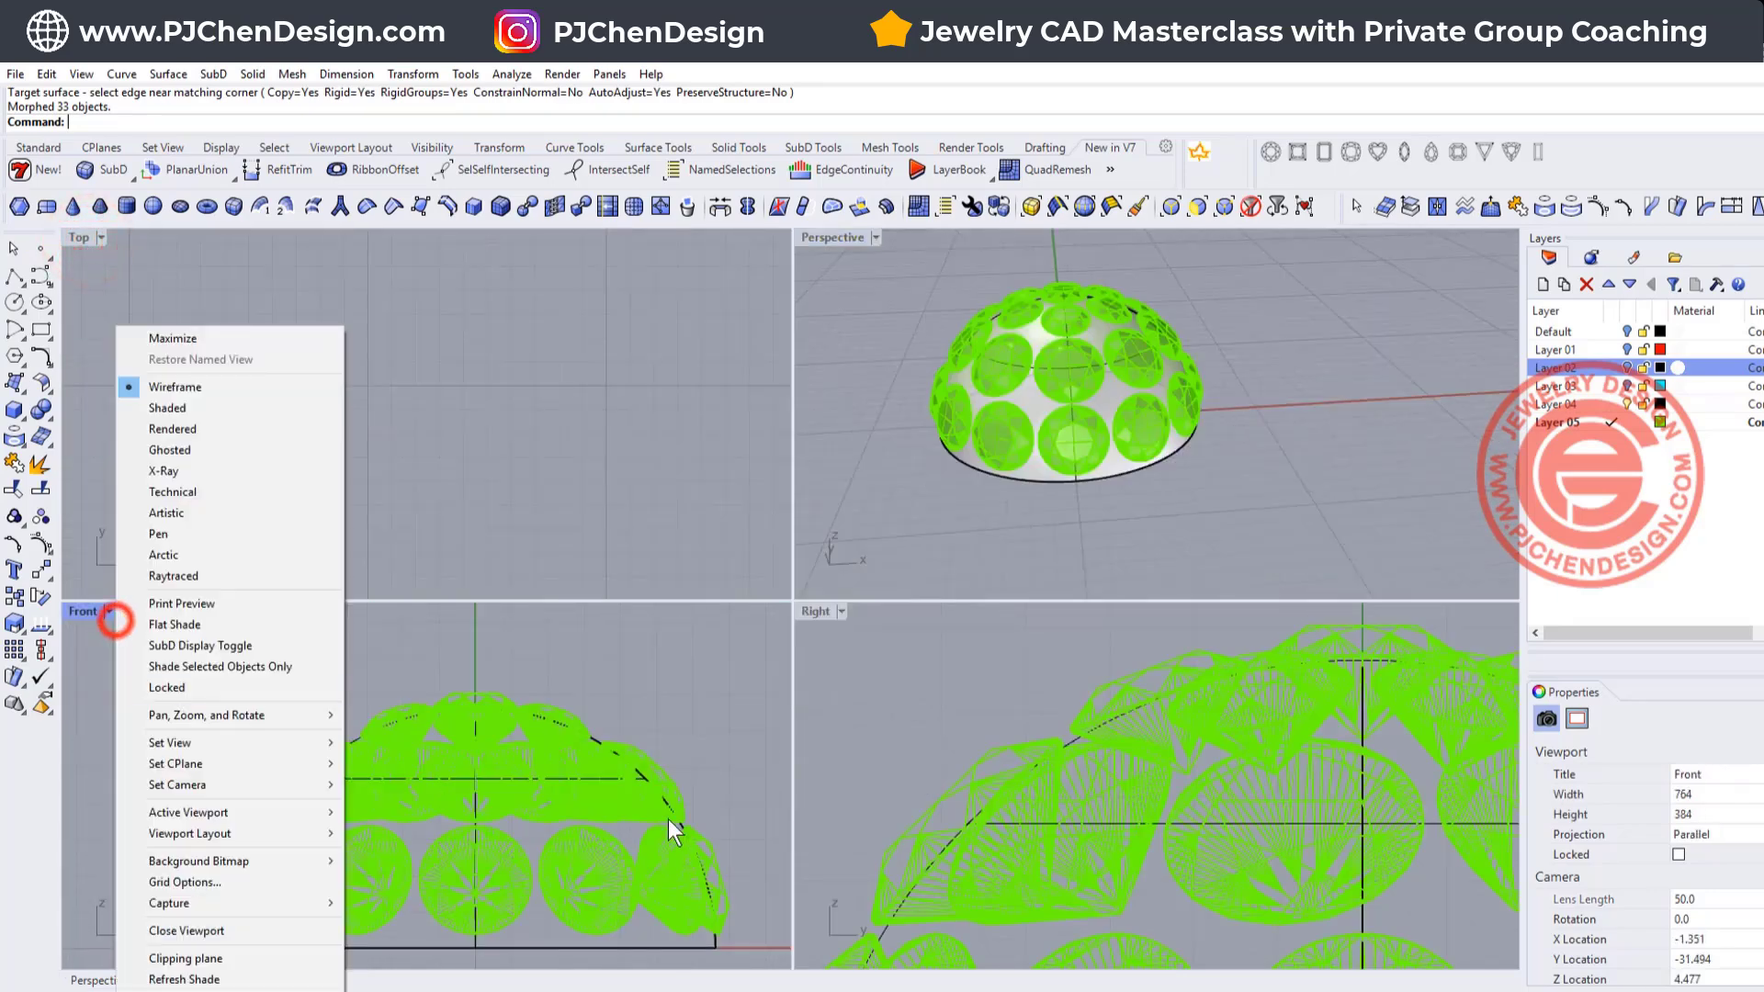
pyautogui.click(677, 708)
pyautogui.moveTo(216, 673); pyautogui.dragTo(717, 834)
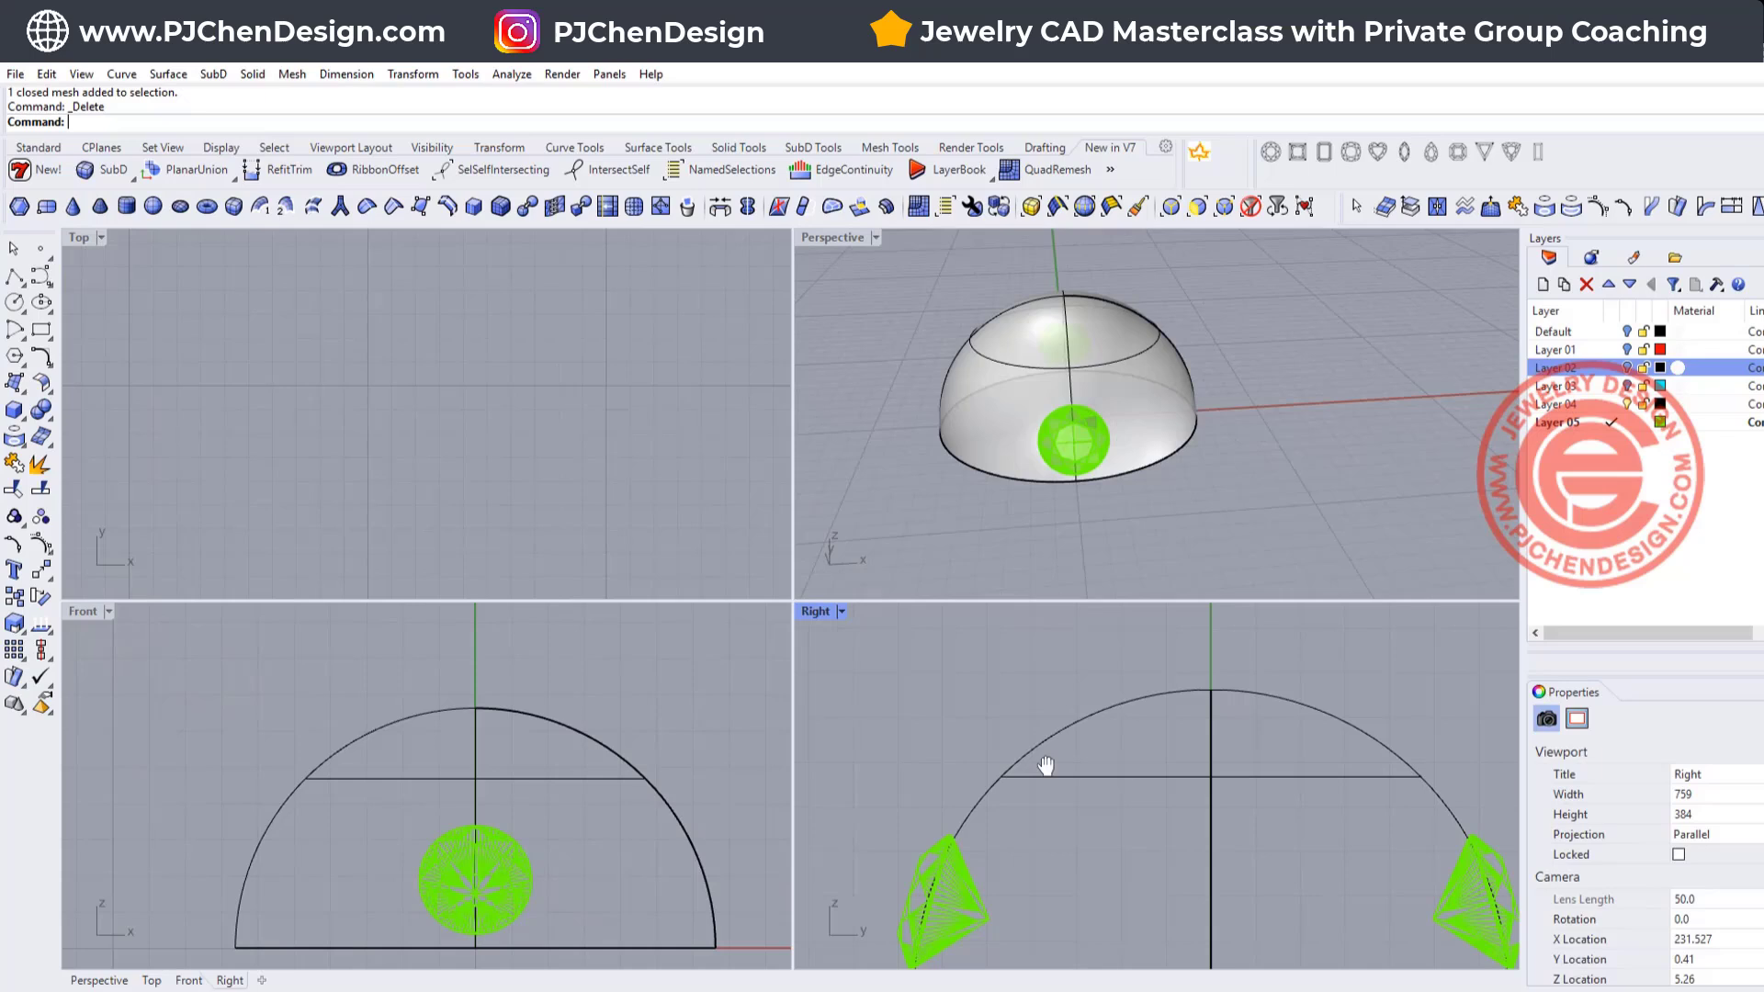
pyautogui.moveTo(1043, 767); pyautogui.dragTo(1107, 701, button='right')
pyautogui.scroll(-4, 1003, 795)
pyautogui.moveTo(1163, 847); pyautogui.dragTo(1026, 871, button='right')
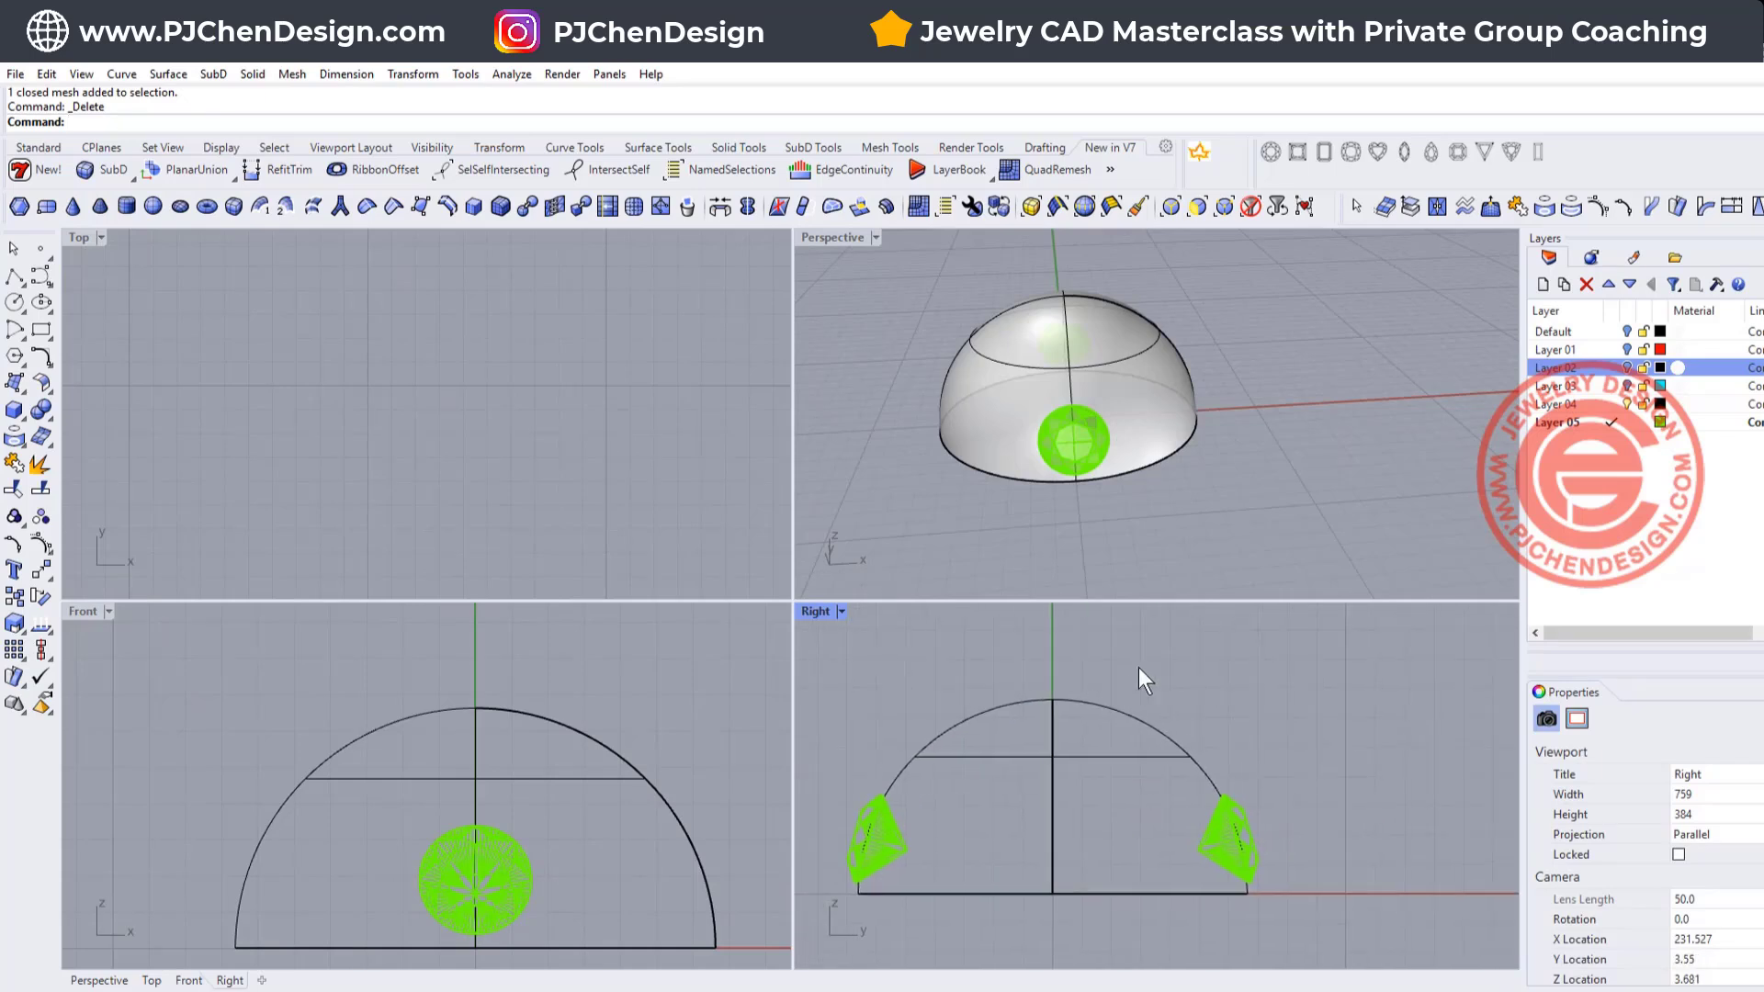
pyautogui.click(1227, 841)
pyautogui.press('Delete')
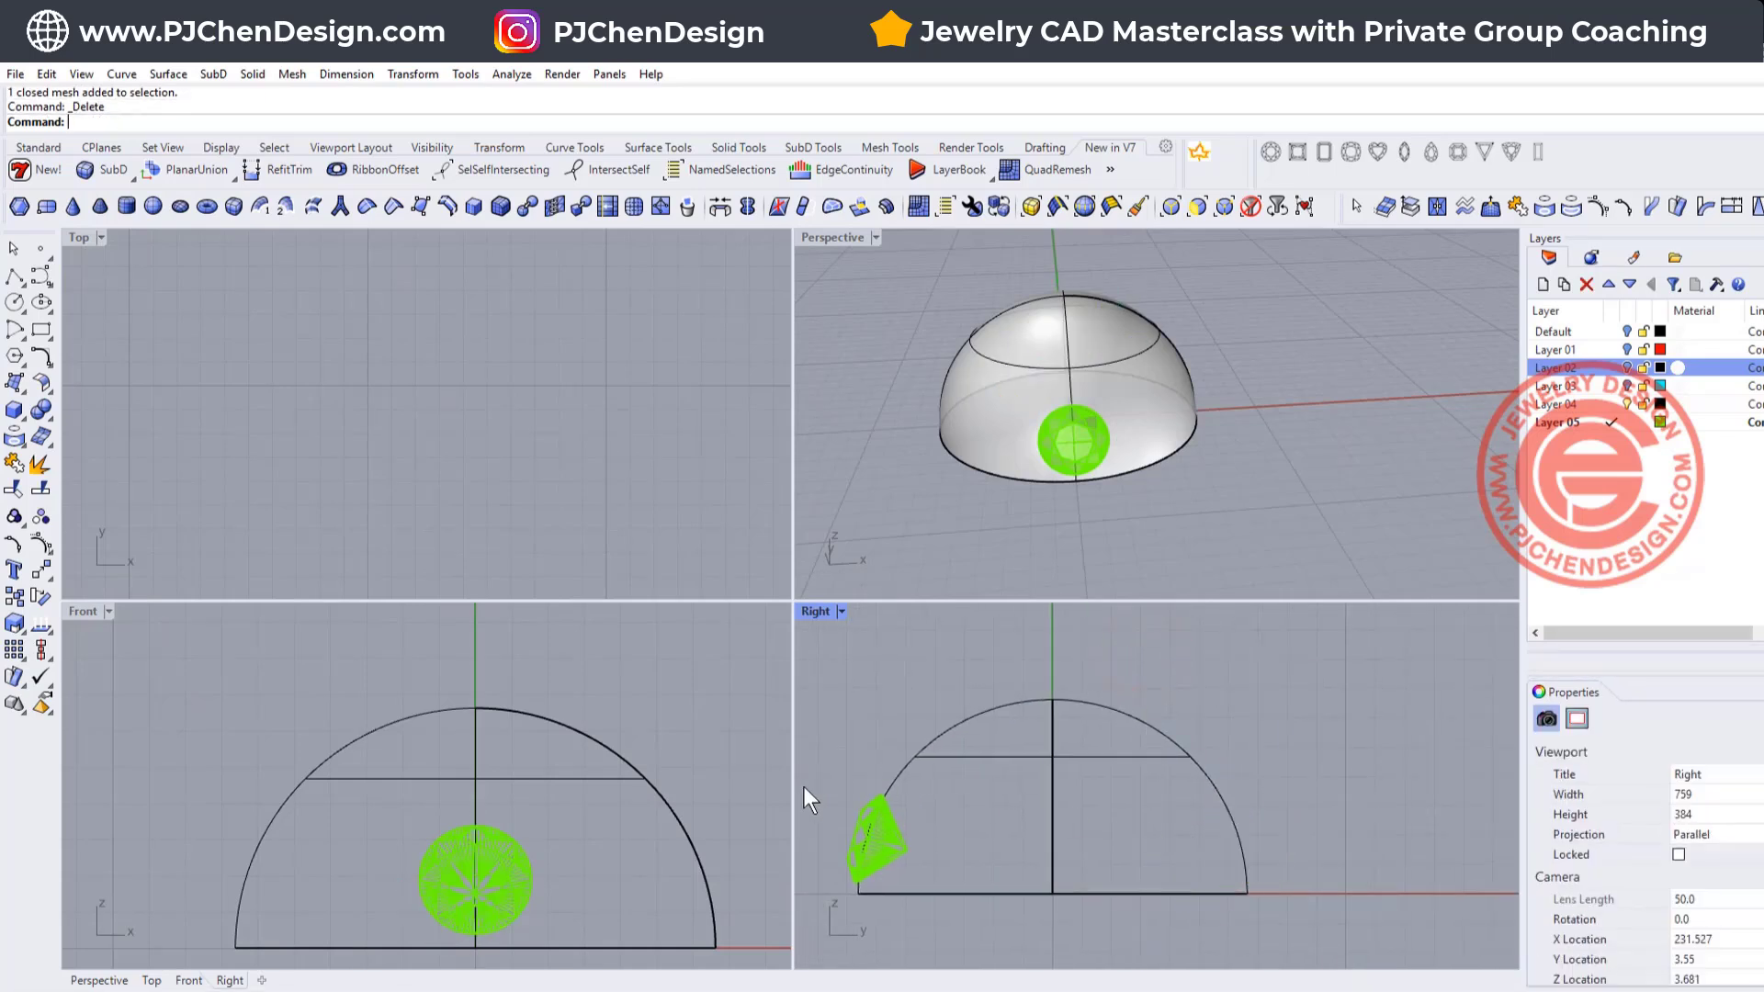
# Duplicate the remaining green gem up the dome profile in the Right view and rotate the copy to follow the curve.
pyautogui.scroll(3, 867, 840)
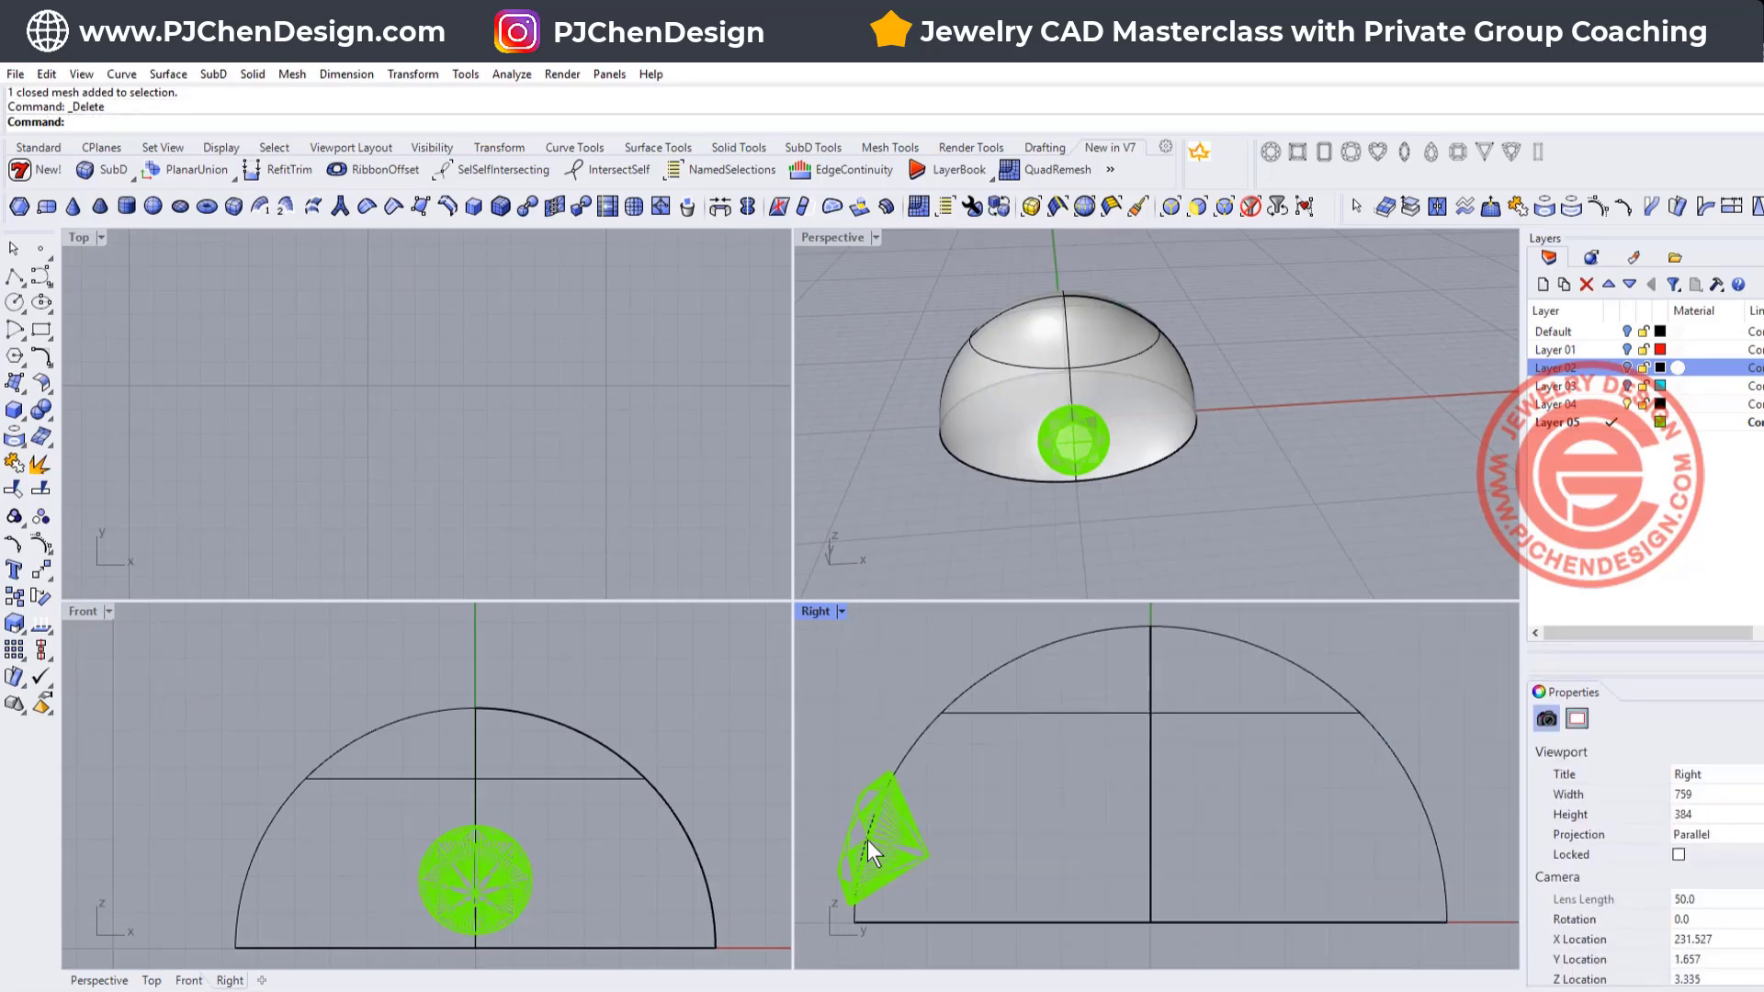
pyautogui.doubleClick(813, 610)
pyautogui.moveTo(813, 610); pyautogui.dragTo(602, 615, button='right')
pyautogui.click(445, 718)
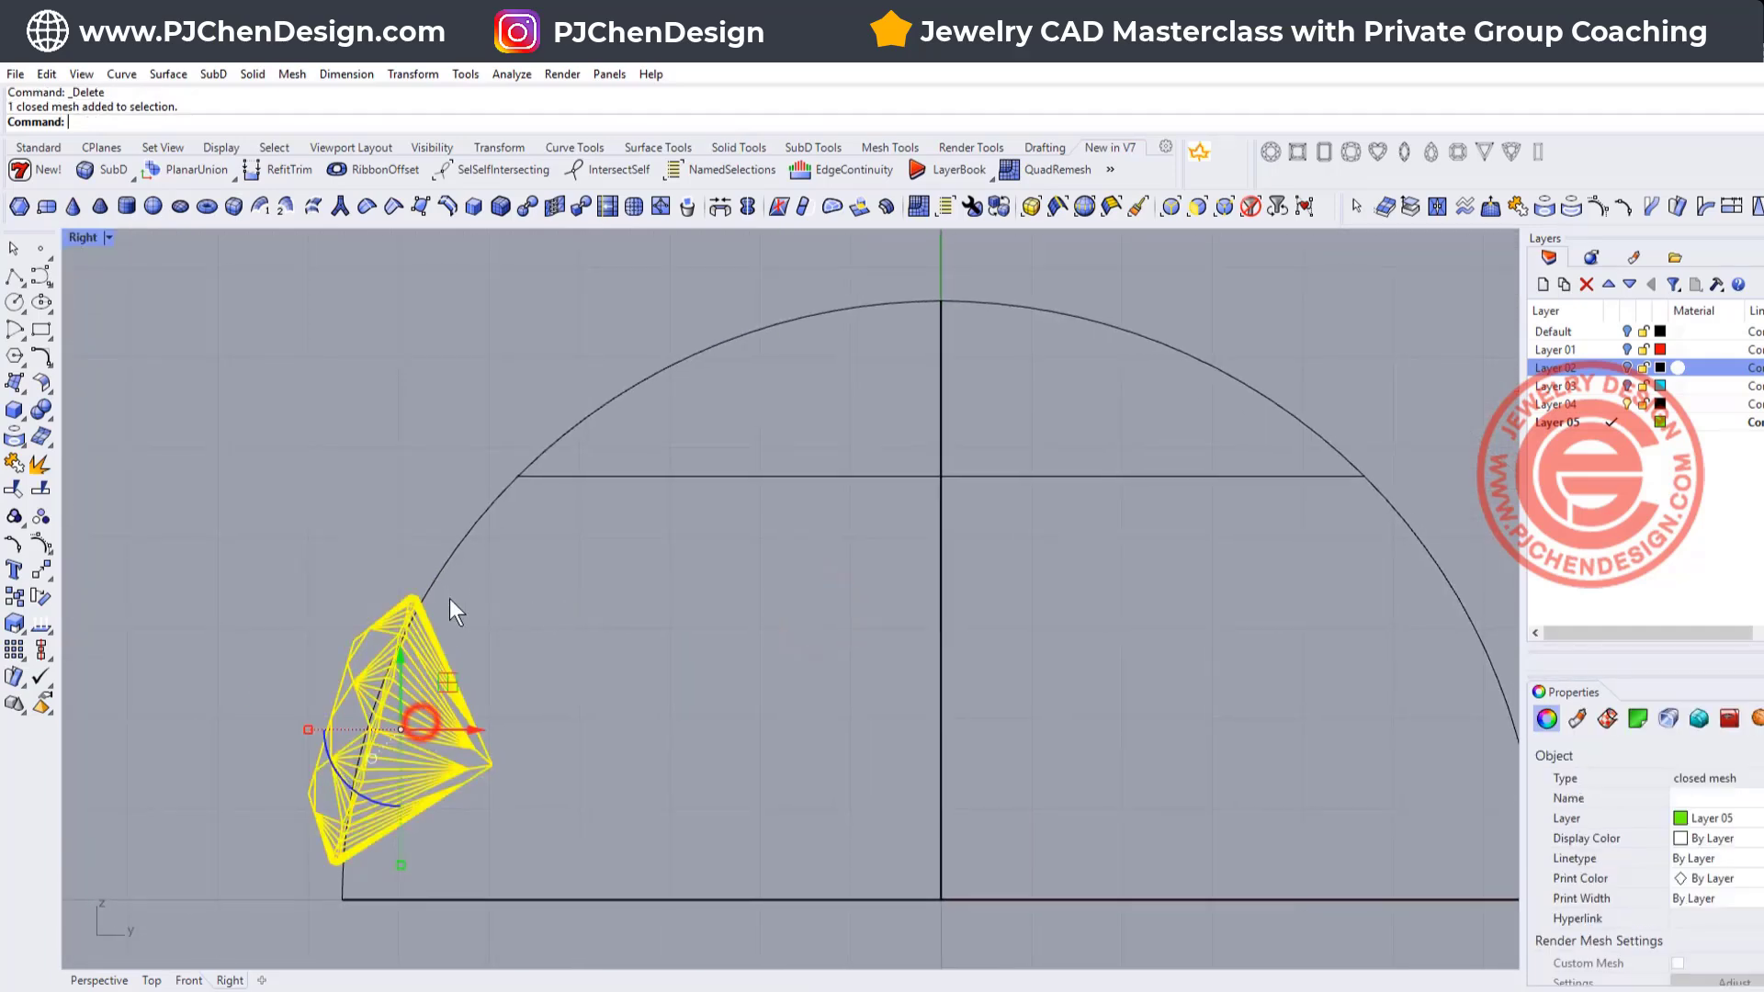
pyautogui.moveTo(443, 679); pyautogui.dragTo(543, 405)
pyautogui.press('alt')
pyautogui.moveTo(432, 498); pyautogui.dragTo(621, 469)
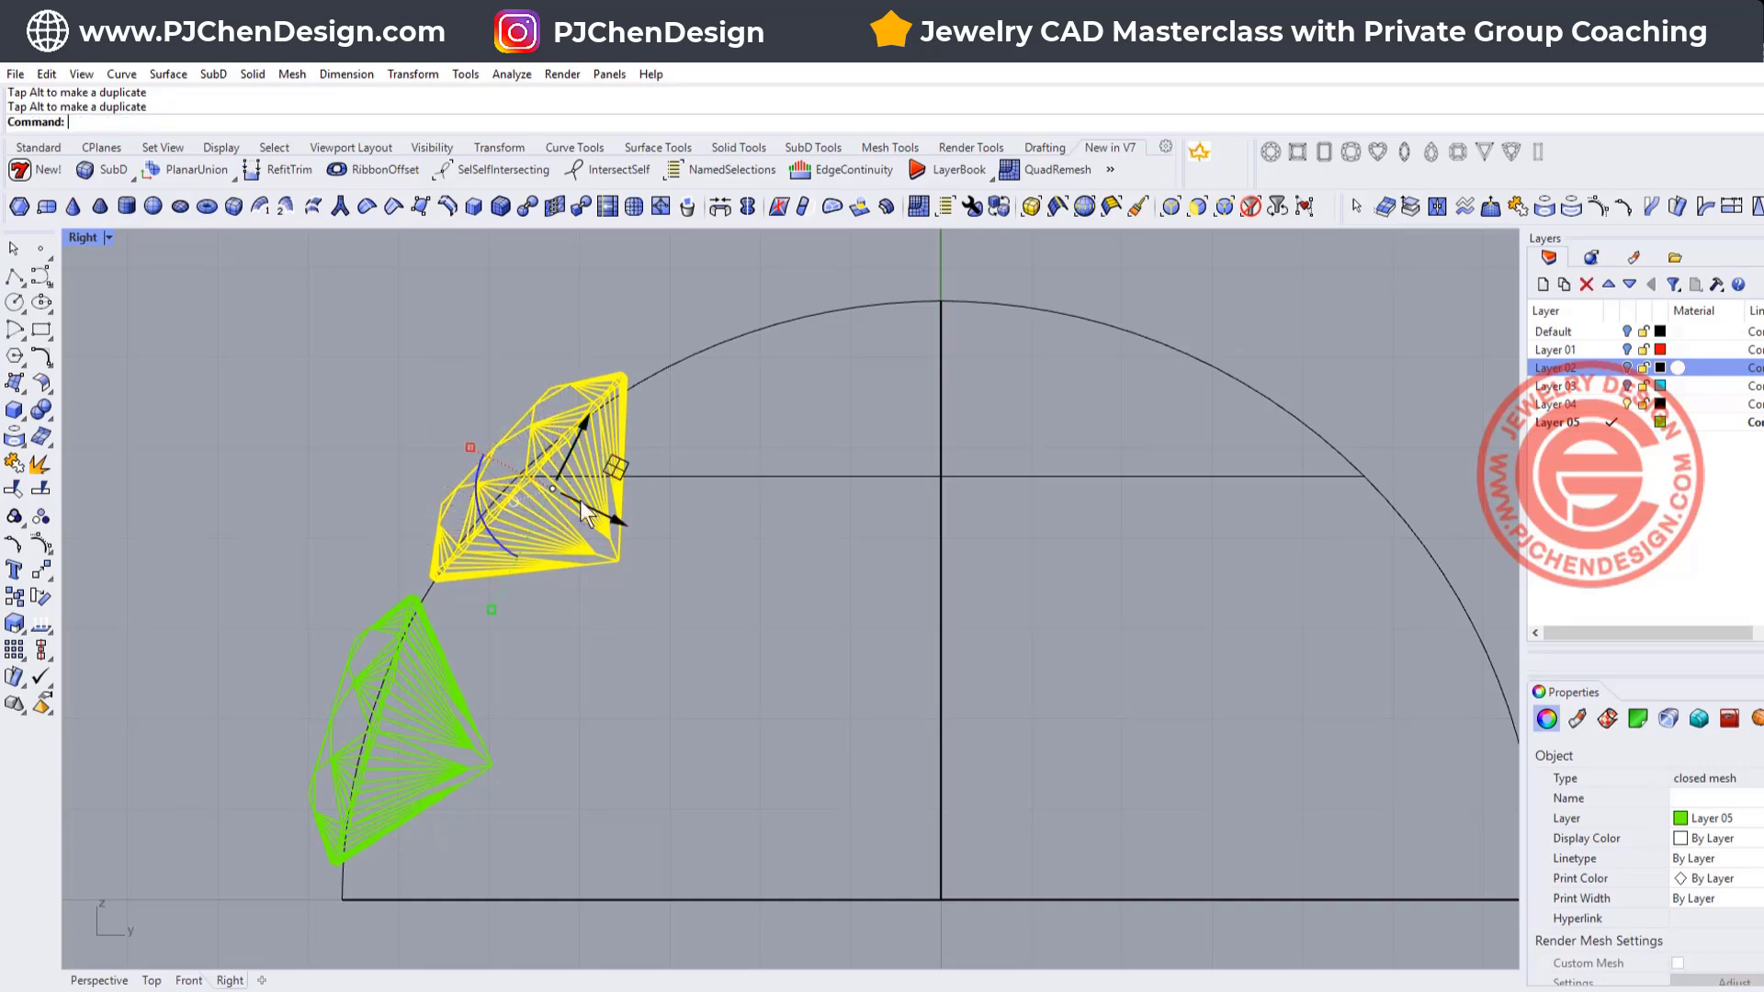
pyautogui.moveTo(498, 538); pyautogui.dragTo(493, 537)
# Duplicate the second gem toward the dome's apex, then rotate and reposition the copy to sit on the profile curve.
pyautogui.moveTo(713, 499); pyautogui.dragTo(612, 615, button='right')
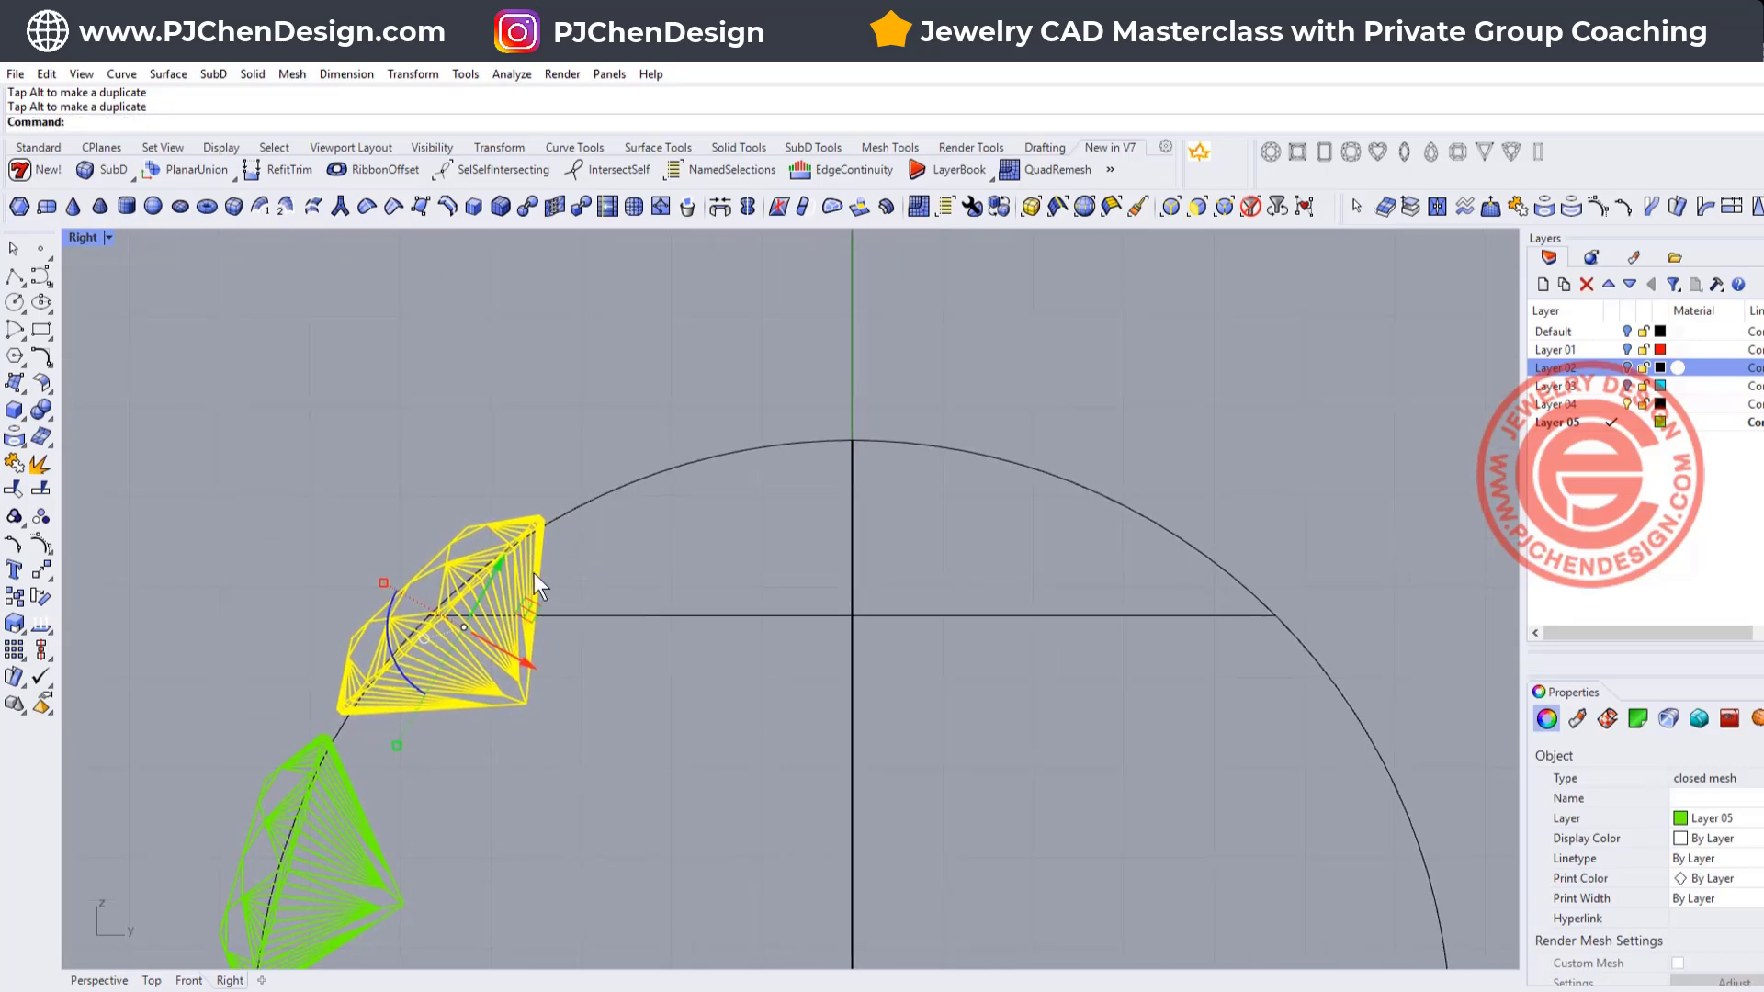
pyautogui.moveTo(528, 617); pyautogui.dragTo(751, 418)
pyautogui.press('alt')
pyautogui.moveTo(625, 477); pyautogui.dragTo(622, 423)
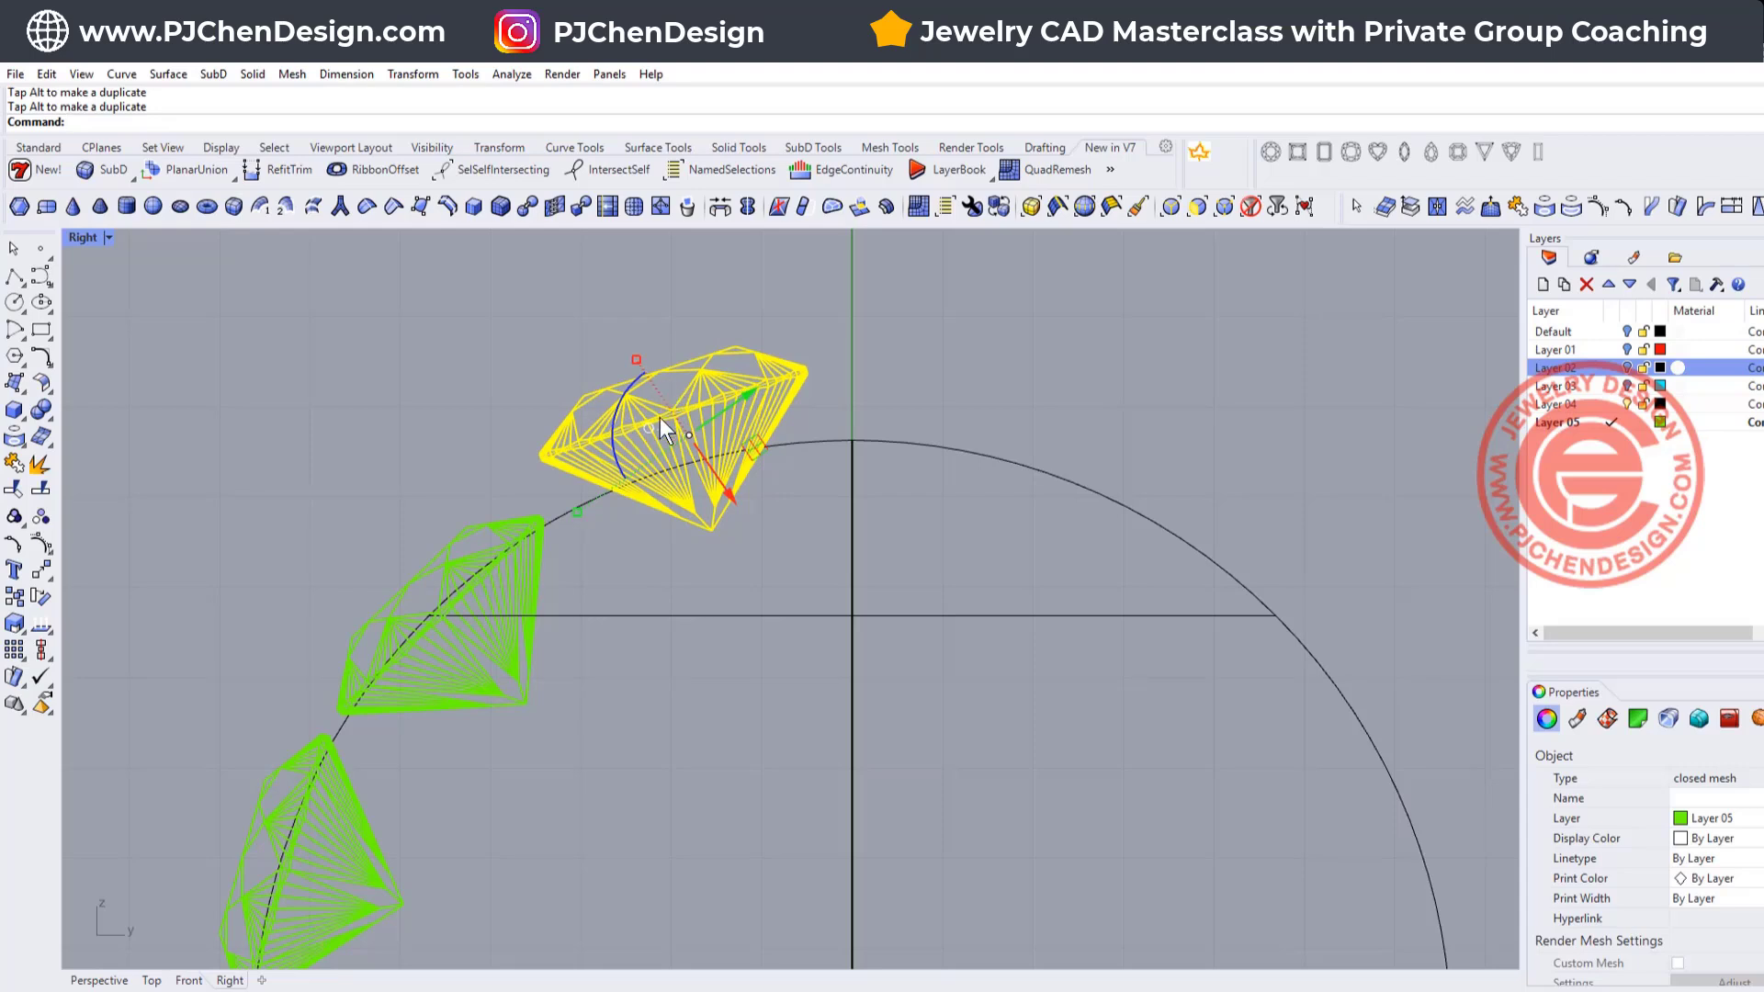
pyautogui.moveTo(751, 450); pyautogui.dragTo(767, 511)
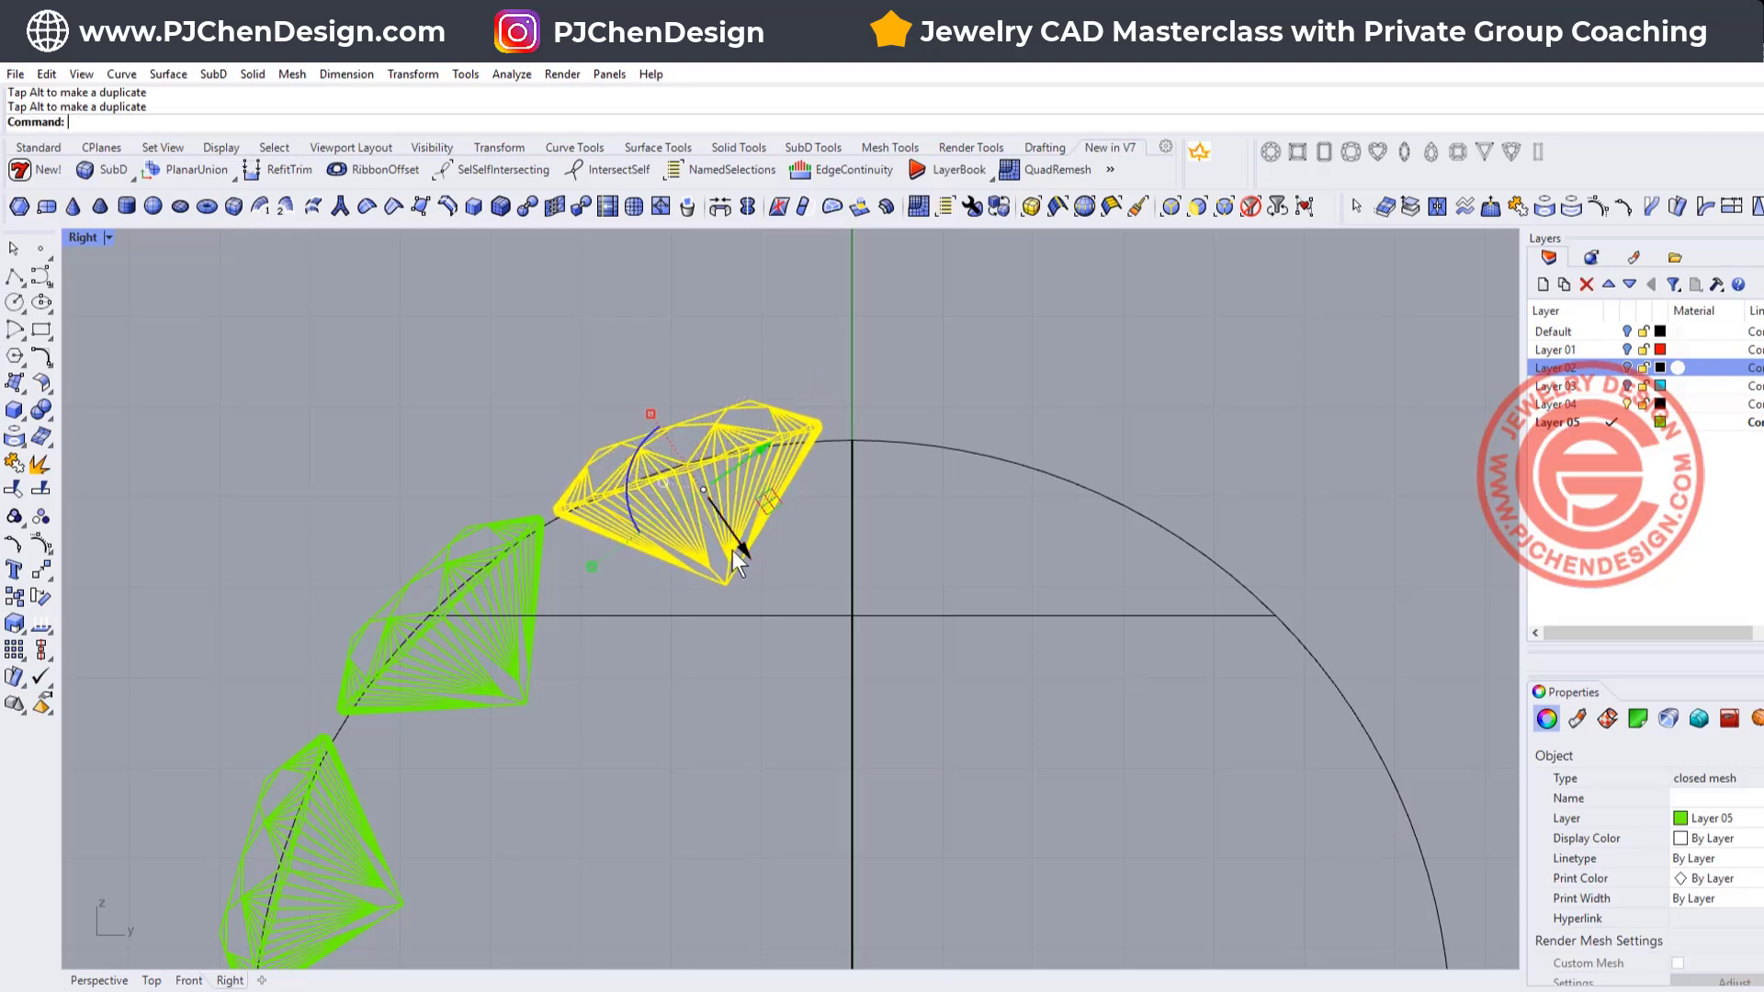
pyautogui.moveTo(620, 489); pyautogui.dragTo(616, 481)
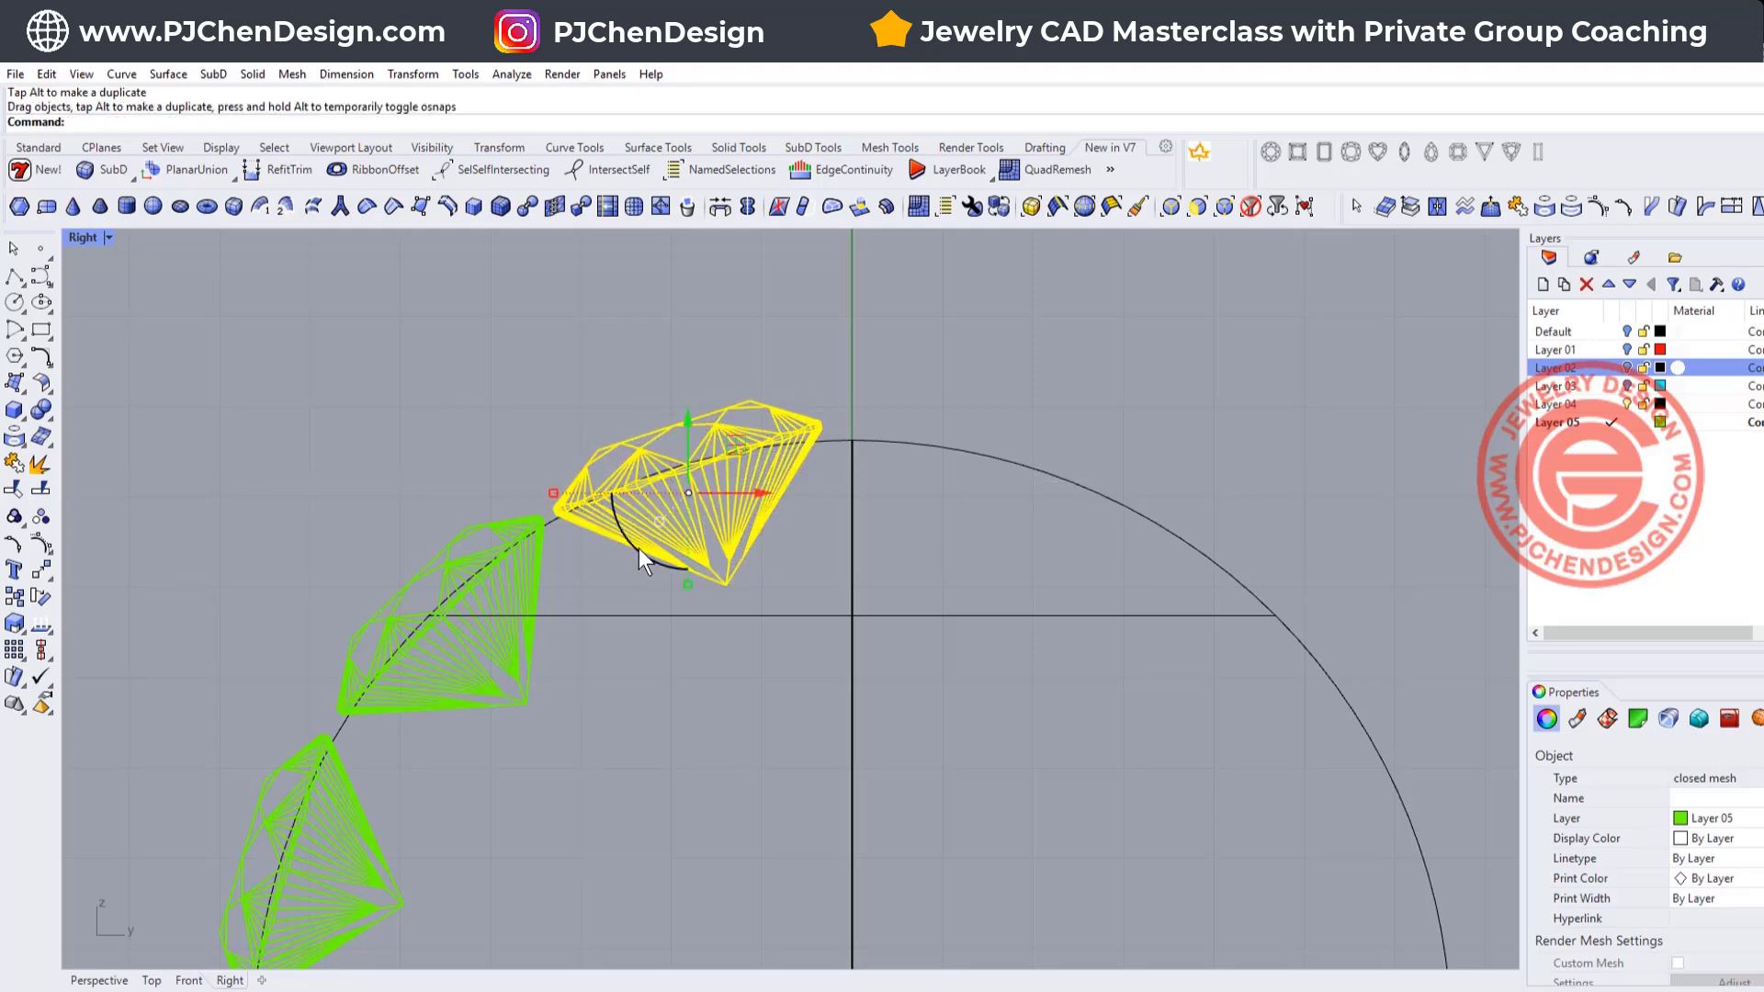
pyautogui.moveTo(638, 548); pyautogui.dragTo(632, 553)
pyautogui.click(629, 680)
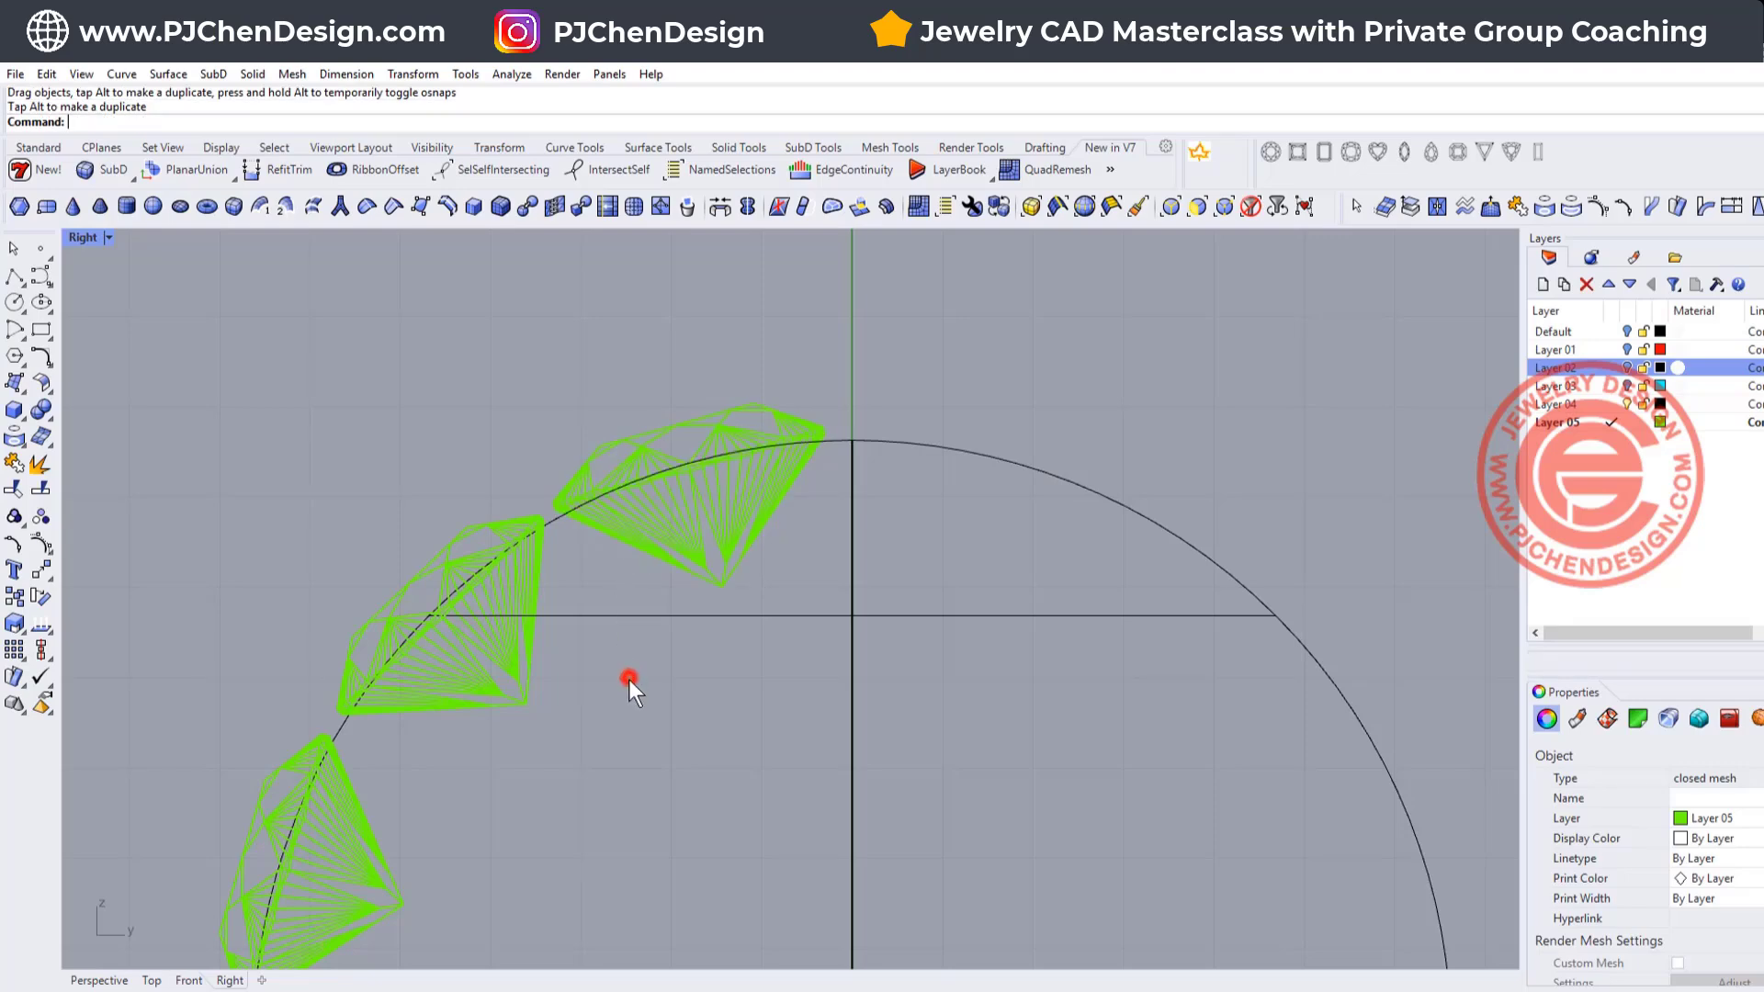
# Align the three green gems to the dome's centre line in the Front view using vertical centre alignment at 0.
pyautogui.scroll(-3, 628, 679)
pyautogui.doubleClick(81, 237)
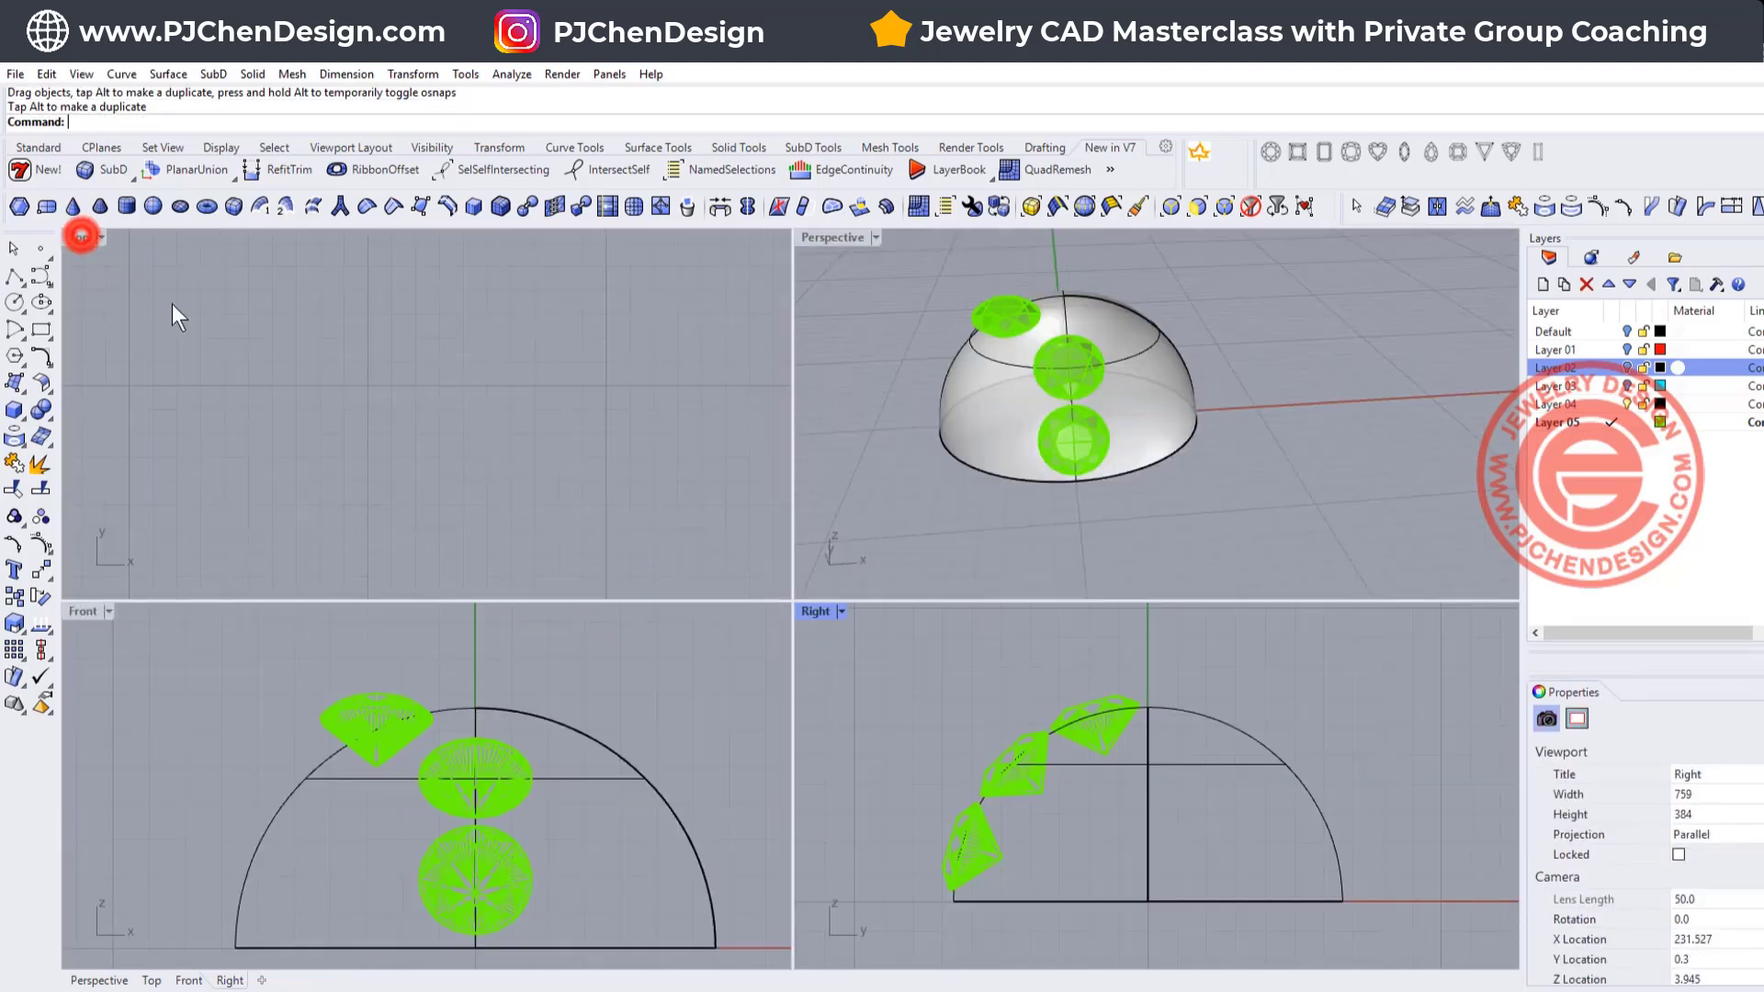
pyautogui.click(81, 237)
pyautogui.scroll(2, 352, 454)
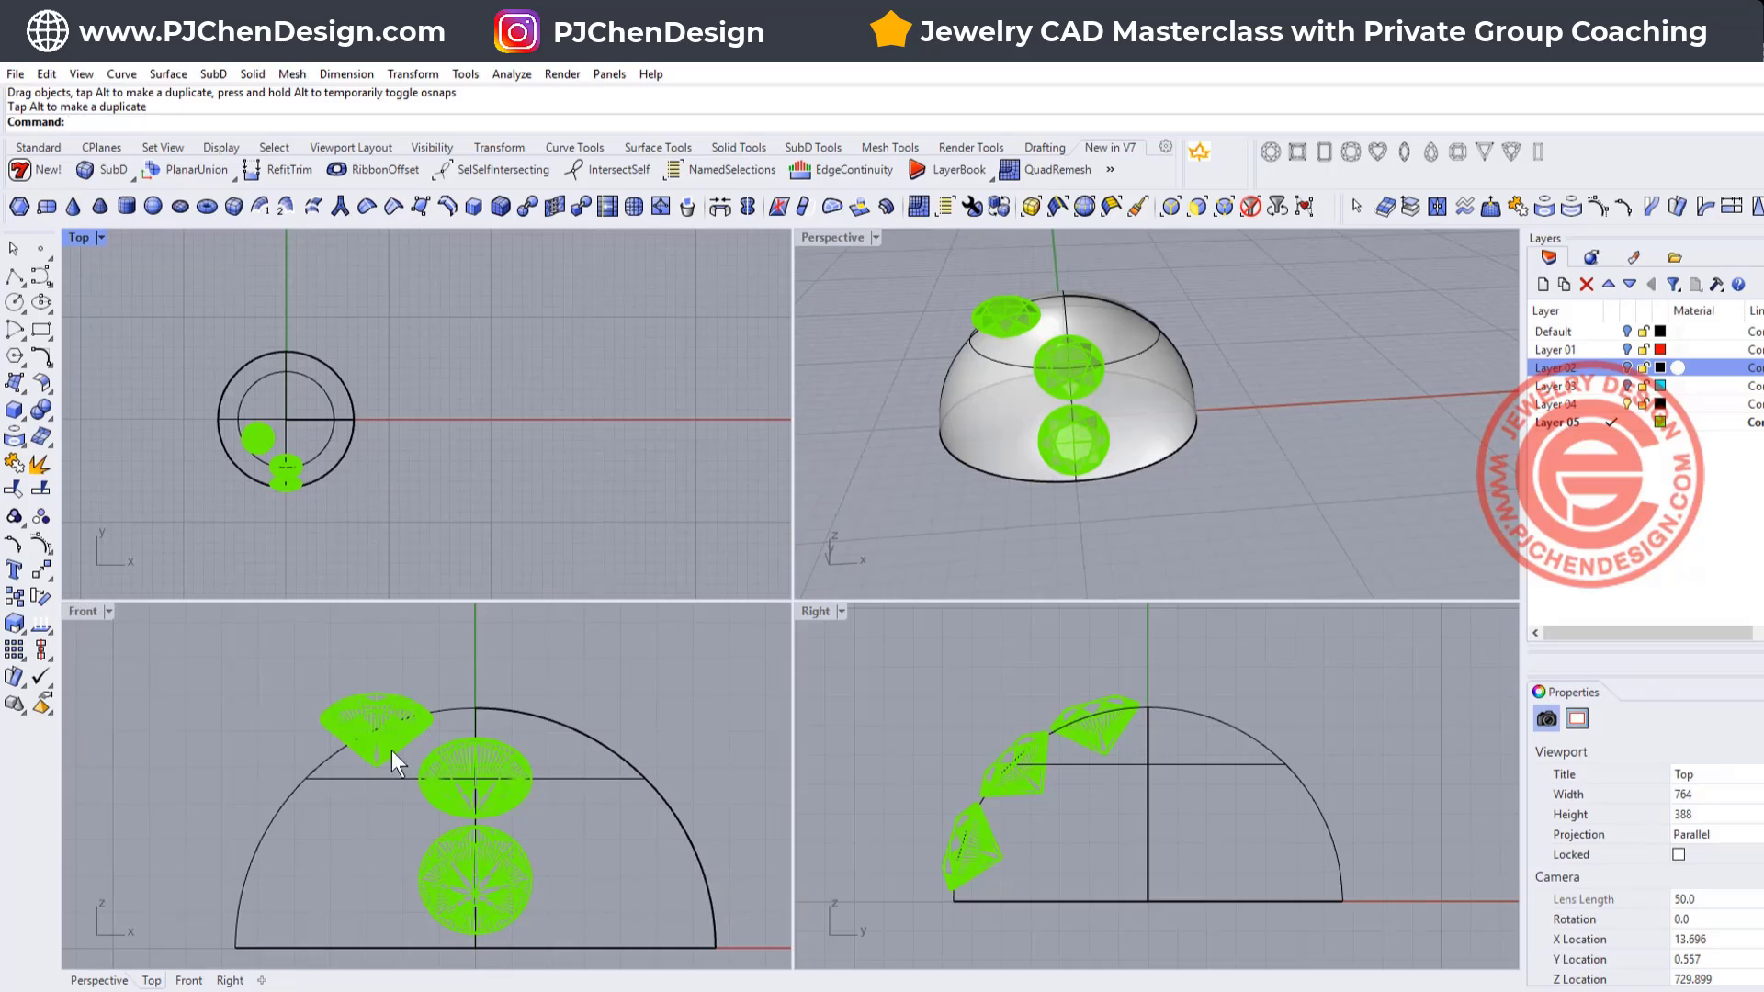
pyautogui.moveTo(264, 669); pyautogui.dragTo(570, 955)
pyautogui.click(43, 652)
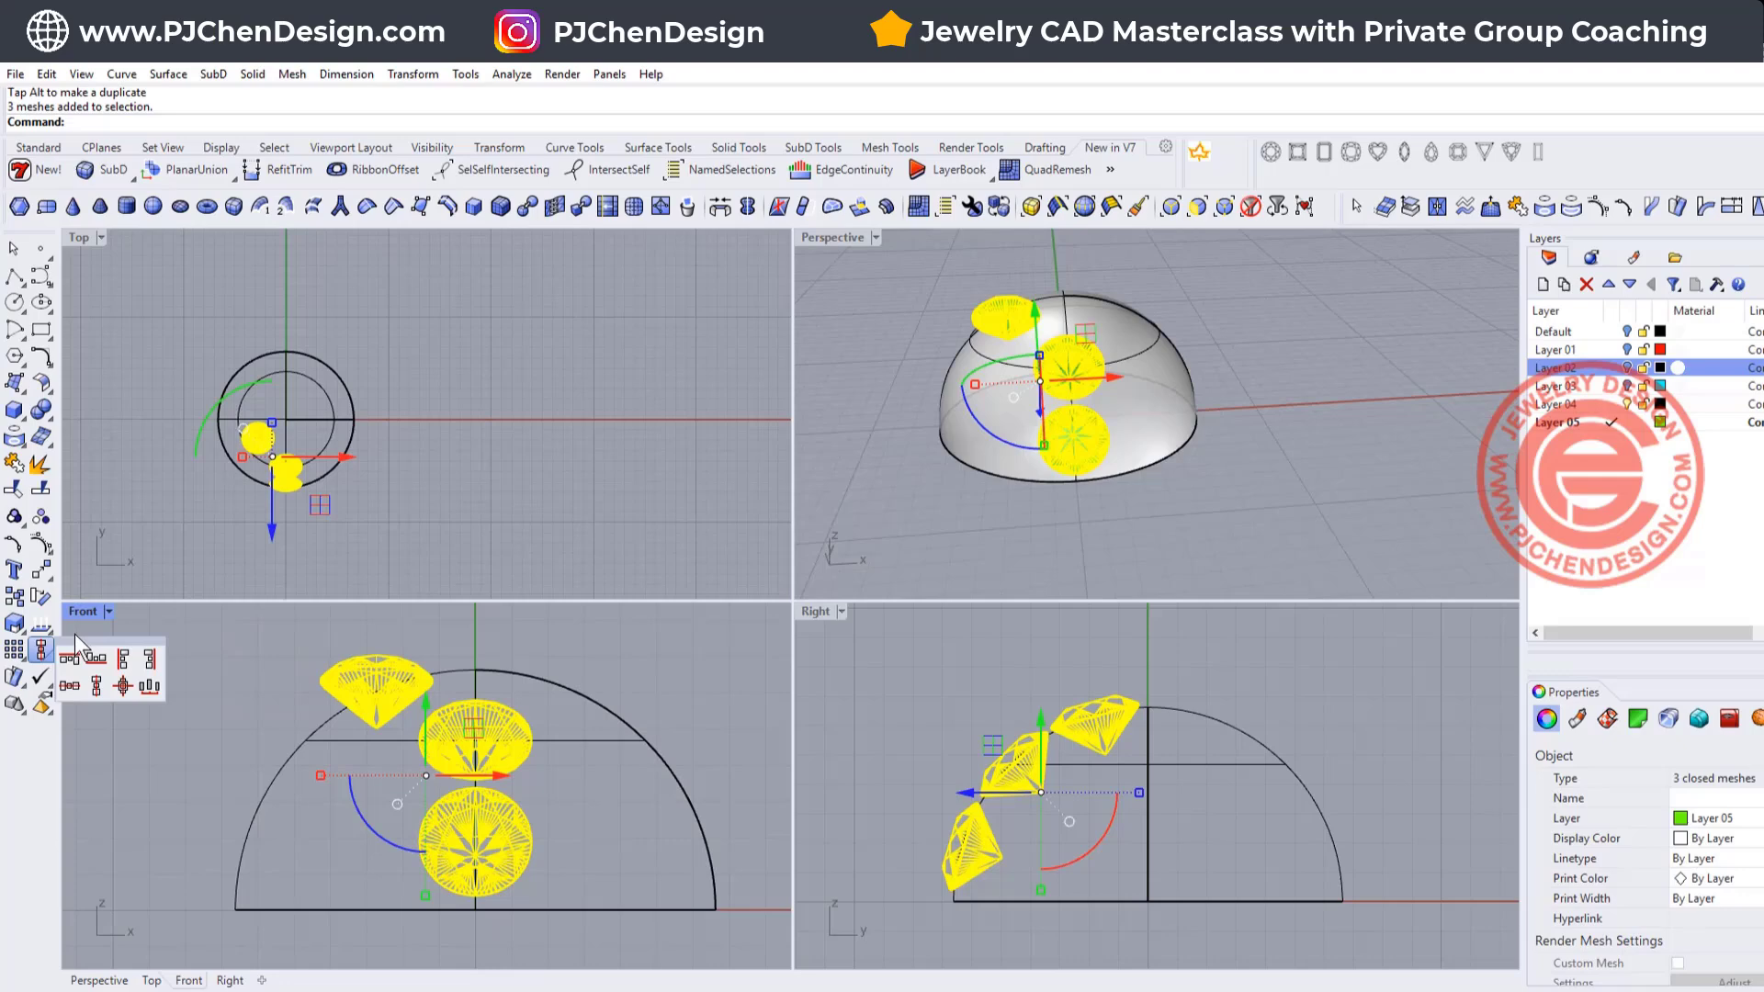
pyautogui.click(95, 687)
pyautogui.click(475, 739)
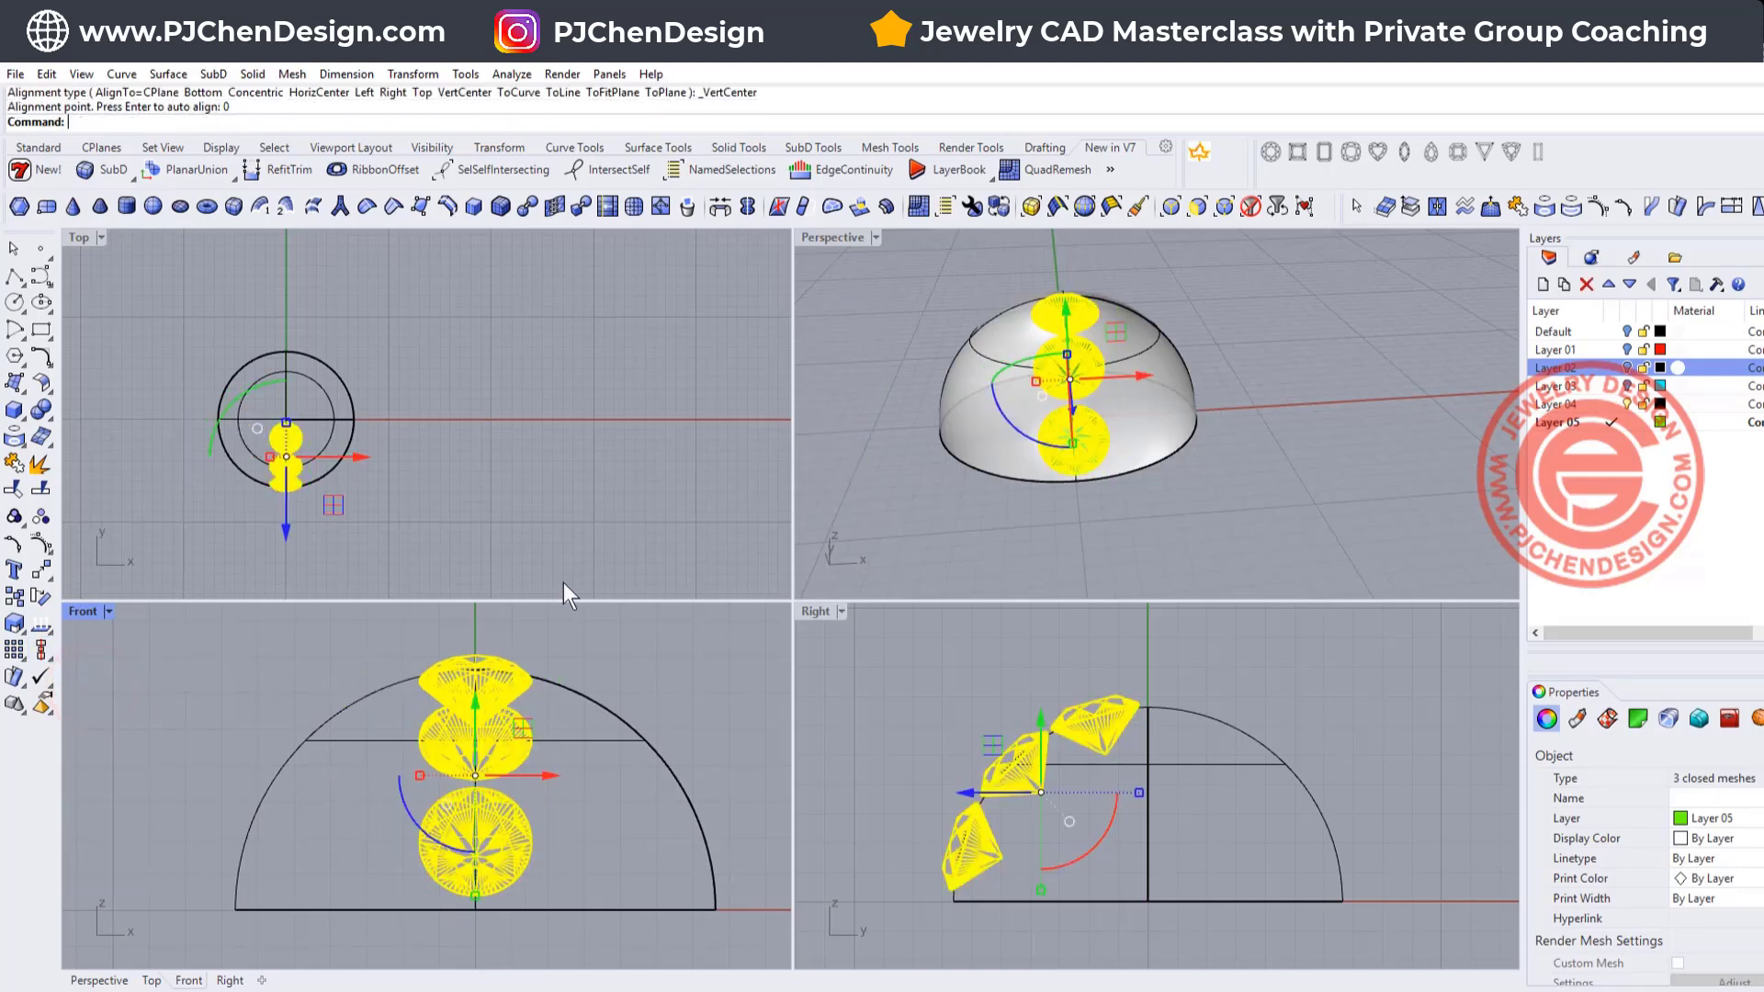
# Examine the gaps between the three aligned gems on the dome in the Perspective and Top views.
pyautogui.click(603, 464)
pyautogui.moveTo(1038, 373); pyautogui.dragTo(1137, 383, button='right')
pyautogui.scroll(4, 1149, 392)
pyautogui.scroll(1, 1110, 358)
pyautogui.keyDown('shift'); pyautogui.moveTo(1104, 324); pyautogui.dragTo(1110, 409, button='right'); pyautogui.keyUp('shift')
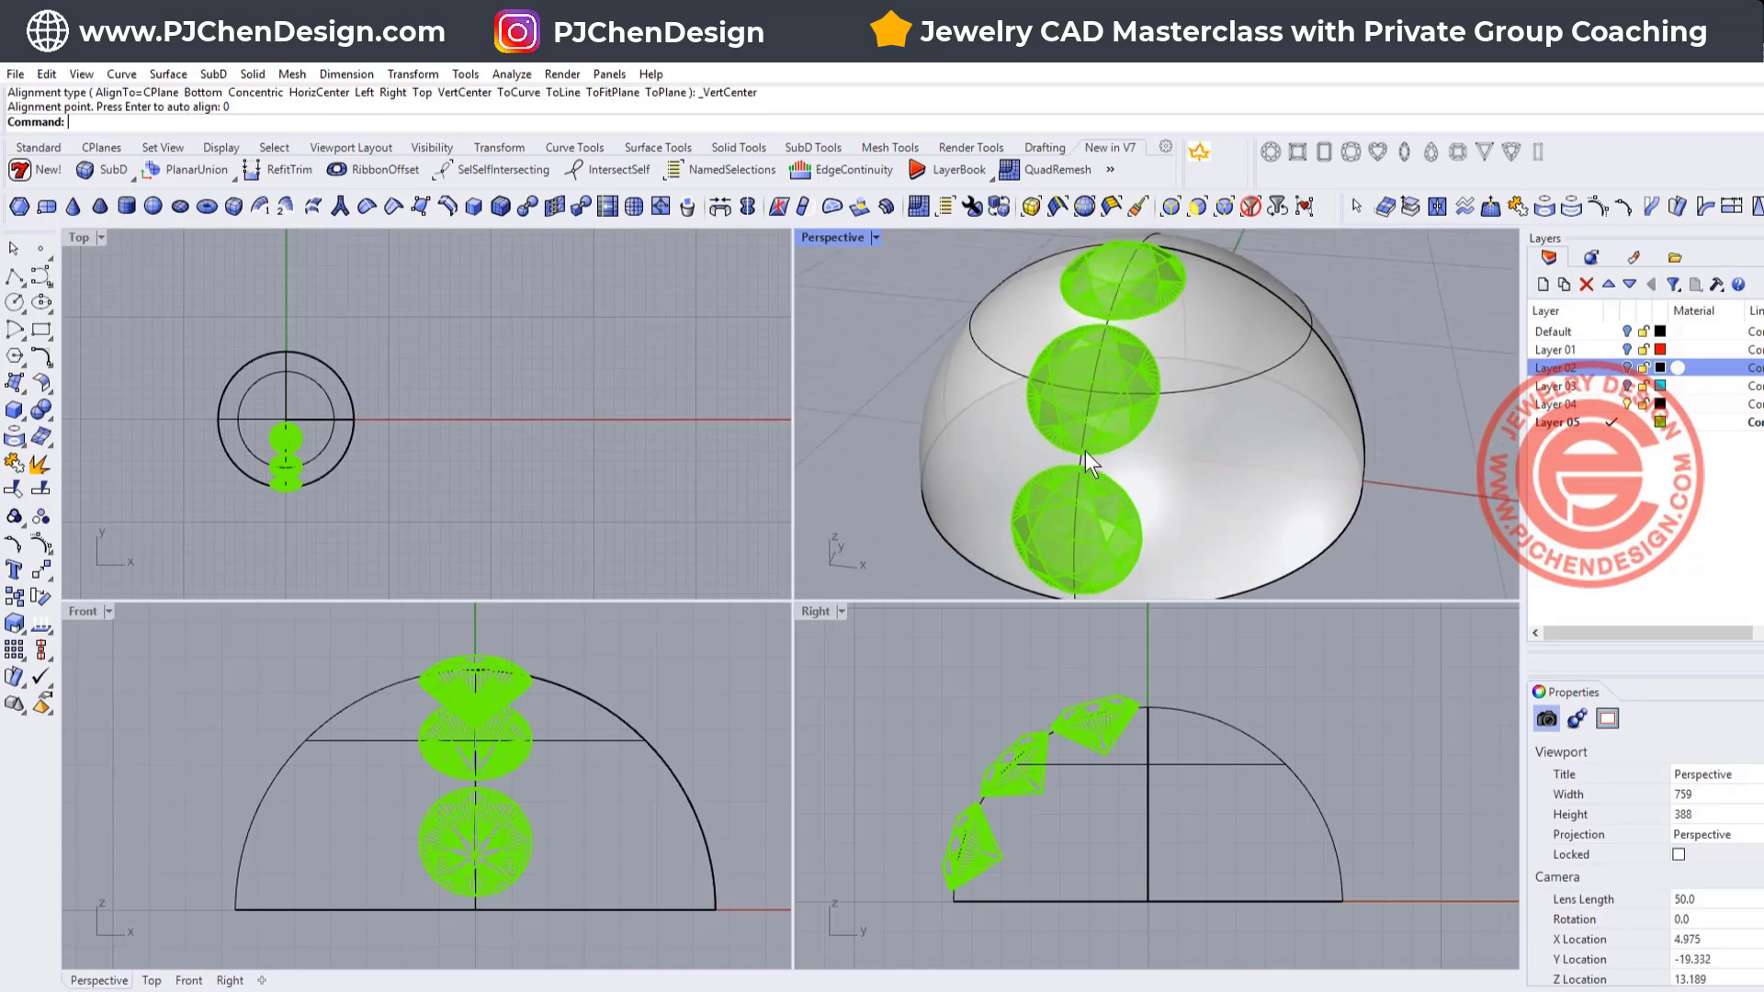
pyautogui.doubleClick(846, 235)
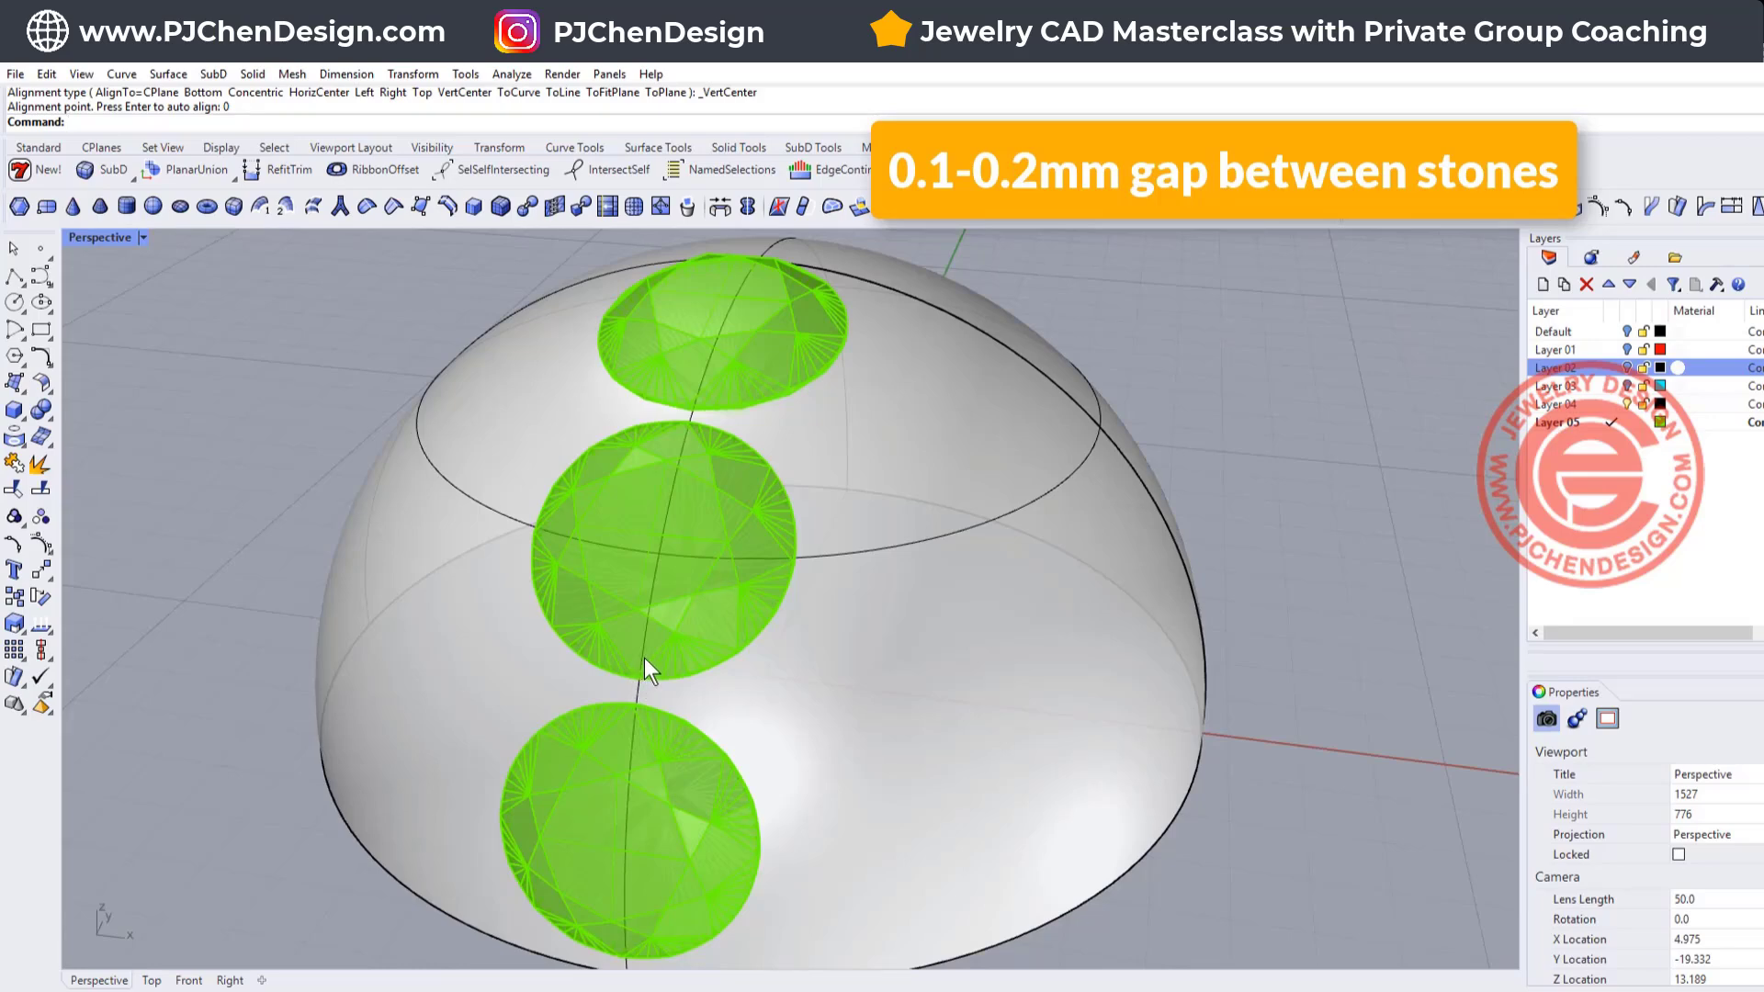
pyautogui.doubleClick(105, 238)
pyautogui.click(108, 240)
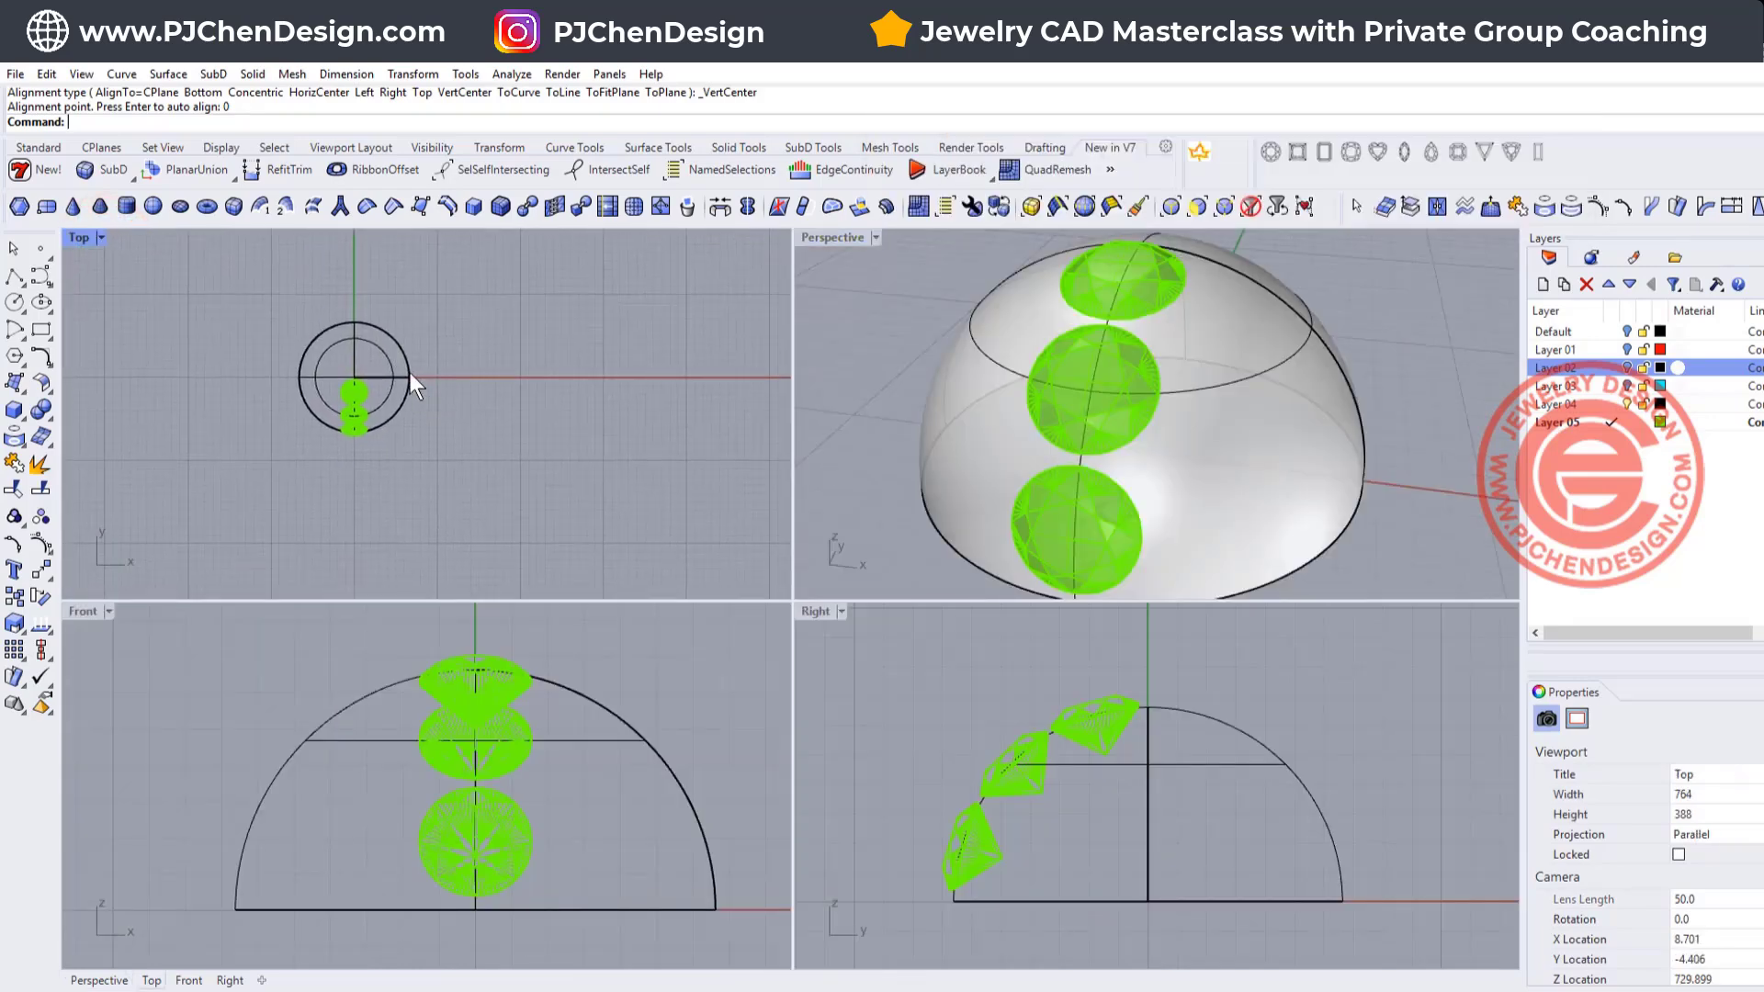
pyautogui.scroll(2, 385, 404)
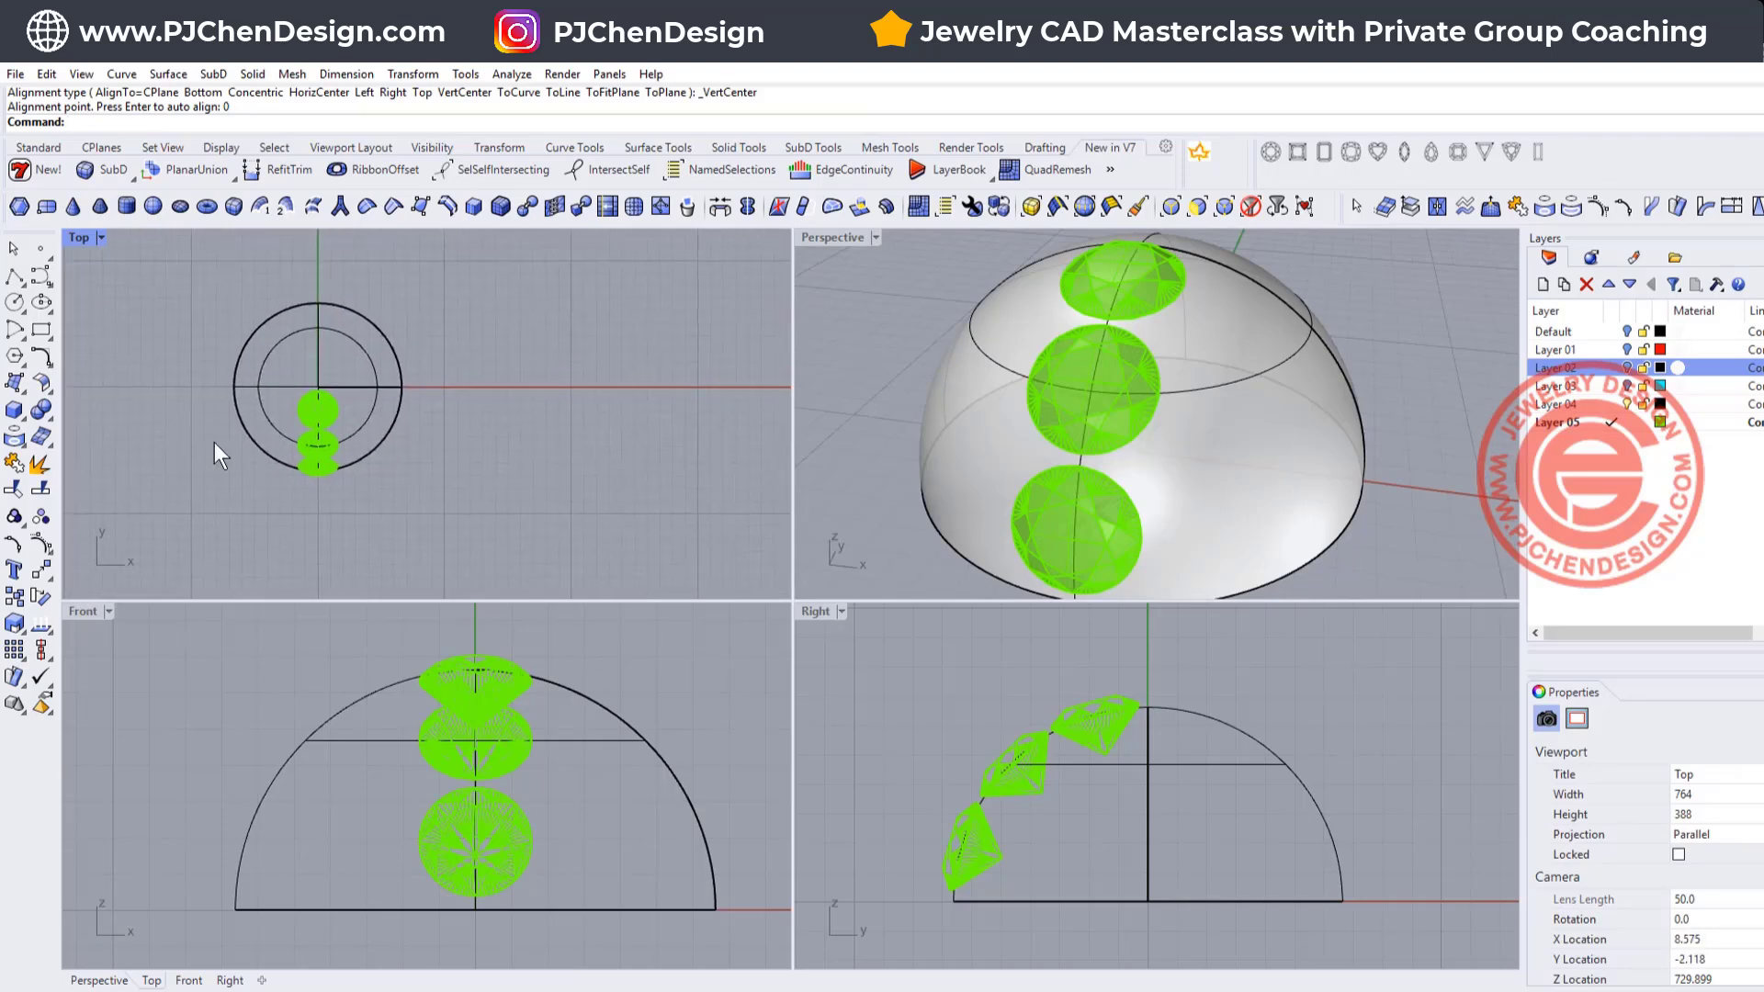
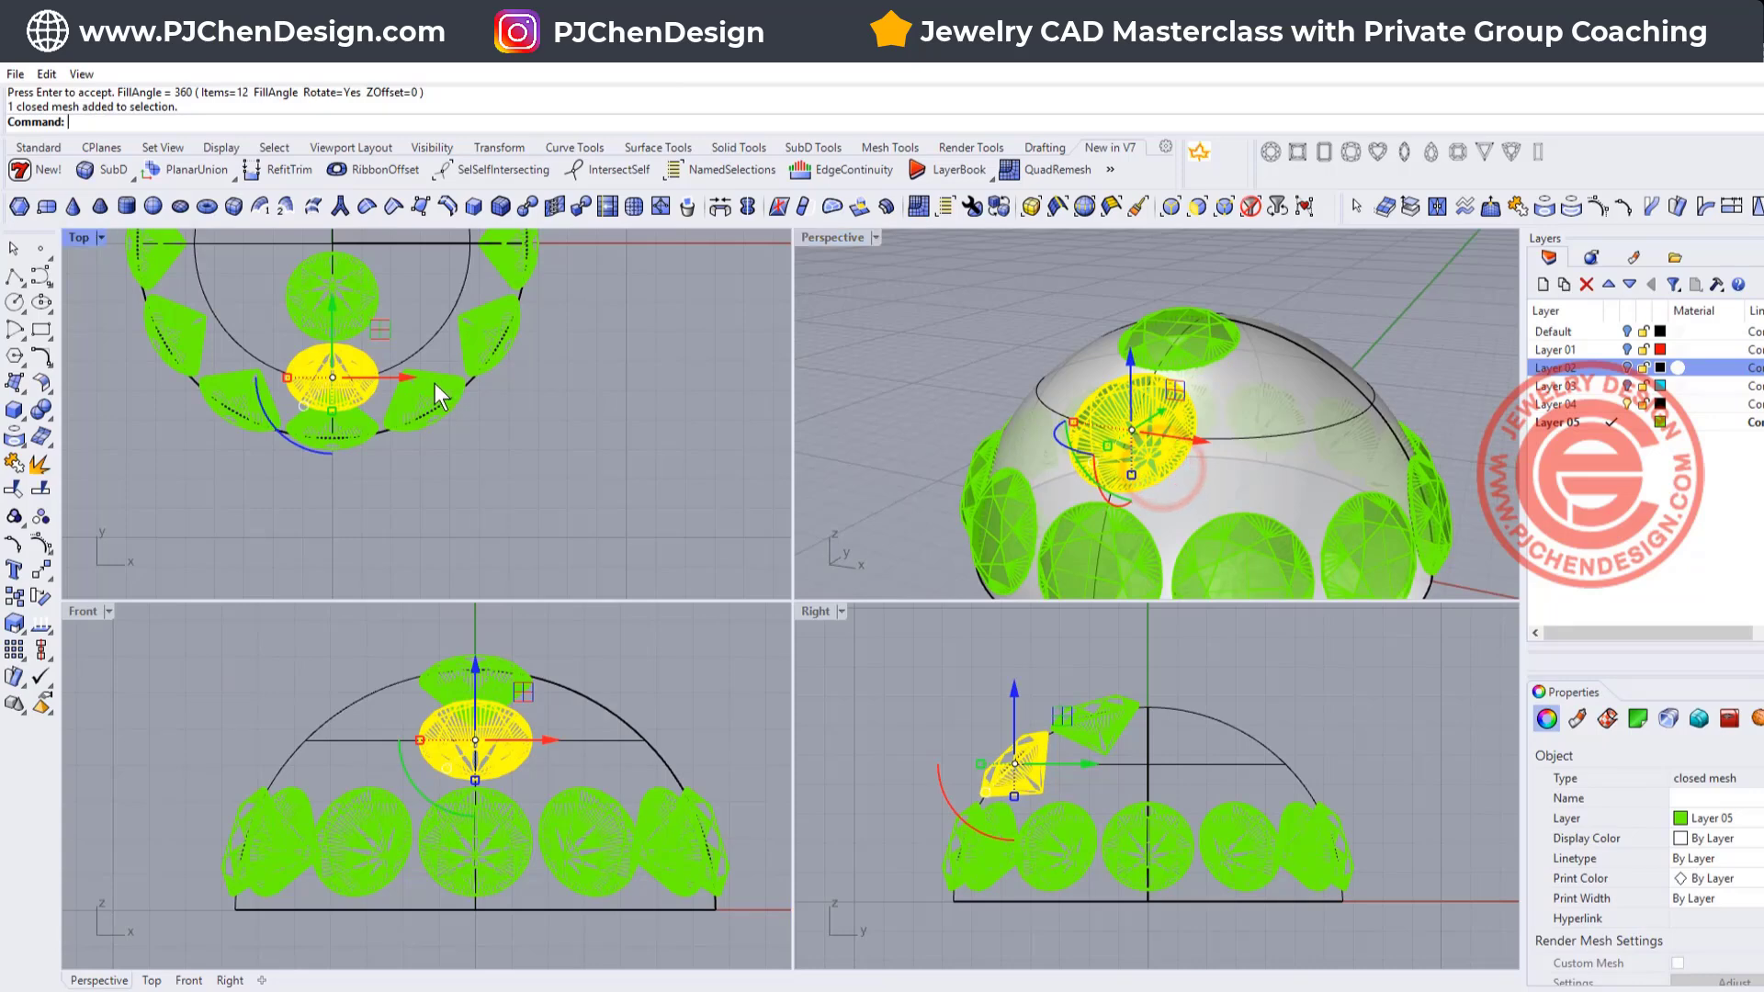
# Polar-array the selected middle gem around the dome's centre at 0 with 8 items over 360 degrees.
pyautogui.scroll(-4, 432, 404)
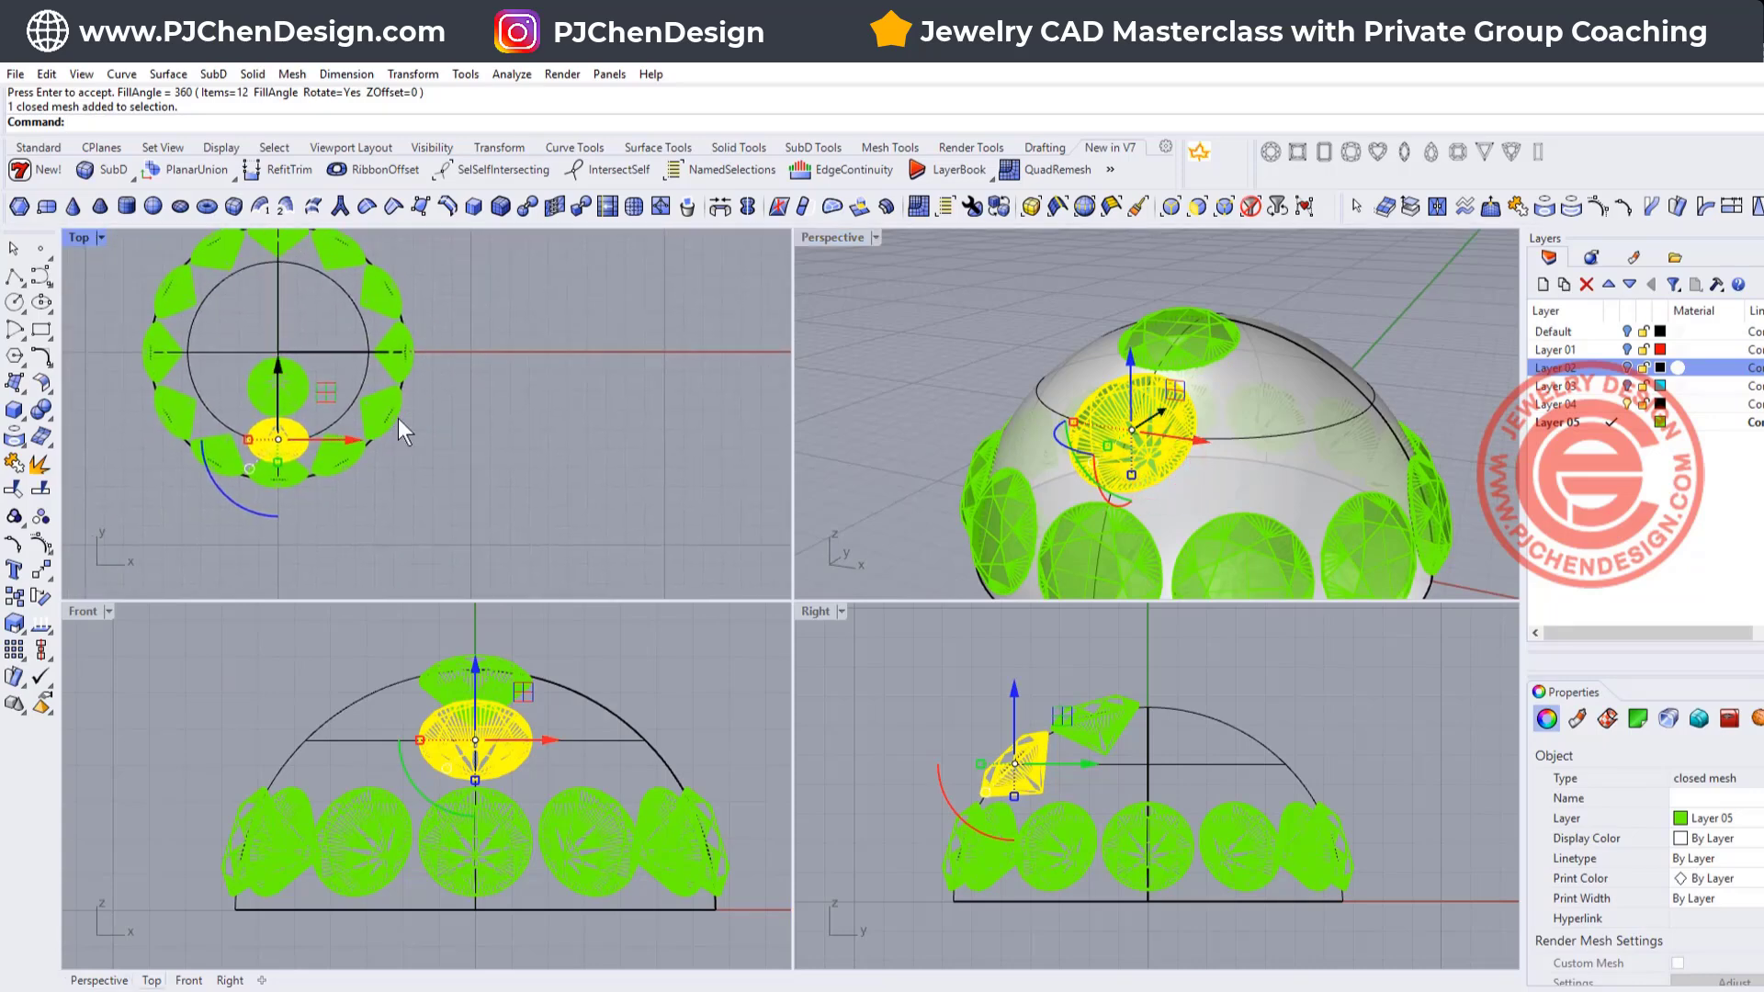
pyautogui.rightClick(482, 396)
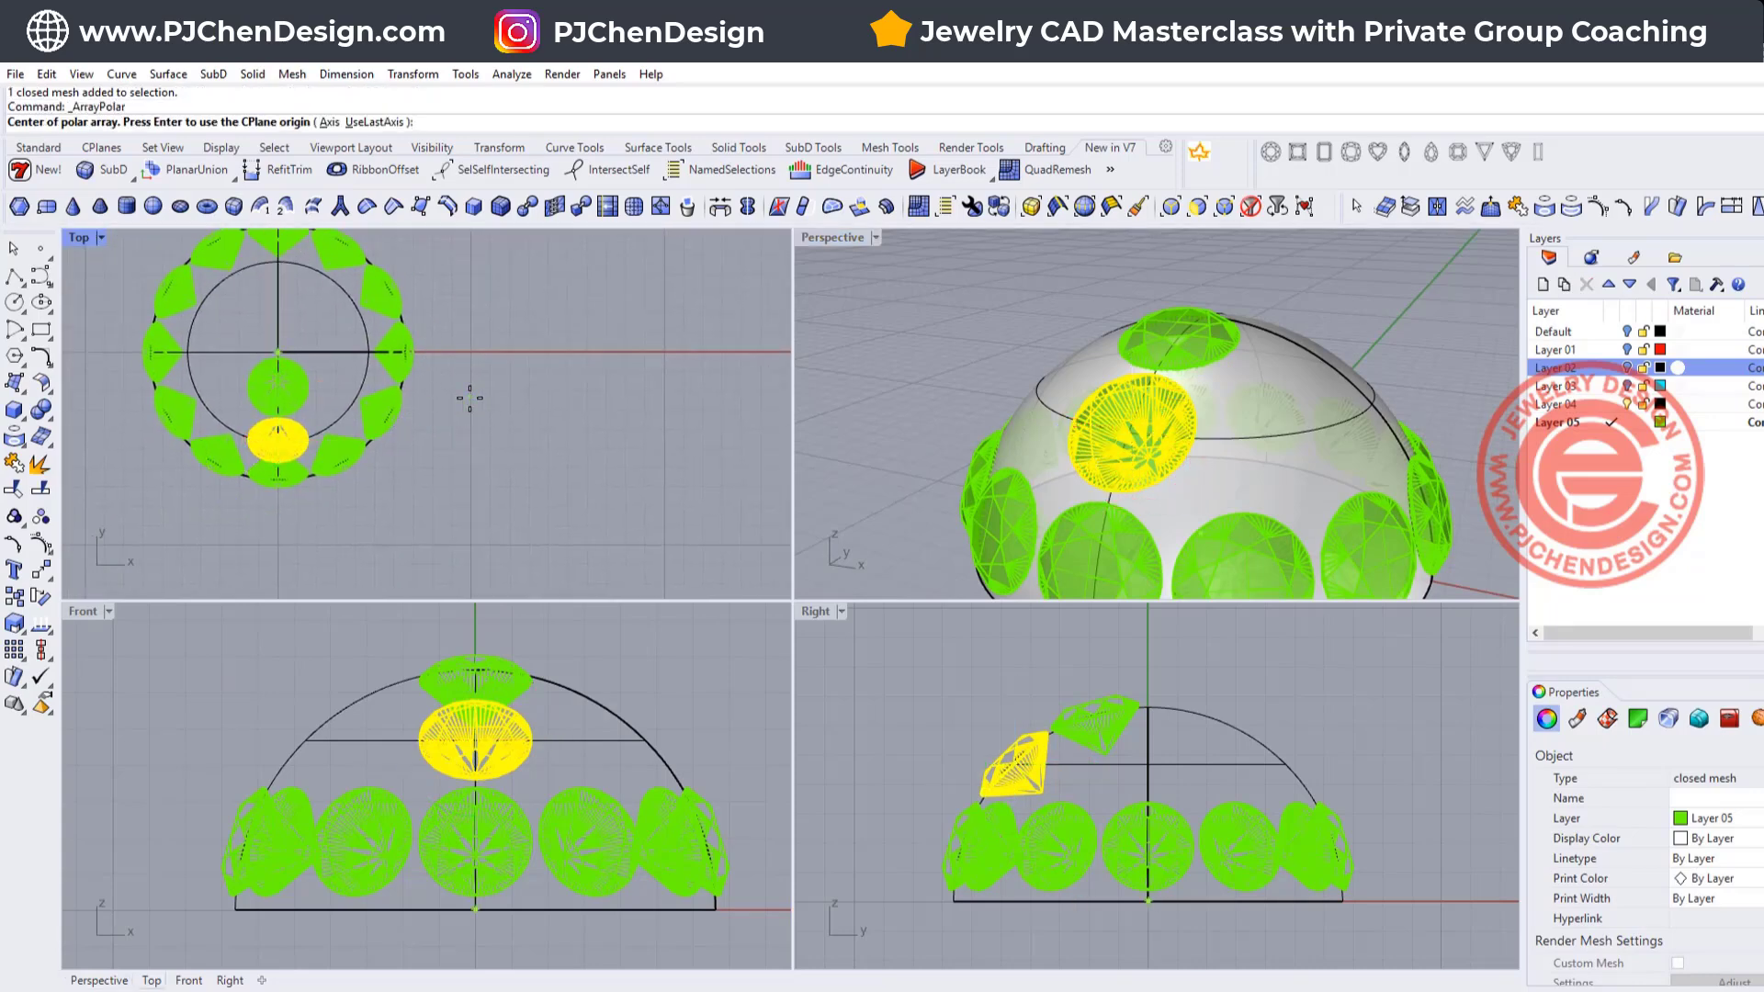
pyautogui.write('0')
pyautogui.press('Return')
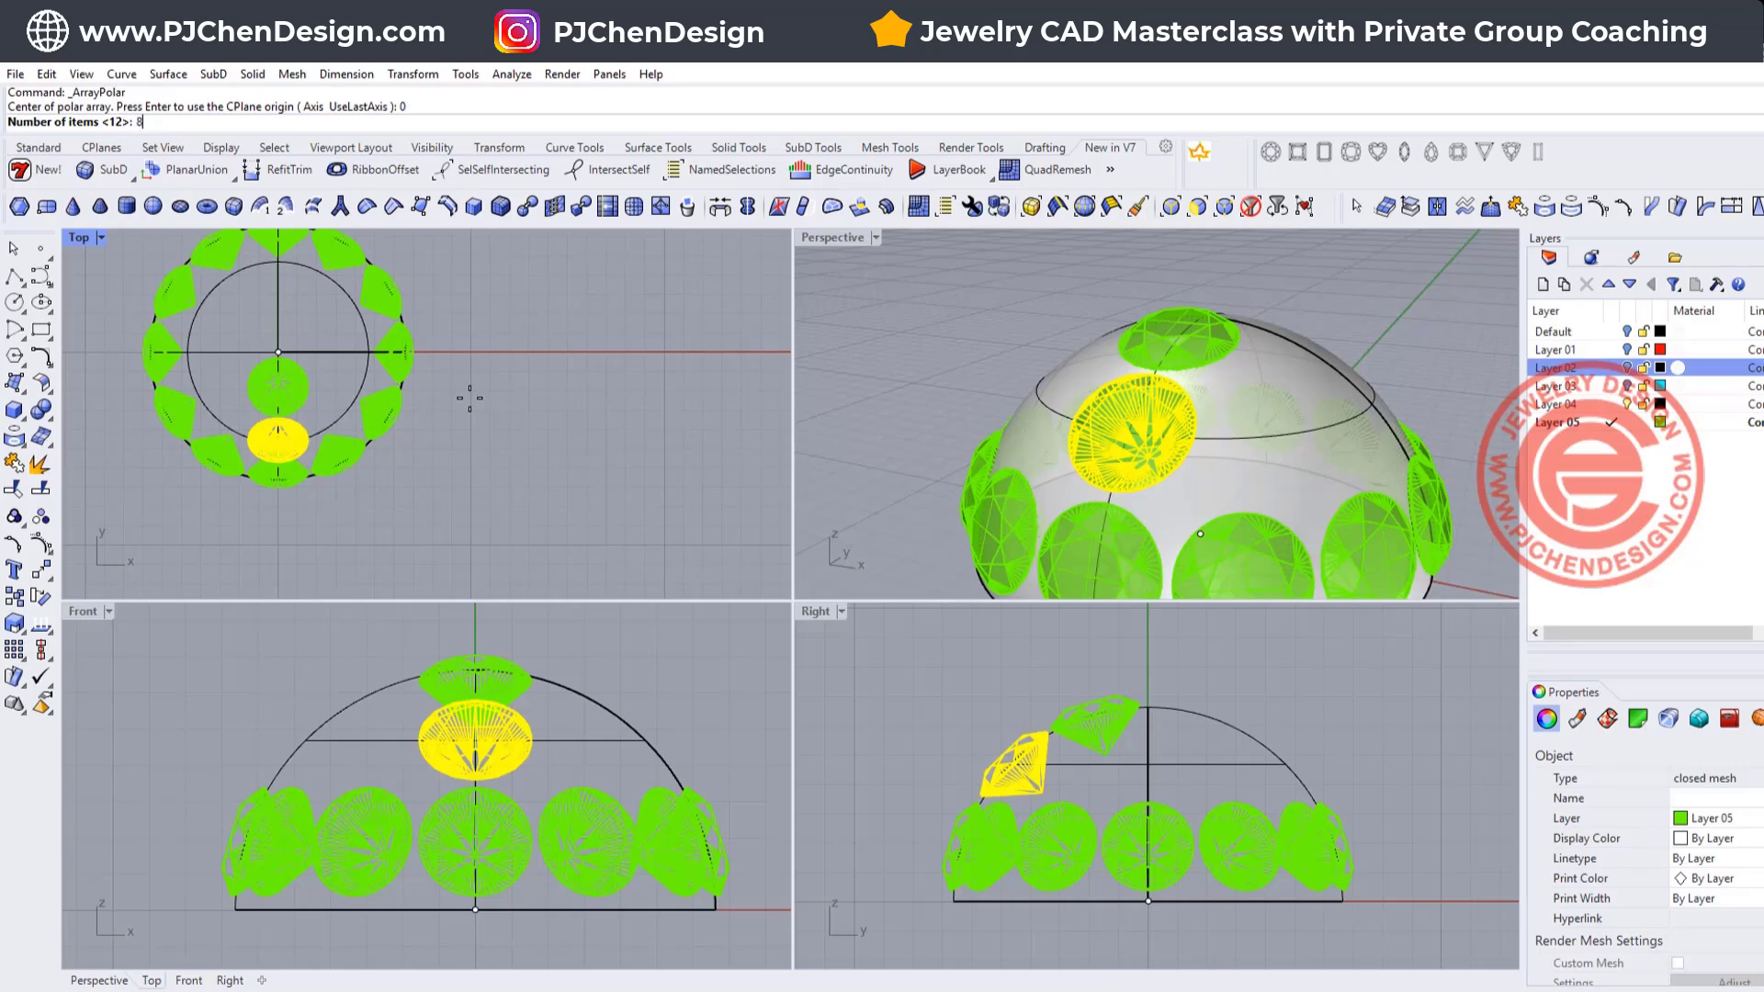
pyautogui.press('Return')
pyautogui.press('Return')
pyautogui.scroll(1, 281, 423)
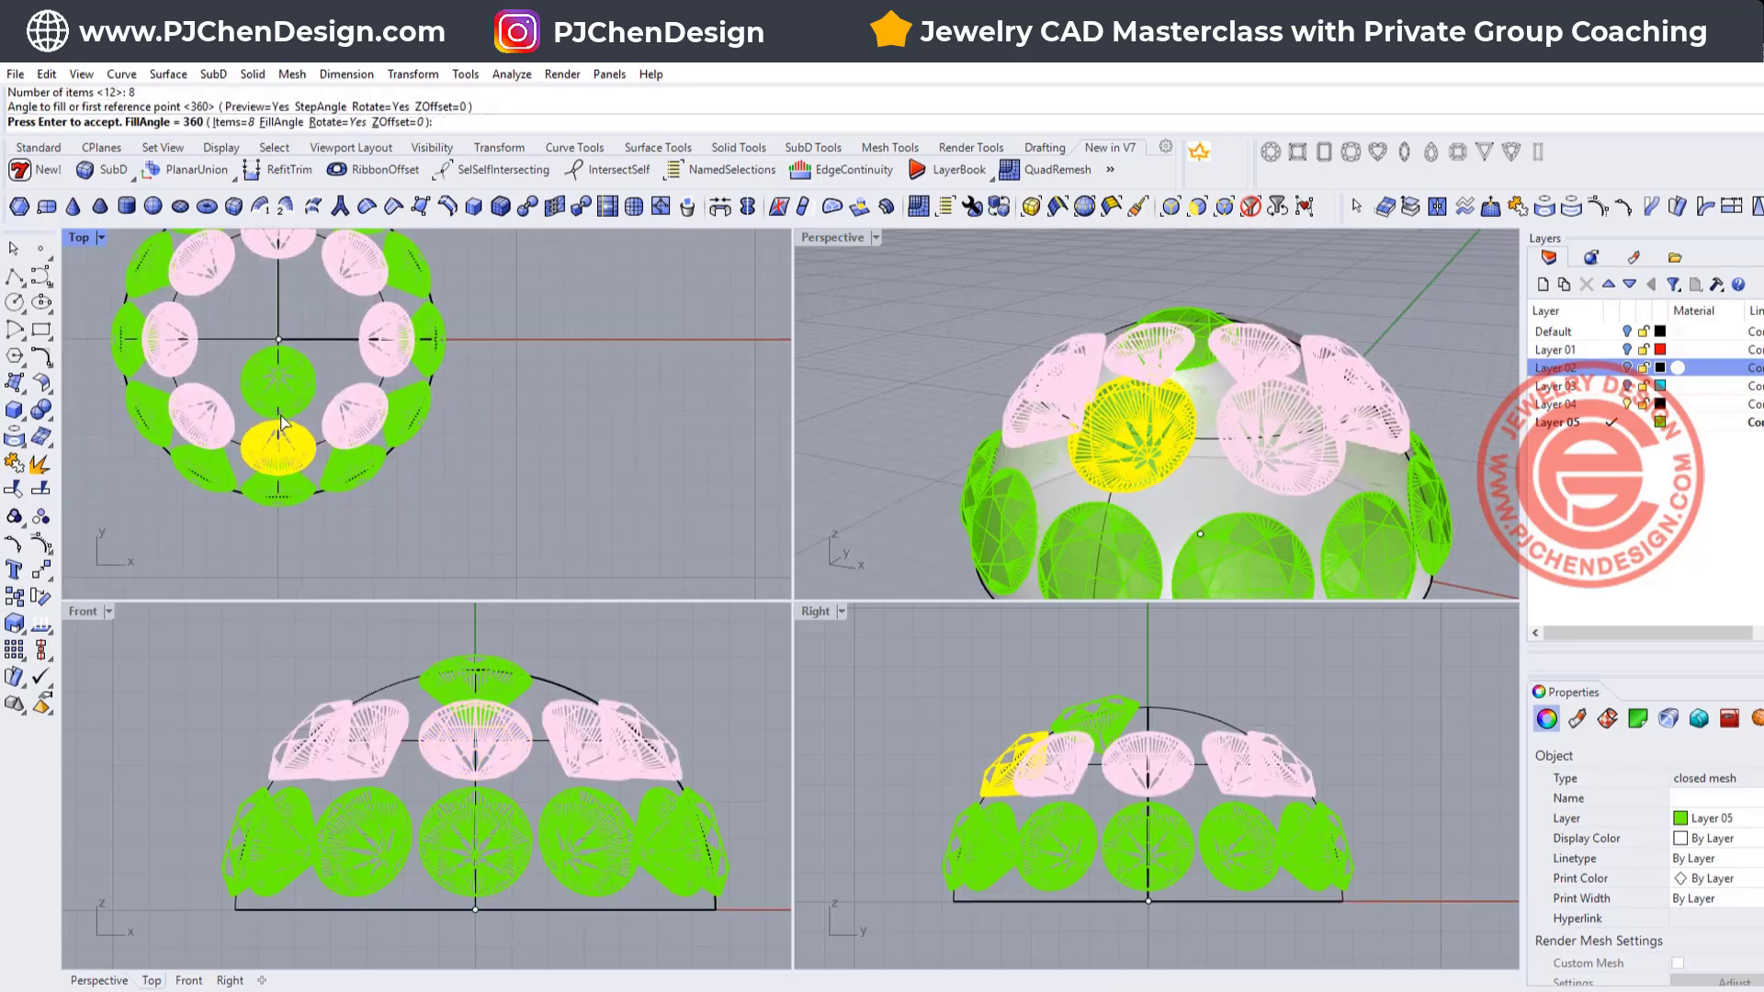
pyautogui.moveTo(1237, 482); pyautogui.dragTo(1219, 451, button='right')
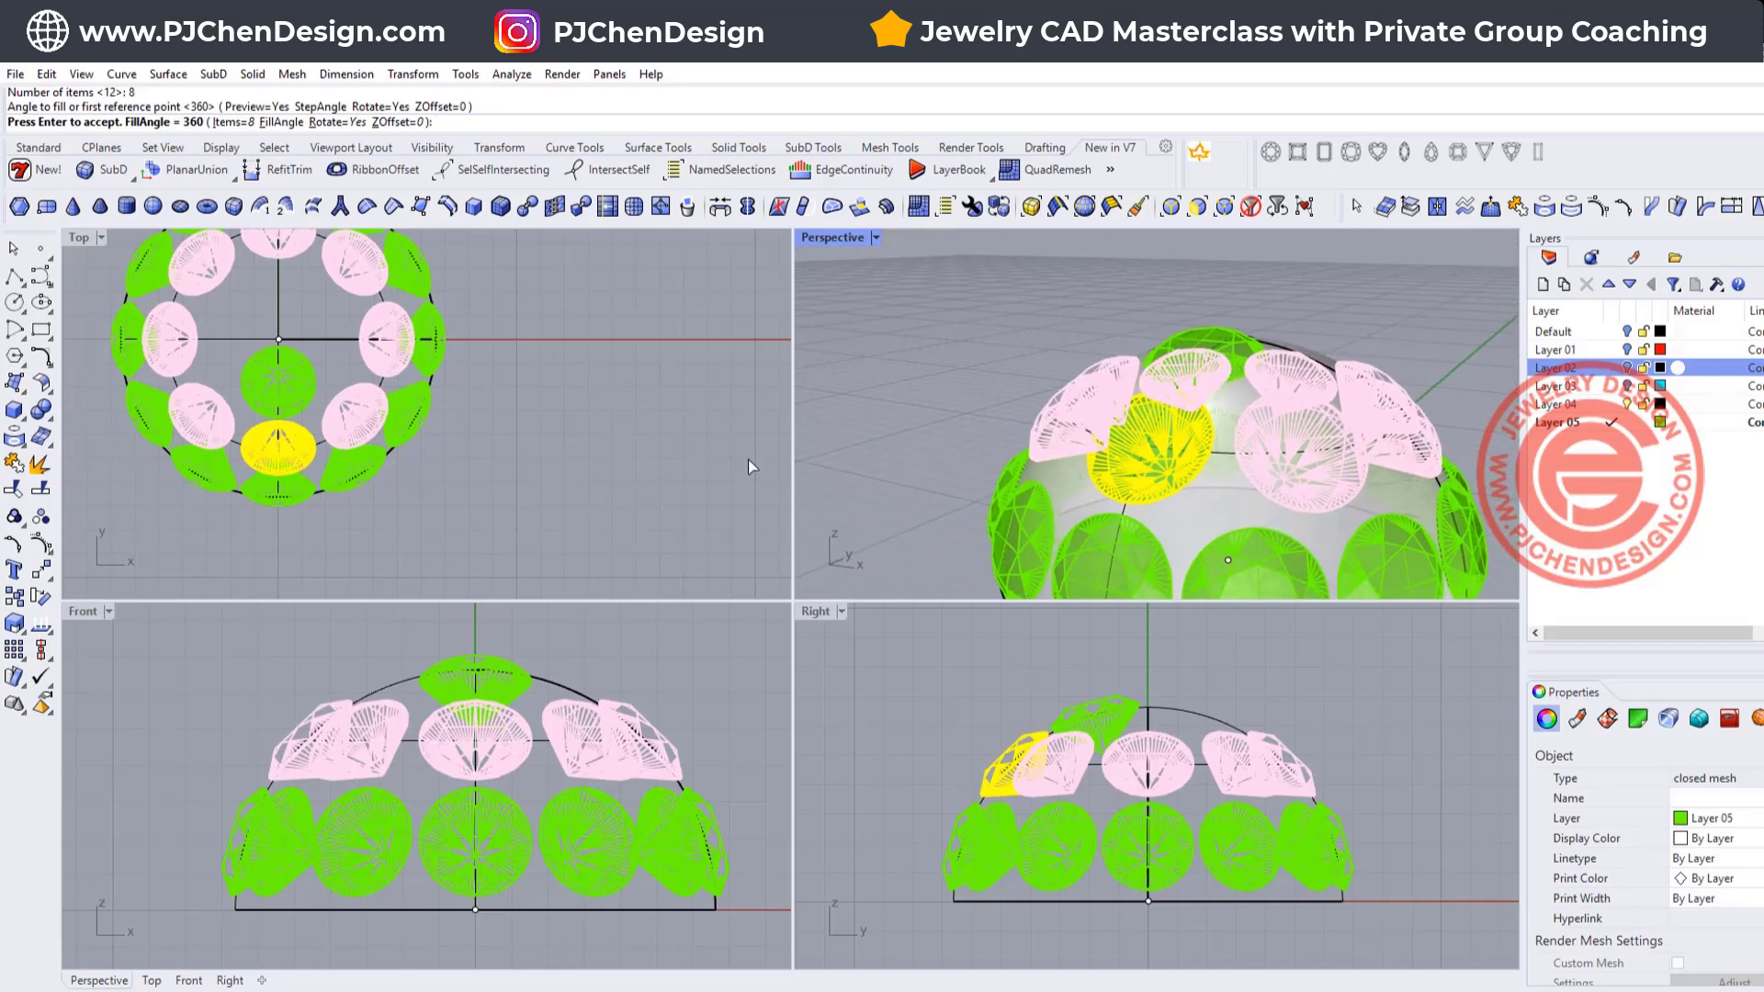
pyautogui.rightClick(321, 407)
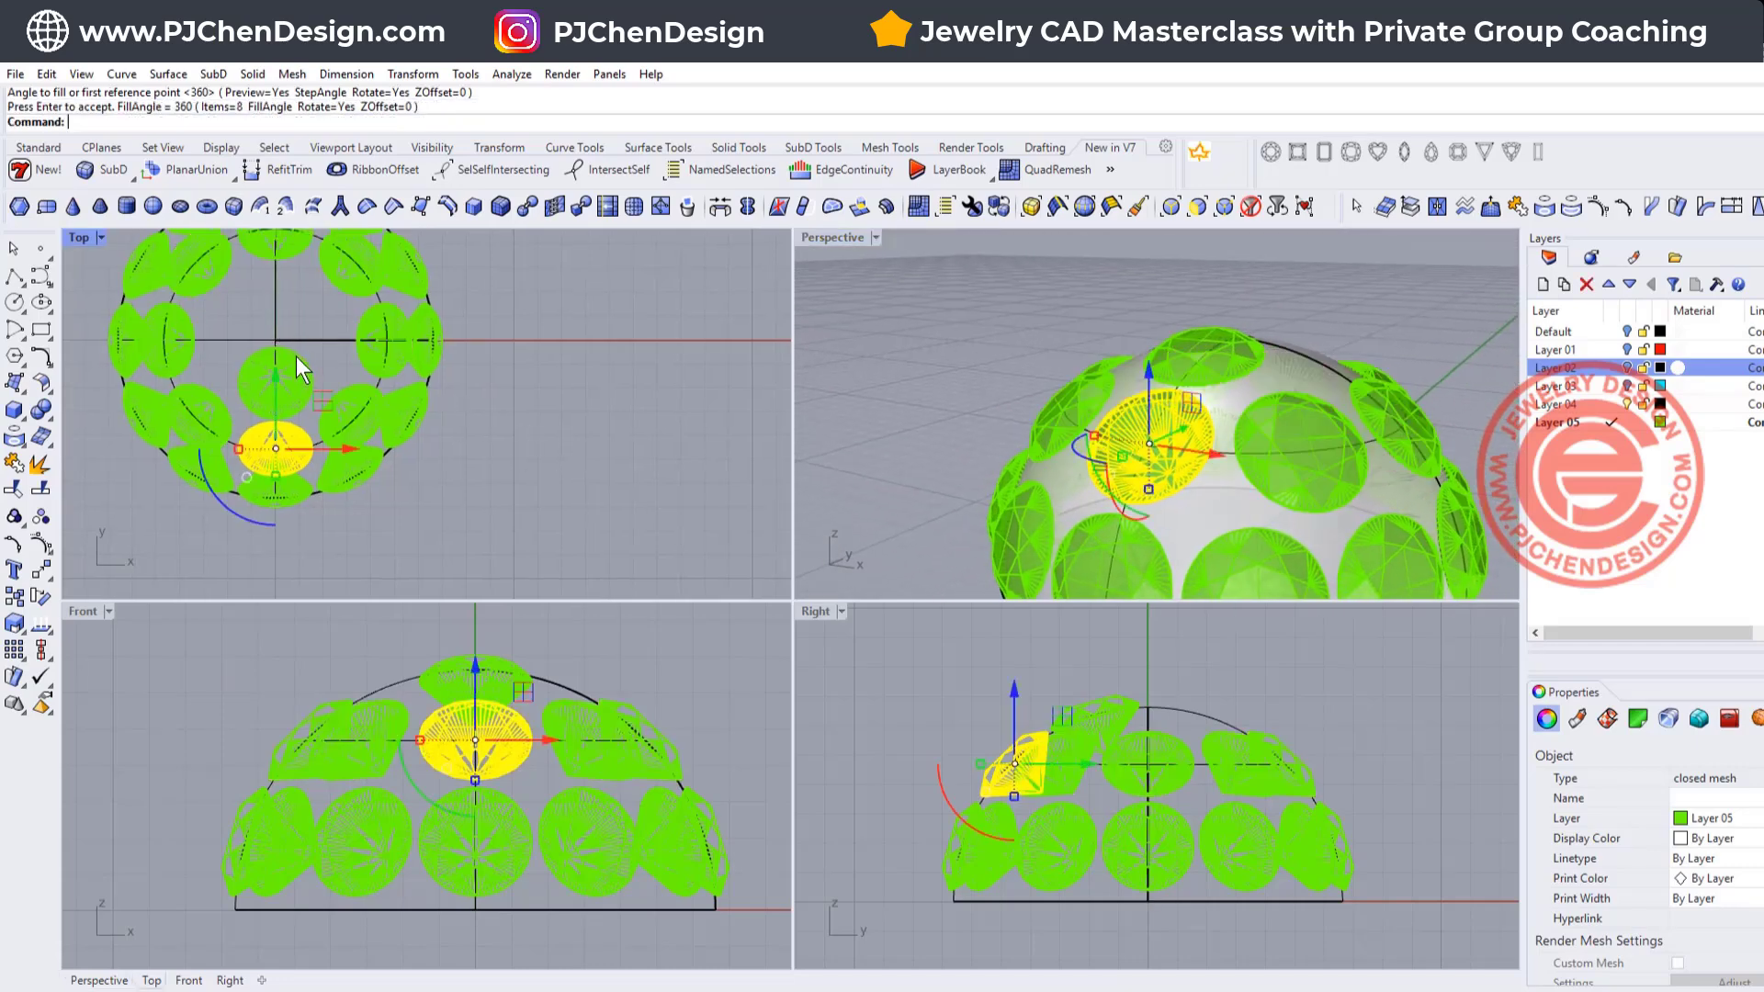
# Set up a polar array of the topmost gem around centre 0 with 5 items over 360 degrees.
pyautogui.click(297, 356)
pyautogui.rightClick(523, 393)
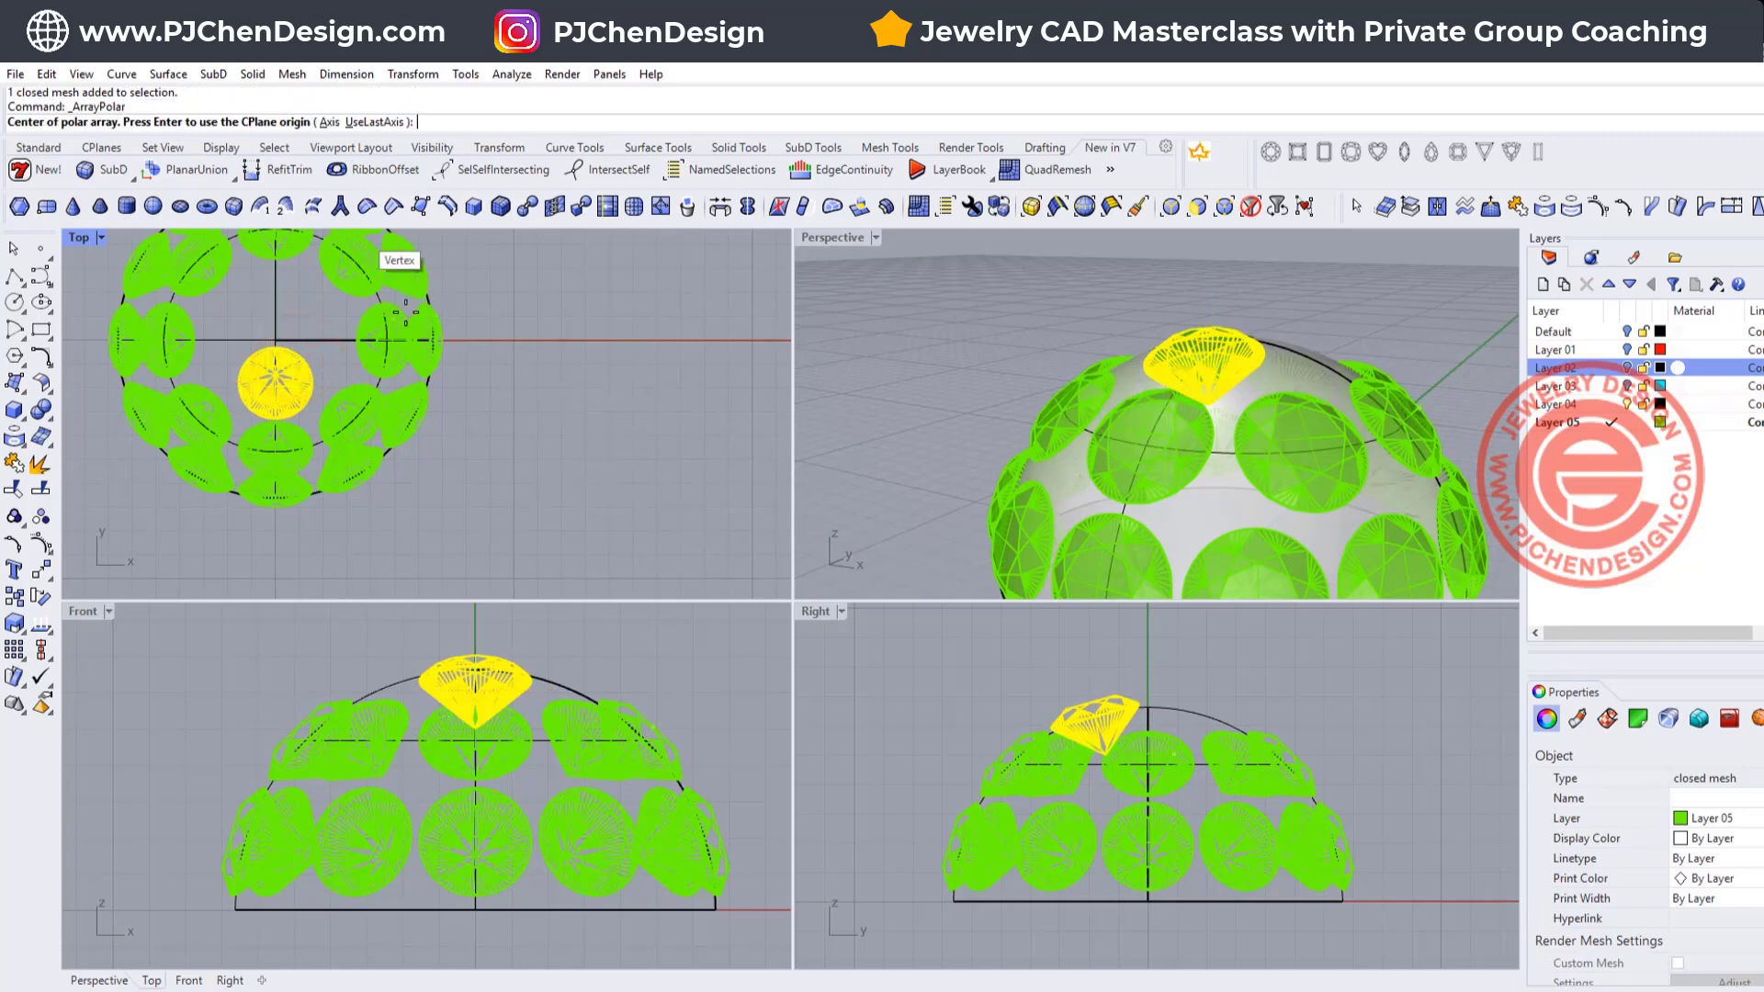
pyautogui.write('0')
pyautogui.press('Return')
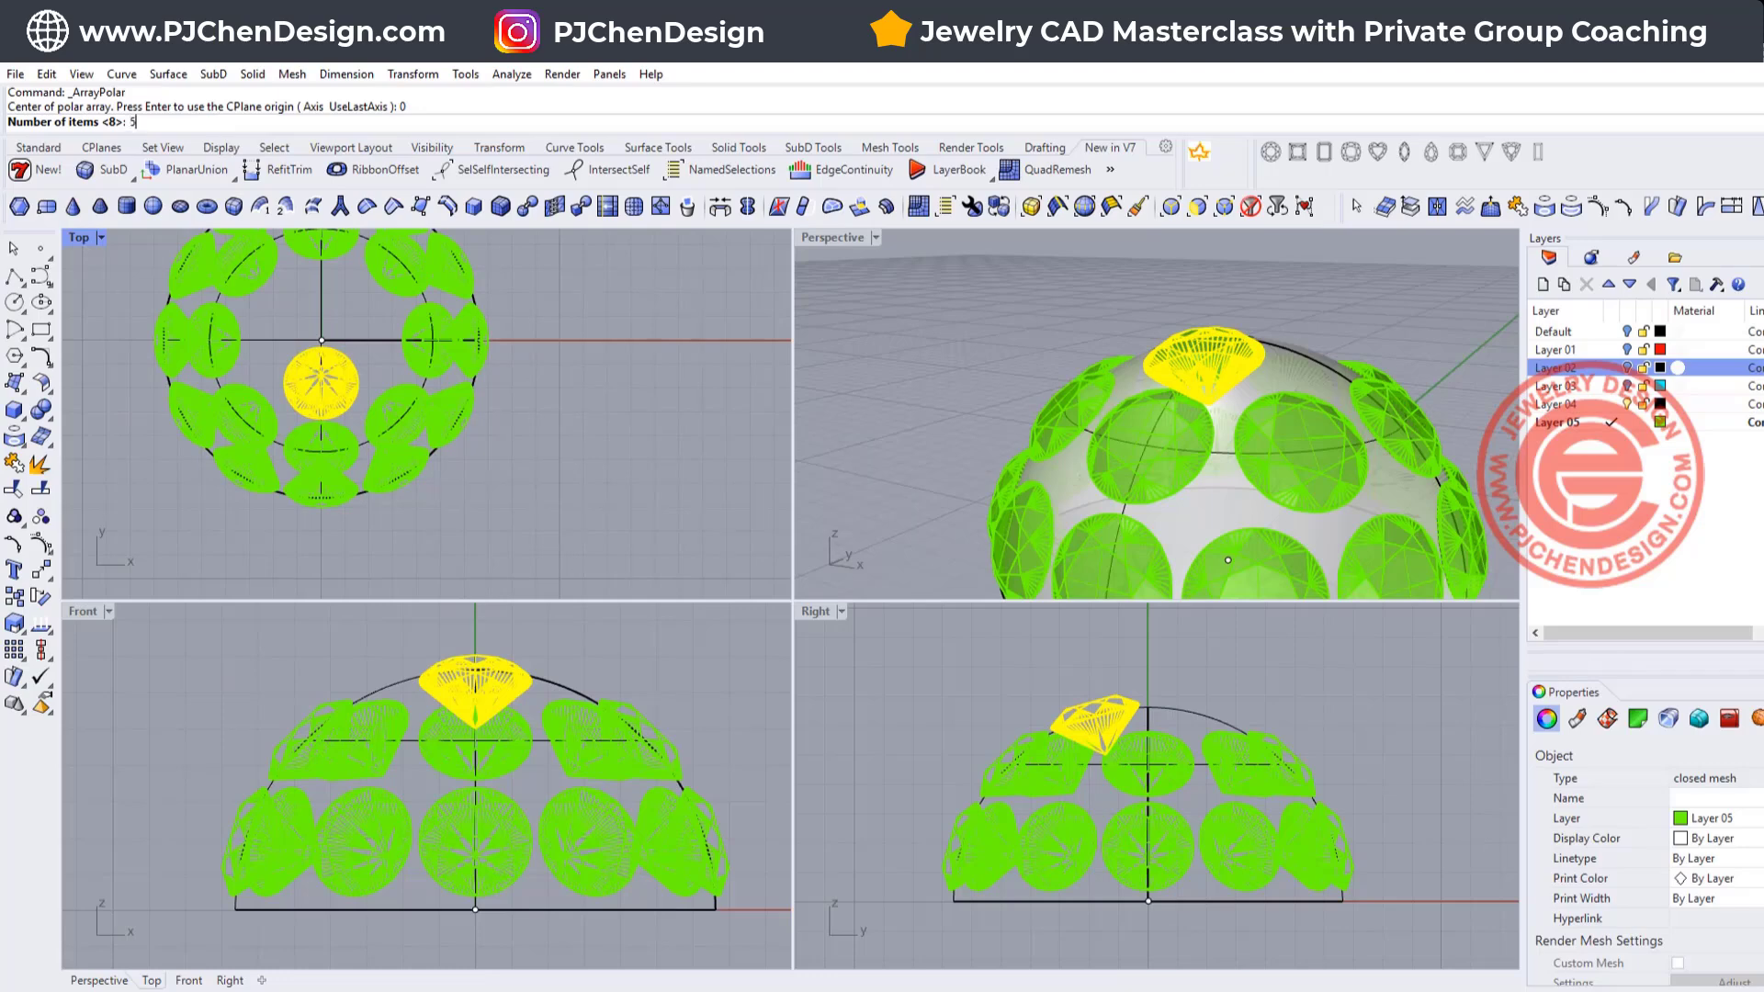
pyautogui.write('5')
pyautogui.press('Return')
pyautogui.rightClick(588, 434)
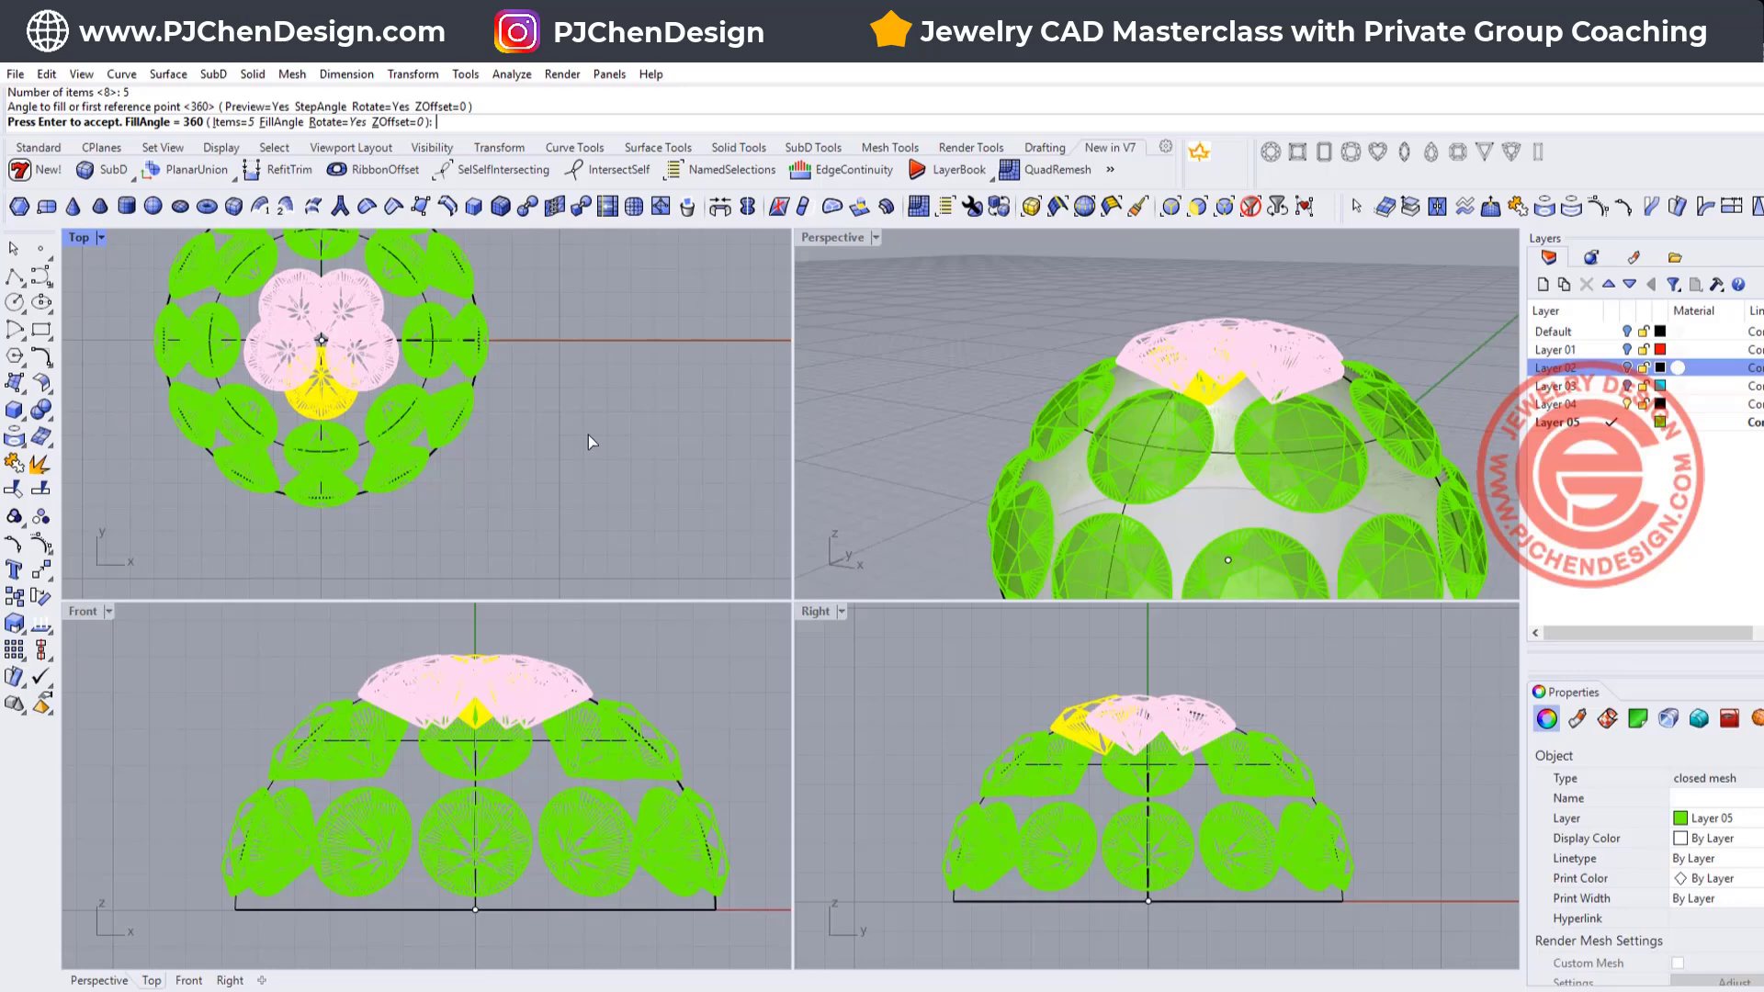
# Reduce the topmost gem's polar array to 4 items and accept it.
pyautogui.click(232, 122)
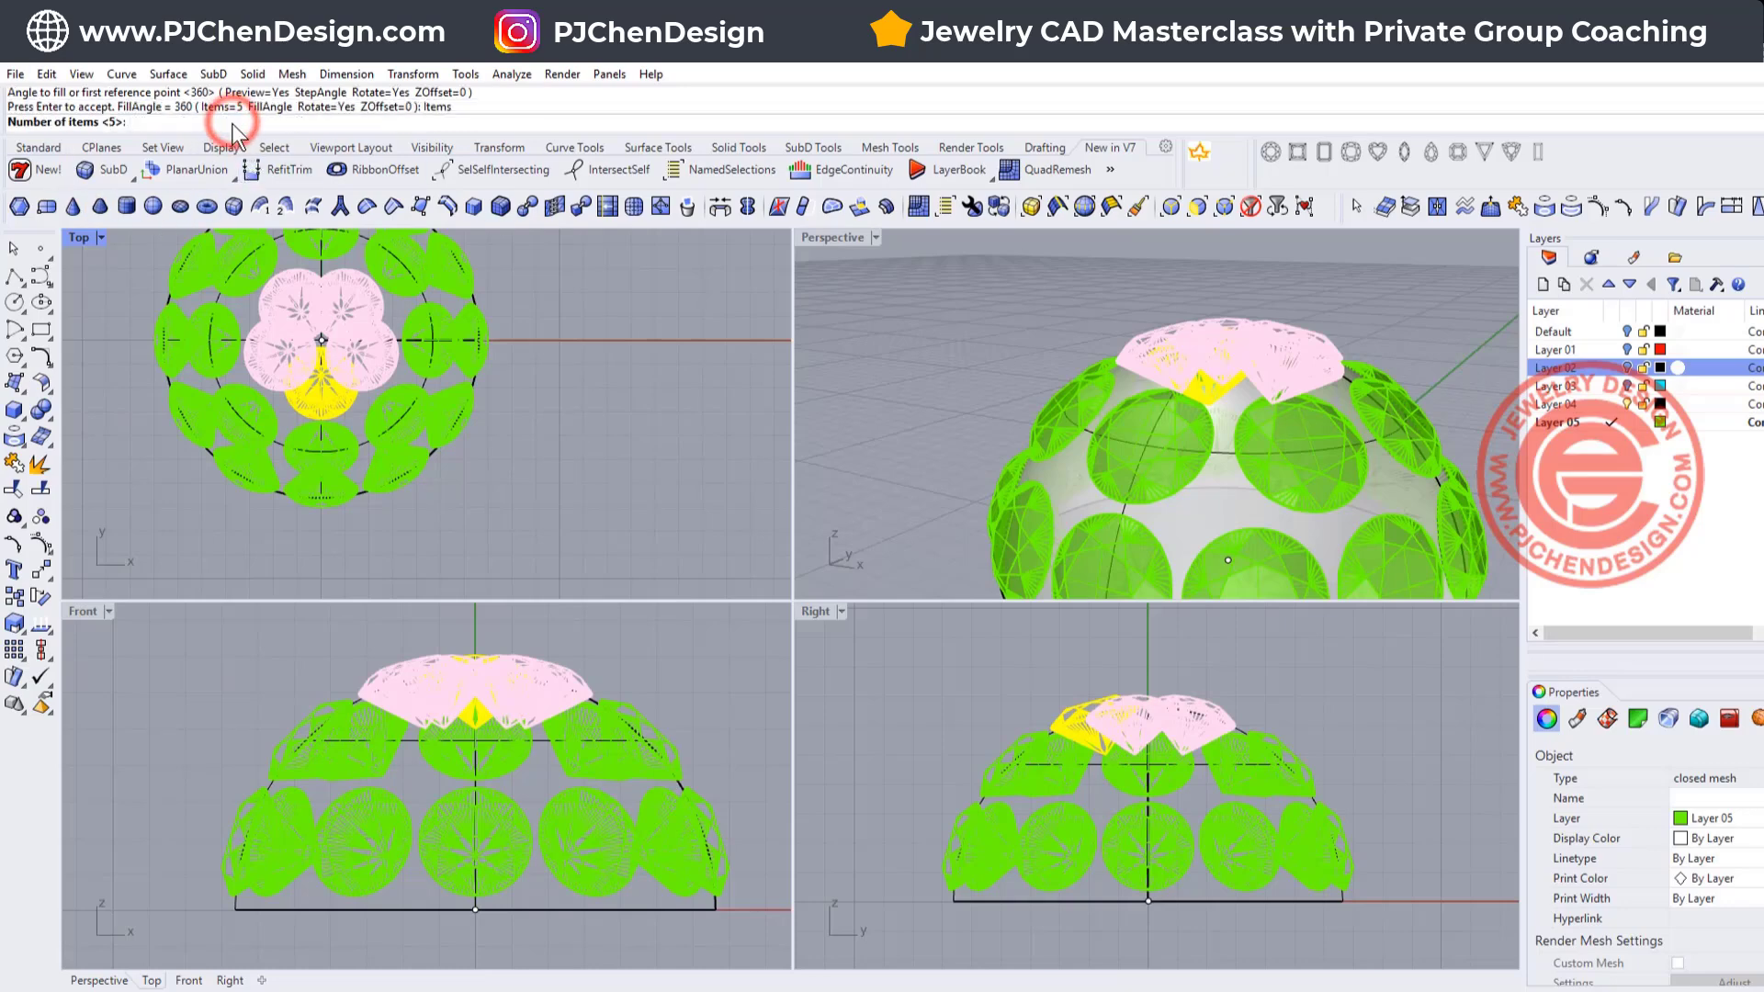
pyautogui.write('4')
pyautogui.press('Return')
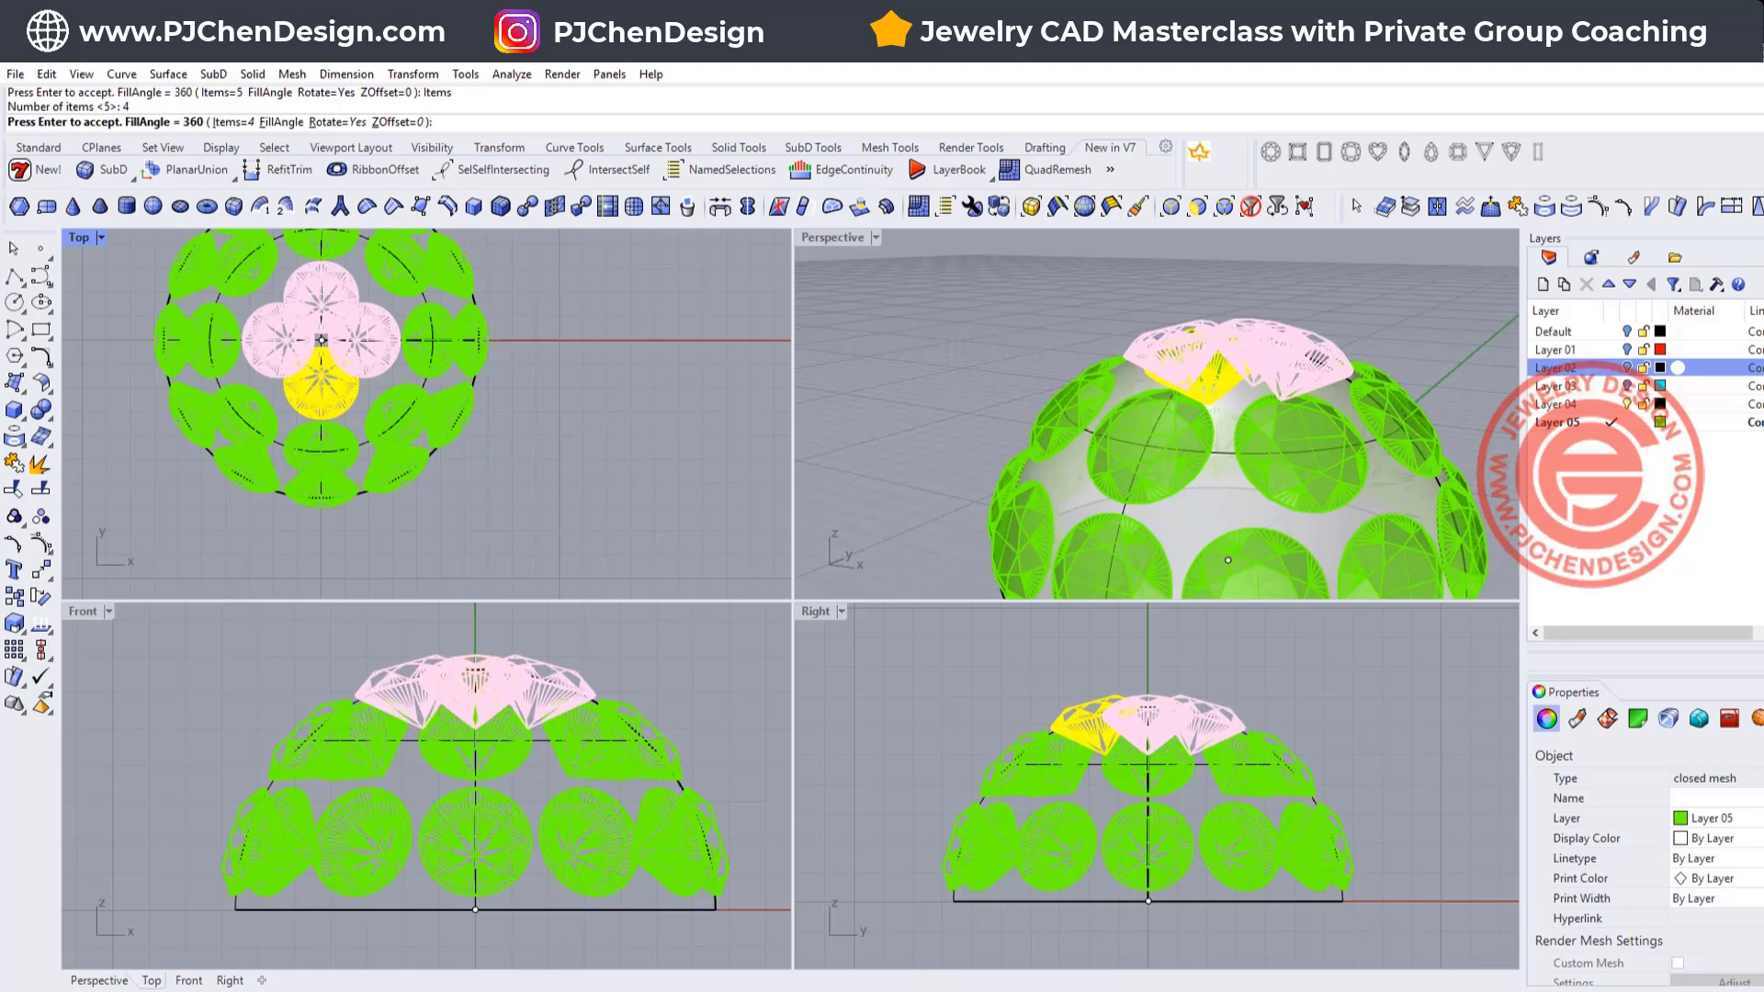
pyautogui.press('Return')
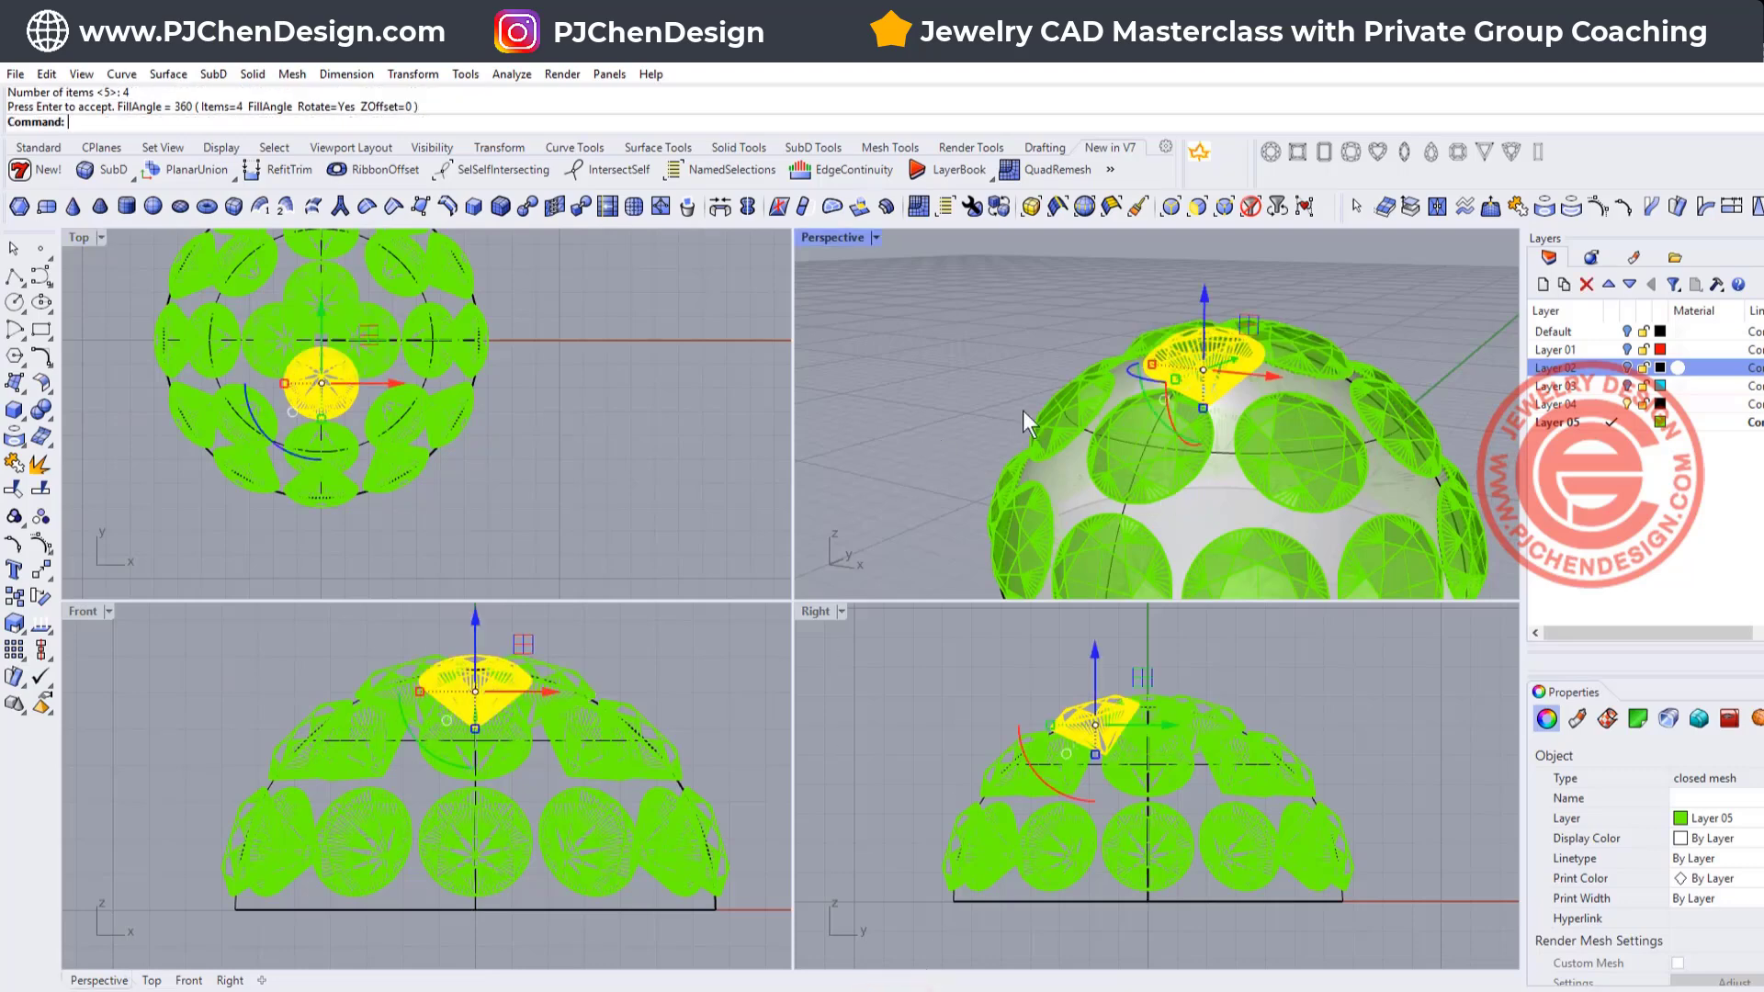
# Shift the bottom row's source gem slightly down and outward so the arrayed copies follow through history.
pyautogui.click(924, 386)
pyautogui.moveTo(1042, 458); pyautogui.dragTo(987, 352, button='right')
pyautogui.click(930, 448)
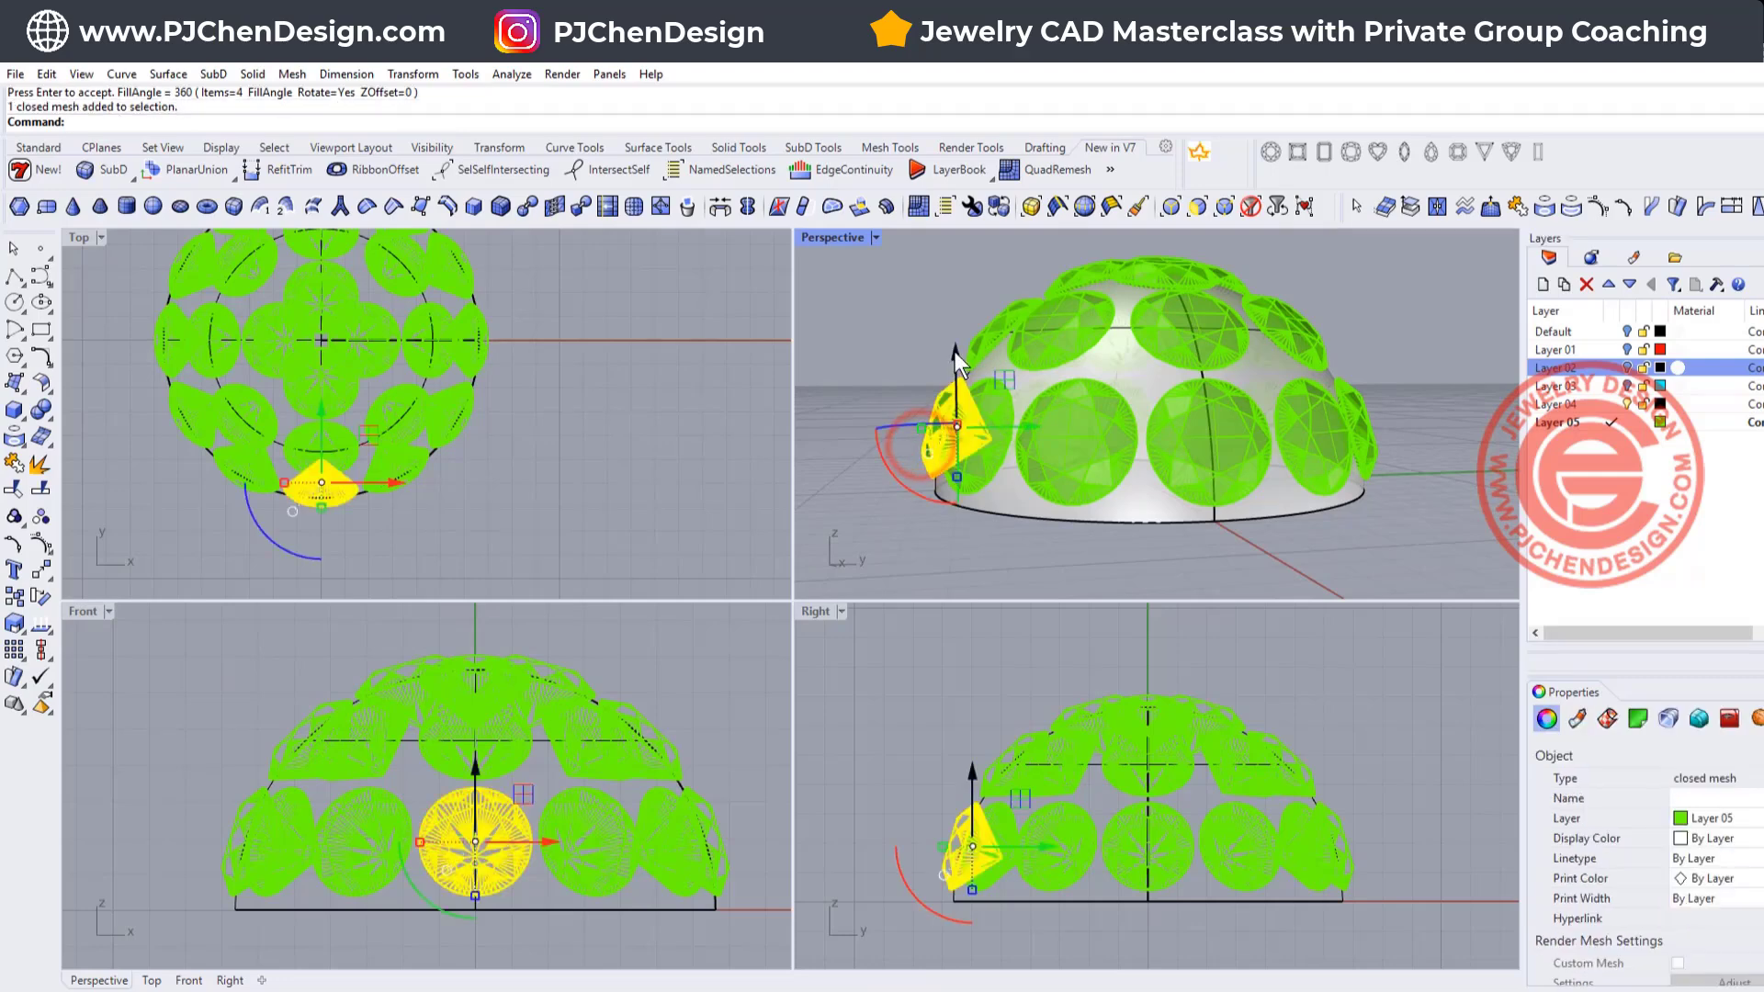
pyautogui.moveTo(947, 349); pyautogui.dragTo(952, 355)
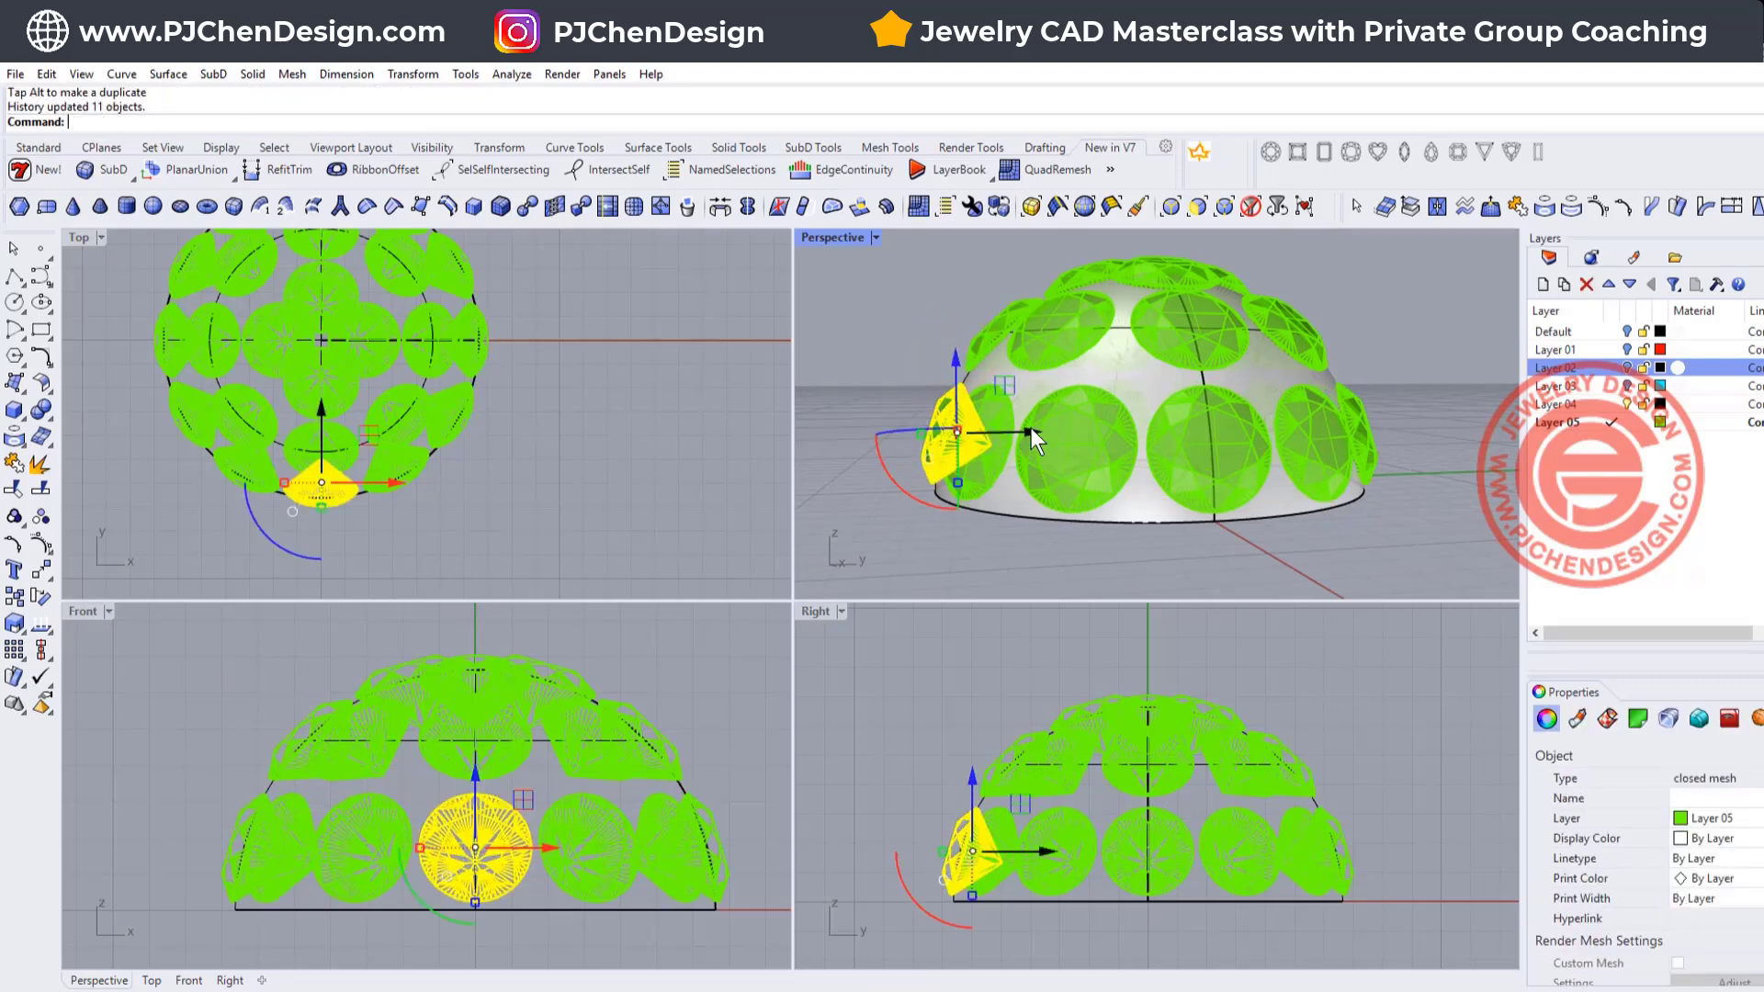
pyautogui.moveTo(1030, 428); pyautogui.dragTo(1027, 435)
# Try to reposition the middle row's source gem, and undo the move.
pyautogui.click(992, 320)
pyautogui.moveTo(1047, 286); pyautogui.dragTo(1042, 291)
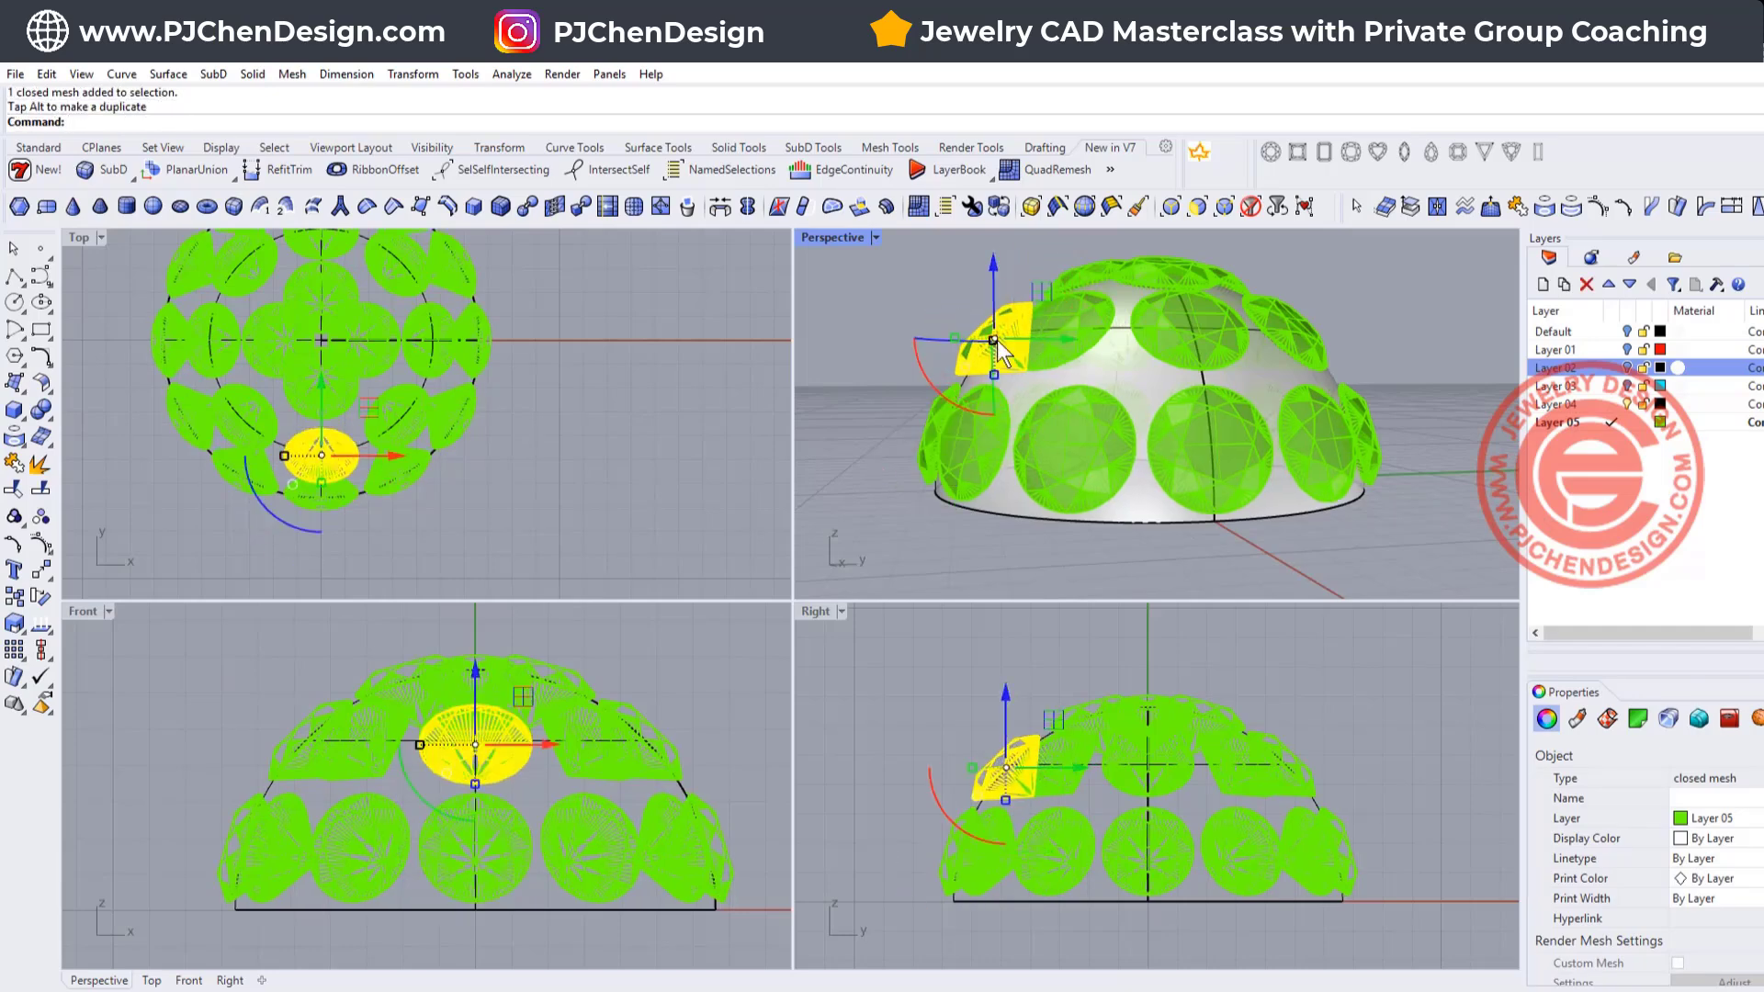
pyautogui.hotkey('ctrl', 'z')
# Scale down the top ring's source gem uniformly and shift it slightly outward in the Top view to loosen the four-gem ring.
pyautogui.moveTo(834, 306); pyautogui.dragTo(1113, 384, button='right')
pyautogui.click(1130, 312)
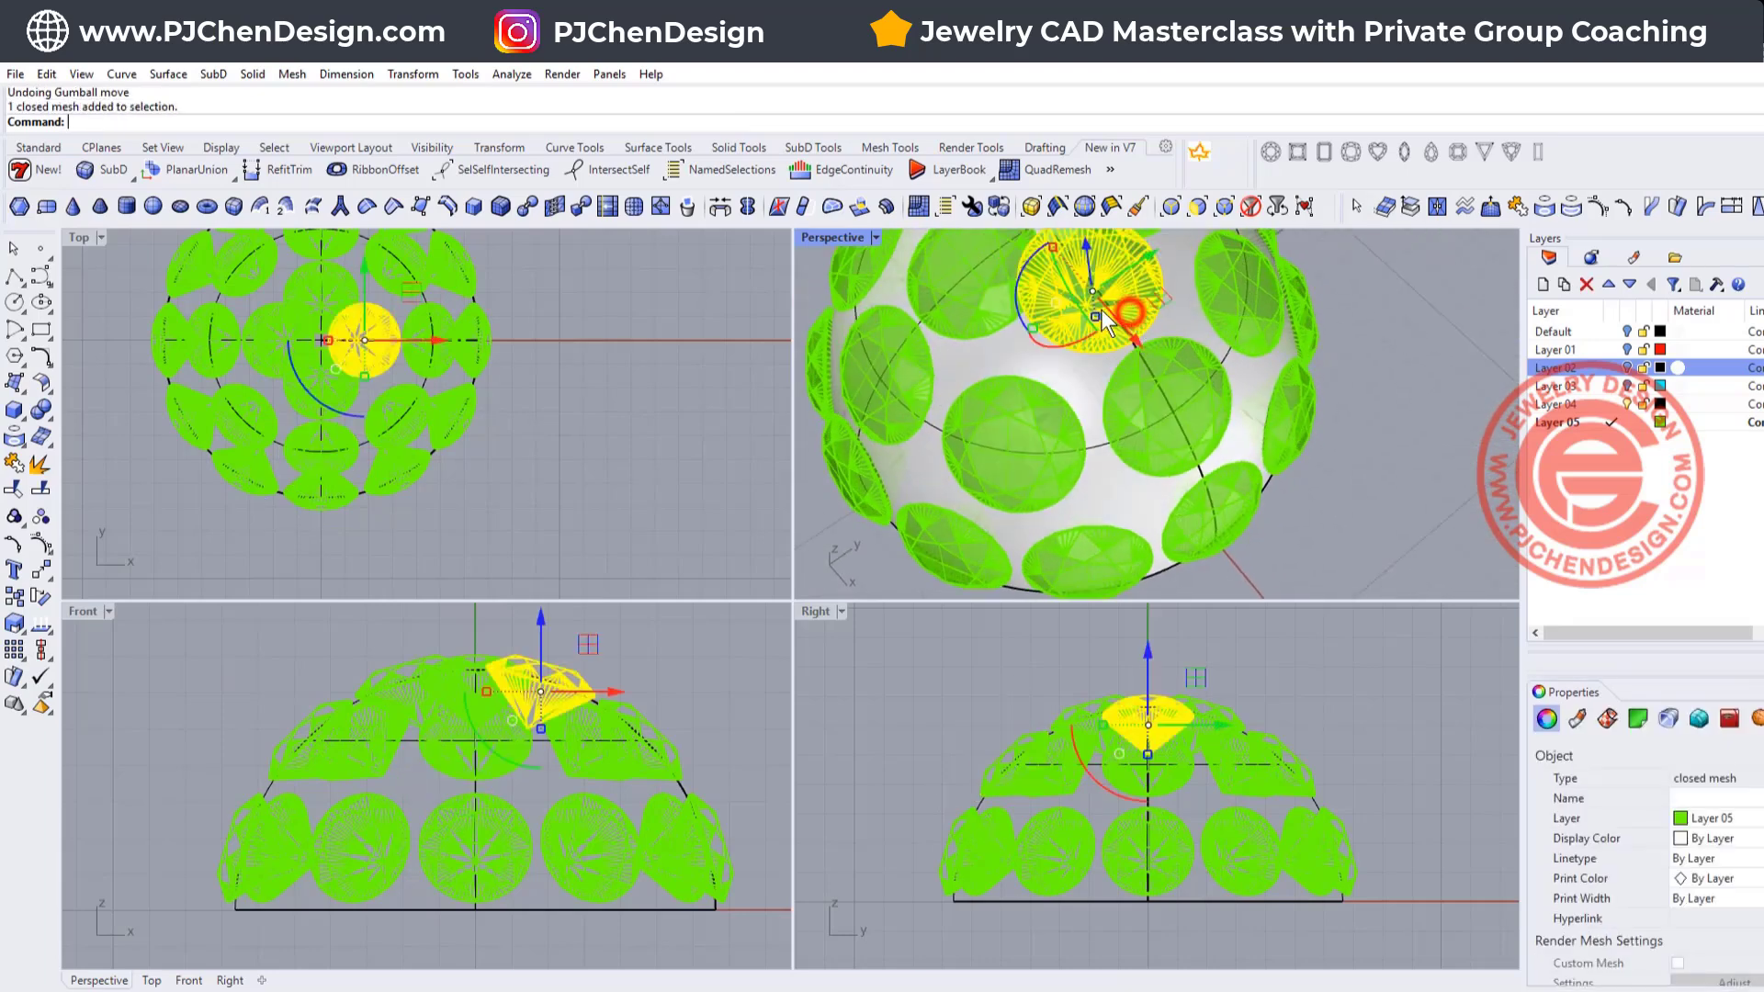
pyautogui.click(955, 233)
pyautogui.scroll(2, 286, 388)
pyautogui.moveTo(282, 380); pyautogui.dragTo(300, 389)
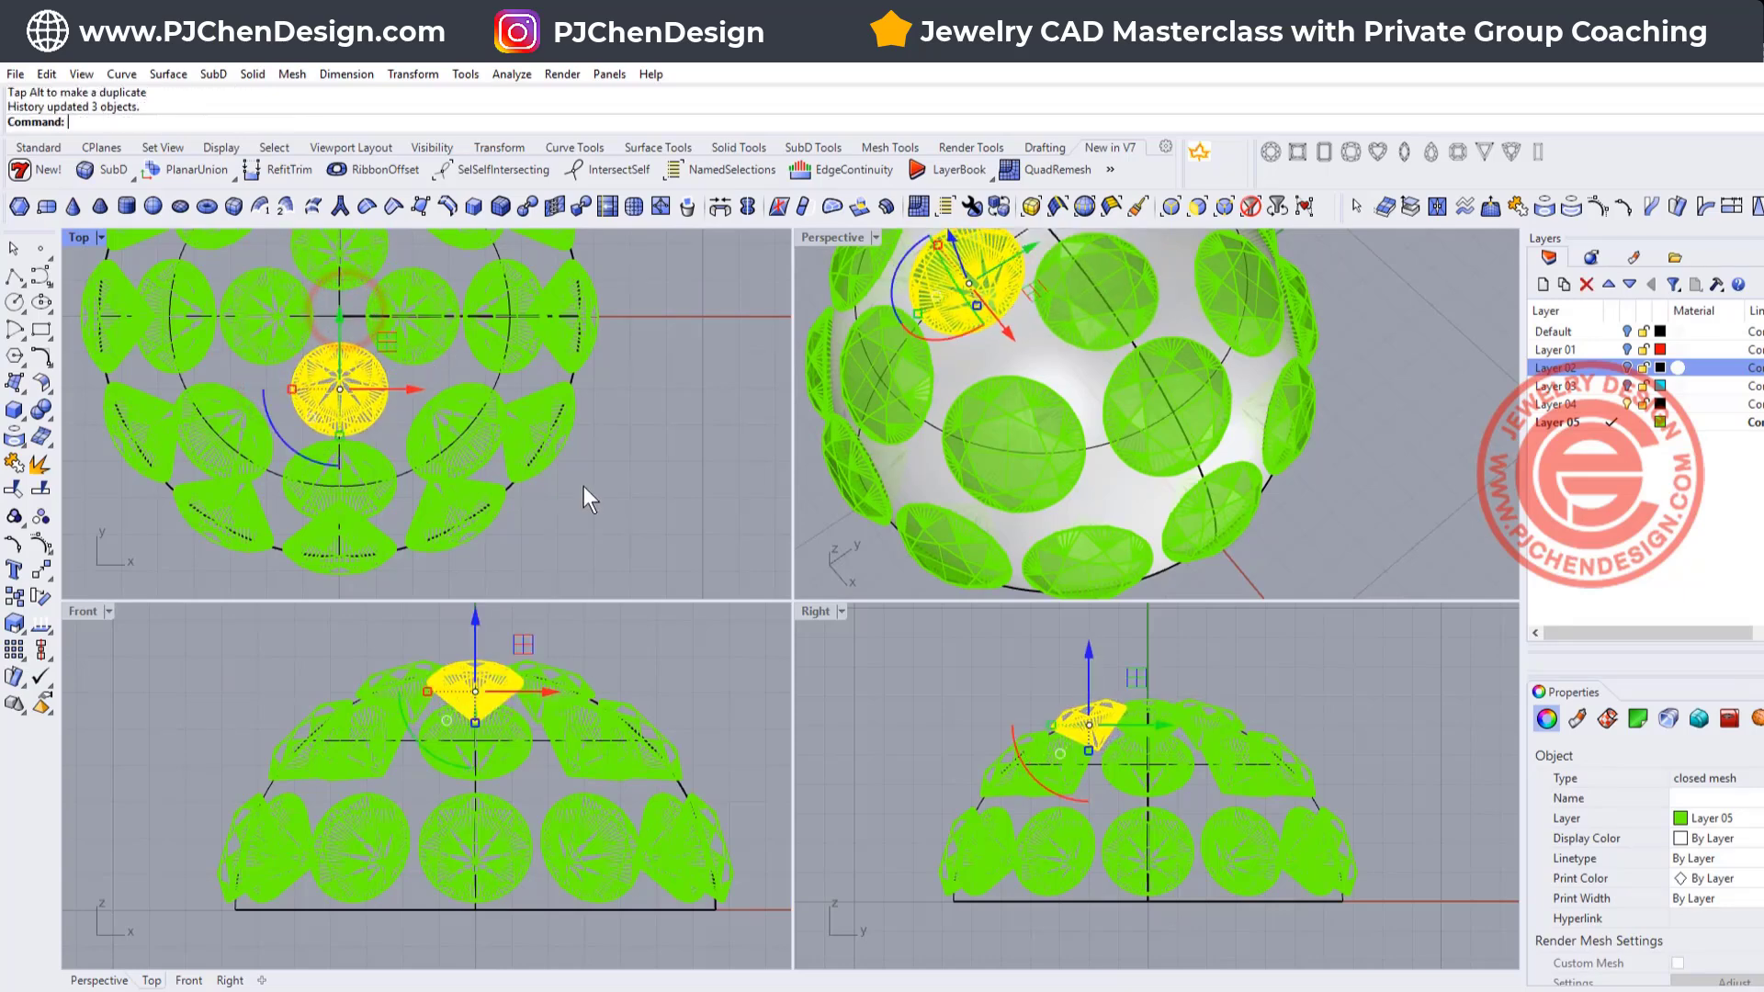
pyautogui.click(612, 513)
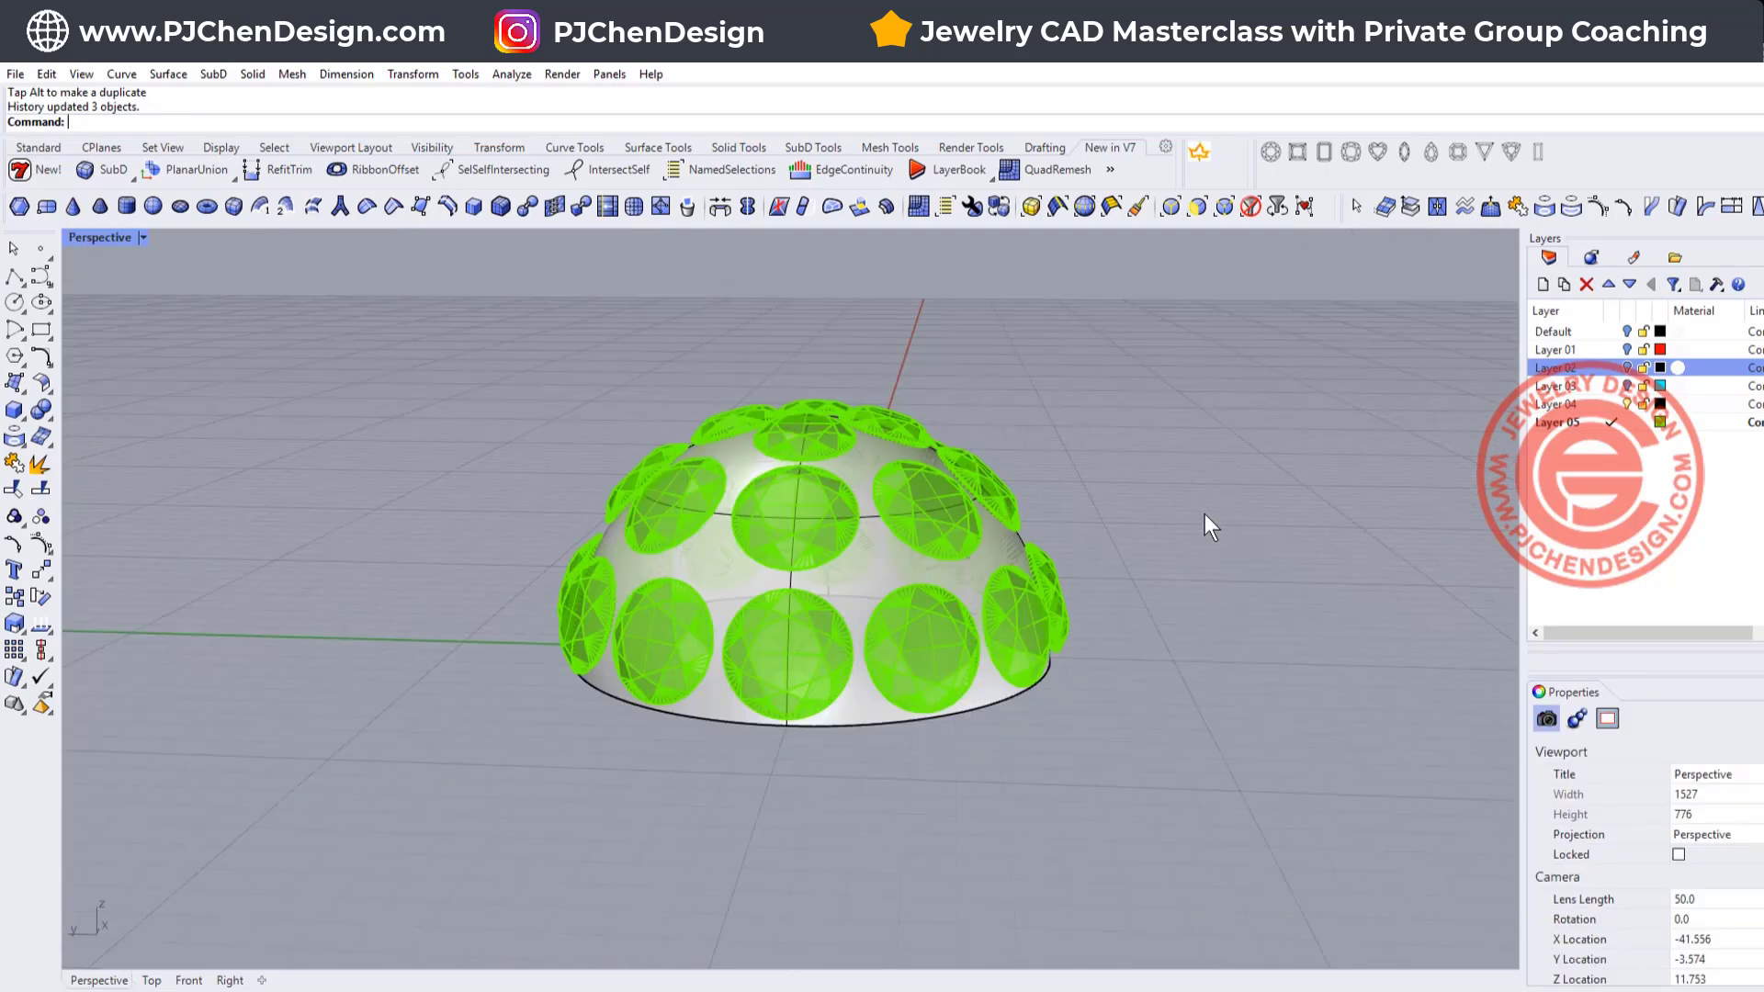
# Examine the spacing of all three gem rows around the dome in the maximized Perspective view.
pyautogui.moveTo(1205, 513); pyautogui.dragTo(947, 634, button='right')
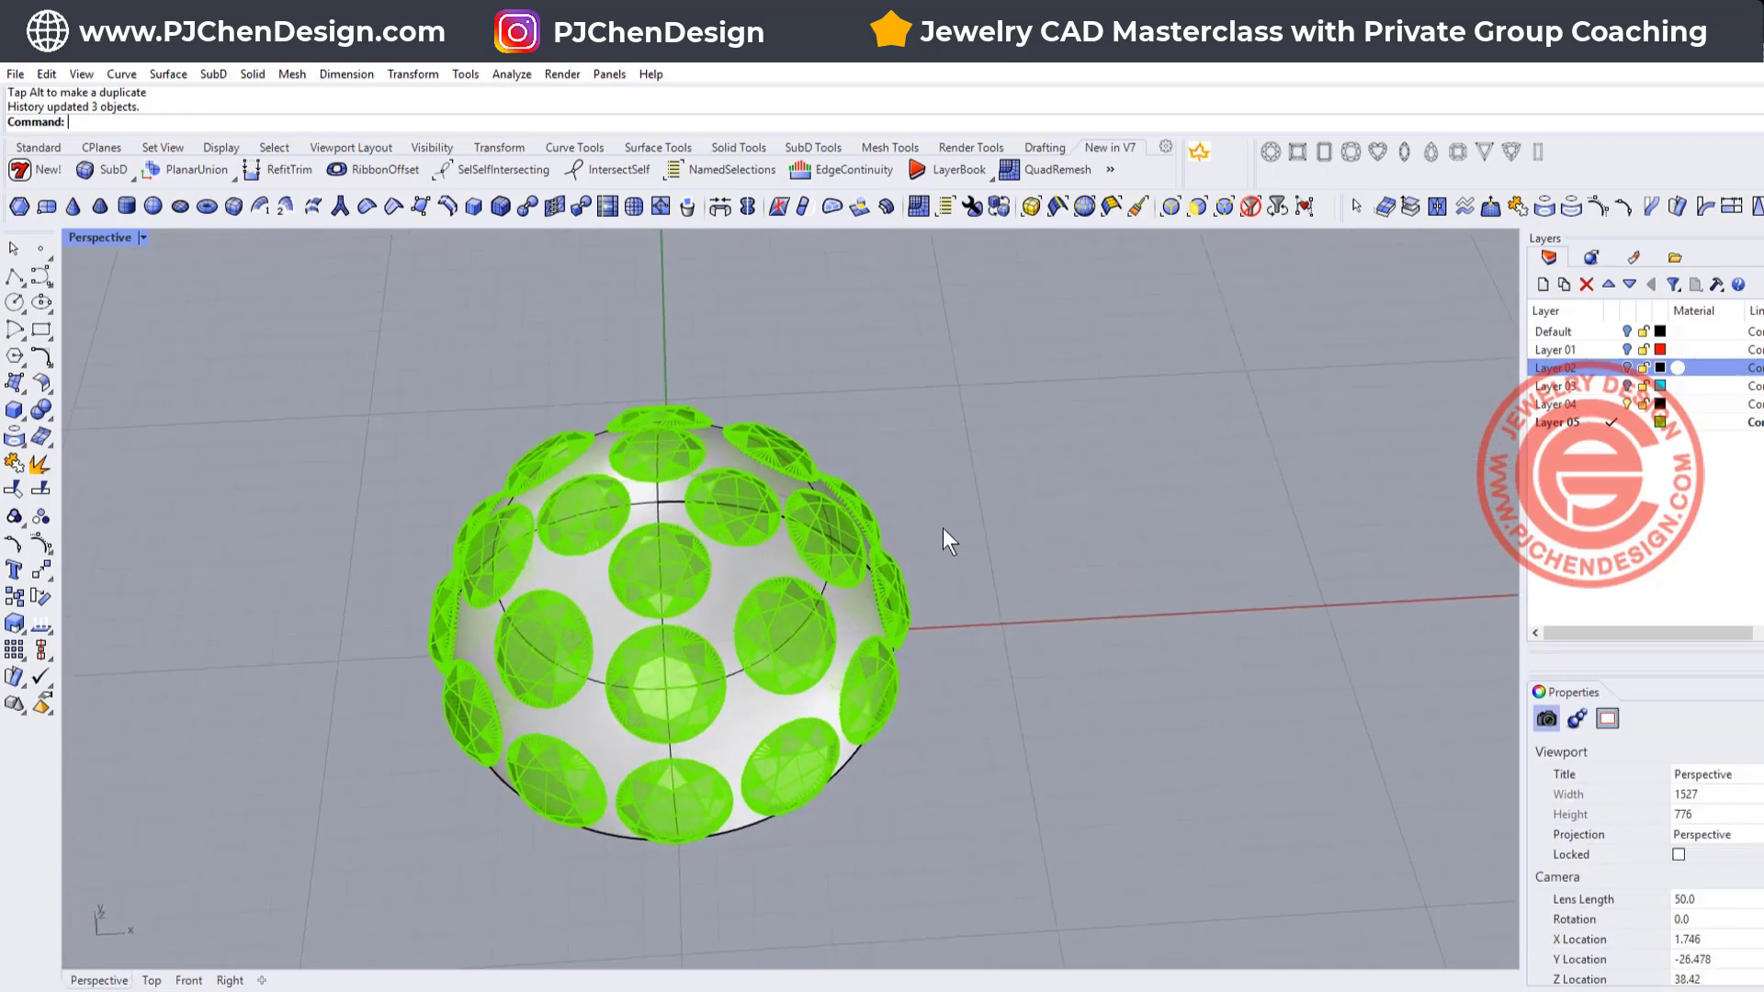
pyautogui.moveTo(640, 701); pyautogui.dragTo(813, 613, button='right')
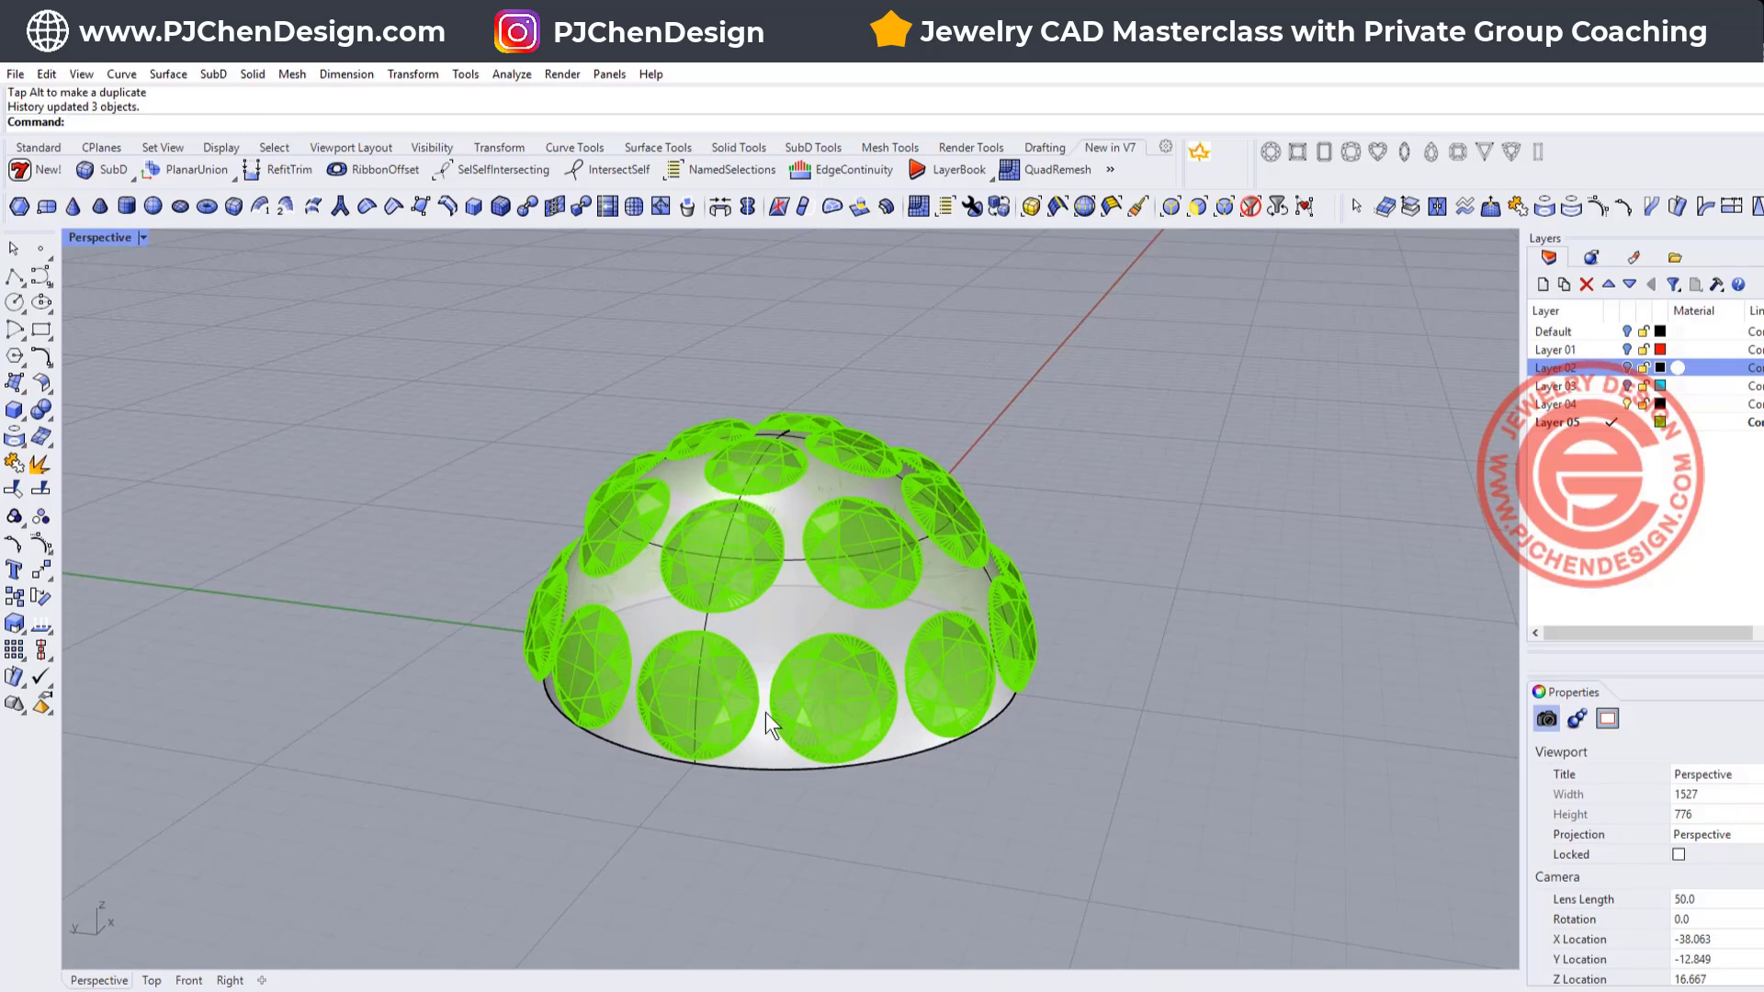
pyautogui.moveTo(1046, 637); pyautogui.dragTo(1019, 644, button='right')
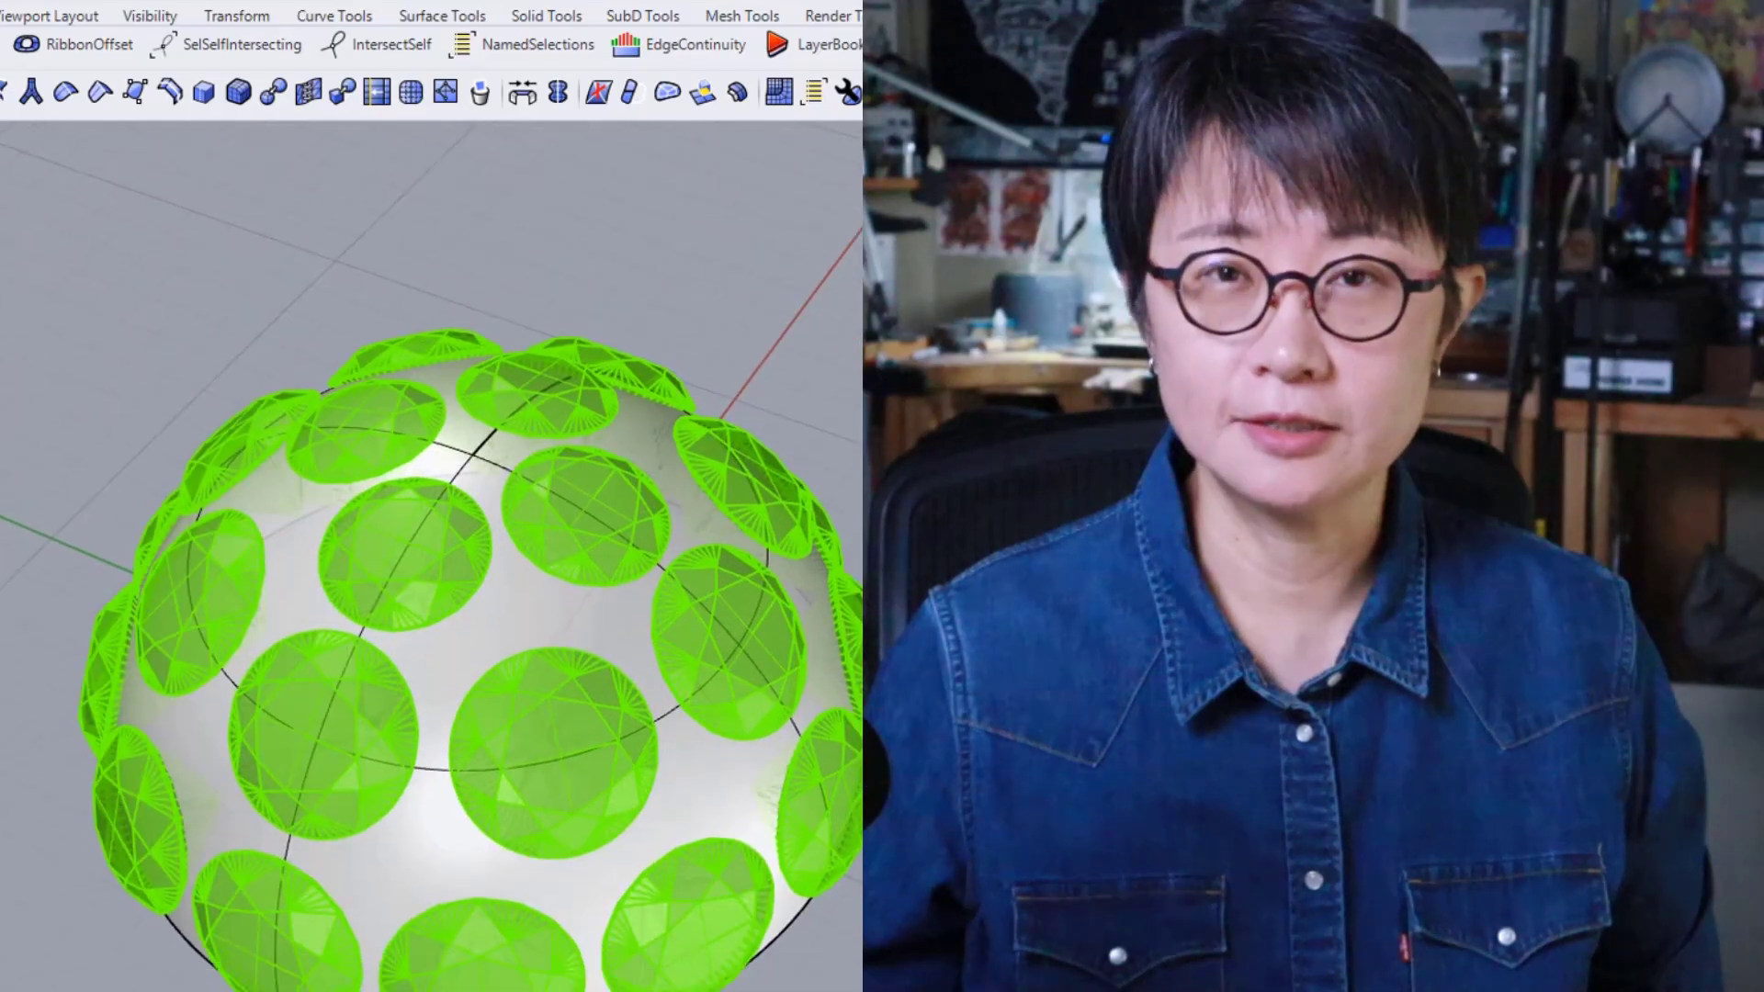